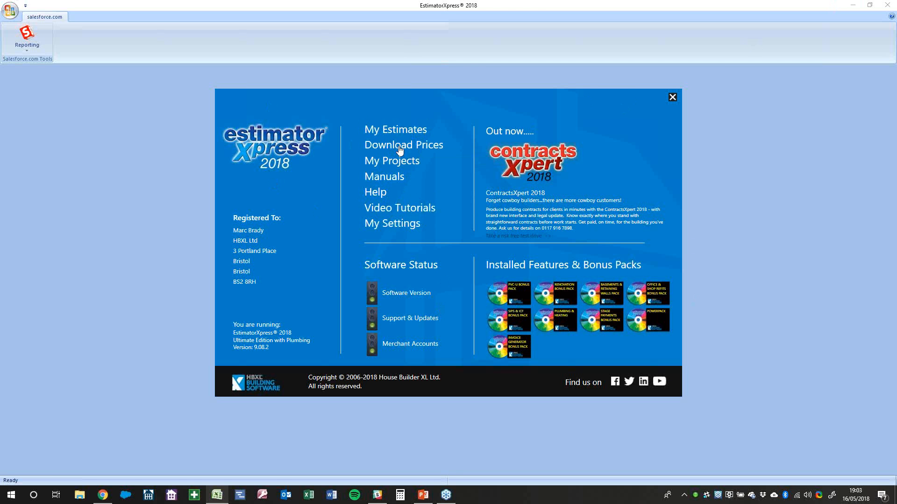
Open My Settings and view the Profit & Inflation defaults: 30% profit, 5% inflation
left_click(393, 228)
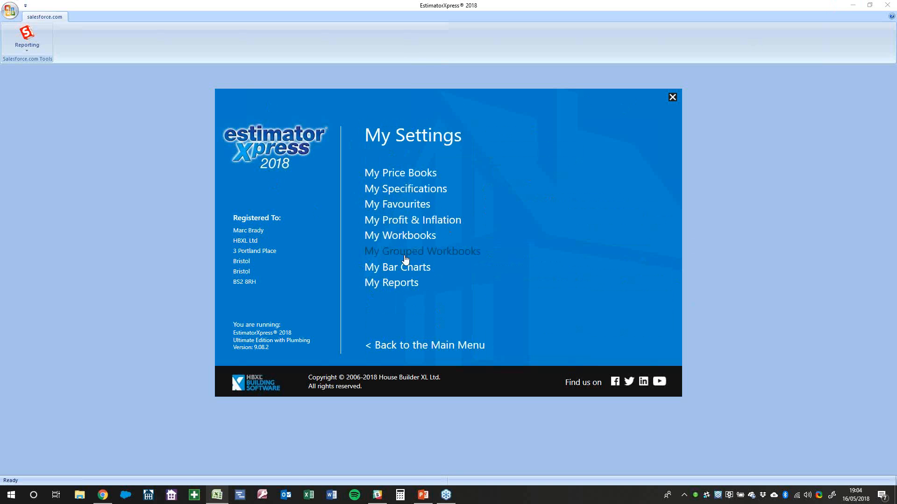
left_click(405, 222)
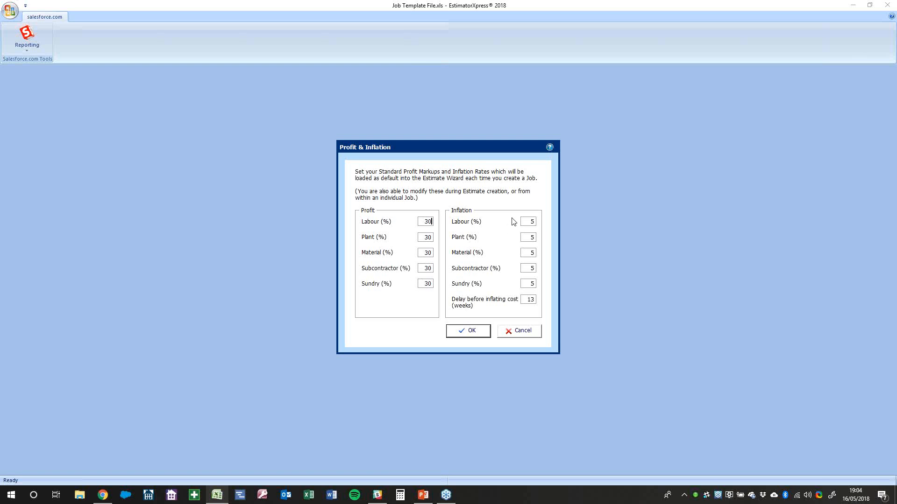
Change all five default inflation rates from 5% to 2% and confirm
double_click(534, 224)
type("2")
key("Tab")
type("2")
key("Tab")
type("2")
key("Tab")
type("2")
key("Tab")
type("2")
key("Tab")
left_click(484, 332)
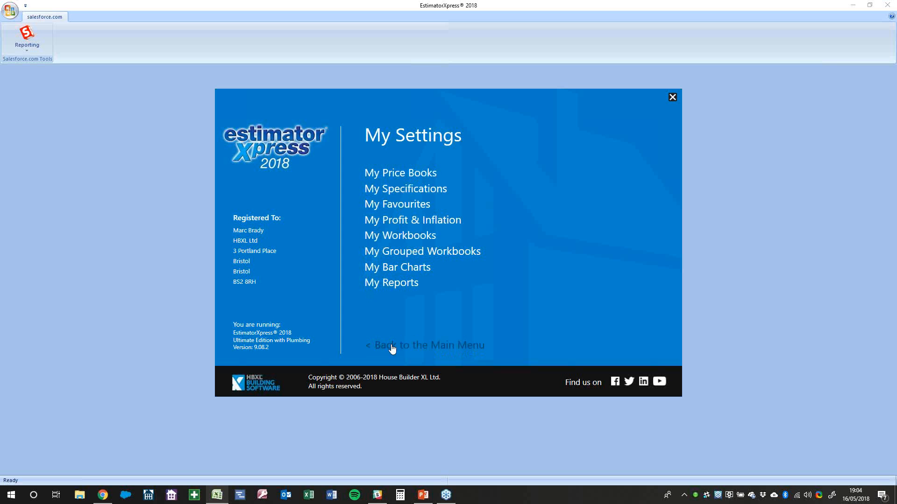
Go back to the main menu and open the My Estimates job list
left_click(392, 347)
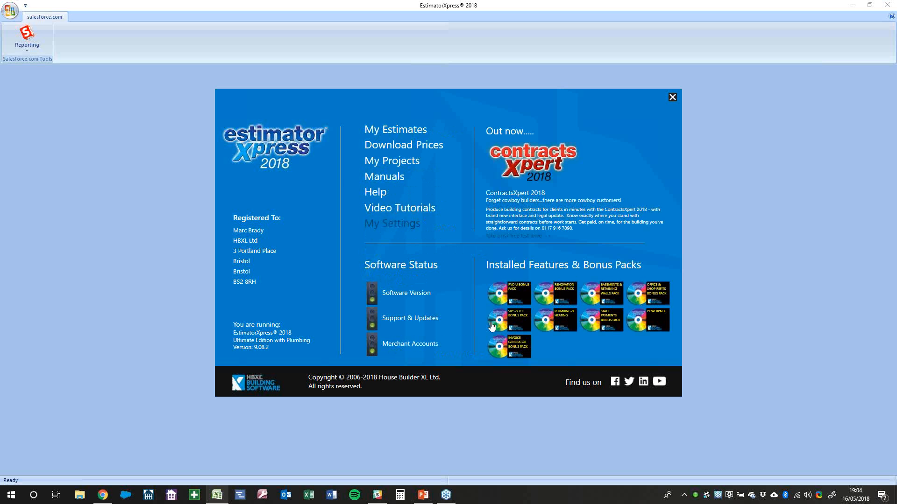
left_click(409, 129)
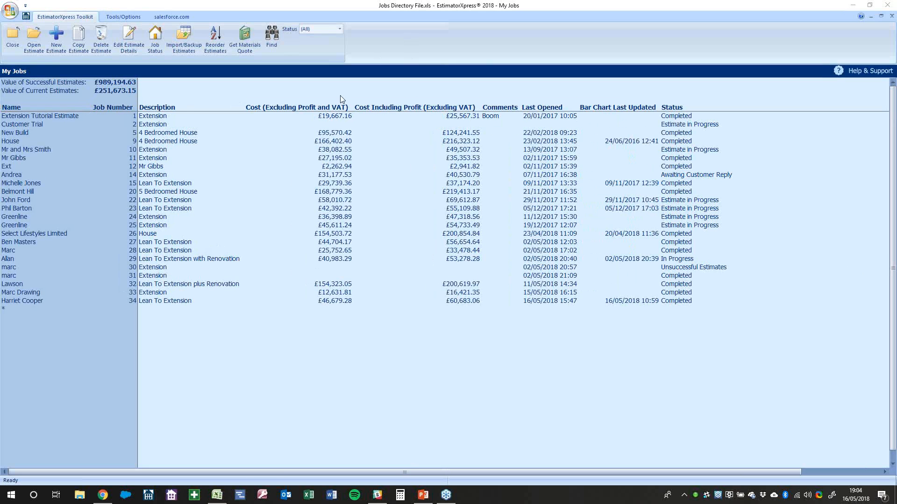
left_click(70, 139)
left_click(56, 118)
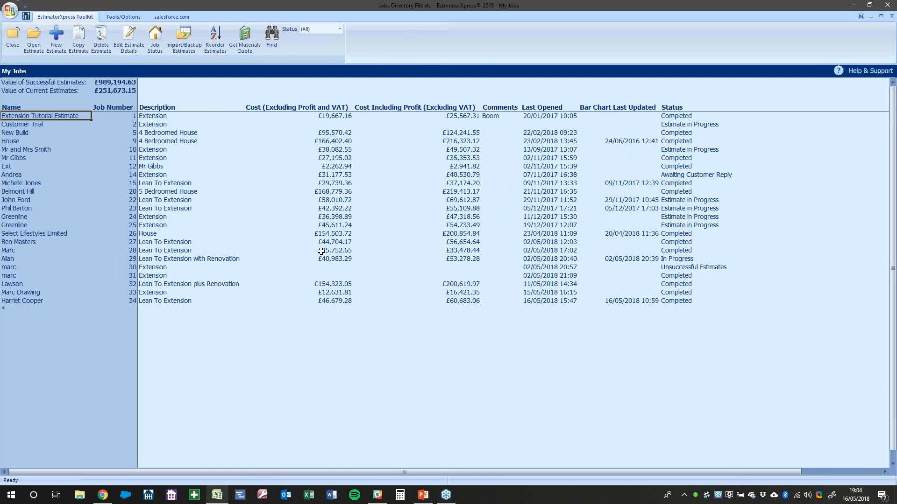
left_click_drag(63, 116, 50, 301)
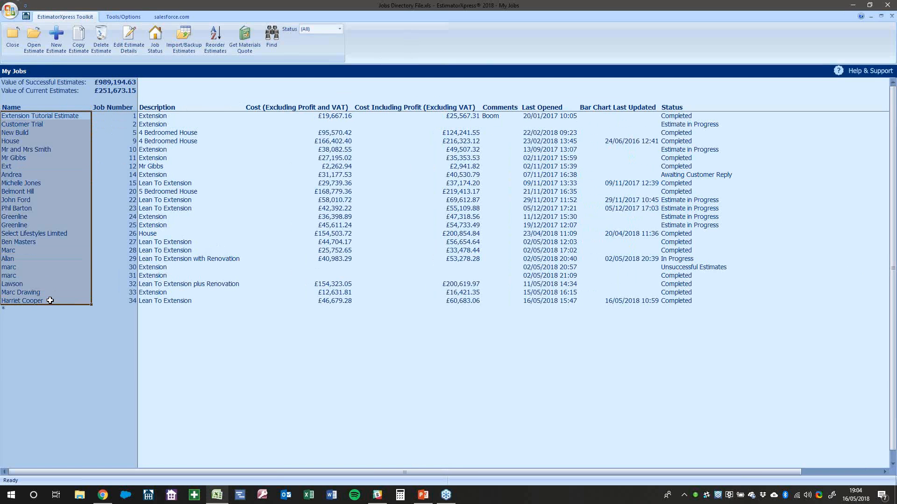
left_click(65, 126)
left_click(65, 150)
left_click(65, 225)
left_click(65, 267)
left_click(67, 293)
left_click(67, 301)
left_click(58, 251)
left_click(53, 234)
left_click(46, 210)
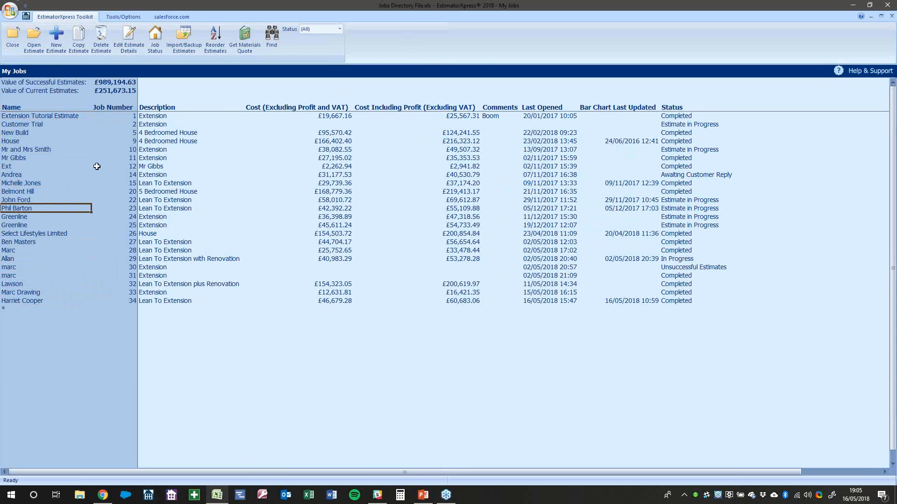
left_click(50, 131)
left_click(57, 117)
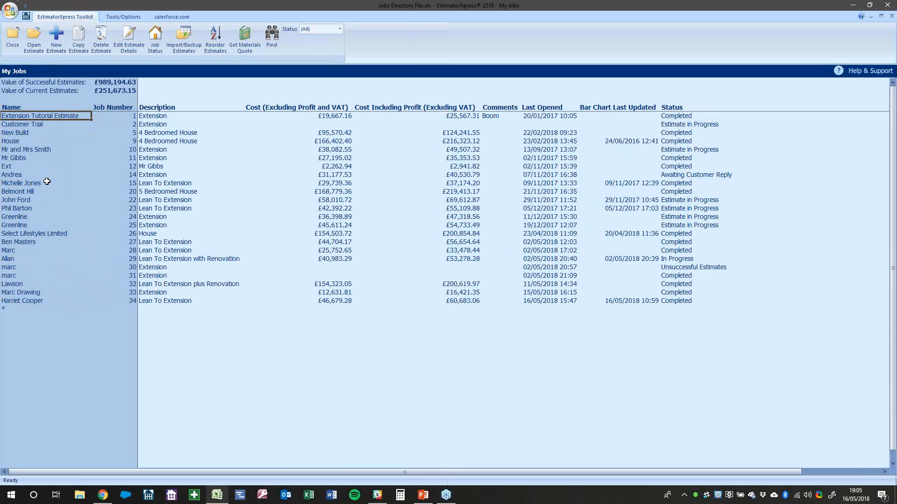
left_click(57, 47)
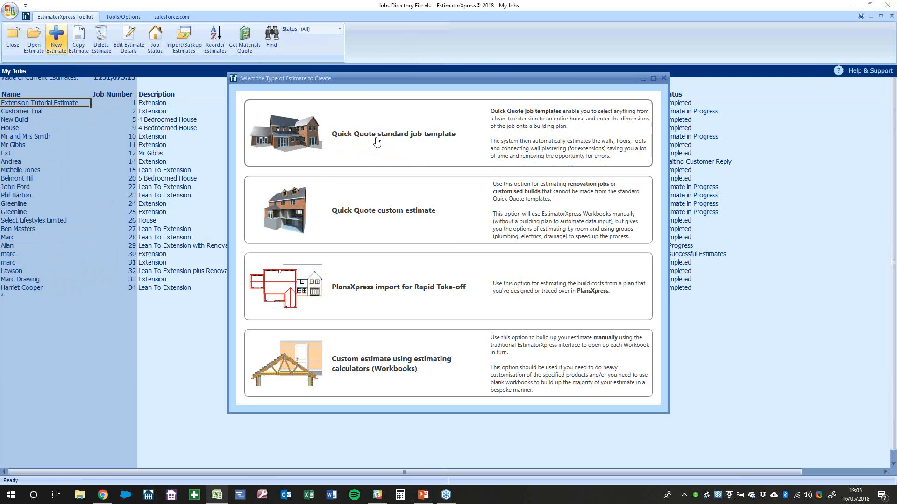
Choose the Quick Quote standard job template for the new estimate
left_click(377, 142)
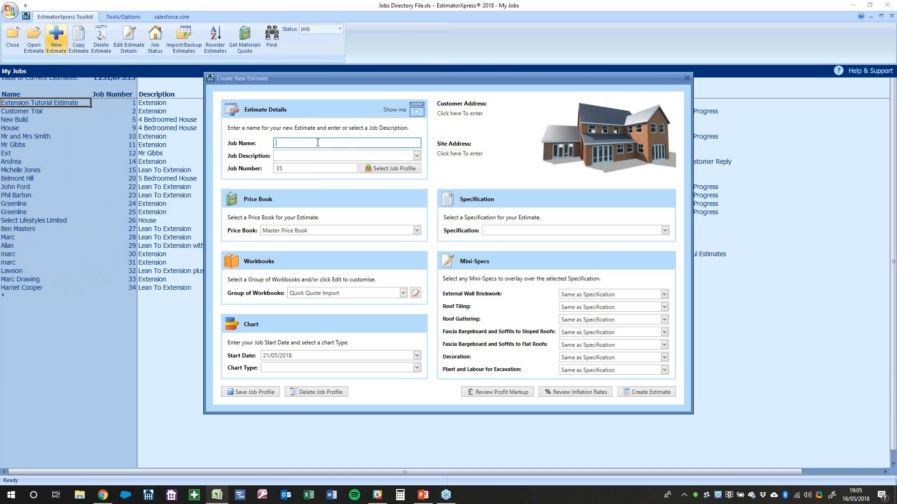
Enter the customer's full name as the Job Name
key("Tab")
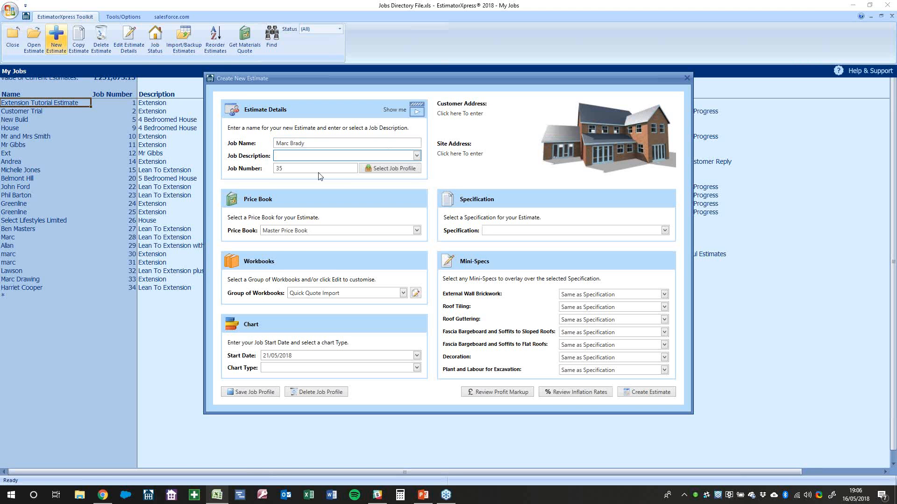
Set the Job Description to Lean To Extension
left_click(416, 156)
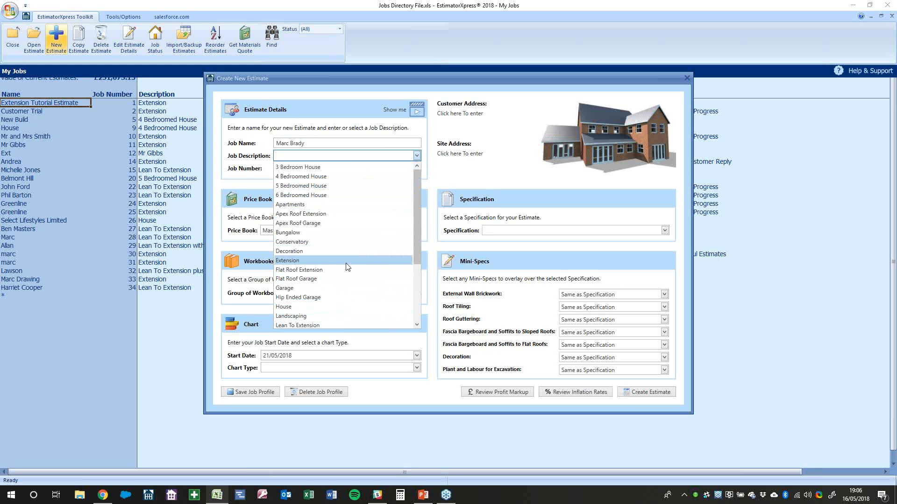
scroll(347, 267, "down", 2)
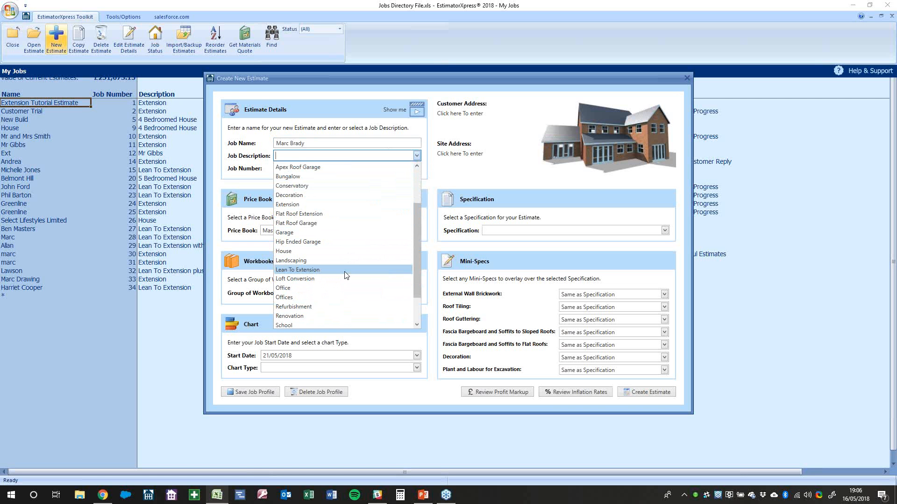
left_click(345, 275)
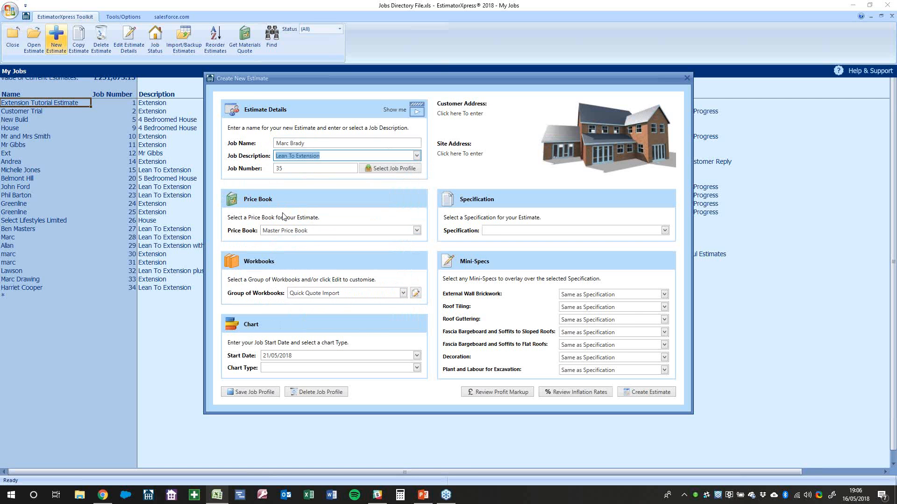
Set the estimate's start date to 16/07/2018
left_click(417, 356)
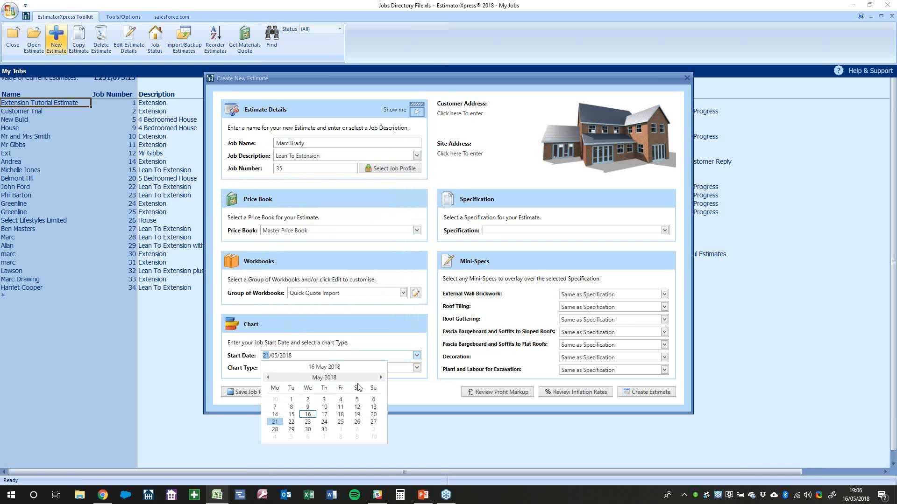
left_click(382, 378)
left_click(381, 378)
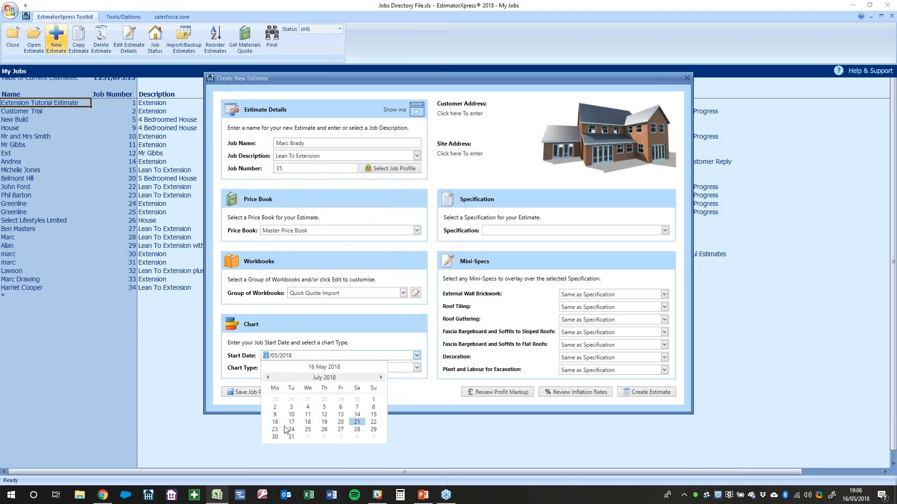
left_click(275, 422)
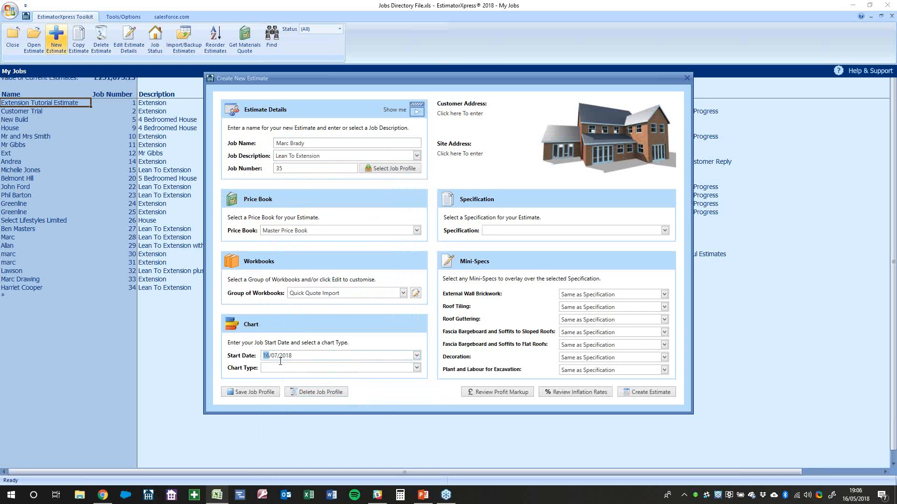
Set the chart type to Large Extension
left_click(416, 369)
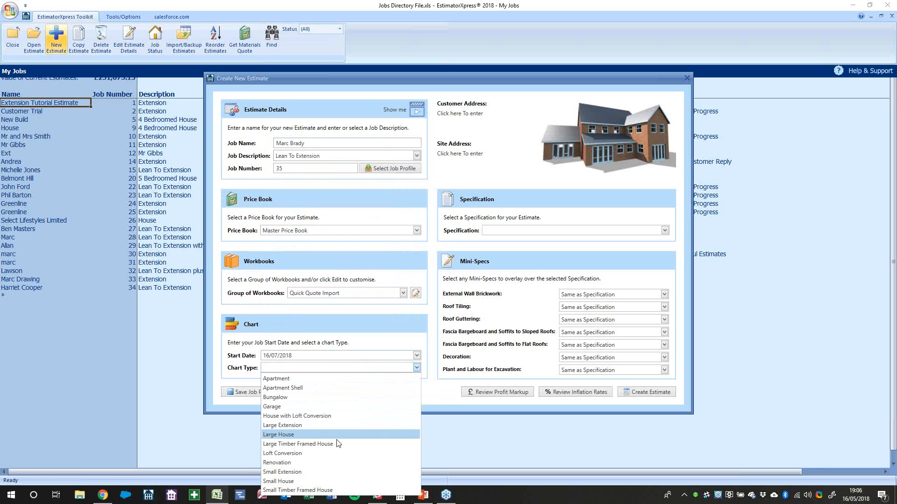
left_click(335, 425)
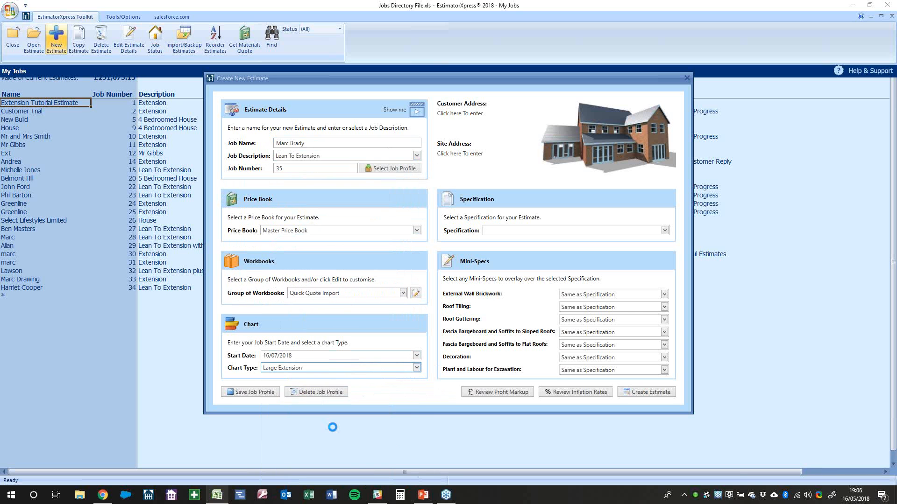
Select Extension Specification, leaving every mini-spec as Same as Specification
mouse_move(248, 375)
left_click(508, 233)
left_click(506, 244)
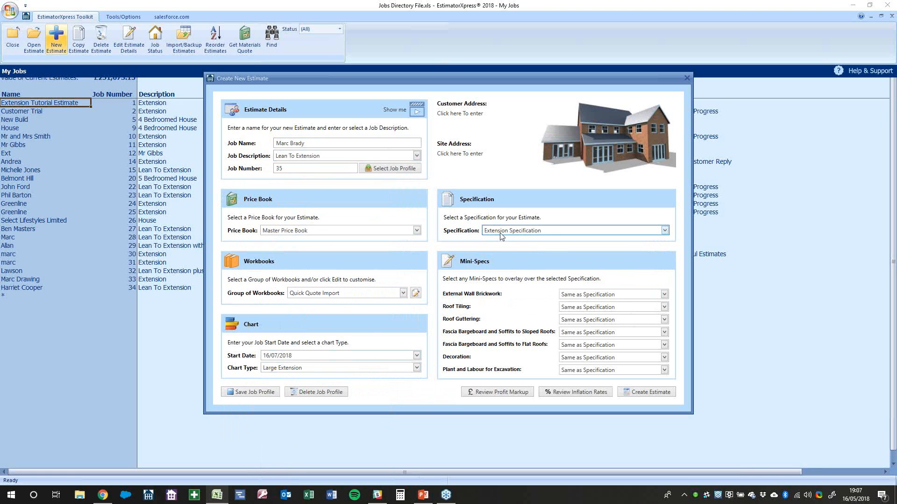
left_click(500, 233)
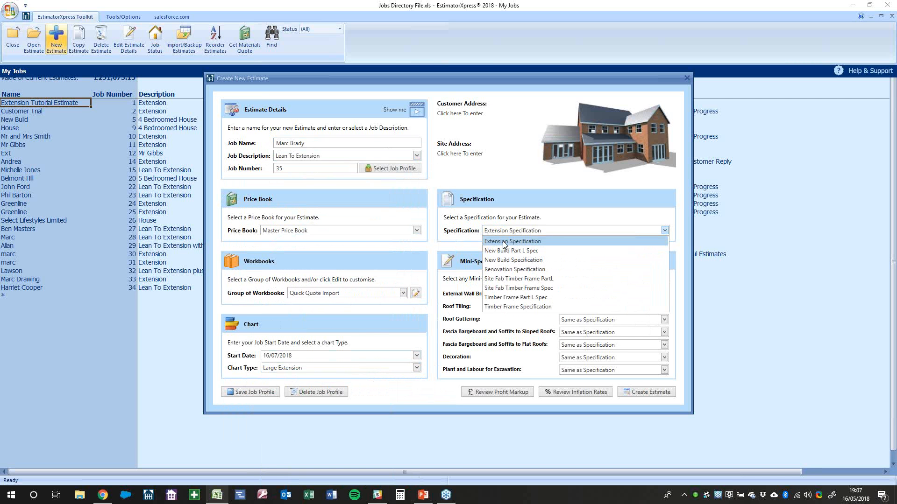
left_click(504, 242)
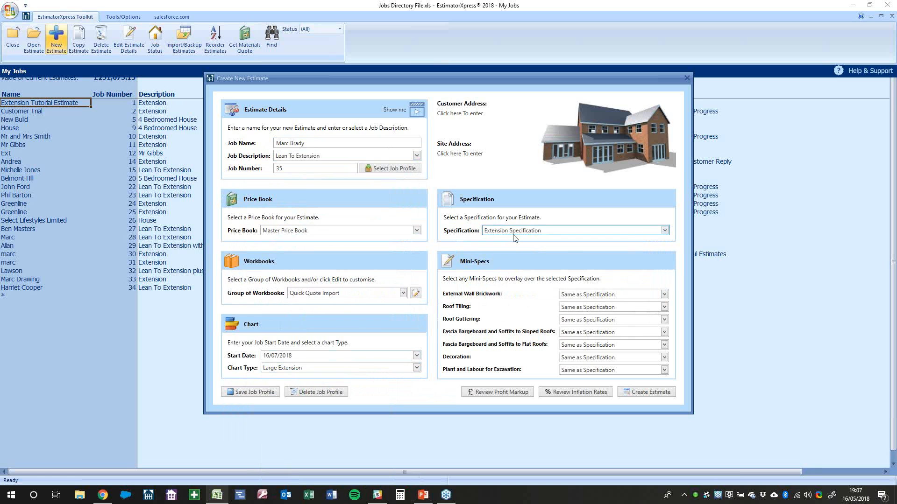
mouse_move(514, 238)
Set the excavation plant and labour mini-spec to manual labour
left_click(575, 372)
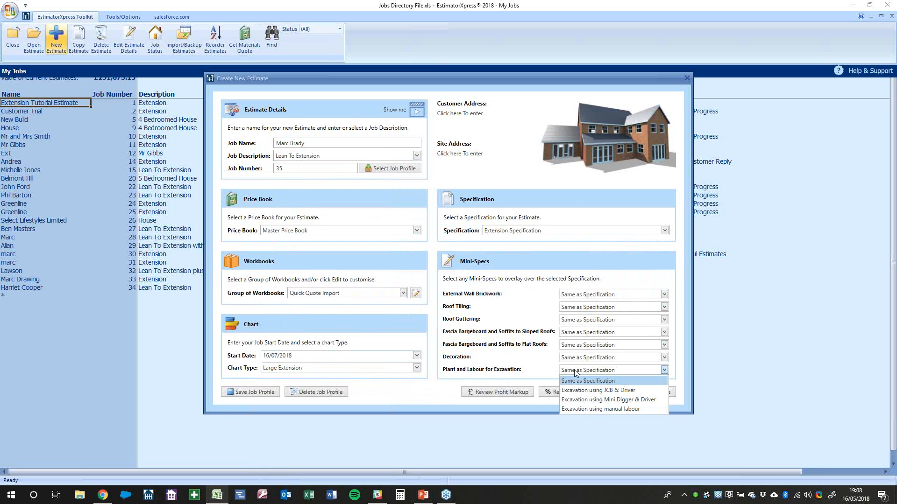
left_click(578, 408)
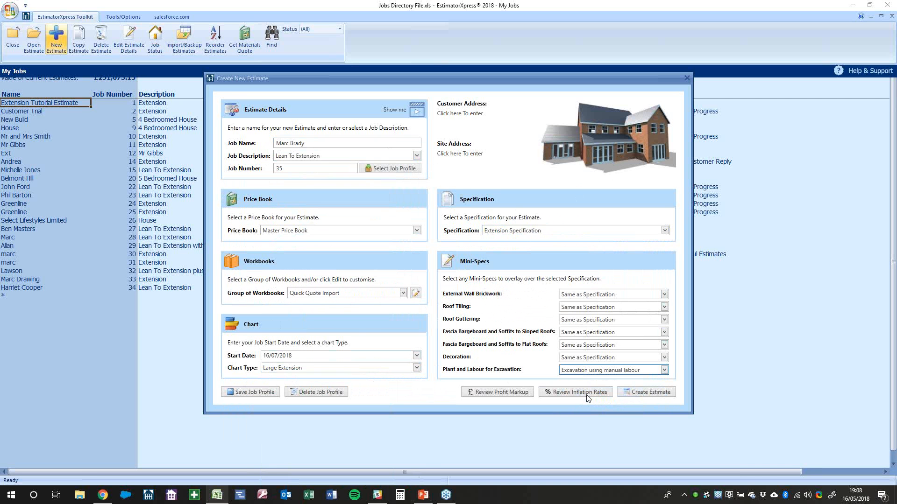
left_click(590, 370)
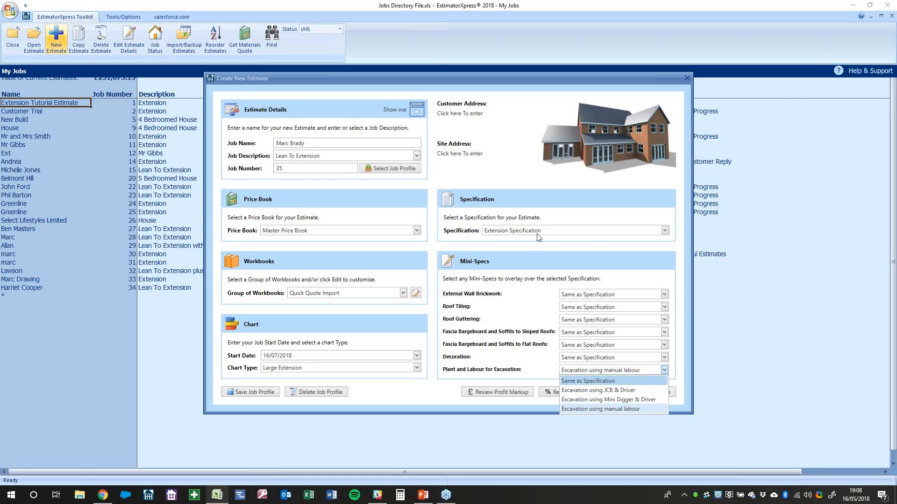
left_click(510, 360)
left_click(573, 372)
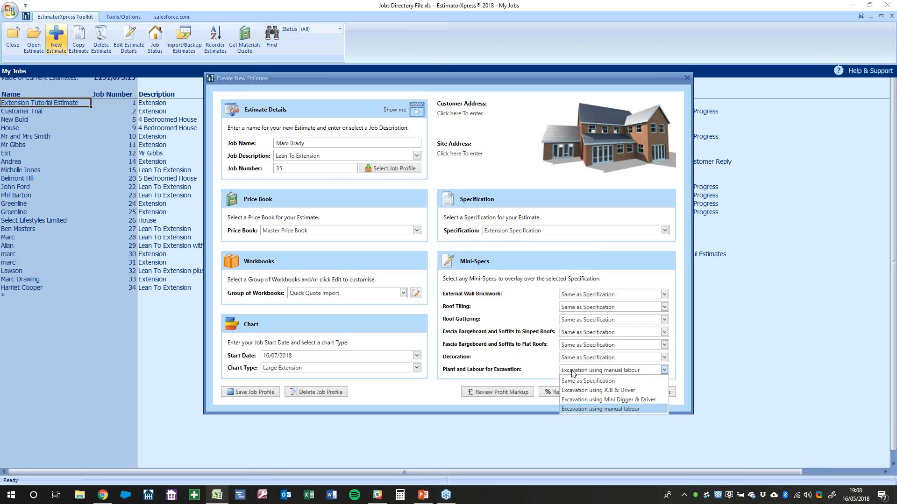
left_click(528, 369)
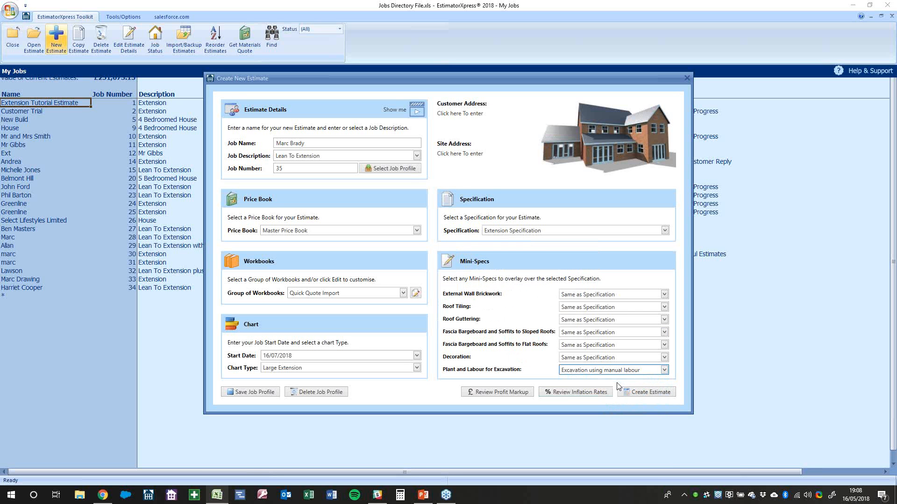
Set the roof tiling mini-spec to Slate for Extension or Renovation
left_click(587, 308)
left_click(528, 279)
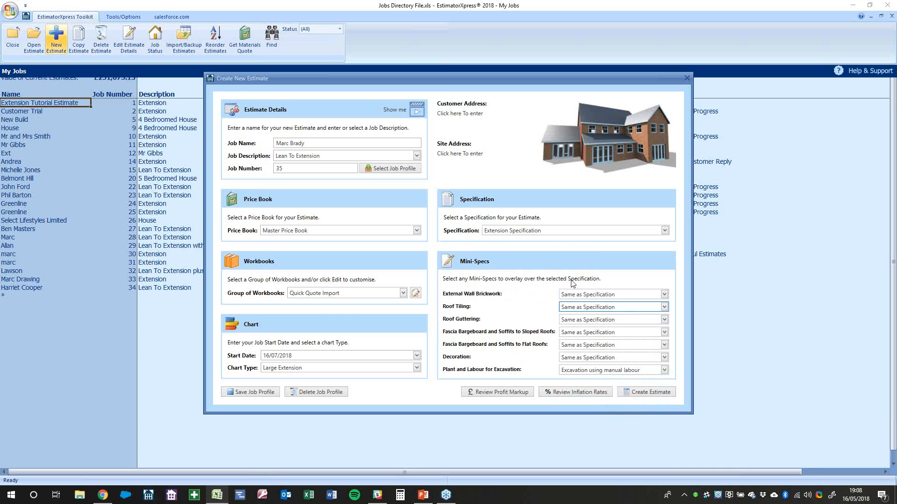
left_click(573, 310)
left_click(591, 371)
left_click(601, 295)
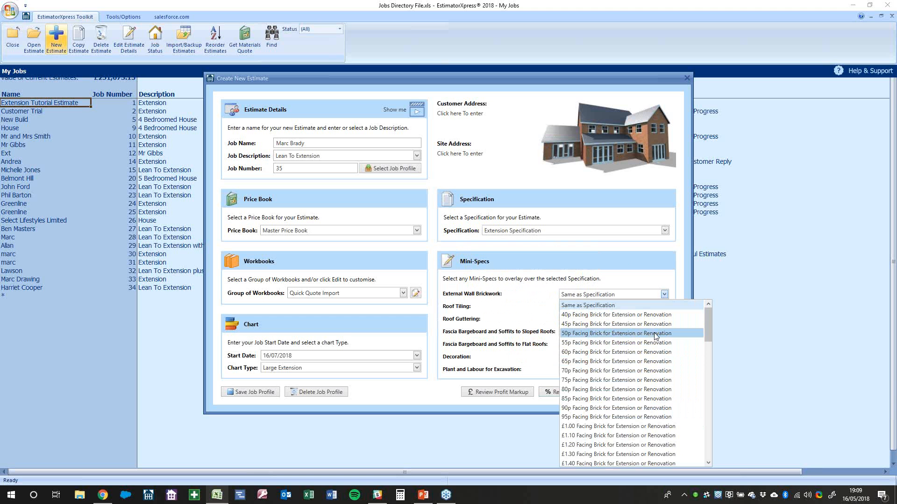
Set external wall brickwork to 50p Facing Brick for Extension or Renovation
left_click_drag(710, 325, 704, 407)
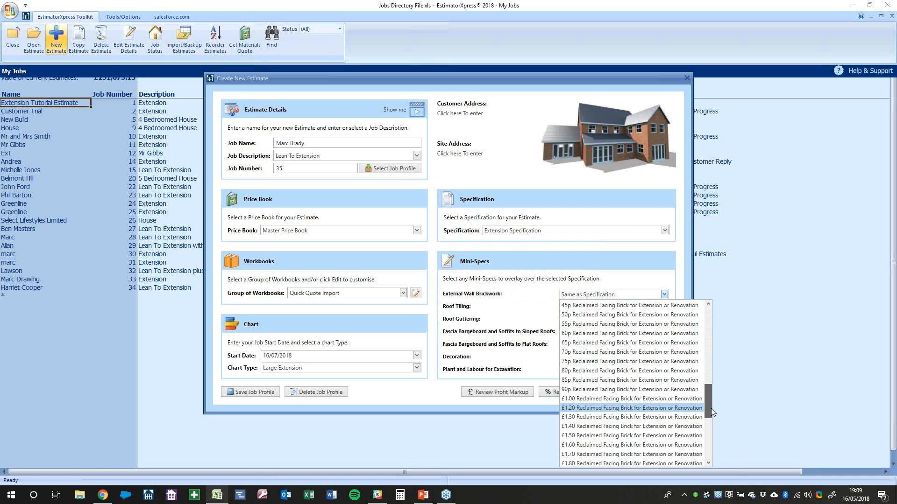
left_click_drag(709, 408, 709, 323)
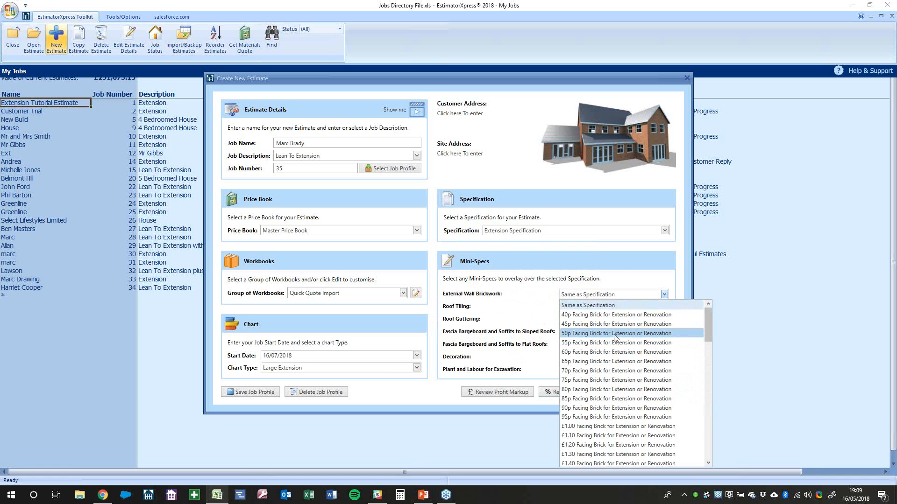
left_click(616, 334)
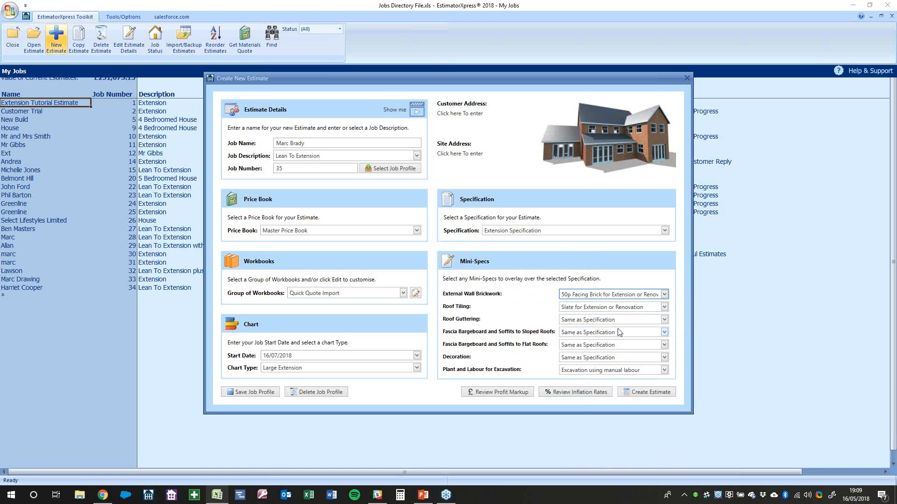
Set roof guttering to Zinc Half Round Gutter 153mm to 80mm Downpipe
left_click(589, 324)
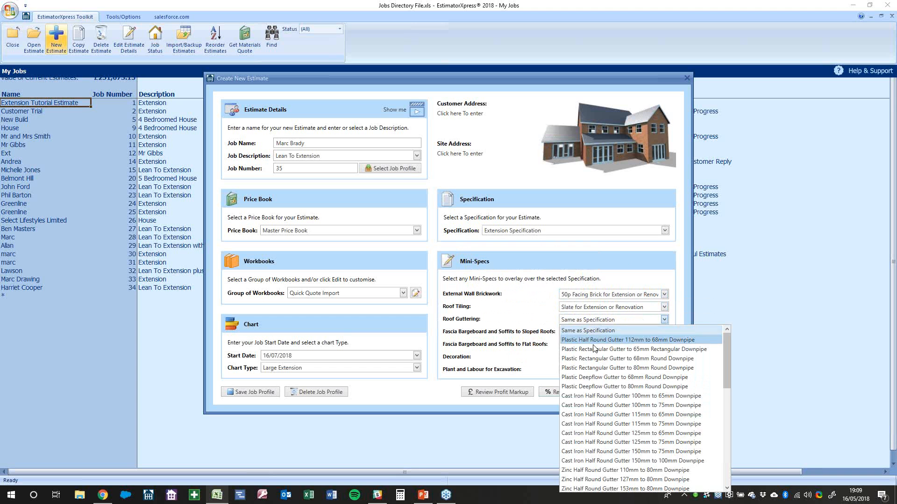
left_click(527, 319)
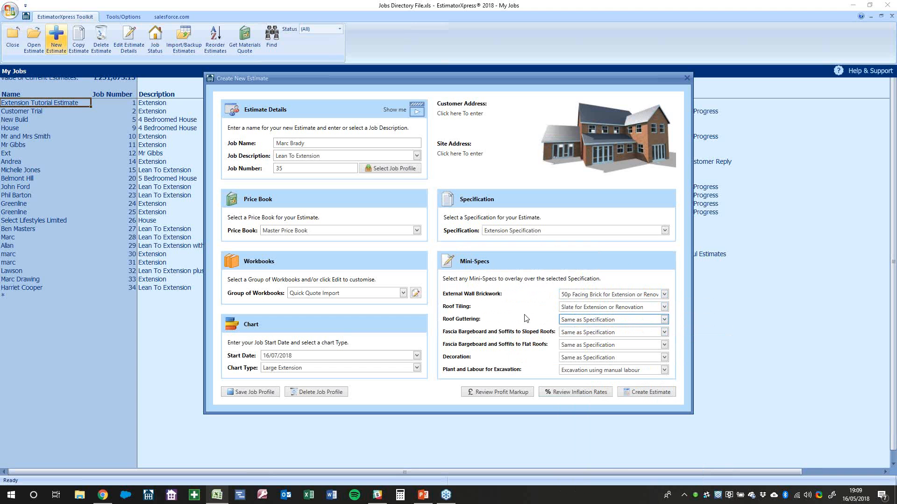
left_click(601, 322)
scroll(613, 426, "down", 2)
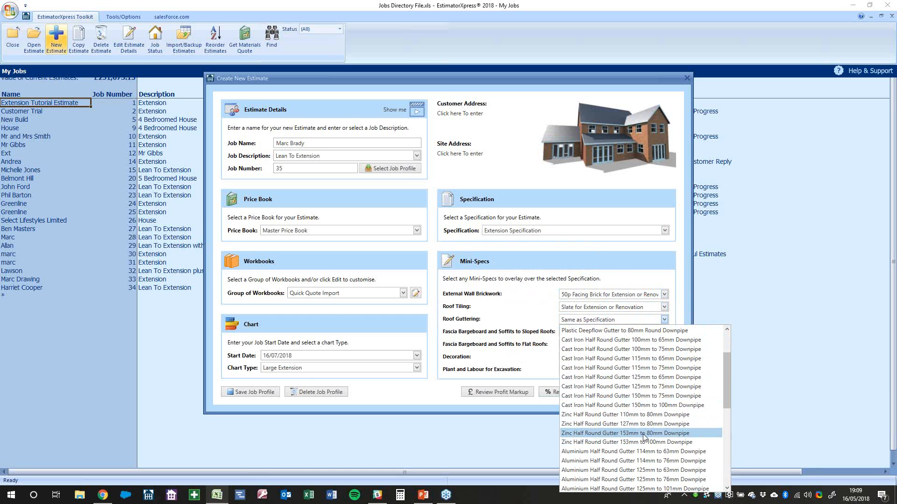
left_click(668, 434)
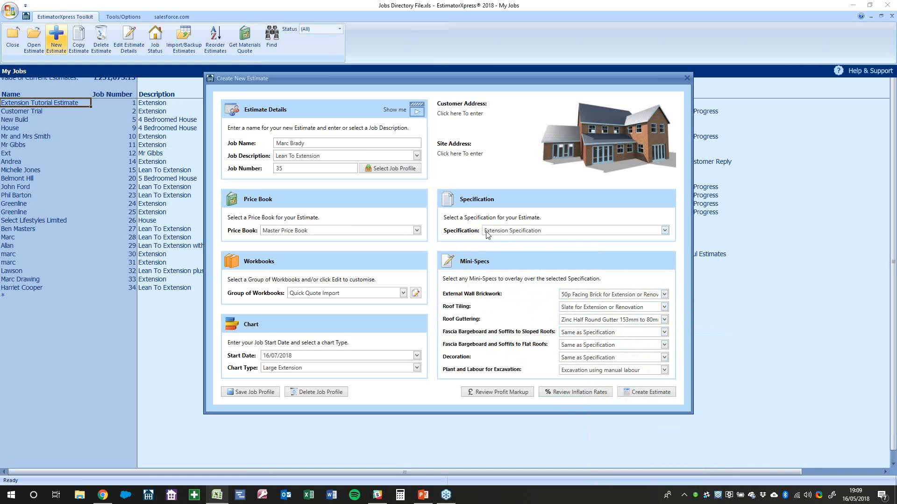
mouse_move(503, 234)
Raise all five job profit markups to 35%, then bring up the job's inflation rates
left_click(495, 393)
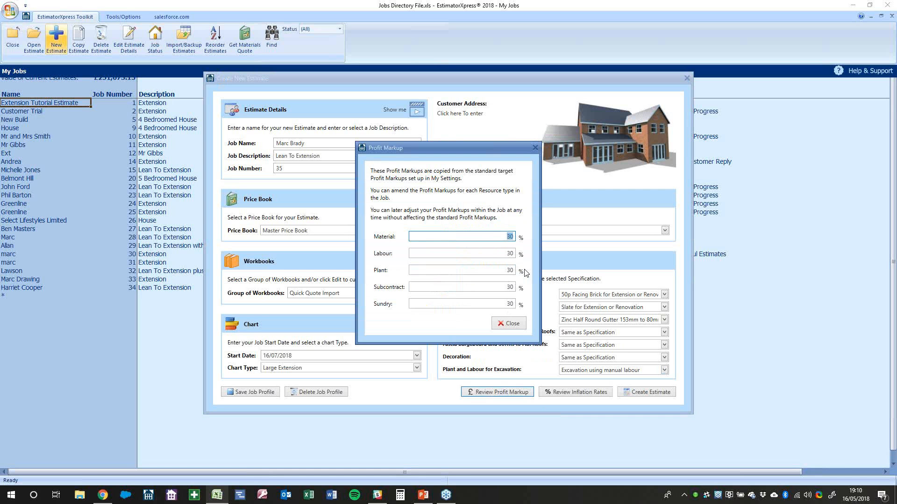
type("35")
key("Tab")
type("35")
key("Tab")
type("35")
key("Tab")
type("35")
key("Tab")
type("35")
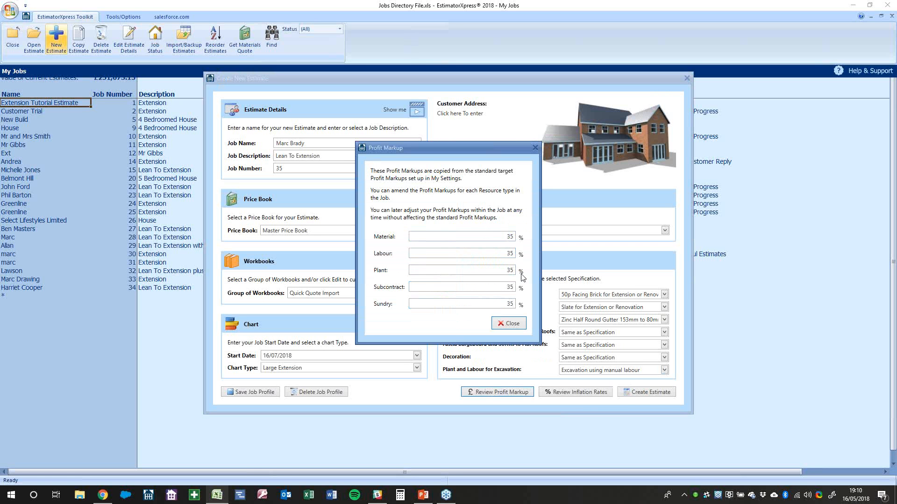
left_click(509, 325)
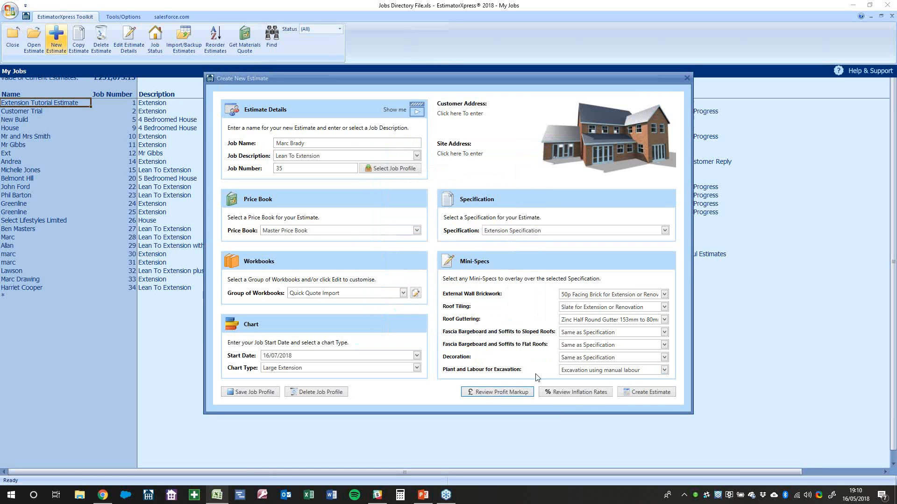
left_click(579, 392)
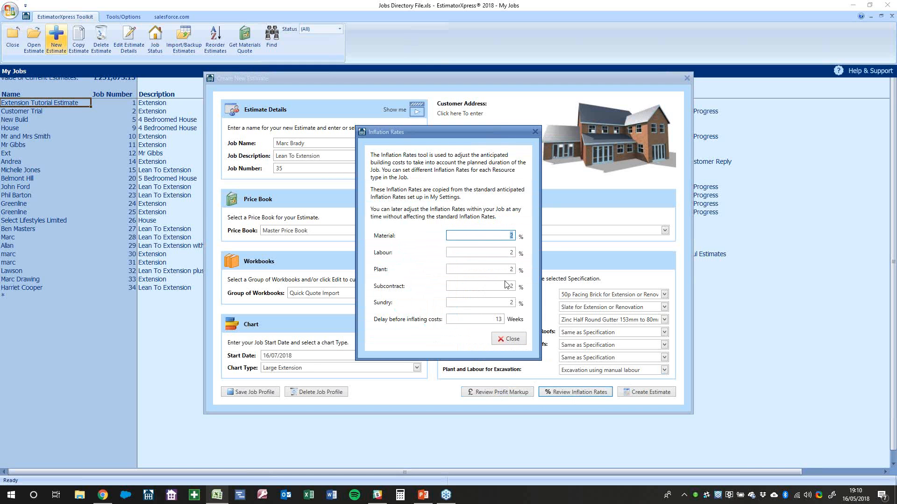
Leave the inflation rates unchanged and enter the customer's full name in Customer Address
left_click(509, 340)
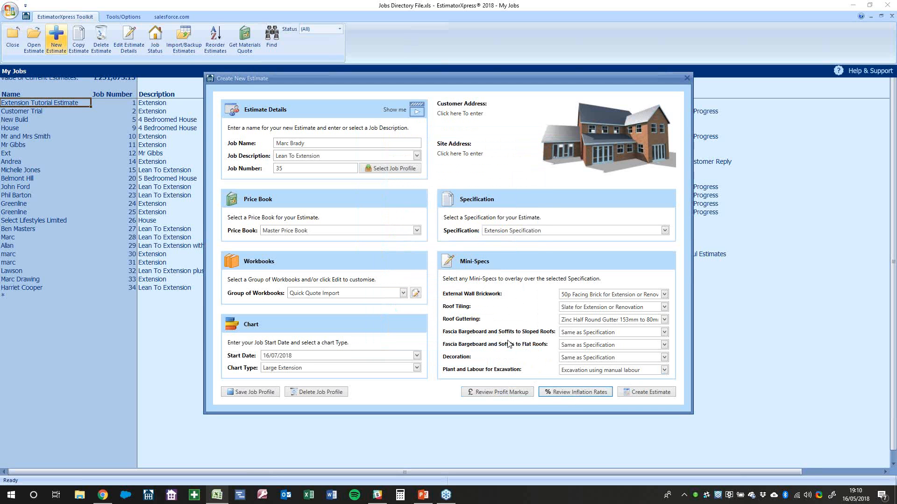
left_click(461, 115)
left_click(450, 180)
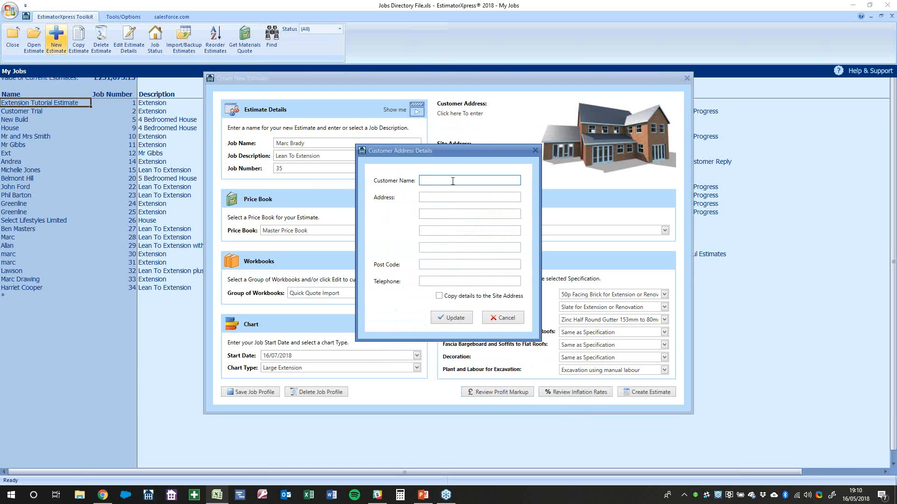
key("Tab")
Fill in the customer's street and post code, copy them to the site address, and create the estimate
type("The Street")
key("Tab")
key("Tab")
key("Tab")
key("Tab")
type("Ab")
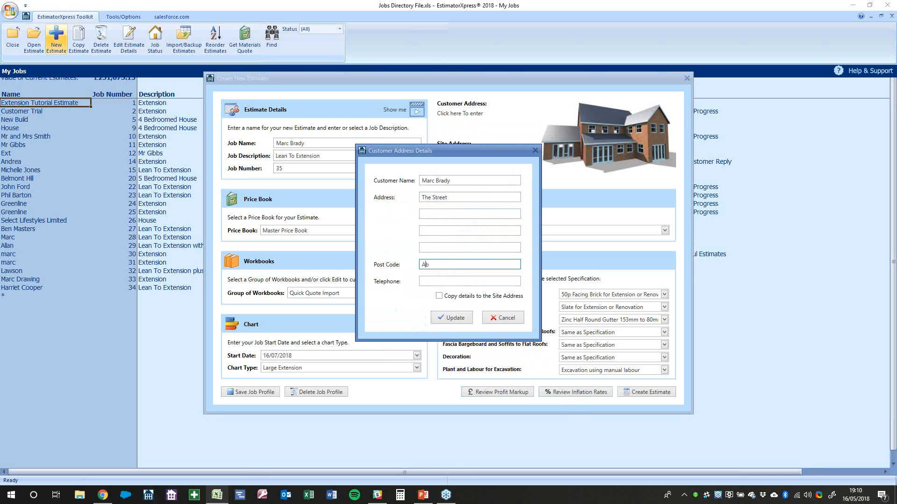
type("1 1BA")
left_click(451, 298)
left_click(453, 318)
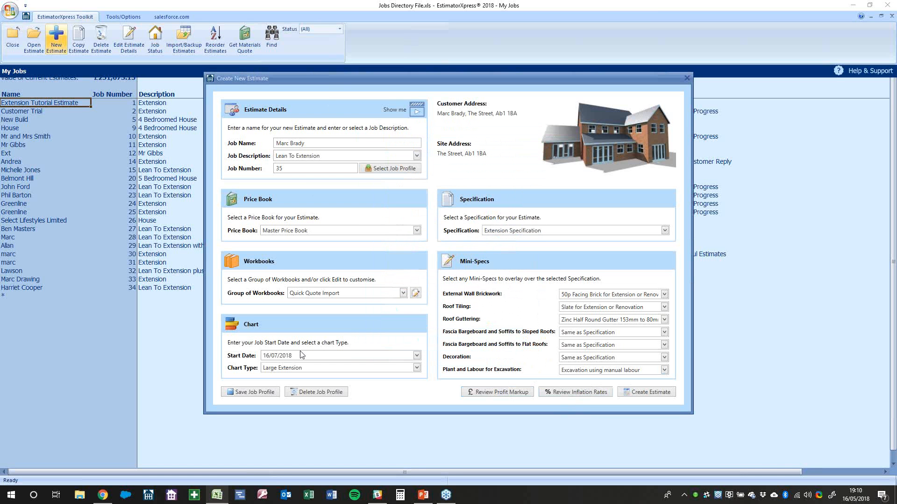
left_click(652, 394)
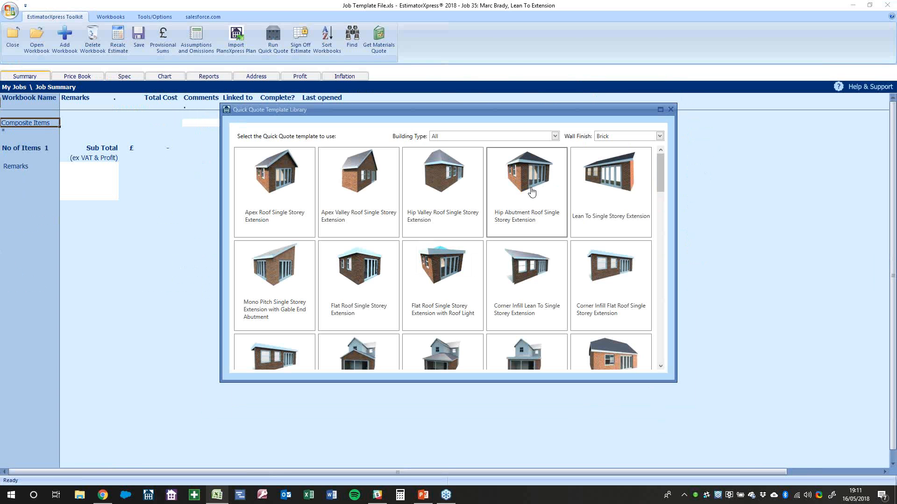
Filter the Quick Quote Template Library to the House building type and maximise the library window
left_click(472, 135)
left_click(473, 156)
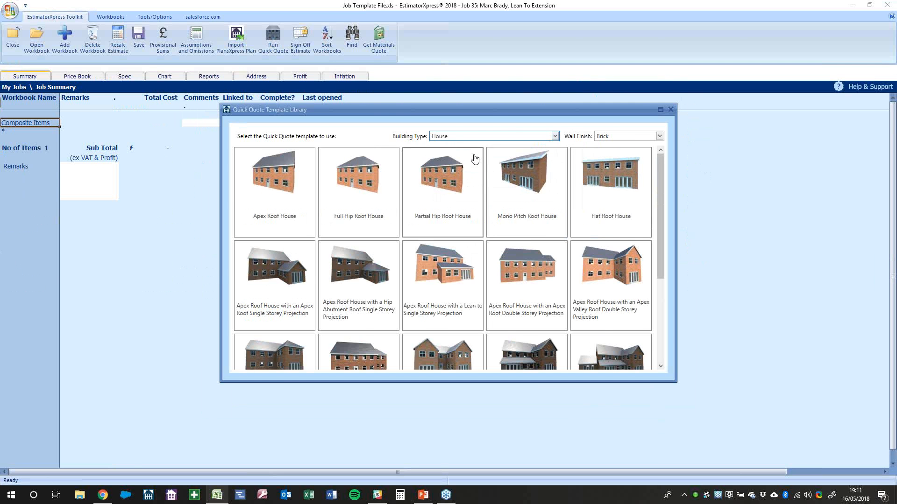
double_click(487, 112)
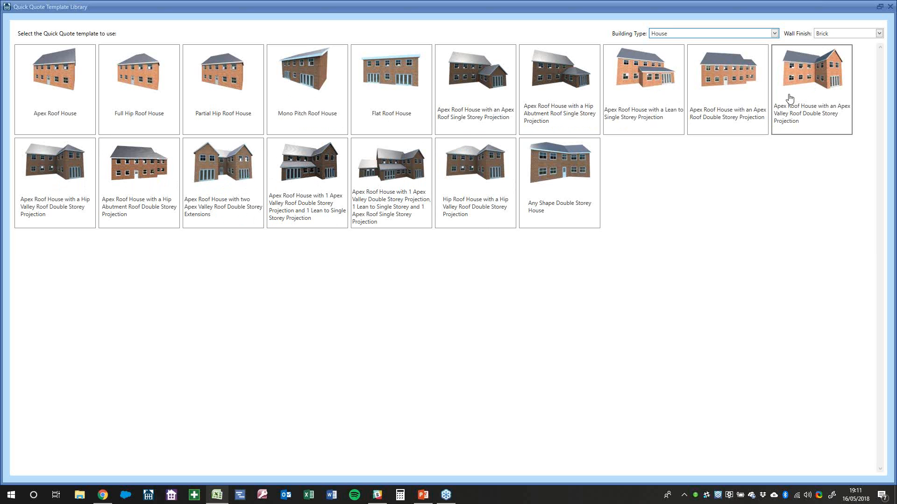
Preview the templates with Render and then Stone wall finishes
left_click(833, 33)
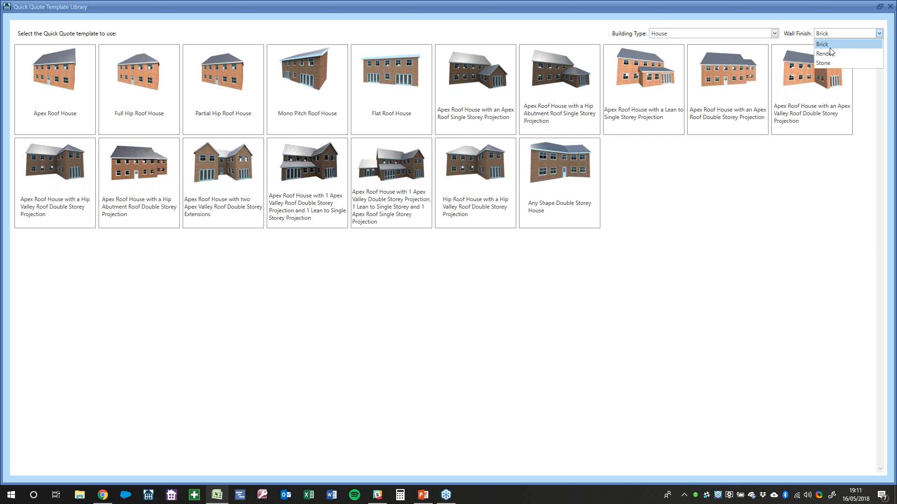
left_click(830, 53)
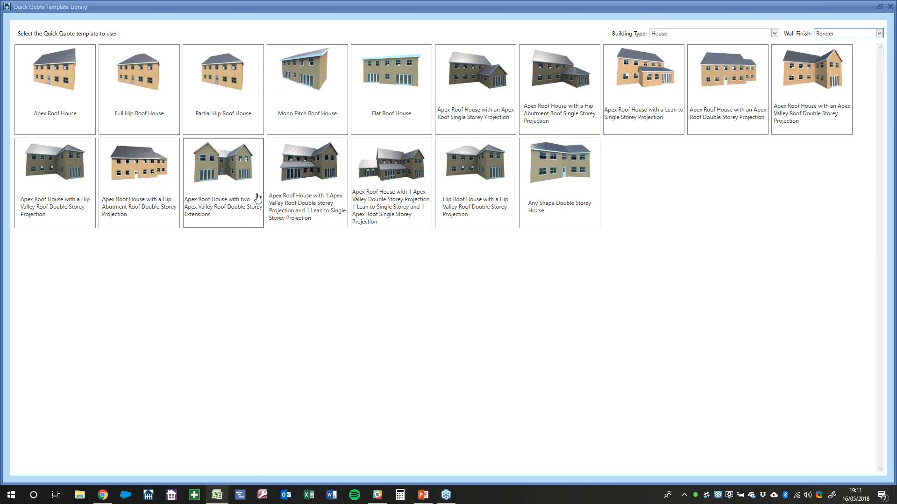
left_click(852, 34)
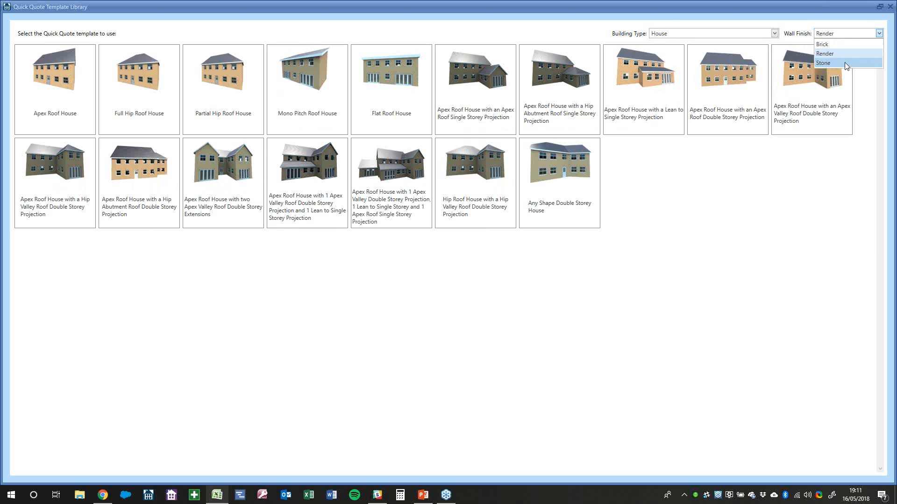
left_click(845, 62)
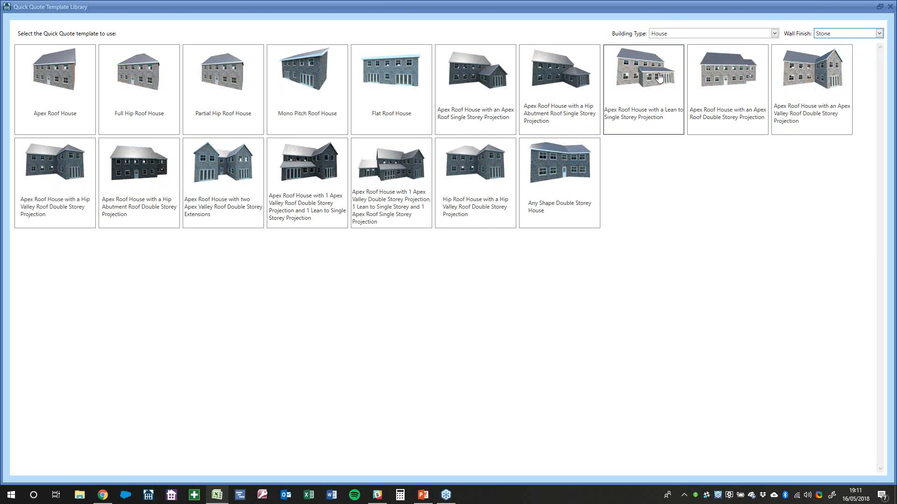
Show Extension templates with Brick wall finish and pick the Lean To Single Storey Extension
left_click(734, 36)
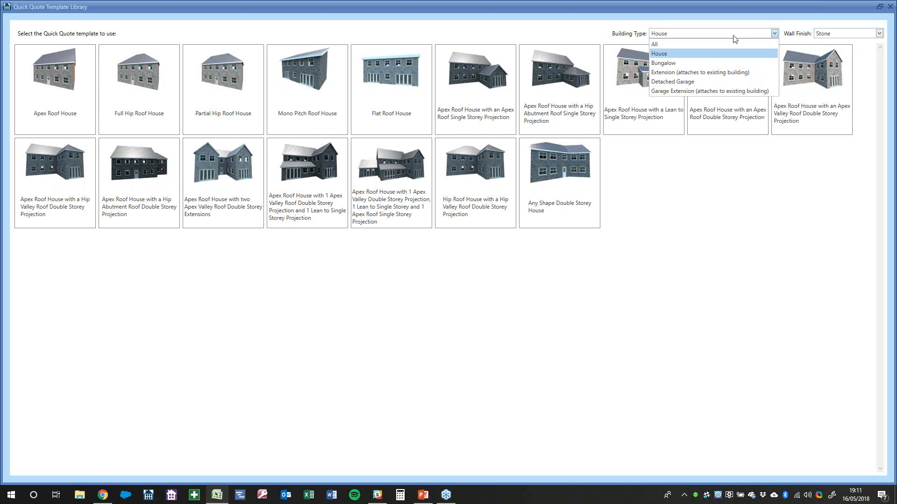
left_click(703, 71)
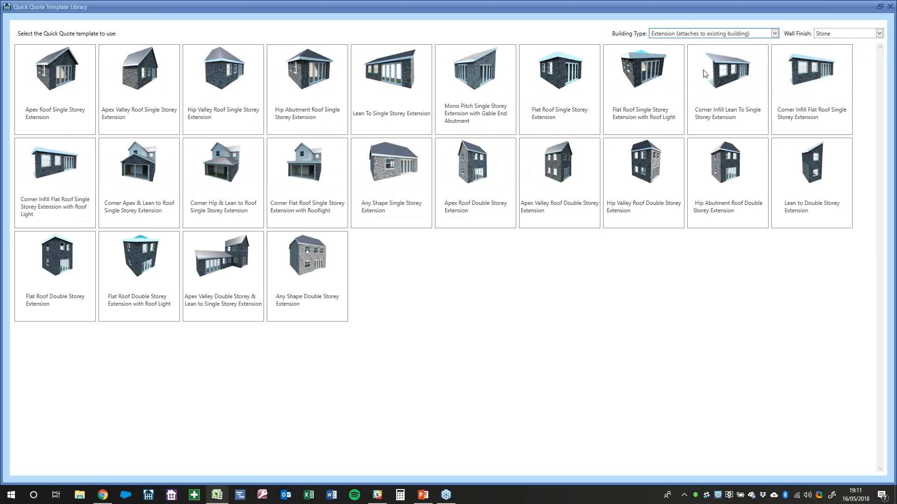
left_click(829, 35)
left_click(829, 44)
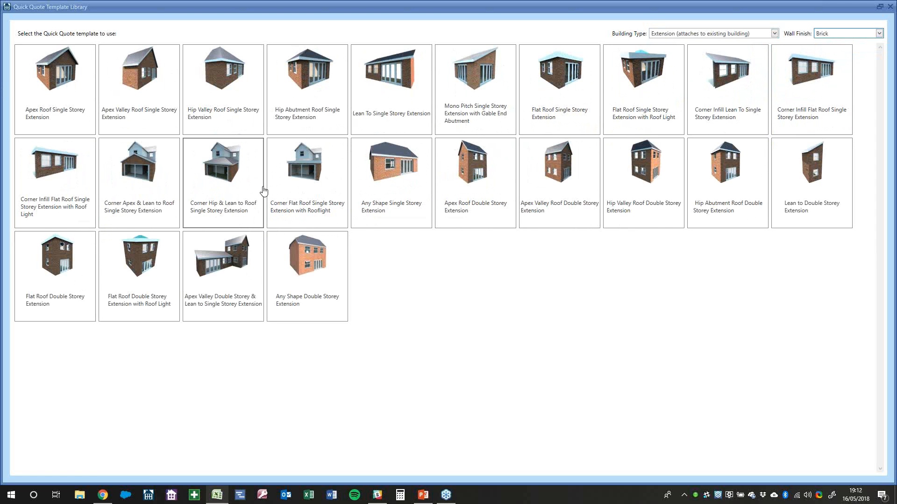
left_click(387, 99)
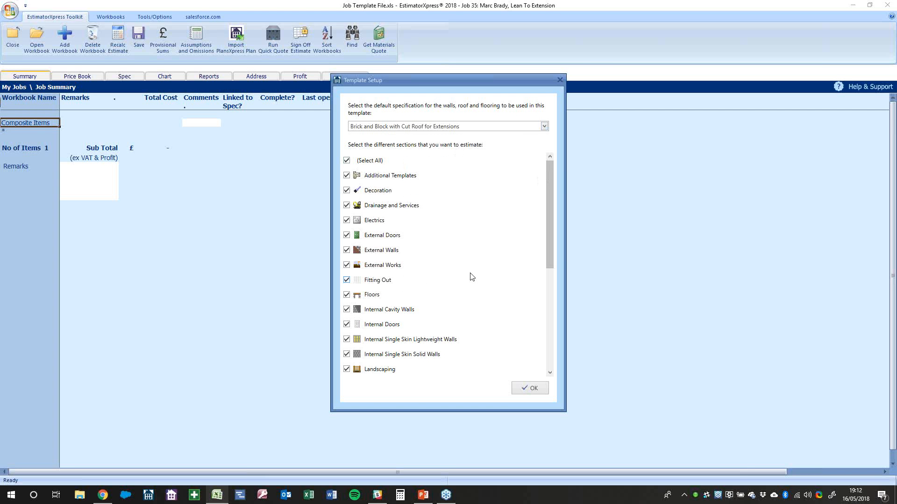
Exclude Sleeper Walls and Walling Sundries from the template sections
scroll(472, 277, "down", 5)
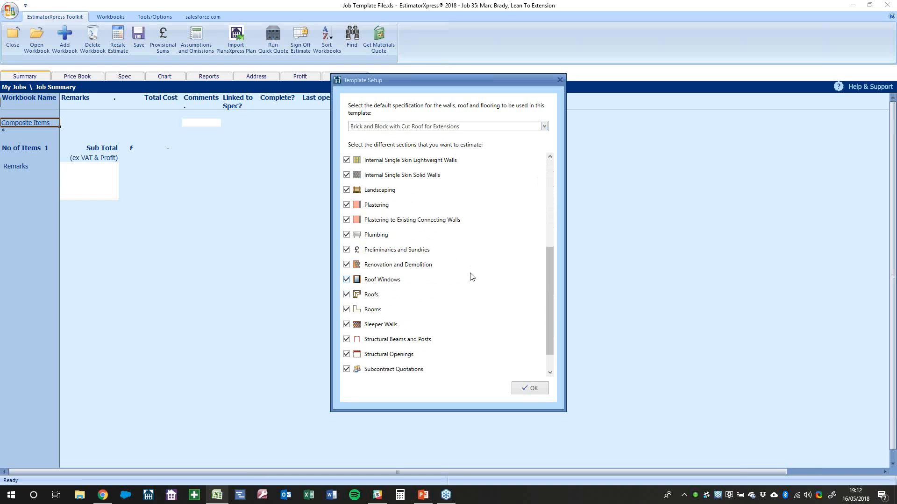
left_click(383, 295)
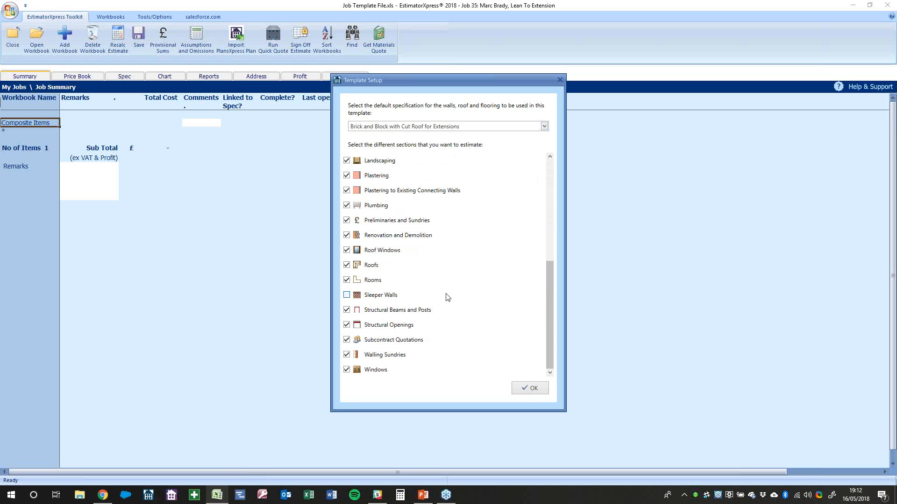
left_click(368, 358)
scroll(443, 337, "up", 5)
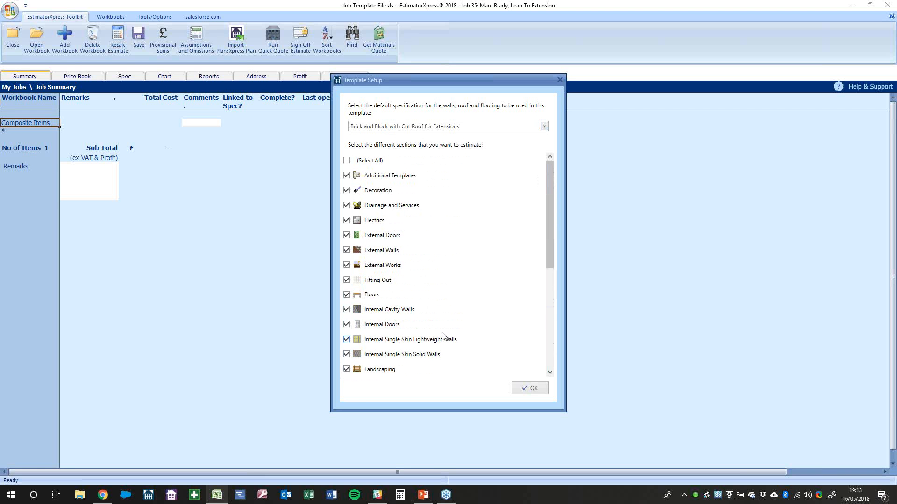
scroll(444, 337, "down", 1)
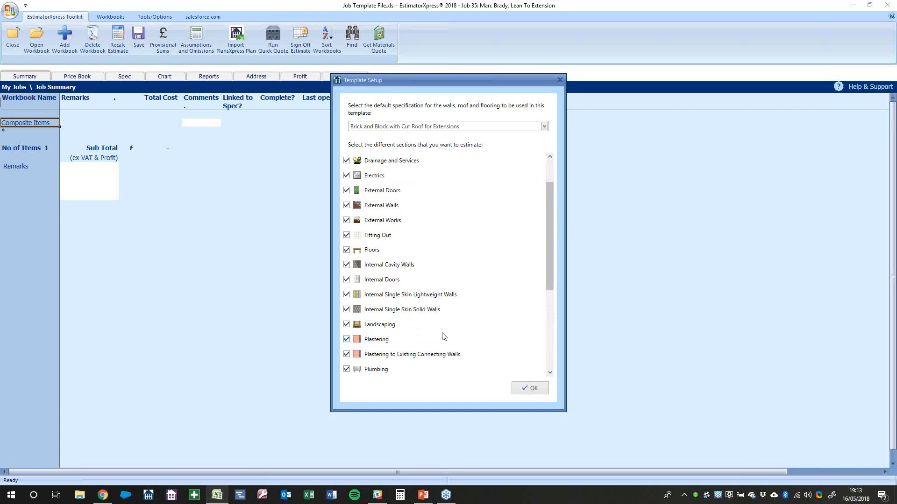
scroll(444, 338, "down", 4)
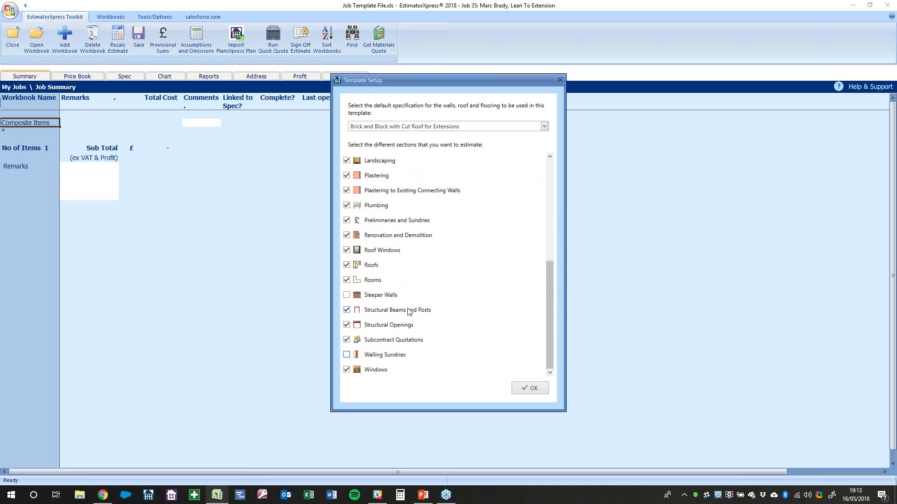
scroll(407, 312, "up", 3)
Exclude Internal Cavity Walls and Internal Single Skin Lightweight and Solid Walls
left_click(378, 217)
left_click(374, 247)
left_click(380, 260)
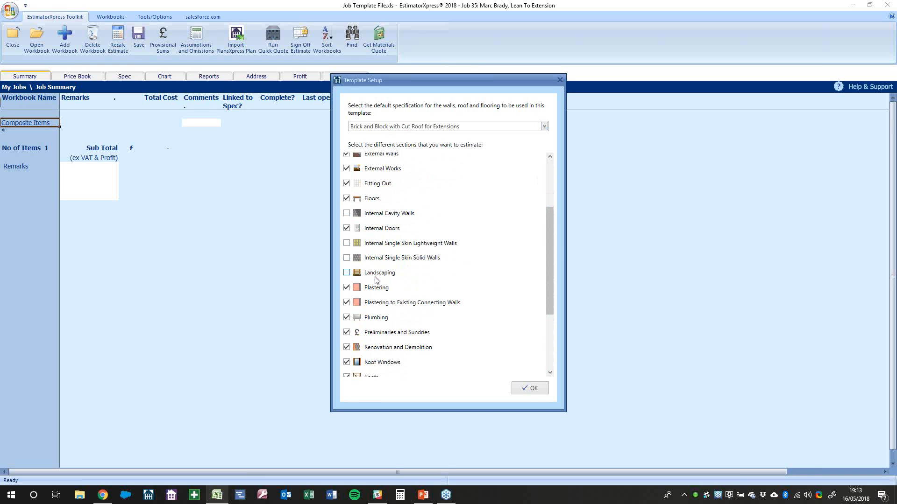
Untick the Plumbing section in the Template Setup list
scroll(386, 281, "down", 2)
scroll(385, 281, "down", 1)
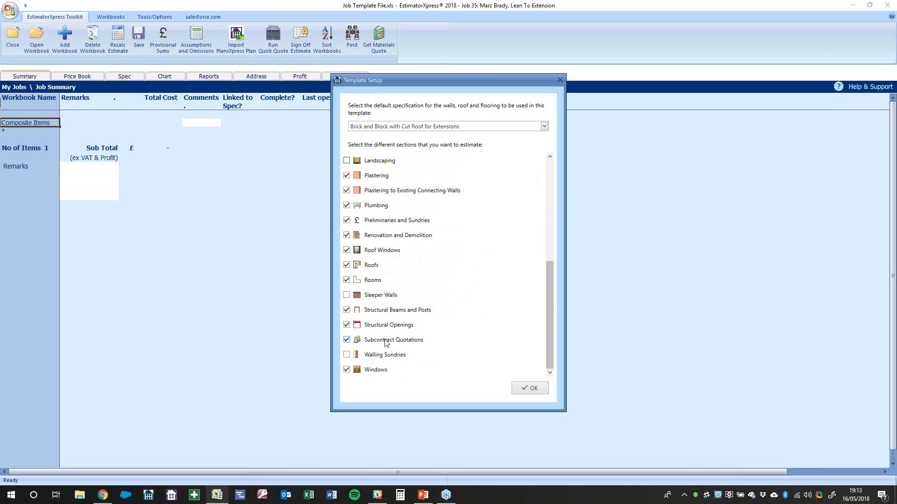
scroll(388, 344, "up", 2)
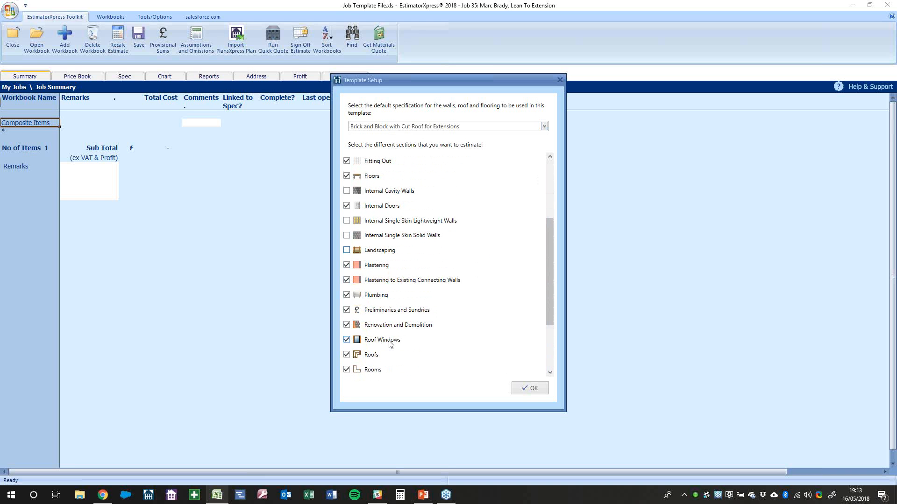
scroll(390, 344, "up", 2)
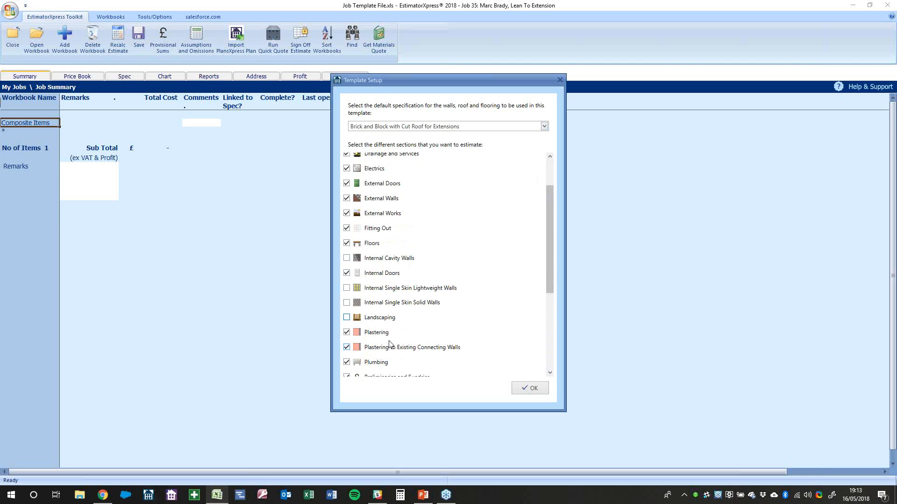
scroll(389, 344, "down", 1)
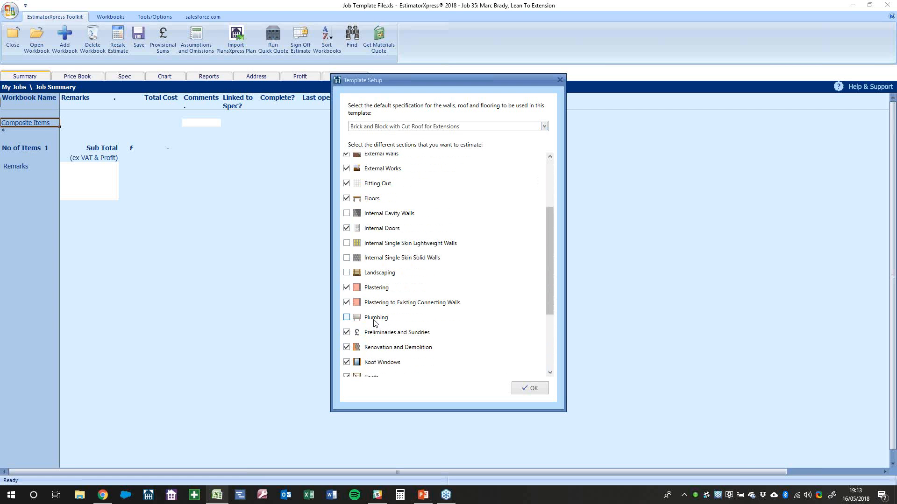
left_click(374, 322)
scroll(454, 330, "up", 3)
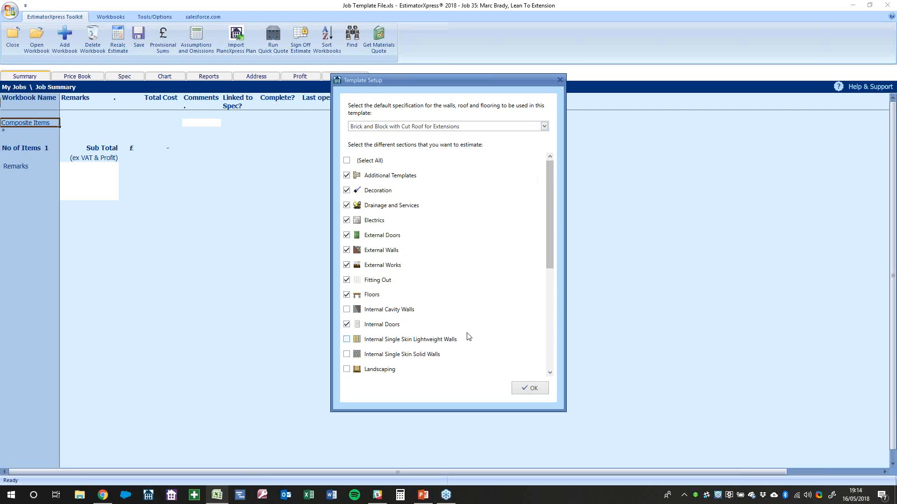
Confirm the template sections and change the extension width from 3.00 to 4.00 m
left_click(532, 390)
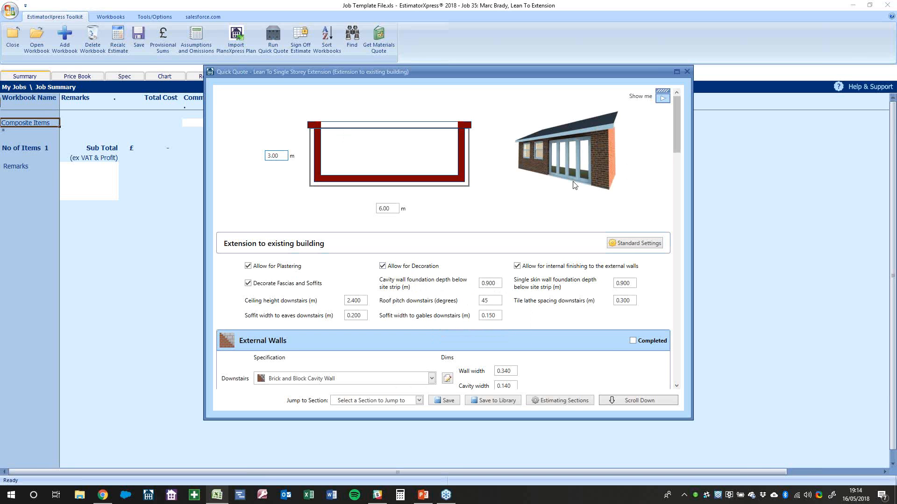
left_click(282, 158)
type("4.5")
key("BackSpace")
key("BackSpace")
type(".00")
key("Tab")
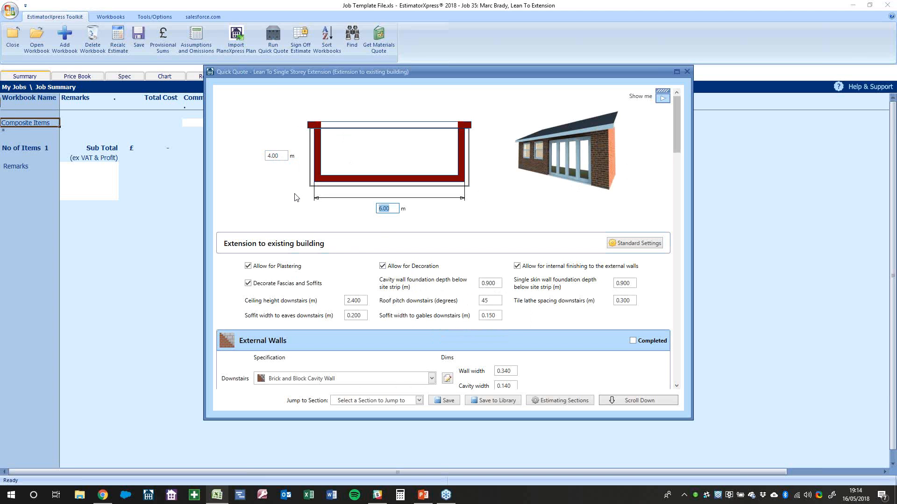
Set the extension length to 7.50 m and review the cavity wall foundation depth
type("7500")
key("BackSpace")
key("BackSpace")
key("BackSpace")
type(".50")
key("Tab")
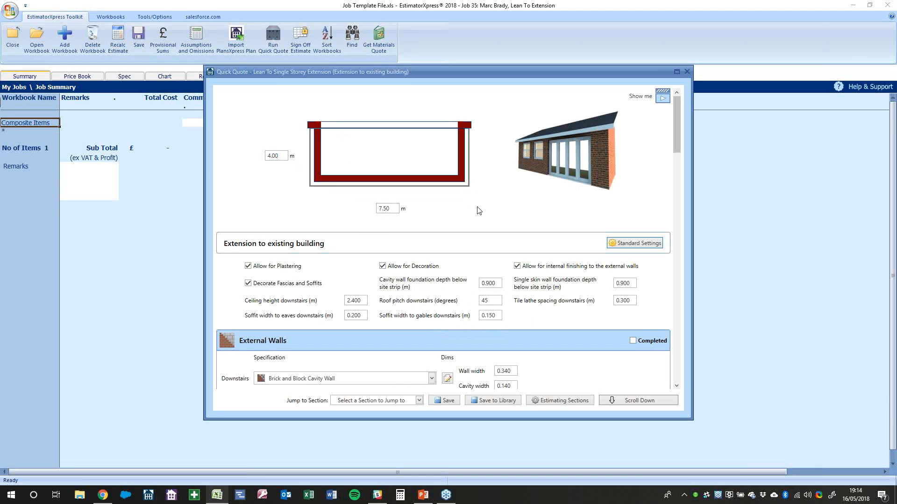
scroll(367, 280, "down", 1)
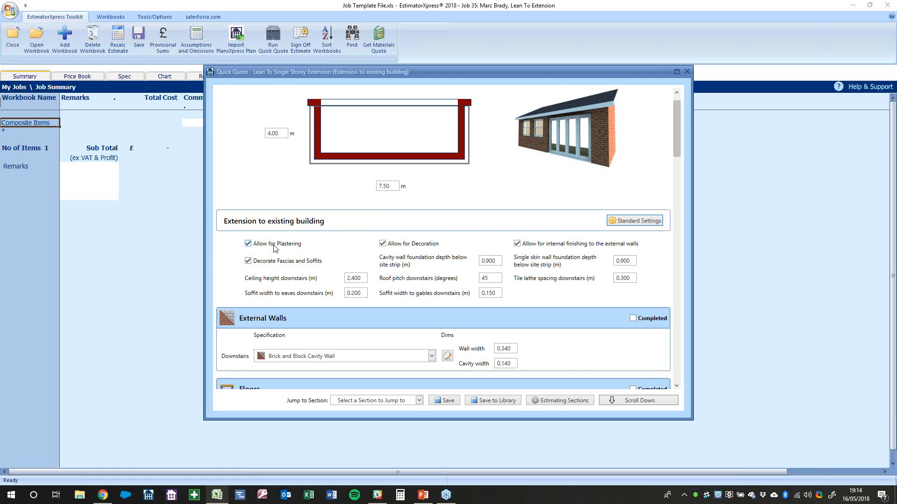
mouse_move(274, 248)
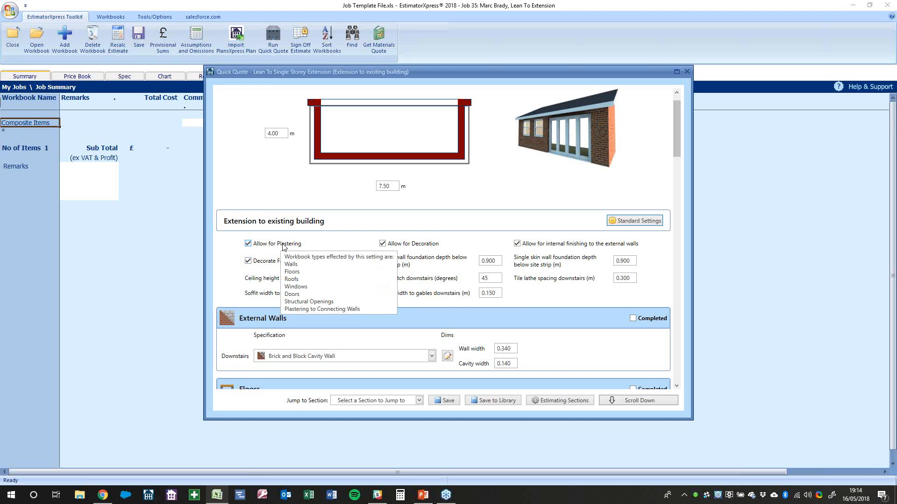
mouse_move(398, 250)
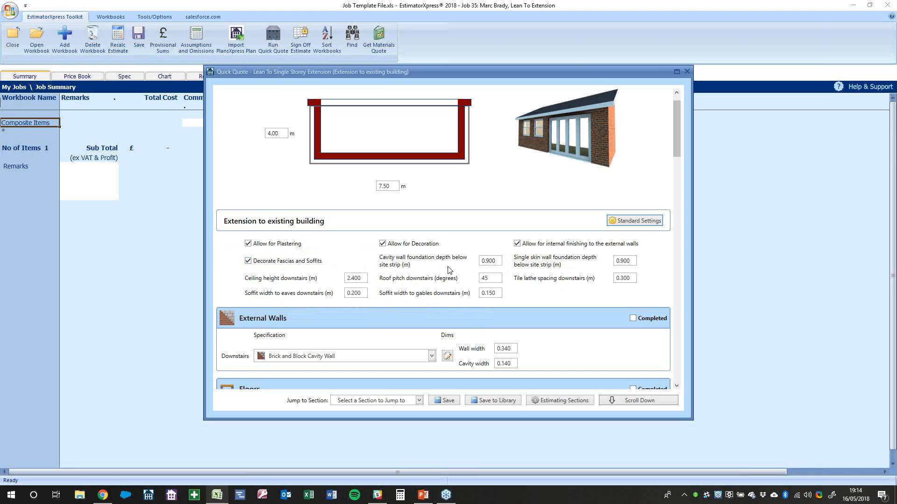
left_click(488, 266)
Review the cavity and single skin foundation depths and the 2.400 m ceiling height
left_click(632, 263)
left_click(496, 265)
scroll(531, 278, "down", 1)
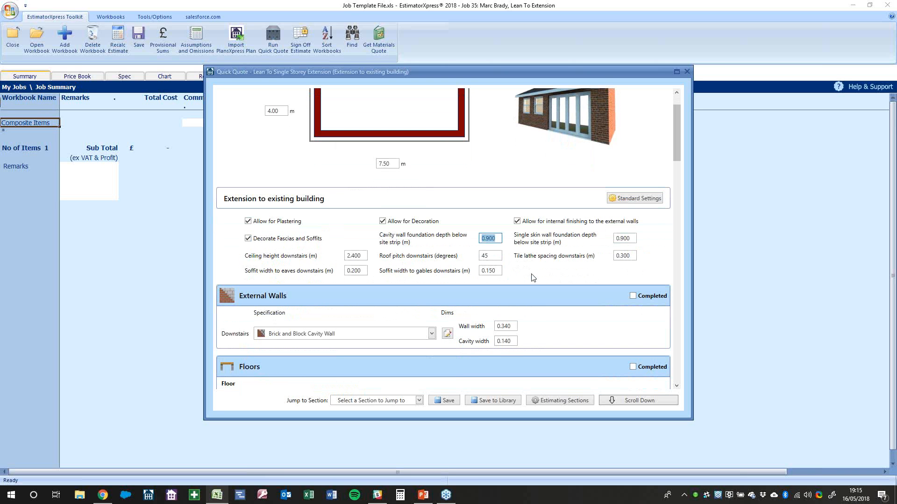
left_click(363, 258)
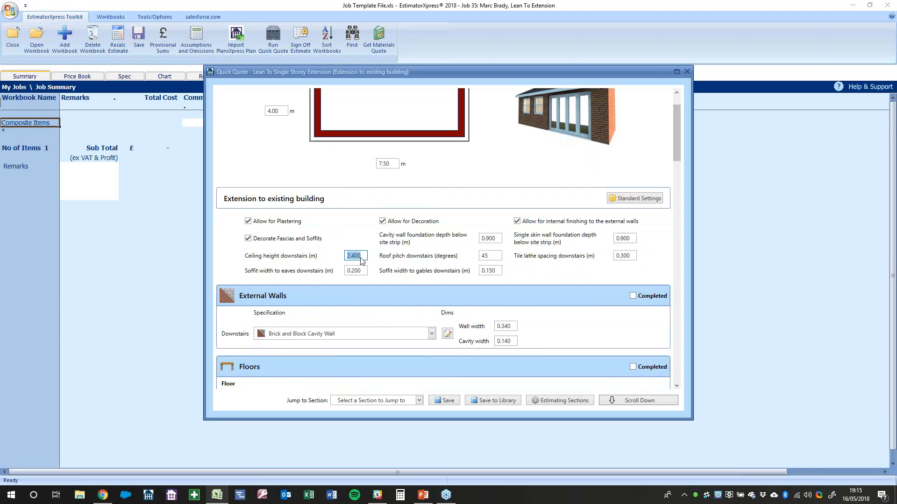
Change the roof pitch to 30 degrees, then review tile lath spacing and soffit widths
left_click(481, 258)
type("30")
left_click(598, 314)
left_click(628, 258)
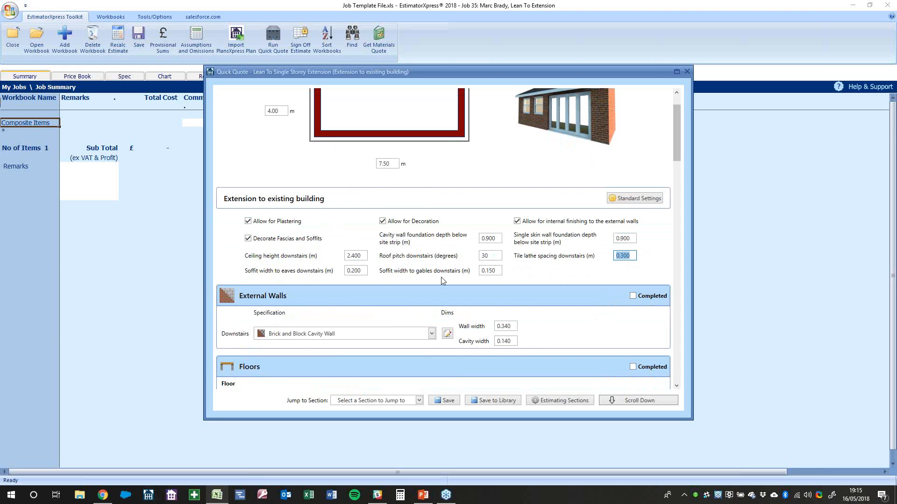
left_click(362, 272)
left_click(495, 271)
scroll(511, 283, "down", 1)
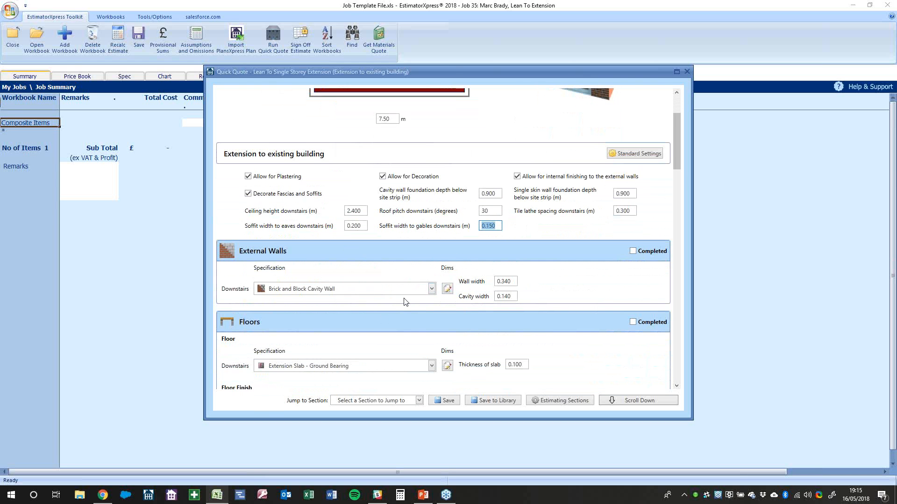
Change external wall width from 0.340 to 0.300 m, cavity to 0.100 m, then open the Dims editor
left_click(512, 283)
type("00")
key("Tab")
key("Right")
key("BackSpace")
key("BackSpace")
type("00")
left_click(554, 270)
left_click(446, 290)
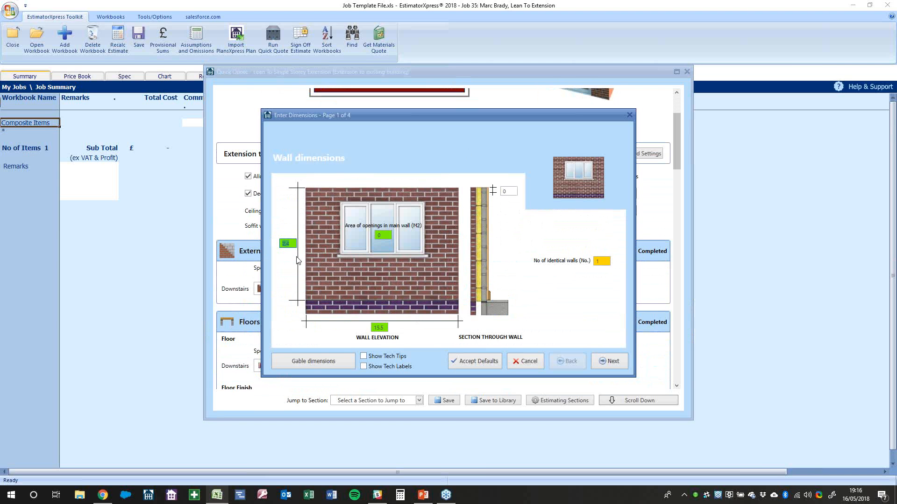
left_click(385, 328)
Check the gable dimensions: 2 m brick gable width and 4.237 m gable height
left_click(603, 262)
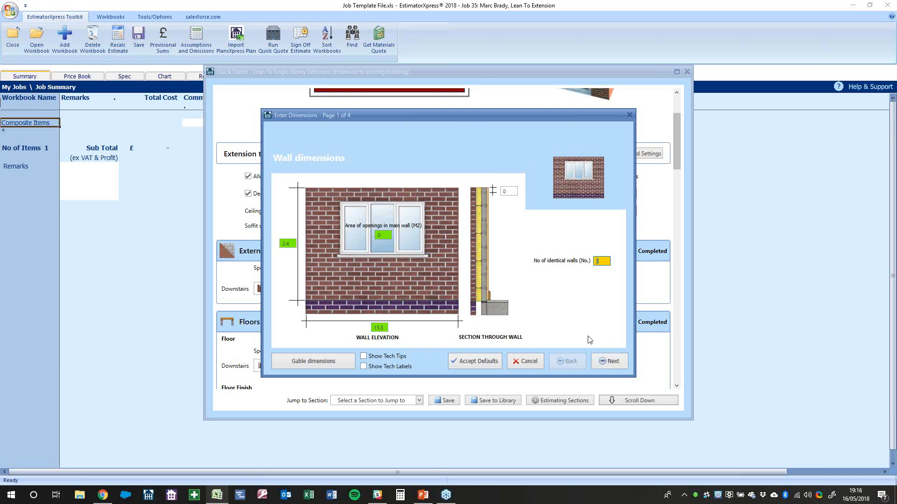
left_click(344, 362)
left_click(614, 279)
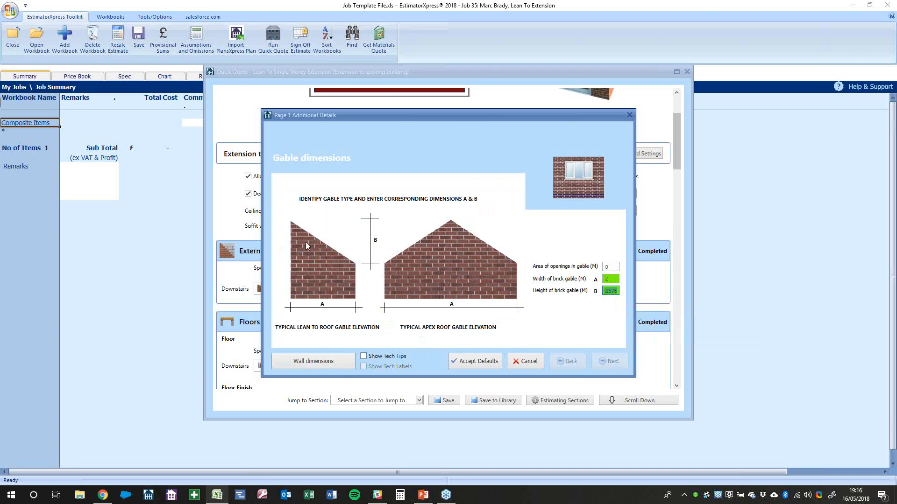
key("shift+Tab")
left_click(610, 291)
key("Home")
Continue to the Foundation details page with Show Tech Tips and Show Tech Labels ticked
left_click(334, 365)
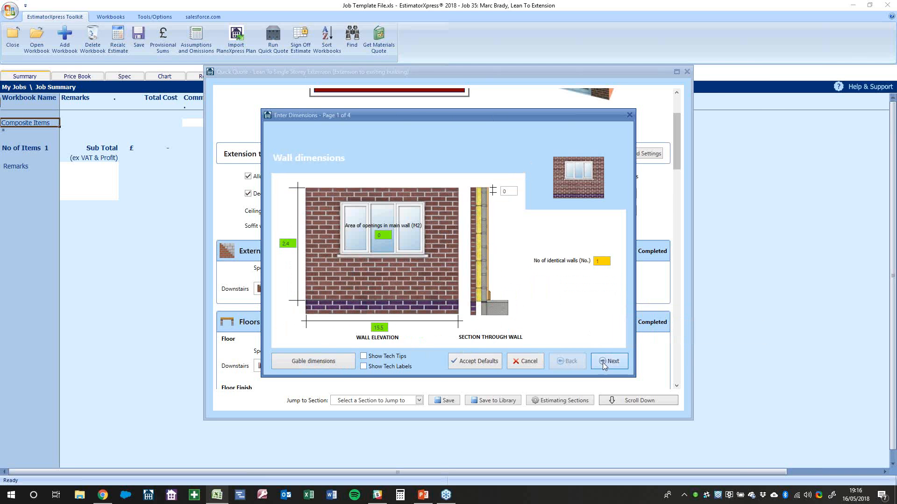
left_click(603, 363)
left_click(397, 356)
left_click(394, 366)
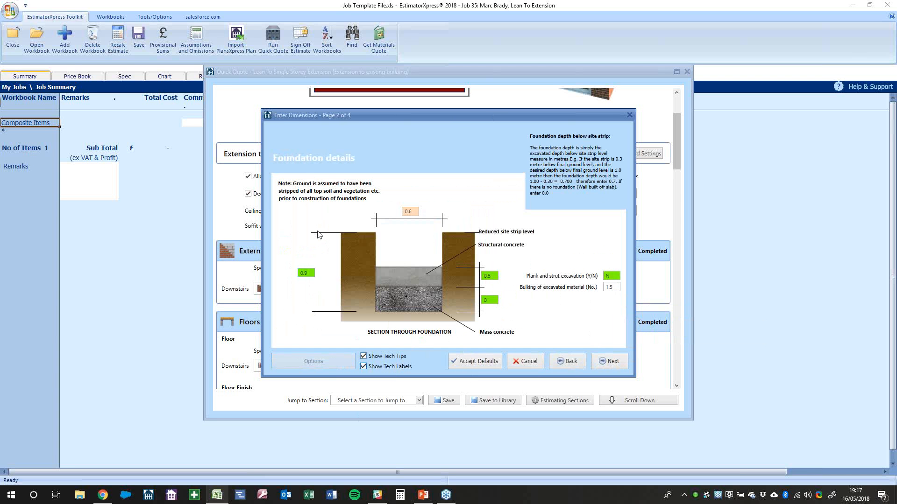
left_click(495, 277)
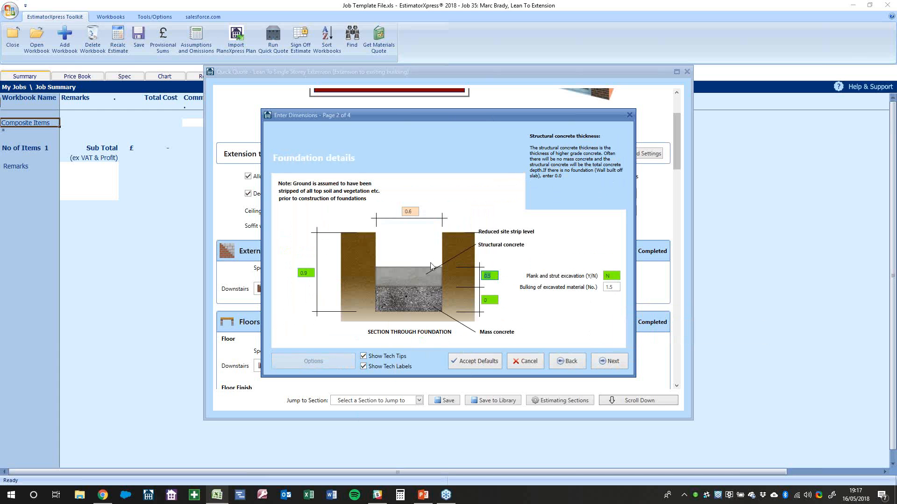
left_click(492, 279)
key("BackSpace")
type("7")
key("BackSpace")
type("5")
left_click(611, 276)
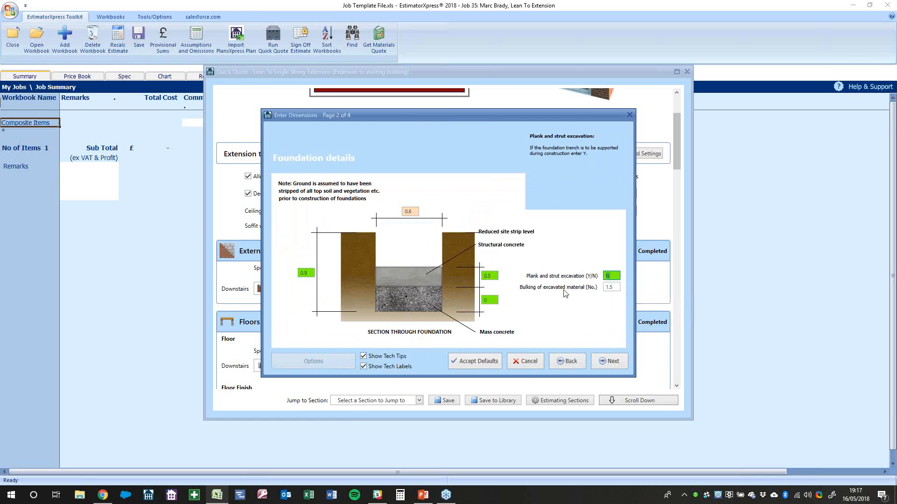
Set cavity and single skin foundation depths to 1.200 m and continue to foundation details
left_click(522, 362)
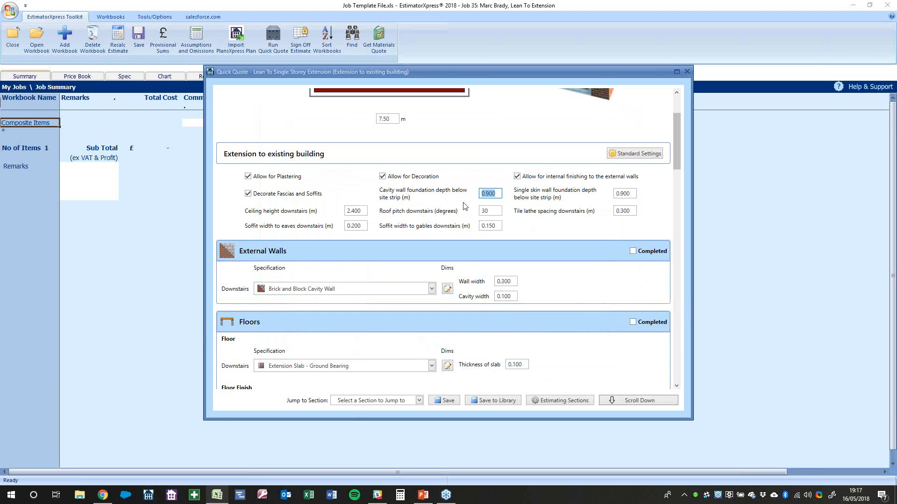
type("1.2")
key("Tab")
type("1.2")
left_click(447, 289)
left_click(607, 362)
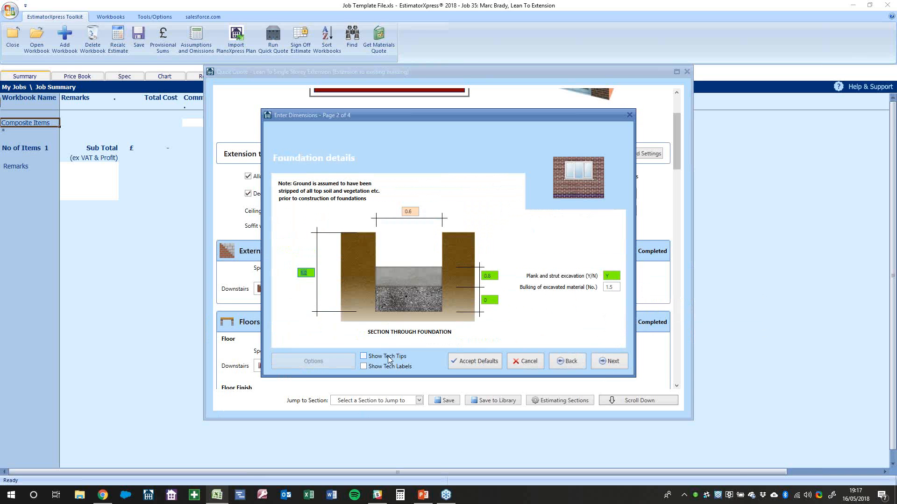
Show tech labels, review concrete thickness, plank and strut, and bulking factor, then go to Footing details
left_click(387, 363)
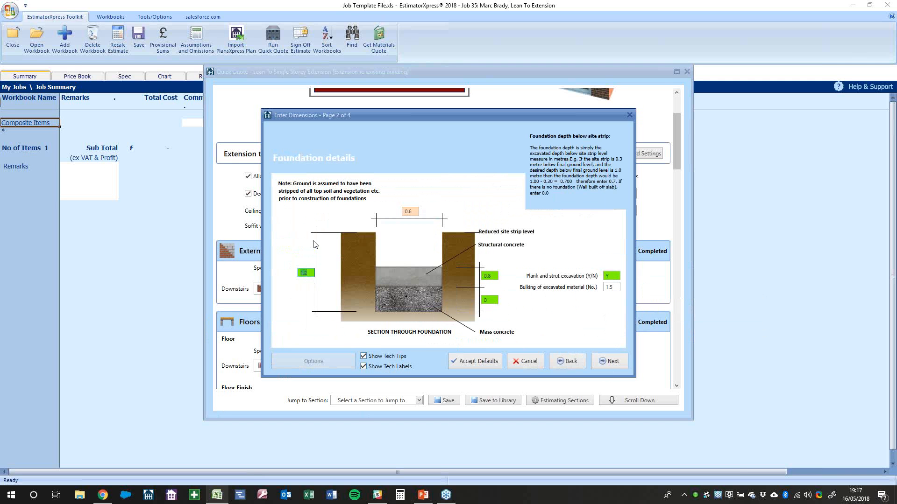
left_click(492, 280)
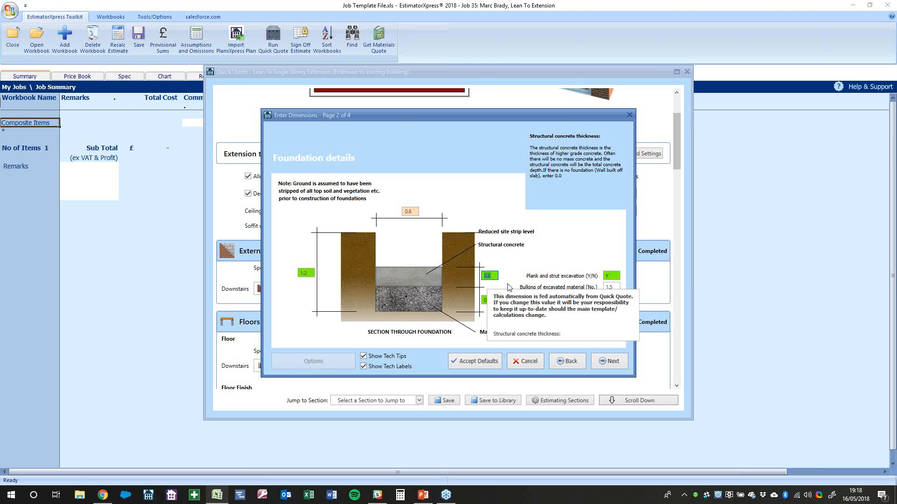
left_click(605, 279)
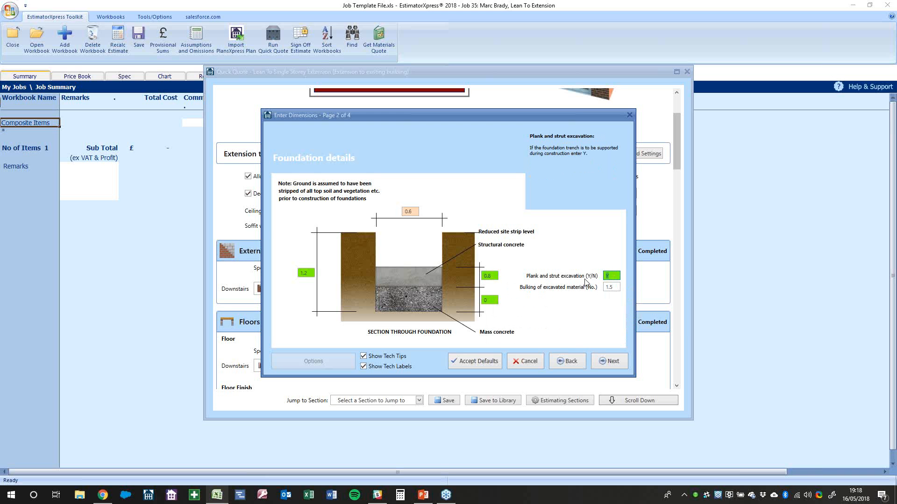
left_click(608, 287)
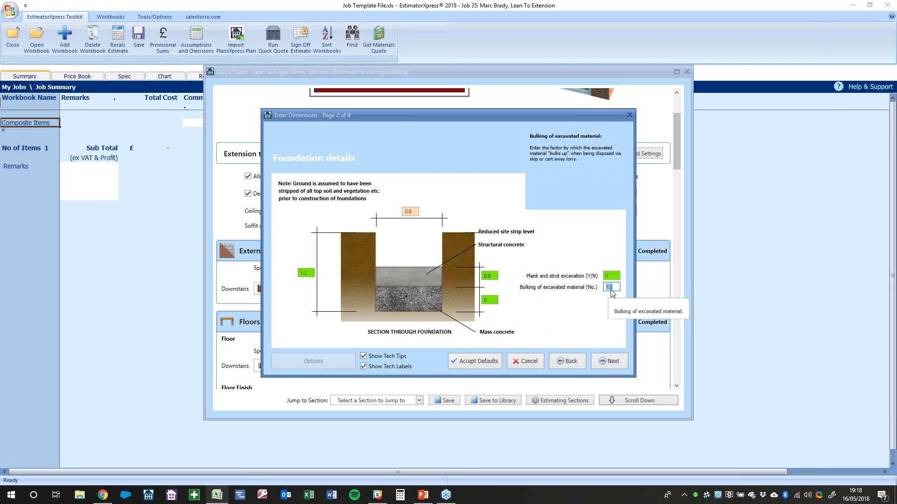
left_click(612, 362)
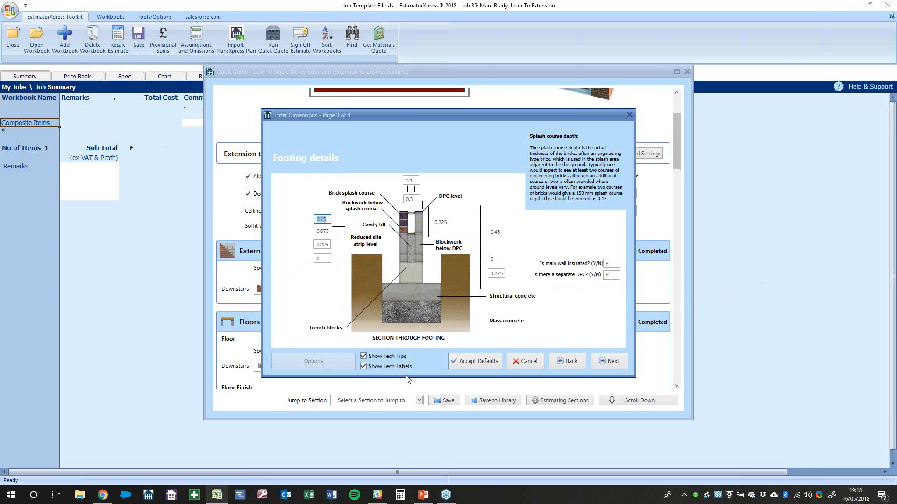
Review footing wall width, blockwork height, cavity fill, brickwork depth, insulation and DPC, then continue
left_click(418, 199)
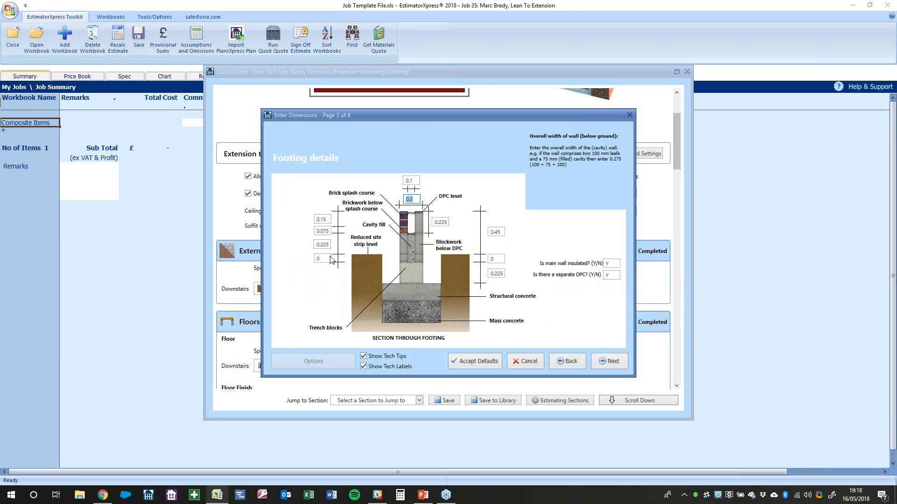
left_click(499, 233)
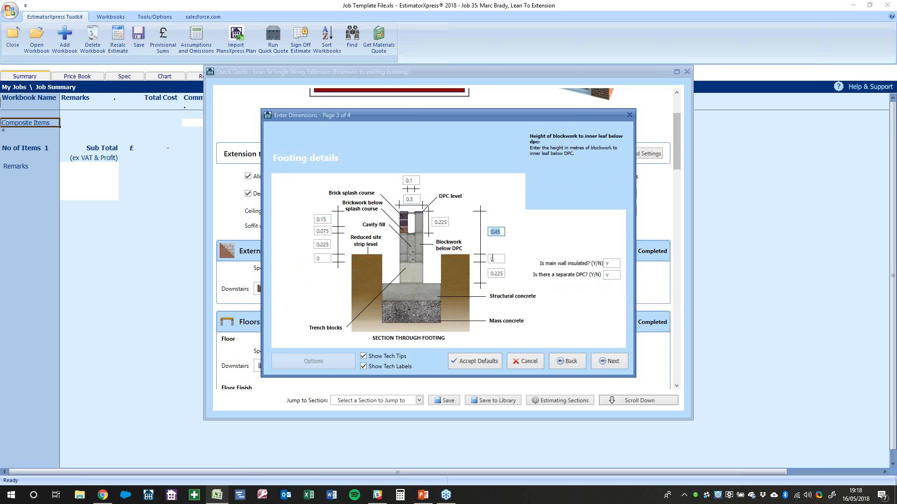
left_click(504, 274)
left_click(439, 223)
left_click(333, 231)
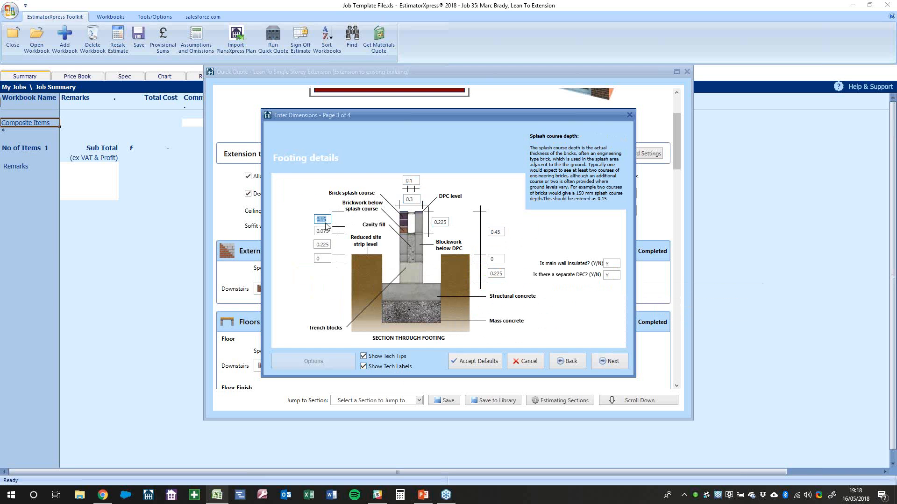
left_click(616, 265)
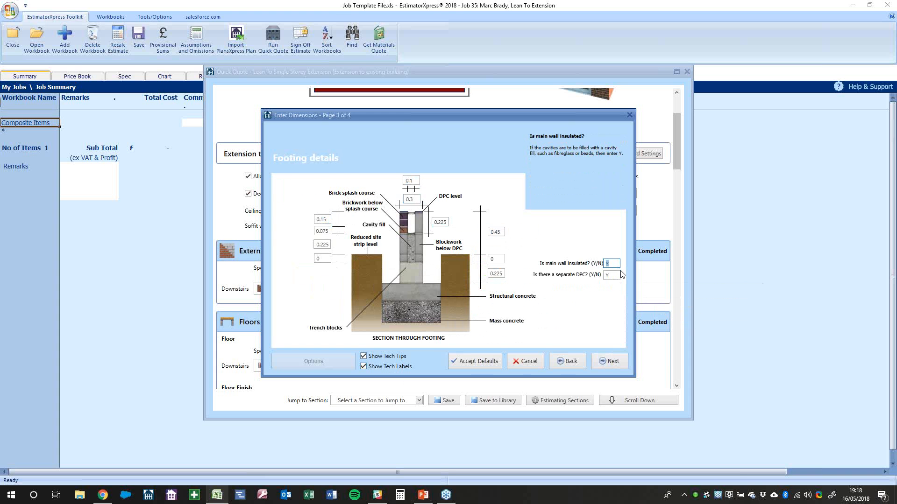
left_click(609, 275)
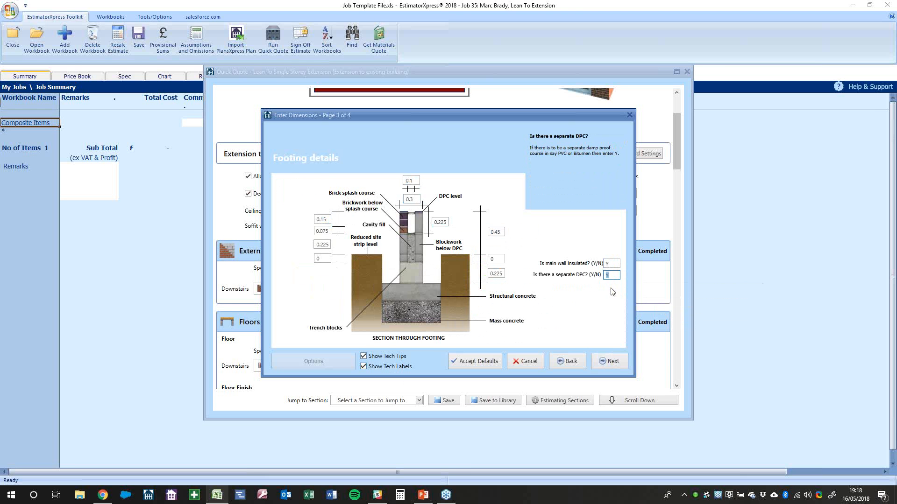
left_click(609, 363)
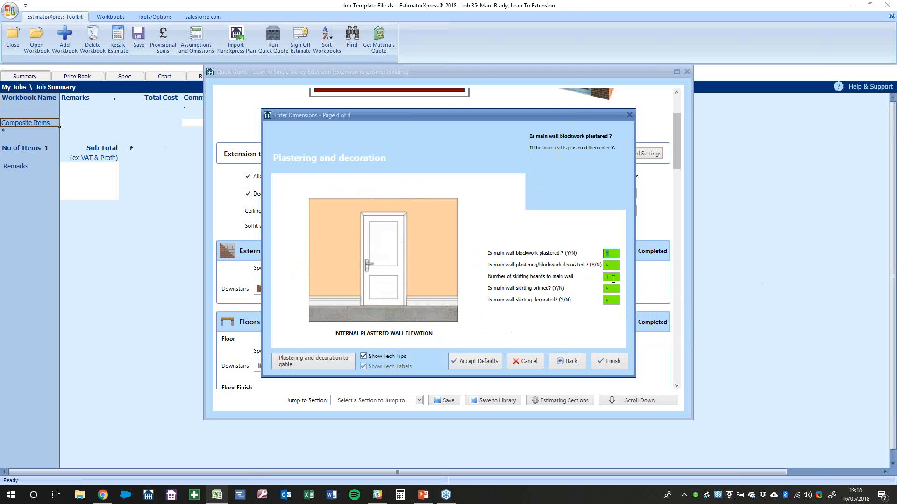
Finish the wall dimensions and turn off the plastering and fascia decoration allowances
key("Tab")
key("Tab")
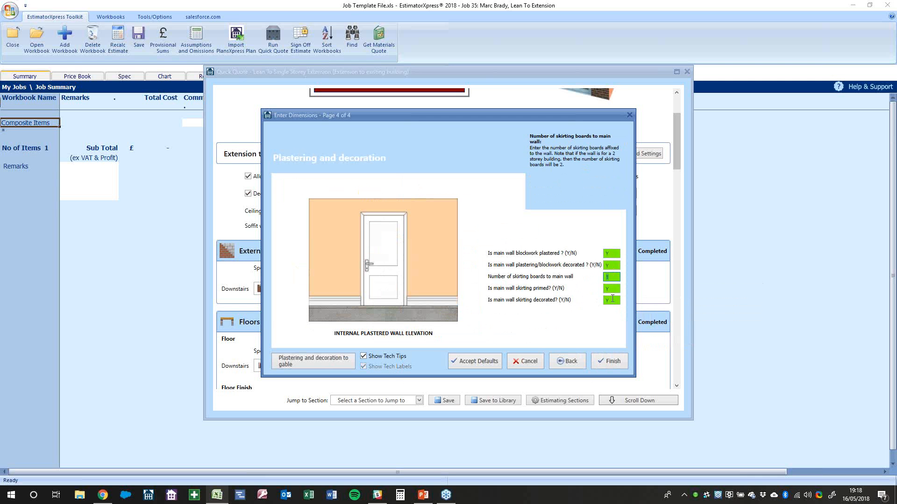
left_click(604, 361)
left_click(285, 178)
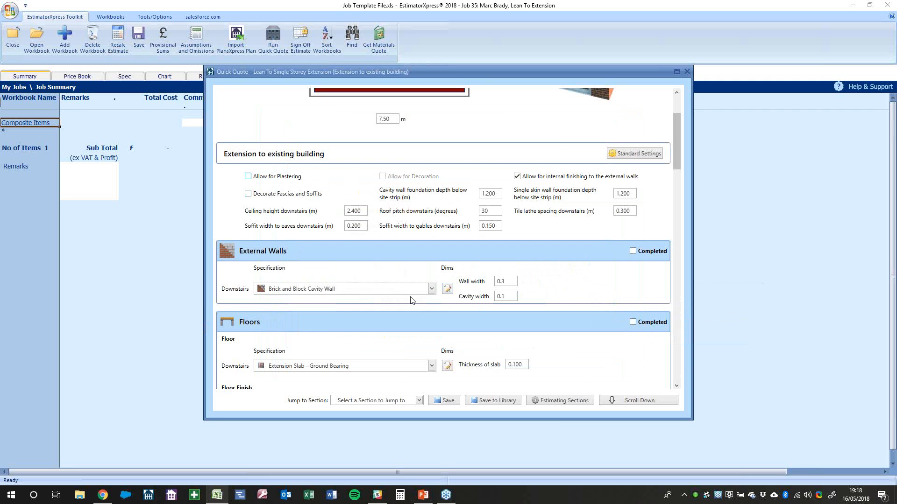
Reopen the external wall dimensions to check the plastered wall's decoration, then finish them
left_click(447, 289)
left_click(610, 361)
left_click(611, 361)
left_click(610, 361)
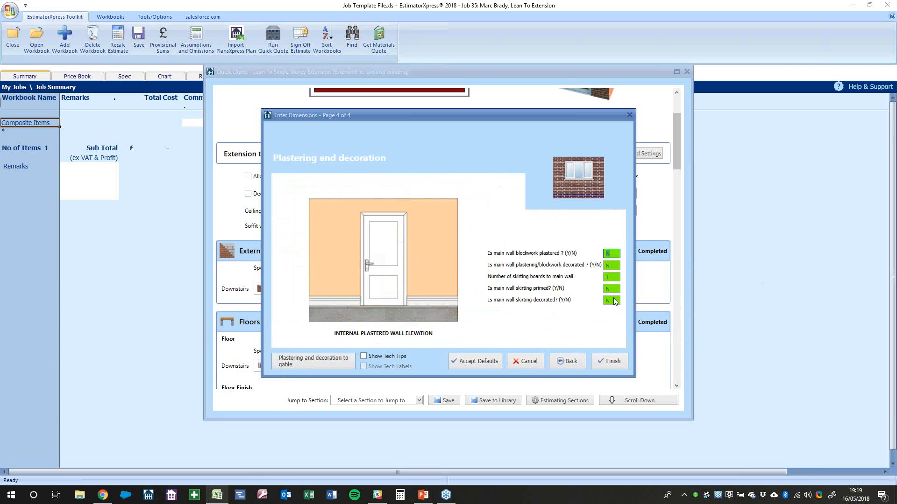
left_click(615, 266)
left_click(606, 364)
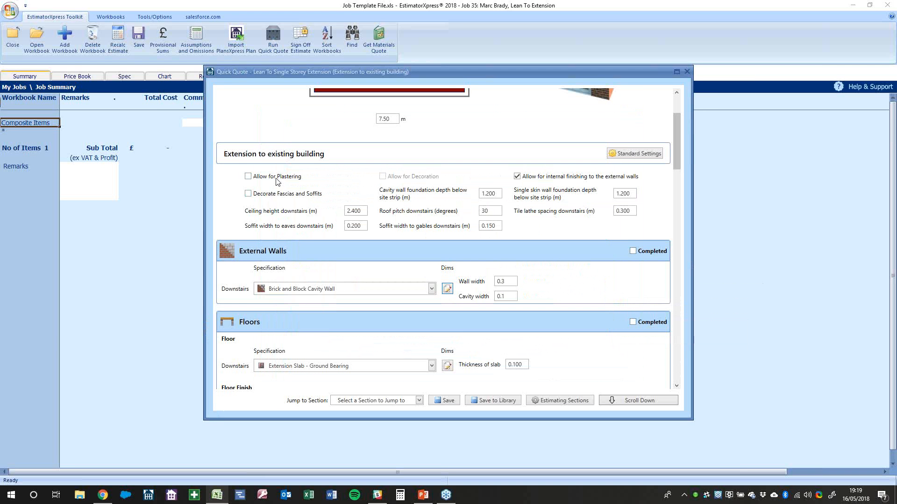
Re-allow plastering, decoration and fascia/soffit decoration, then check the main wall's openings area
left_click(398, 178)
left_click(271, 196)
left_click(447, 288)
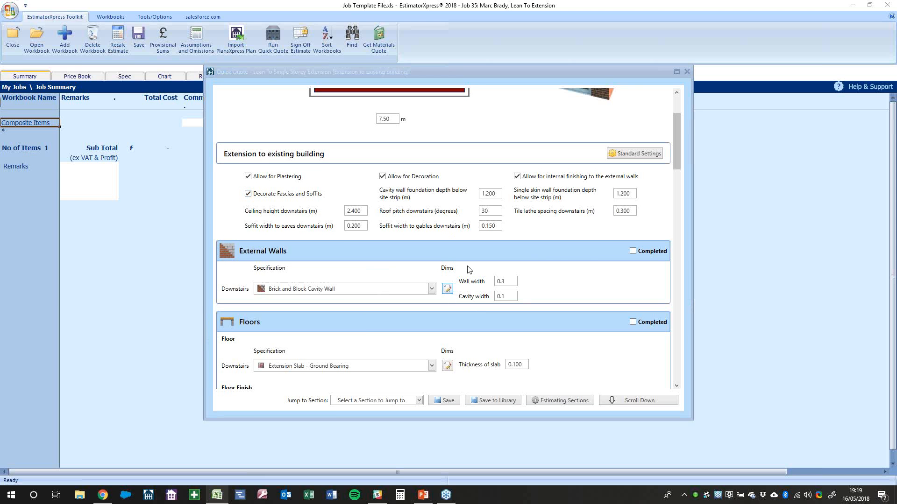
left_click(382, 237)
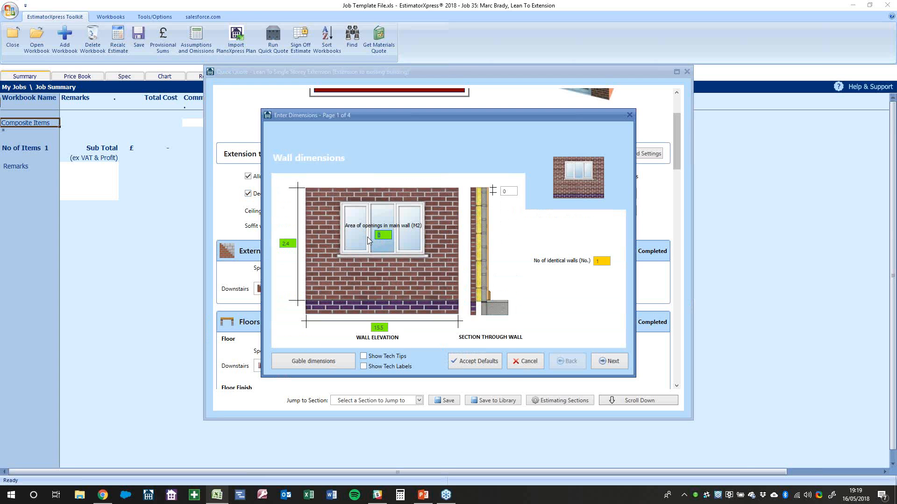
Close the wall dimensions unchanged and tick the External Walls section as Completed
left_click(524, 361)
scroll(433, 339, "down", 20)
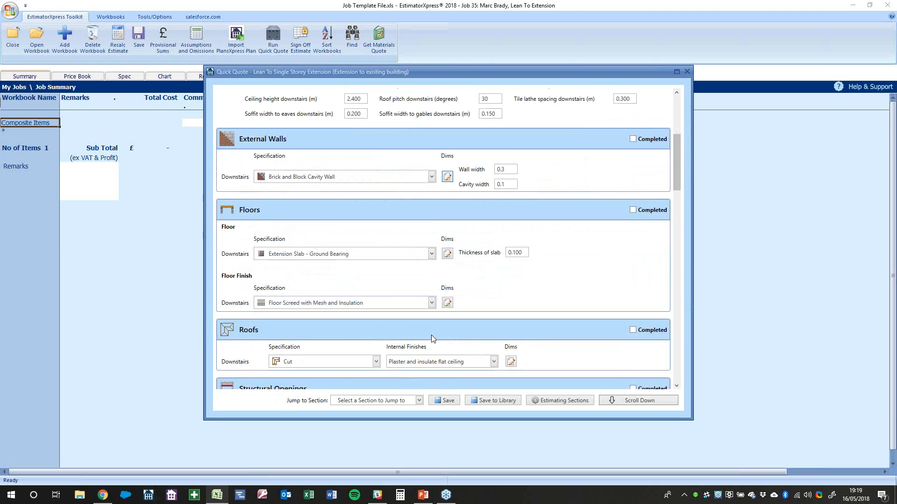
scroll(431, 335, "down", 2)
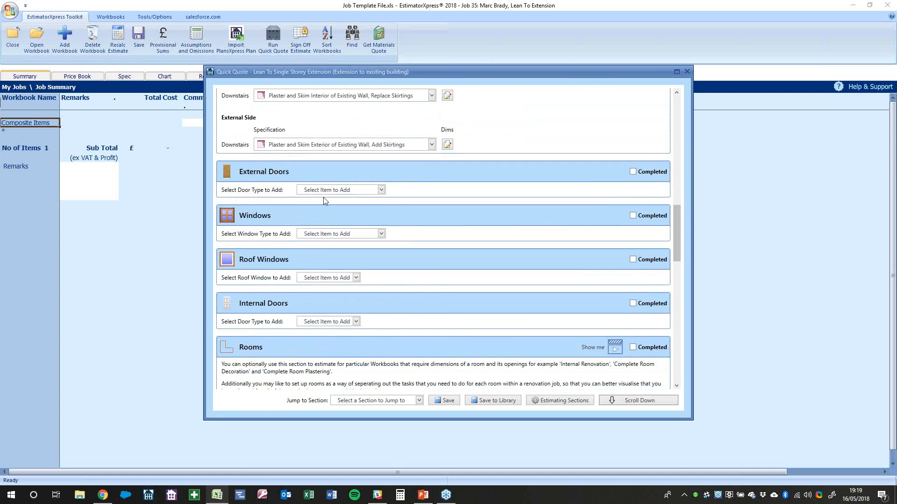
scroll(324, 198, "up", 20)
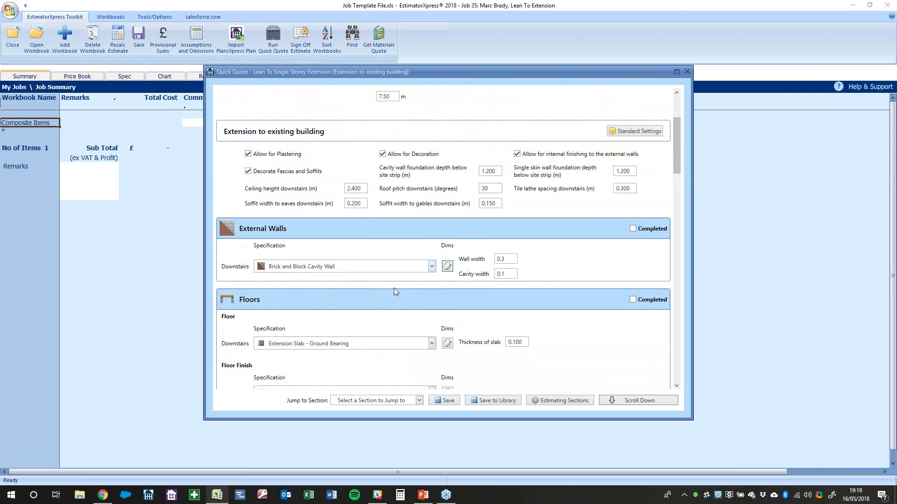
left_click(640, 231)
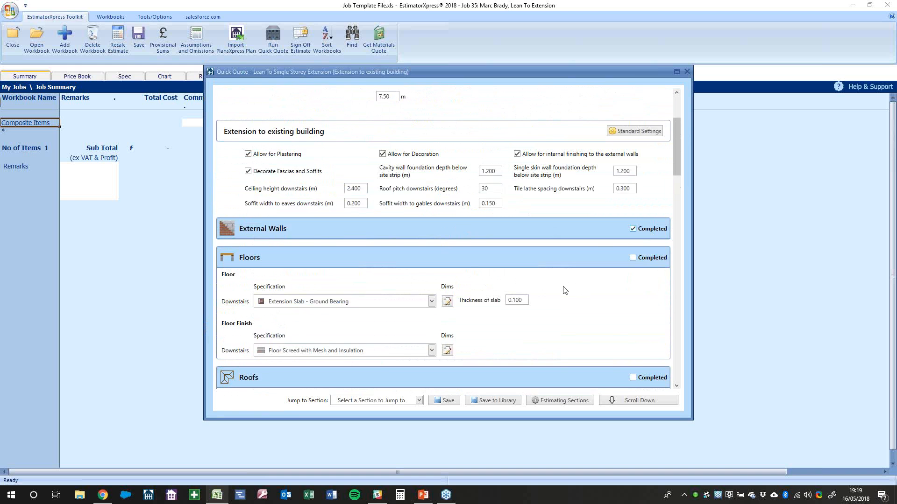
scroll(565, 290, "down", 2)
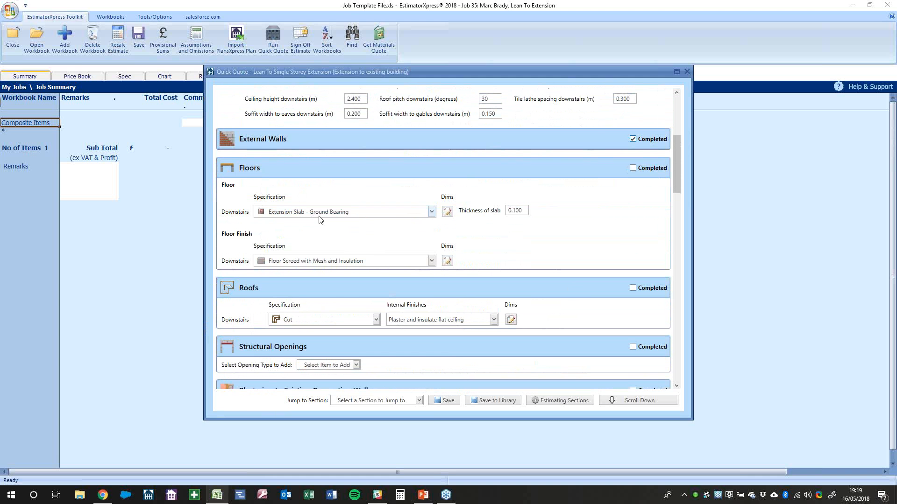
Choose 'Extension Slab - Ground Bearing, Insulated & Reinforced' and enter a 0.150 slab thickness
left_click(335, 217)
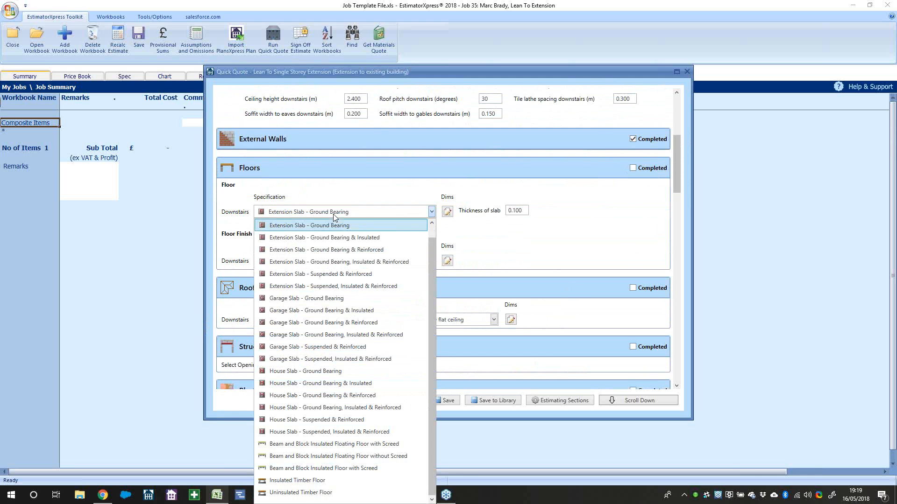
scroll(335, 250, "up", 1)
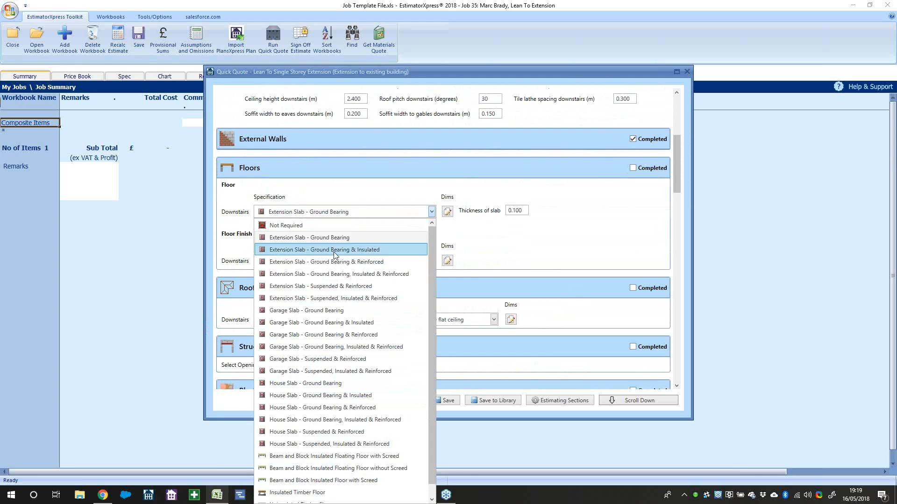
left_click(338, 277)
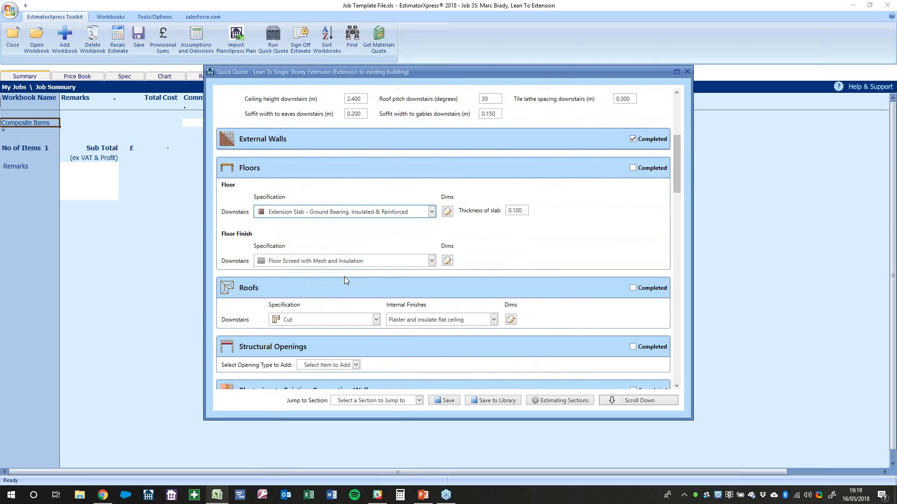
left_click(528, 212)
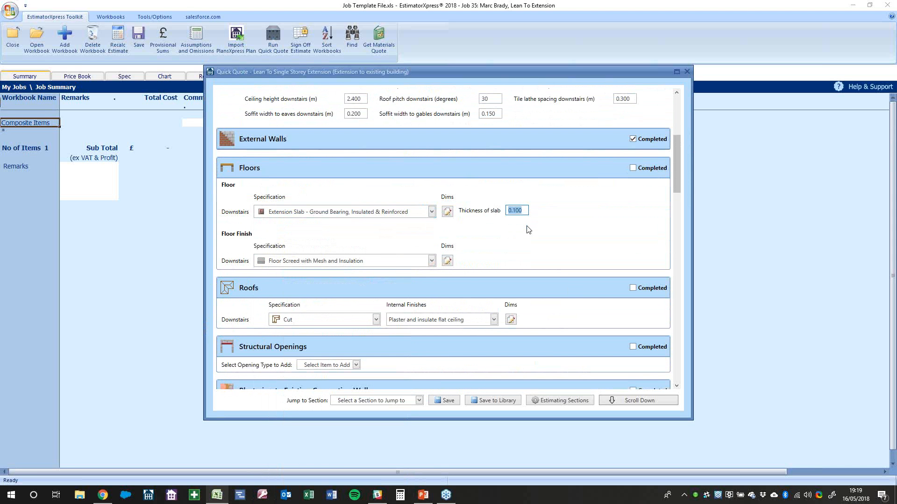
type("0.150")
Confirm the new slab thickness and check the 27.6 m² irregular slab area
left_click(527, 238)
left_click(448, 213)
left_click(448, 211)
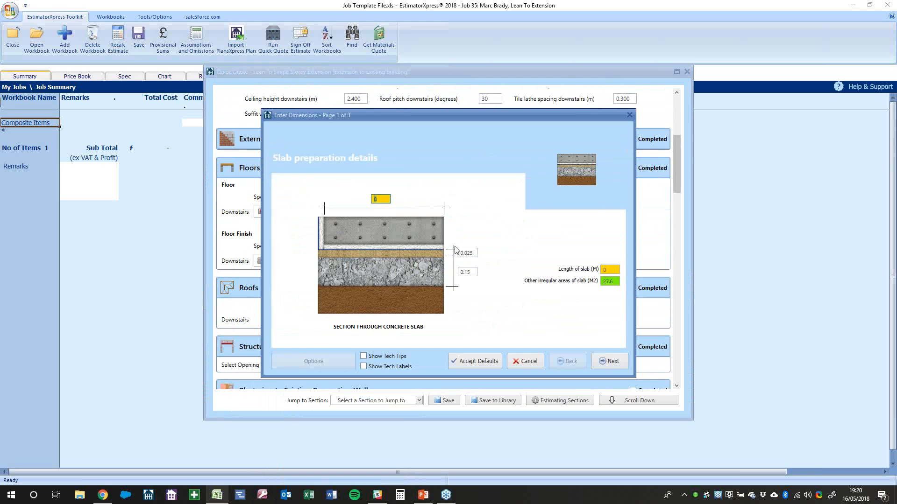
left_click(602, 283)
left_click(606, 362)
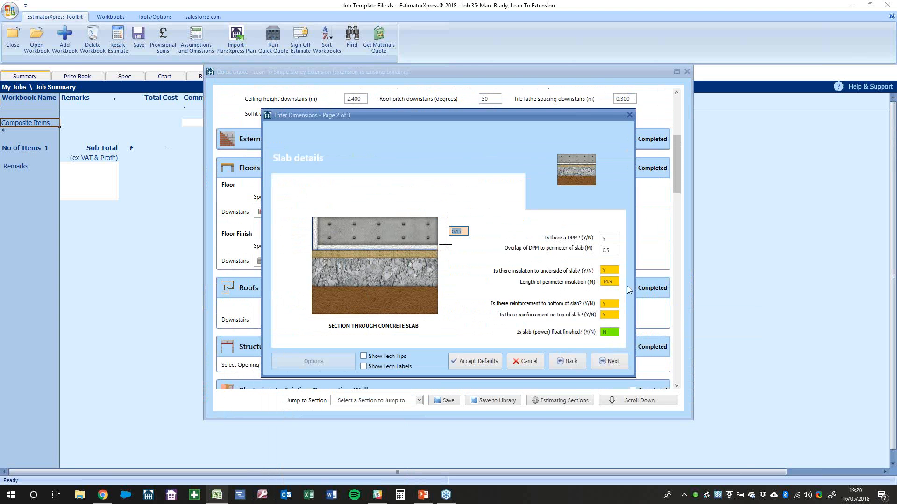
Review the slab's underside and perimeter insulation and top reinforcement, with technical tips shown
left_click(613, 308)
left_click(611, 318)
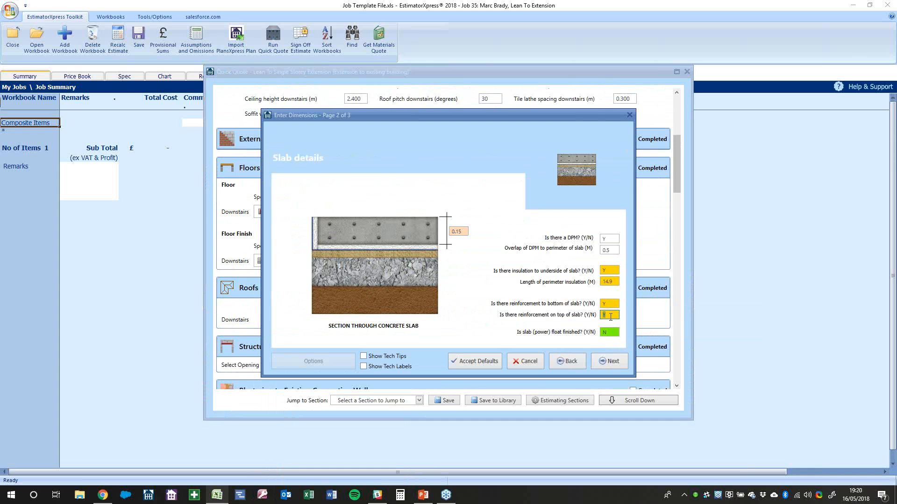
left_click(390, 357)
left_click(393, 367)
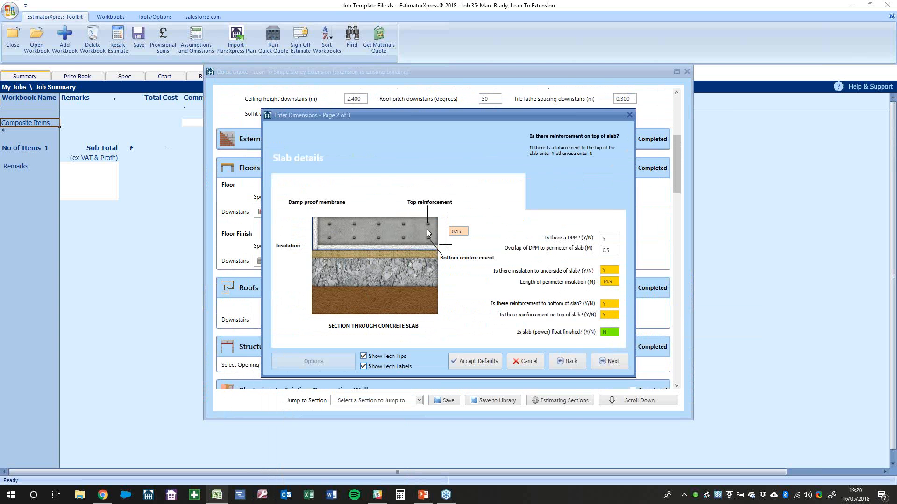
left_click(615, 272)
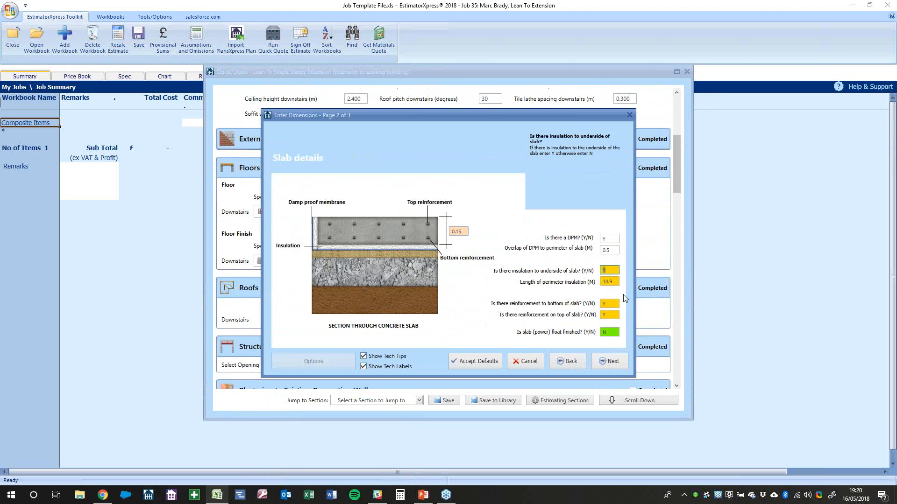
left_click(615, 283)
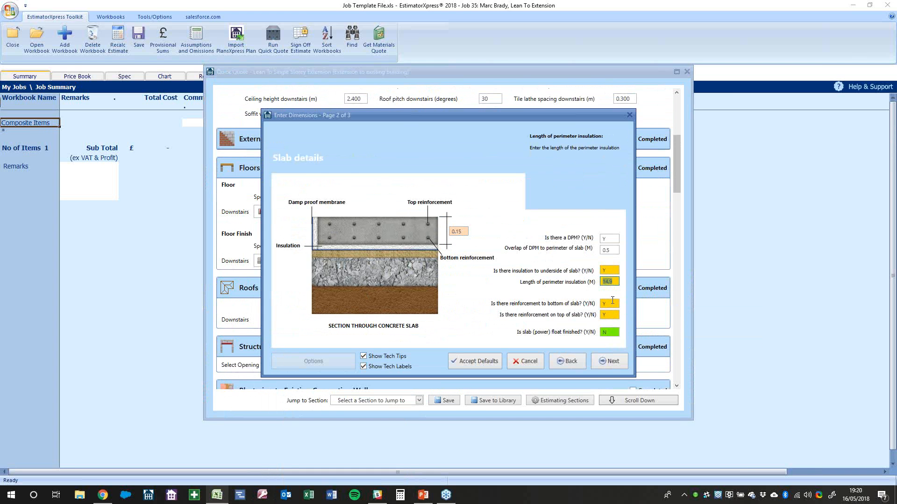
left_click(611, 315)
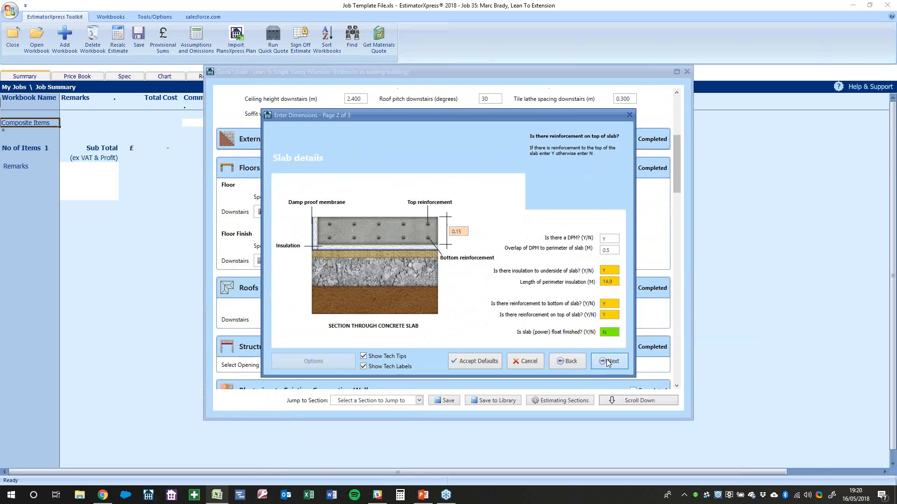
Finish the slab dimensions through the plant page, then reopen and cancel them
left_click(608, 362)
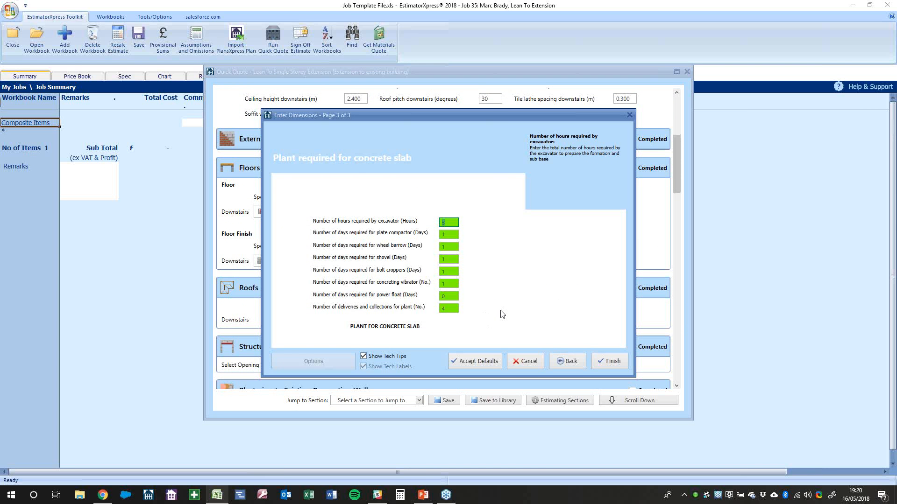
left_click(602, 361)
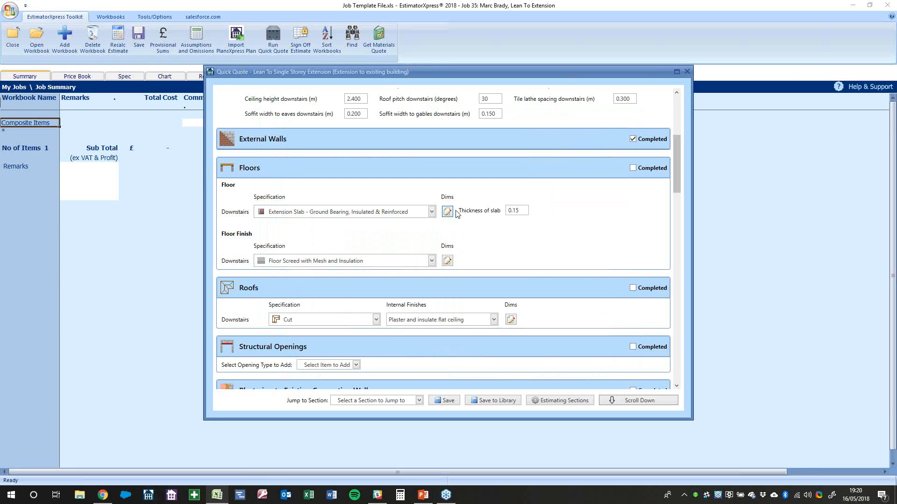
left_click(448, 211)
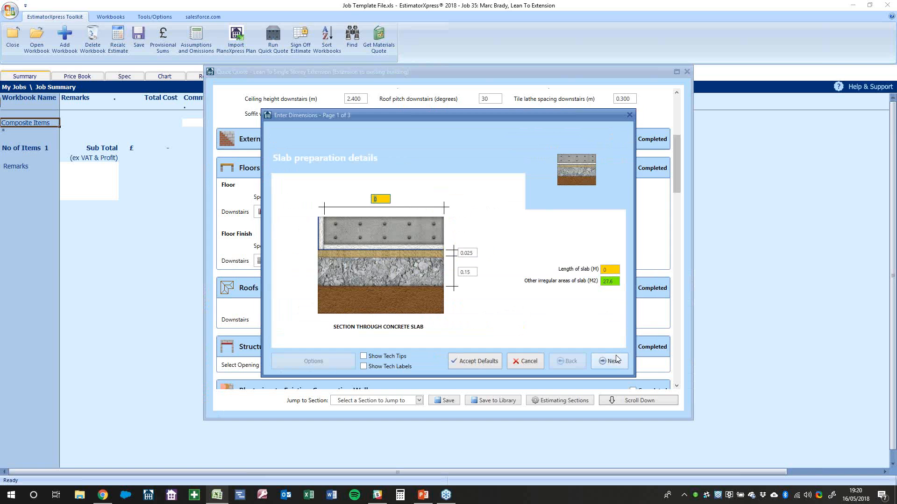
left_click(518, 363)
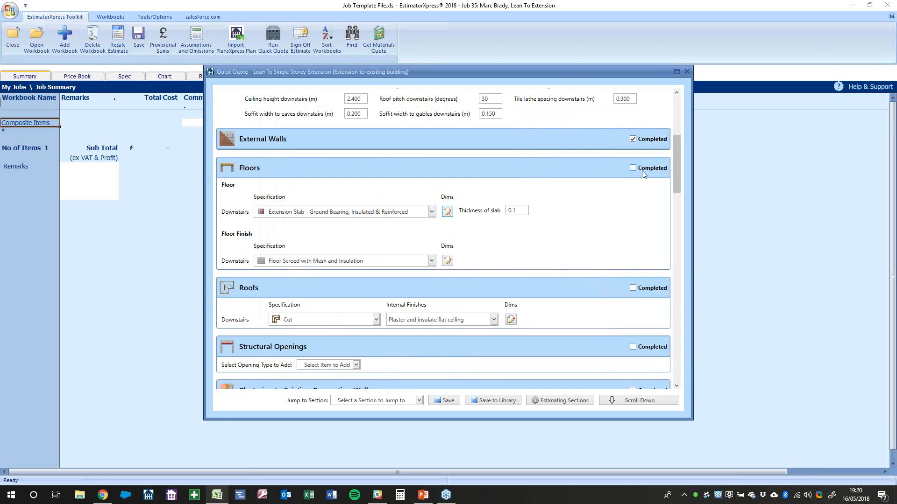
Change the slab thickness to 0.150 and mark the Floors section completed
double_click(515, 211)
left_click(517, 213)
type("50")
left_click(664, 173)
Reopen Floors, set the floor finish to Not Required, and mark it completed again
left_click(650, 169)
left_click(321, 263)
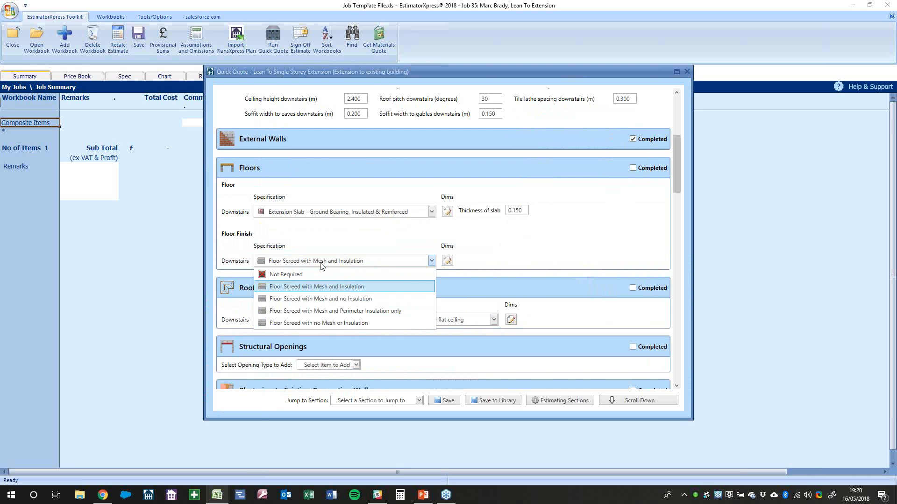
left_click(318, 274)
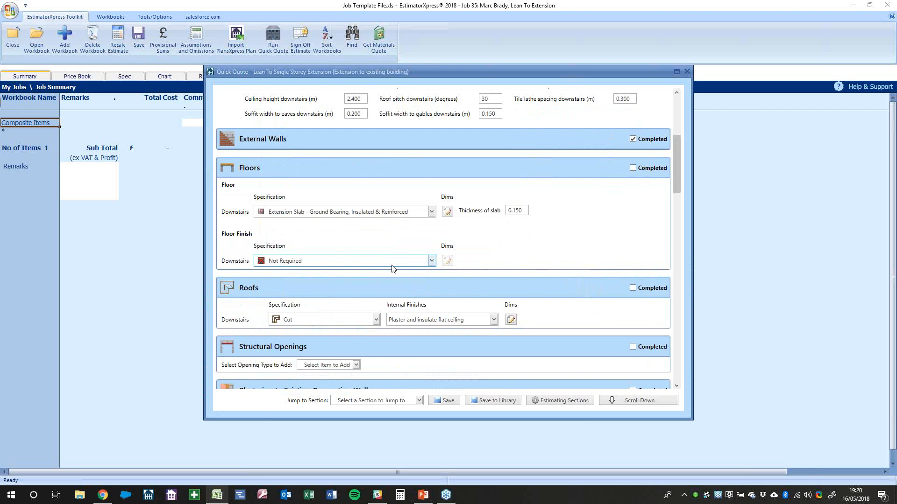
left_click(648, 169)
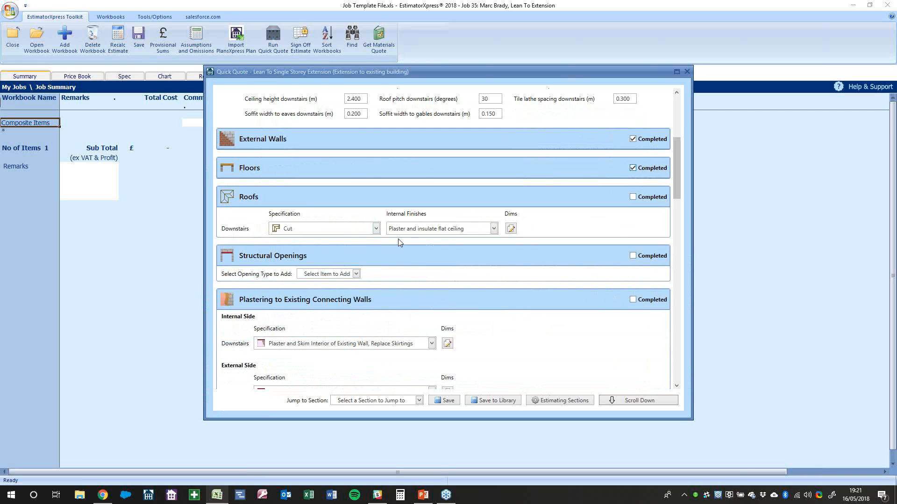
Set the roof's internal finish to 'Plaster and insulate rafters', keeping Cut as the specification
left_click(407, 230)
left_click(410, 217)
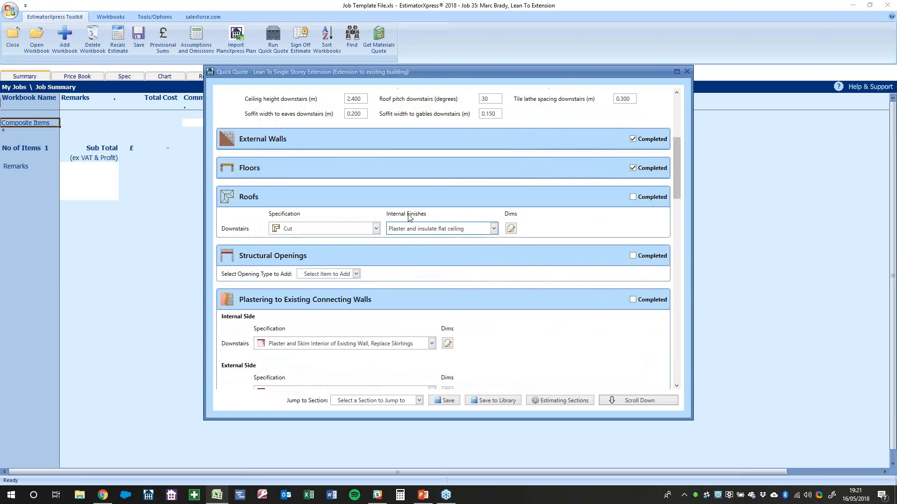
scroll(409, 217, "up", 5)
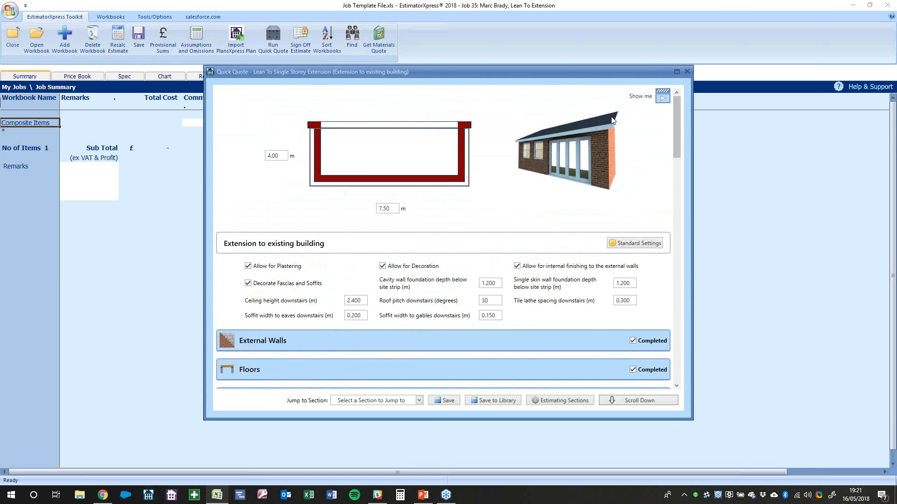
scroll(510, 217, "down", 5)
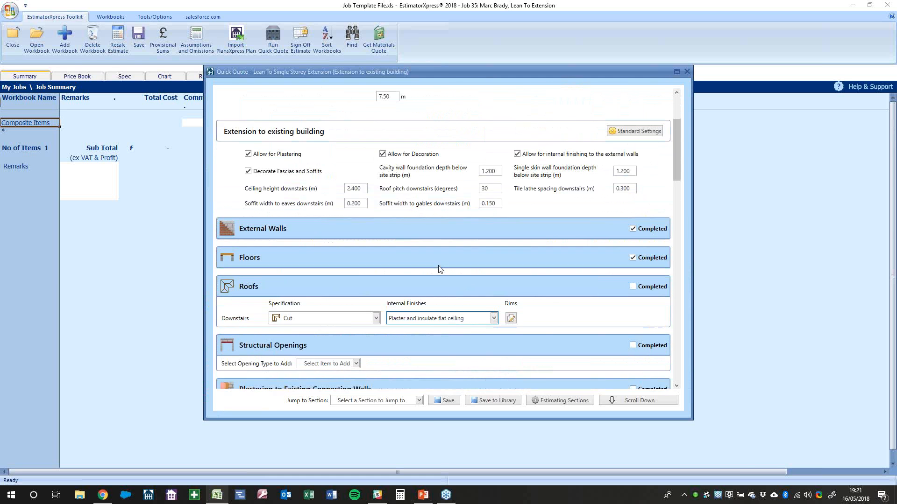
left_click(425, 229)
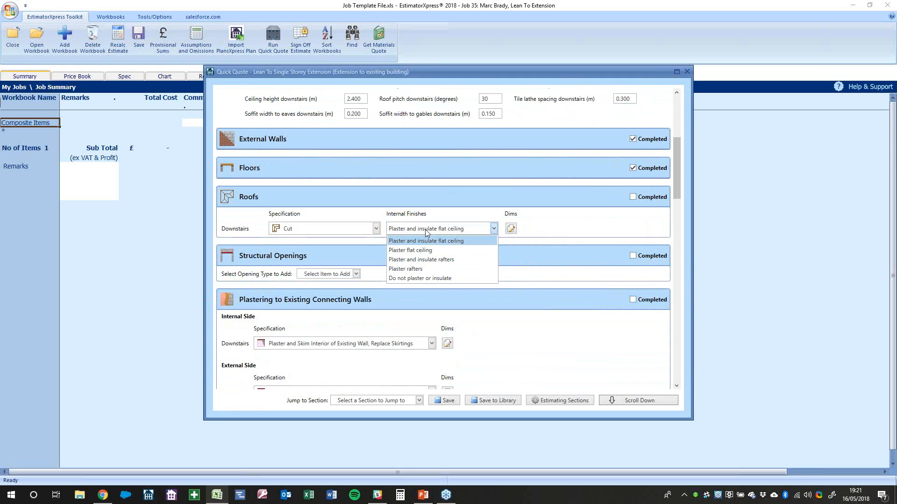
left_click(431, 259)
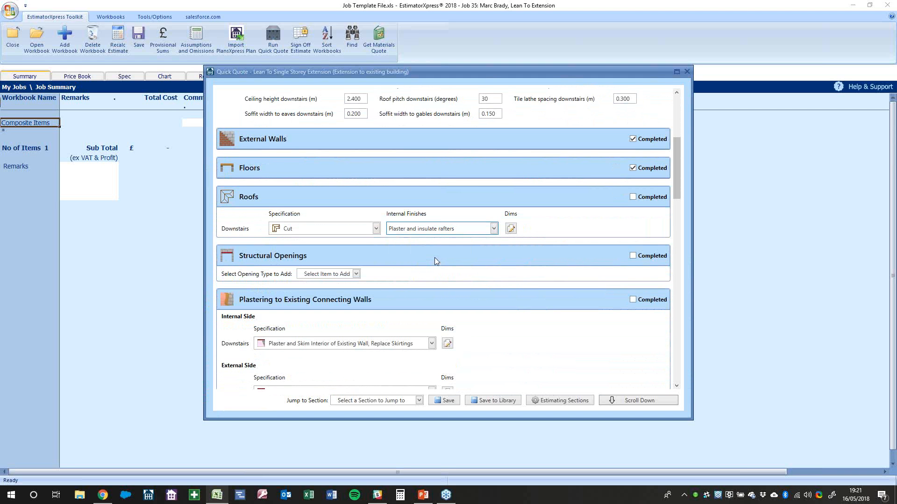
left_click(411, 230)
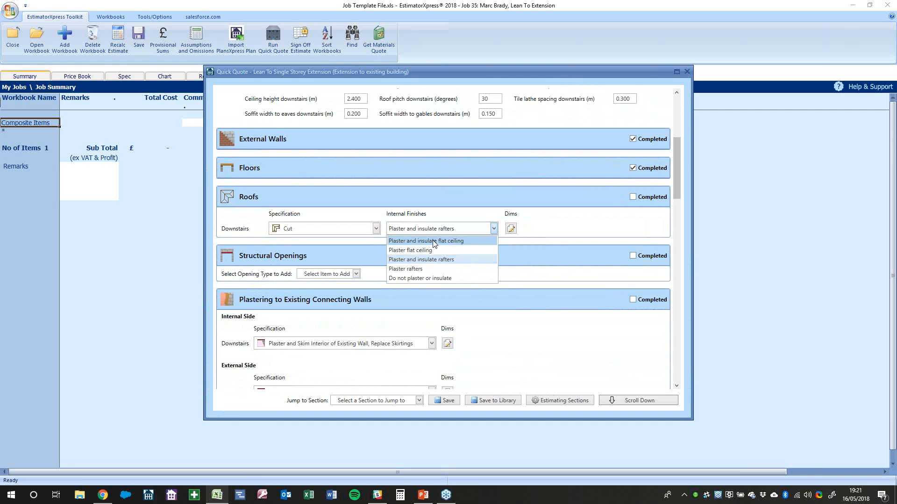
left_click(443, 261)
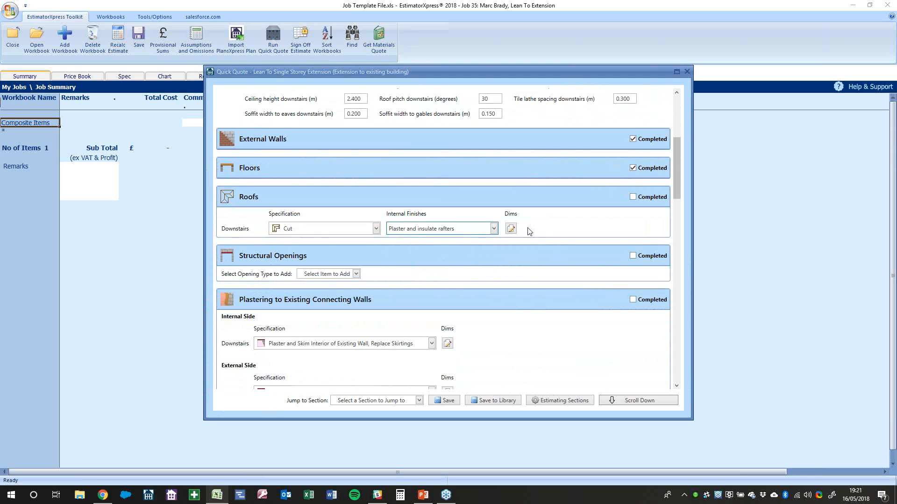
left_click(325, 232)
left_click(331, 211)
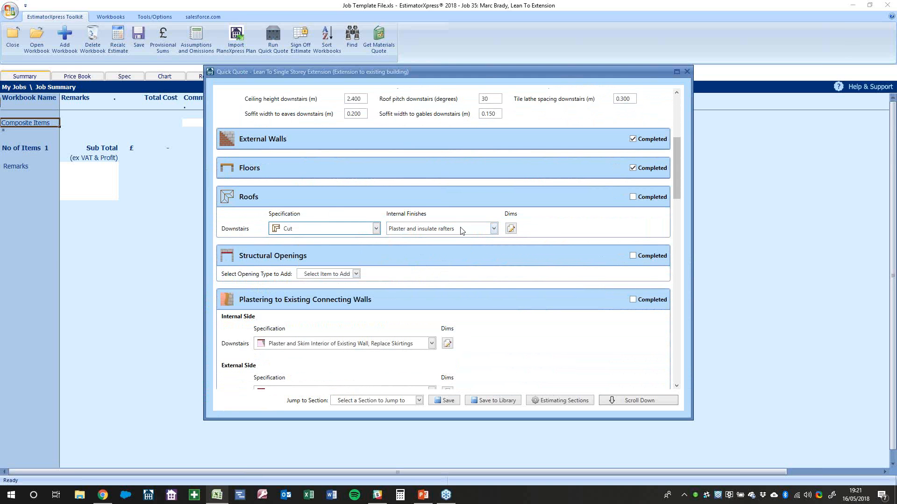
left_click(511, 228)
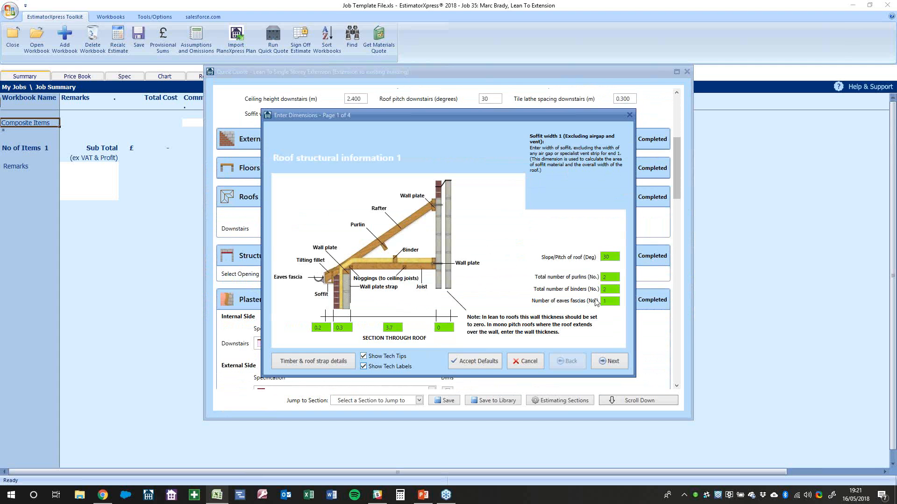
Review joist span, wall thickness, soffit width, purlins, binders and eaves fascias on page 1
left_click(392, 329)
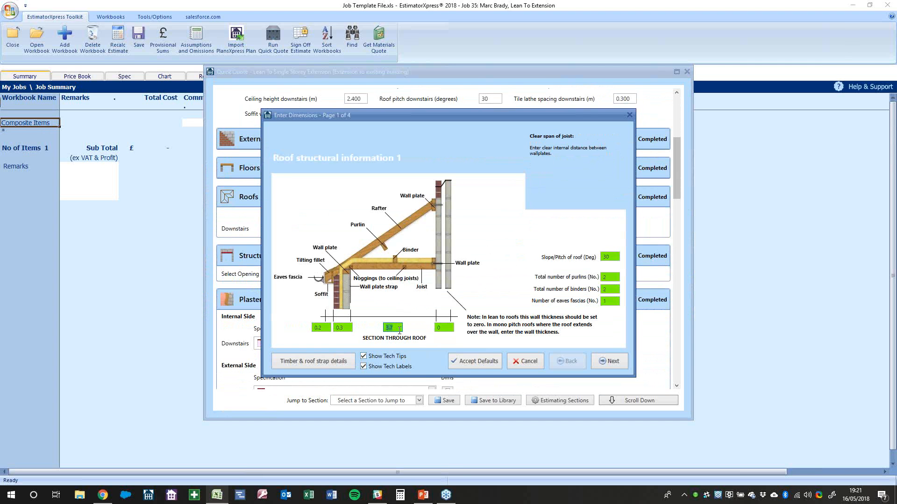
left_click(344, 328)
left_click(322, 328)
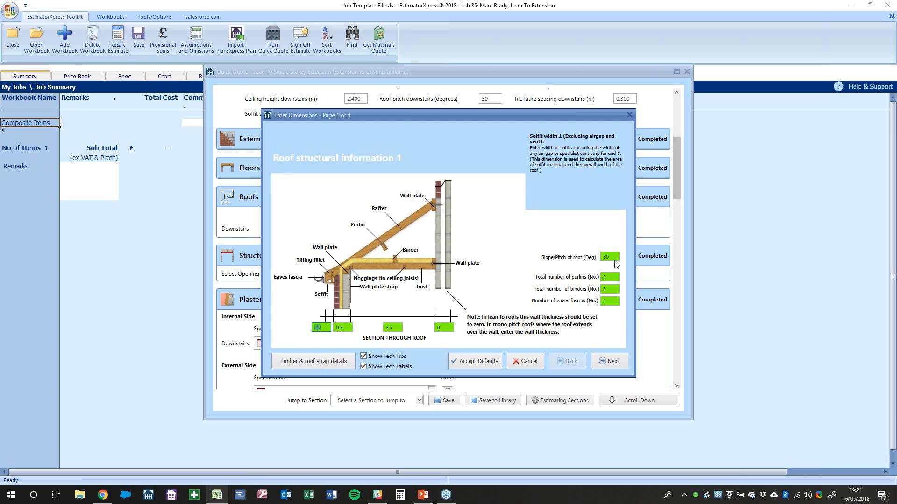
left_click(611, 277)
left_click(610, 289)
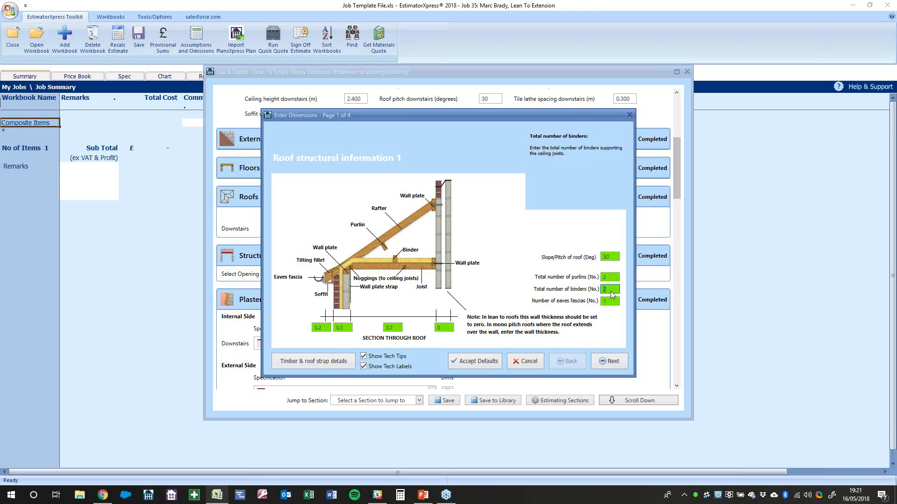
left_click(610, 300)
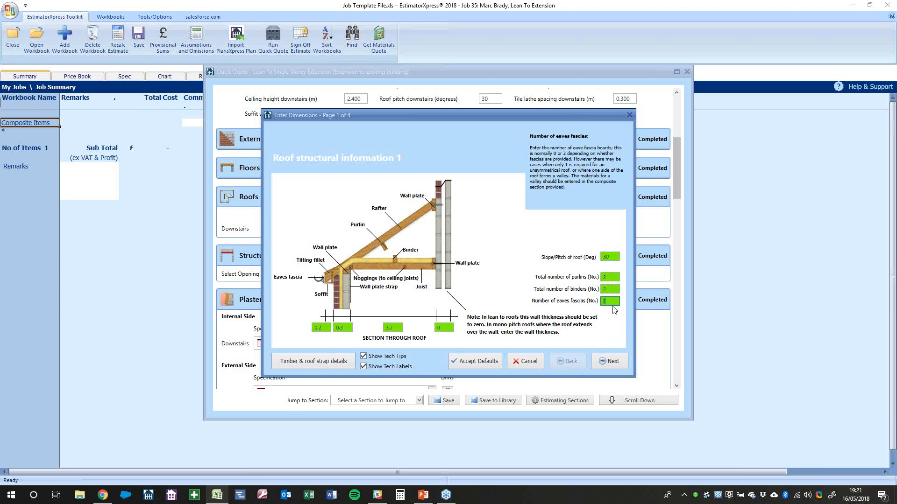
Check the timber and roof strap details (gable noggings, straps, tilting fillets), then go to page 2
left_click(323, 359)
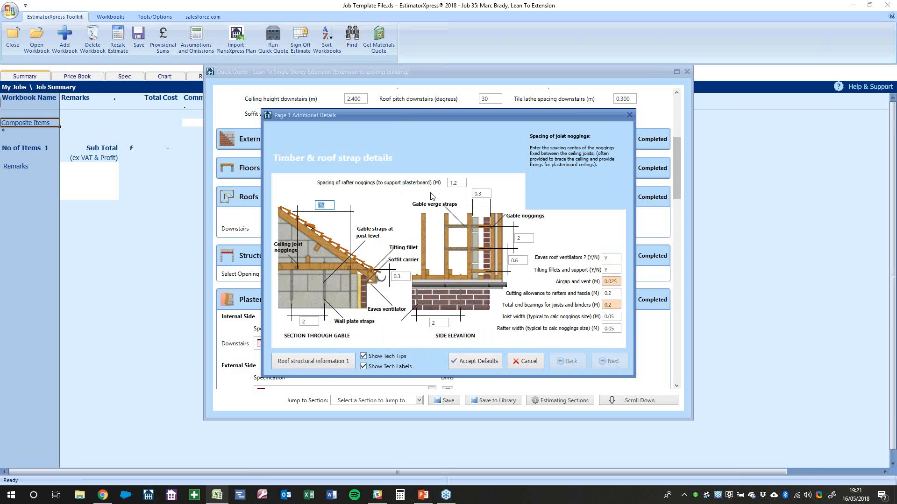
left_click(485, 194)
left_click(528, 238)
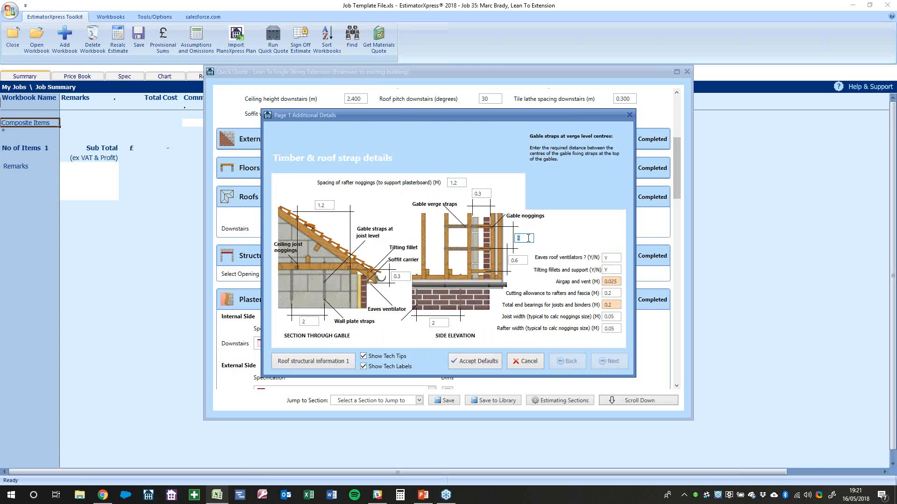
left_click(523, 262)
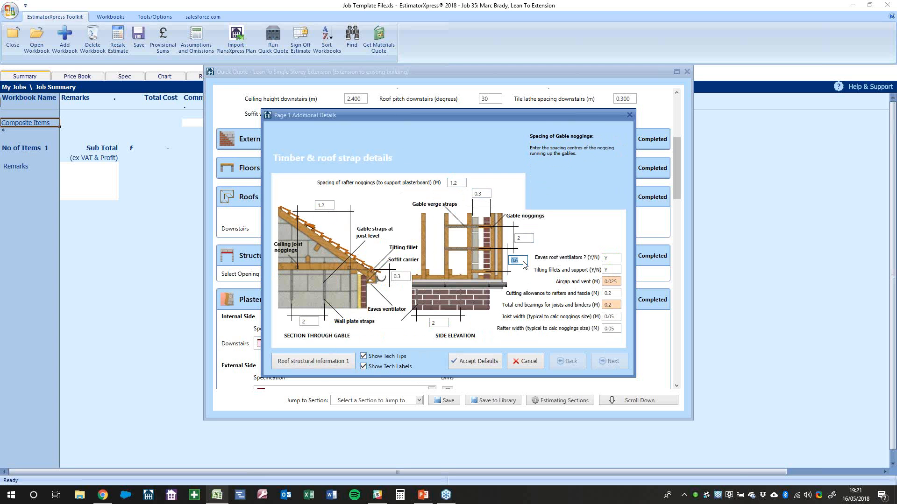
left_click(612, 270)
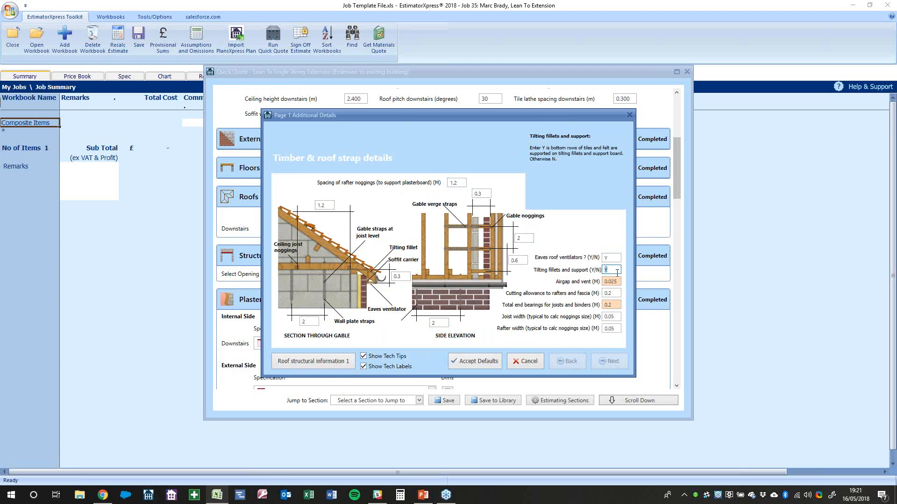
left_click(334, 364)
left_click(609, 363)
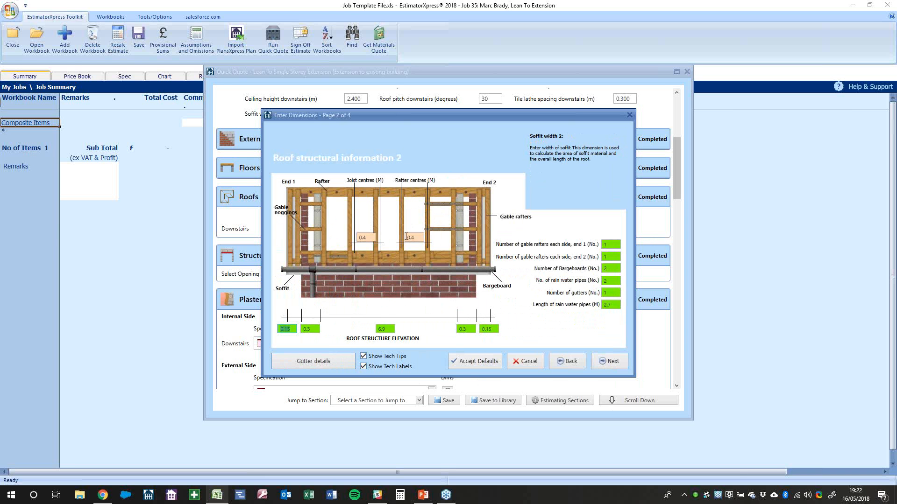
Review the internal eaves length and gutter details, then move to the tiling and insulation page
left_click(386, 329)
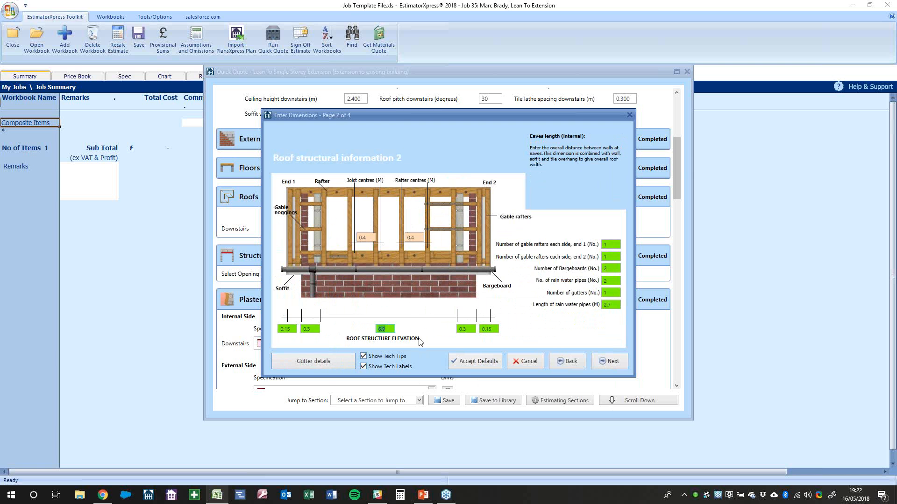
left_click(329, 362)
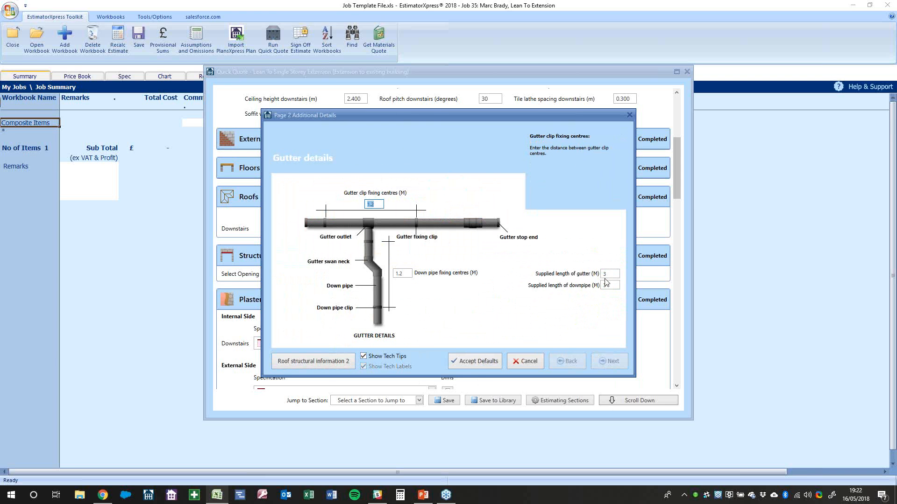
left_click(323, 360)
left_click(602, 362)
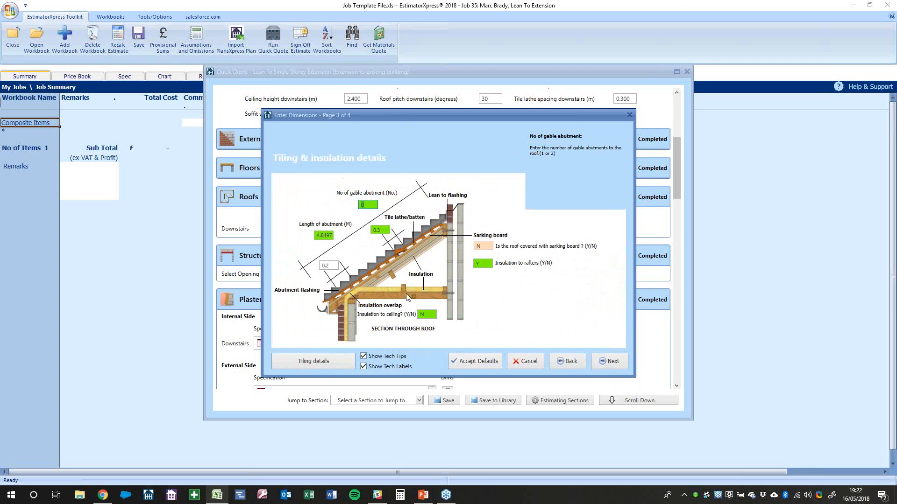
Confirm insulation to rafters but not to the ceiling, then finish the roof dimensions
left_click(427, 314)
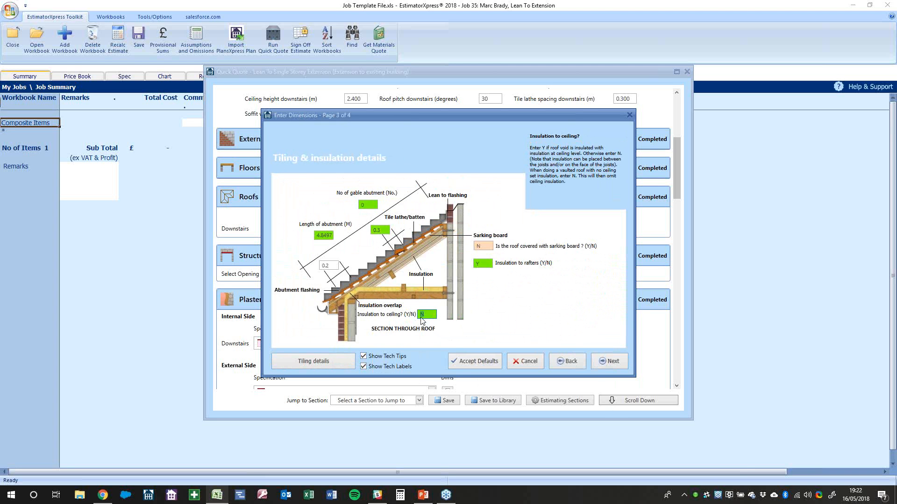
mouse_move(429, 315)
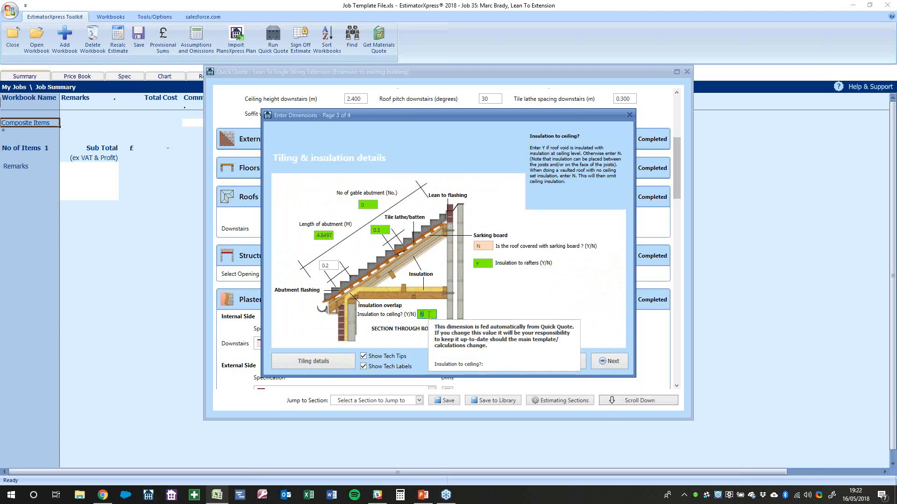
left_click(490, 265)
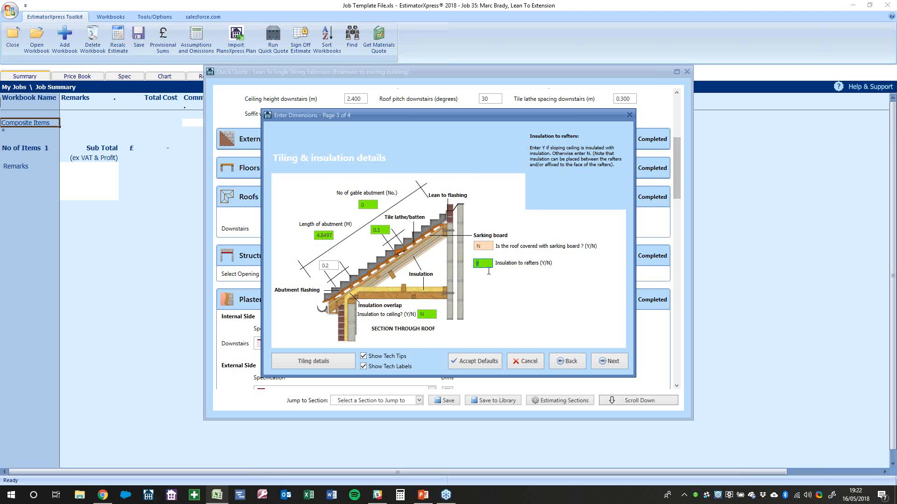
left_click(607, 361)
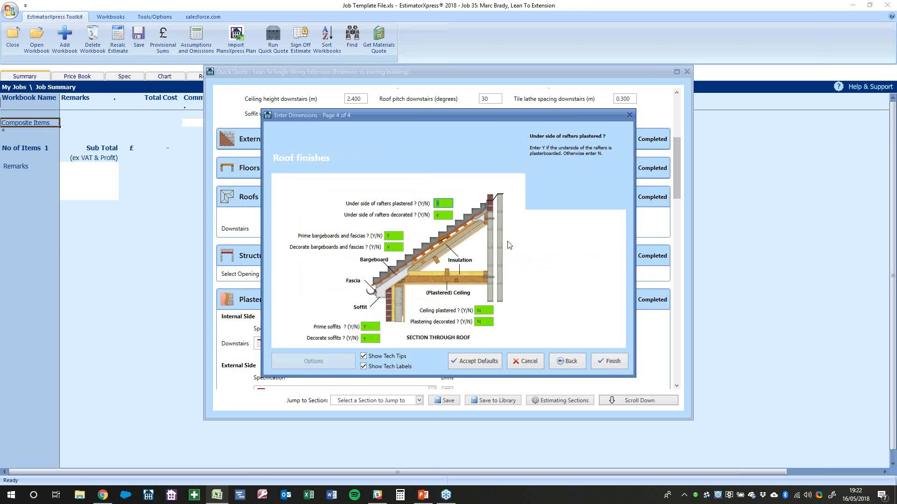
left_click(607, 362)
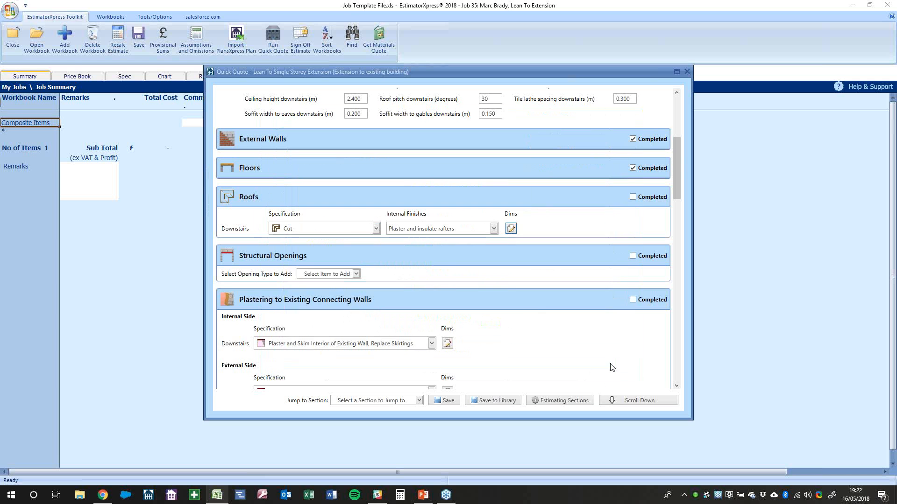
Mark the Roofs section as Completed
left_click(647, 196)
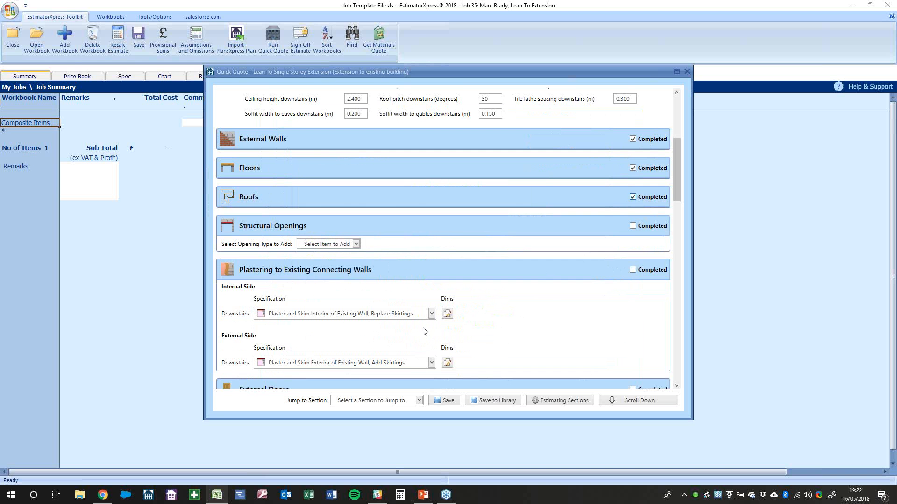
scroll(435, 294, "up", 1)
scroll(434, 290, "up", 8)
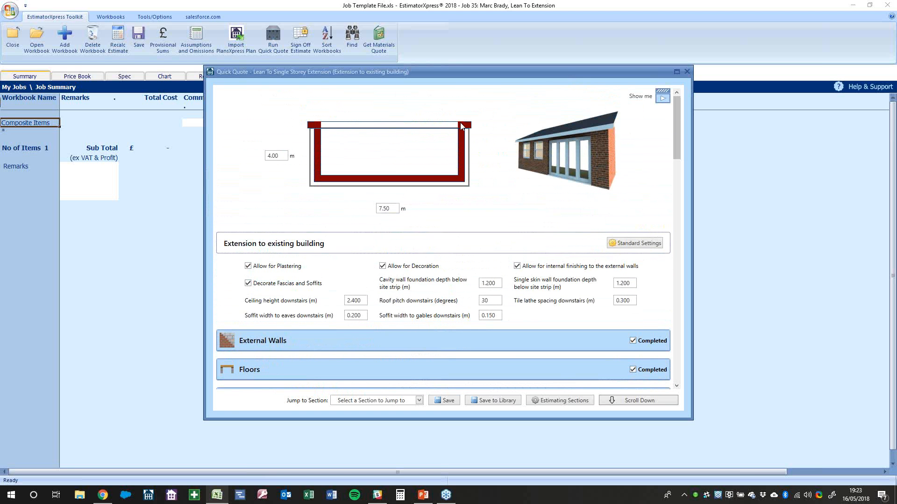
scroll(385, 308, "down", 4)
scroll(385, 304, "down", 3)
Add a Large Opening (3.6-4.2m) to the existing wall with a width of 4
left_click(329, 289)
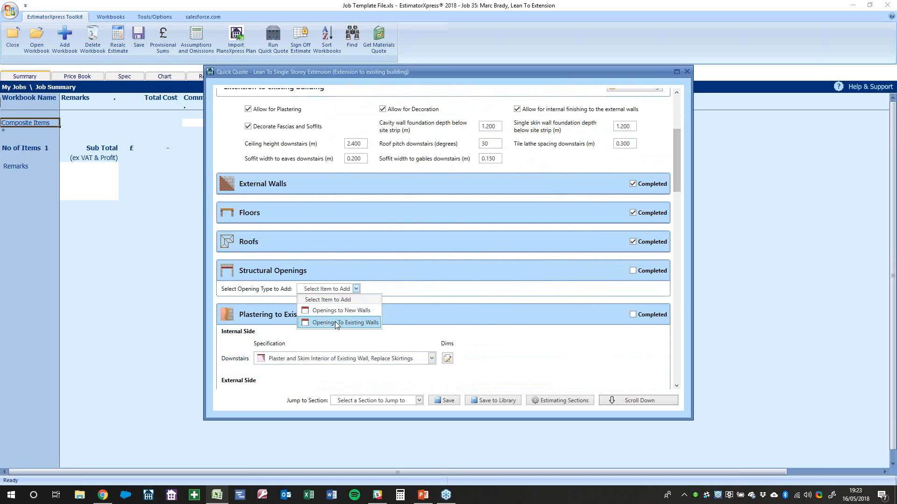
left_click(333, 322)
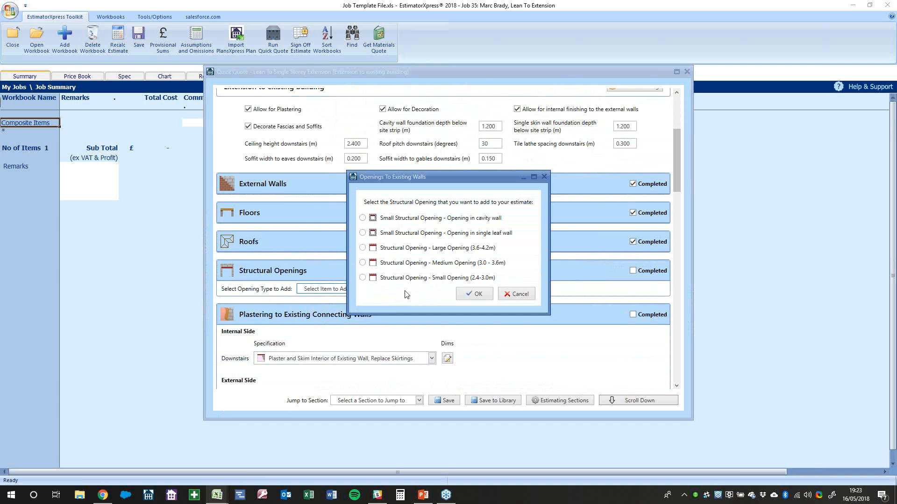
left_click(409, 250)
left_click(474, 294)
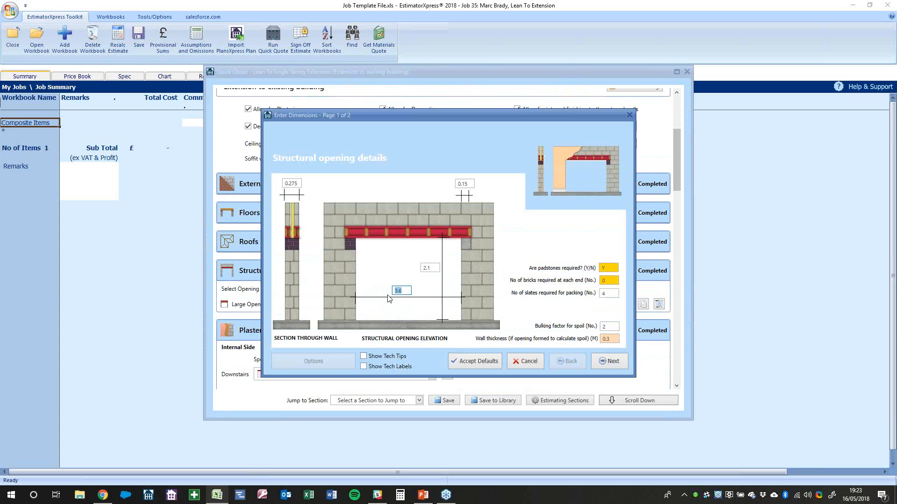
type("4.2")
left_click(608, 363)
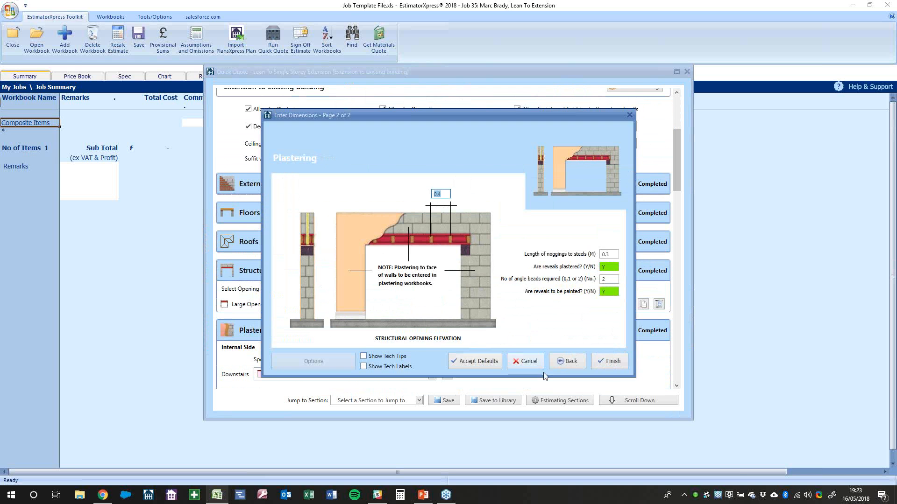
left_click(611, 364)
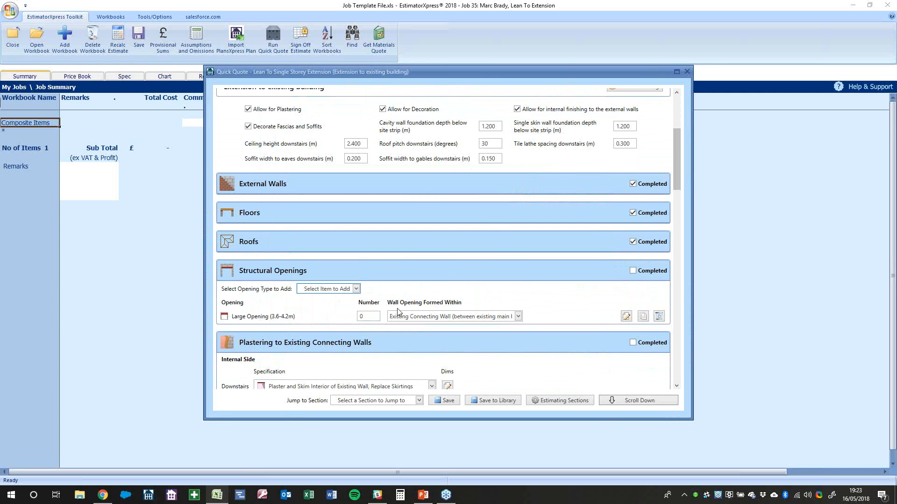
left_click(368, 316)
Set 1 large opening, tick Structural Openings and Plastering to Existing Connecting Walls completed
type("1")
left_click(651, 271)
scroll(646, 279, "down", 5)
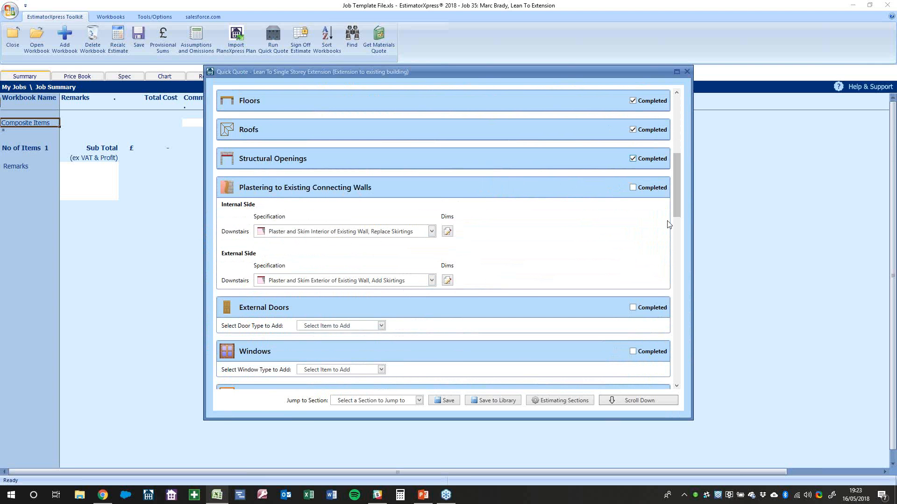
left_click(663, 188)
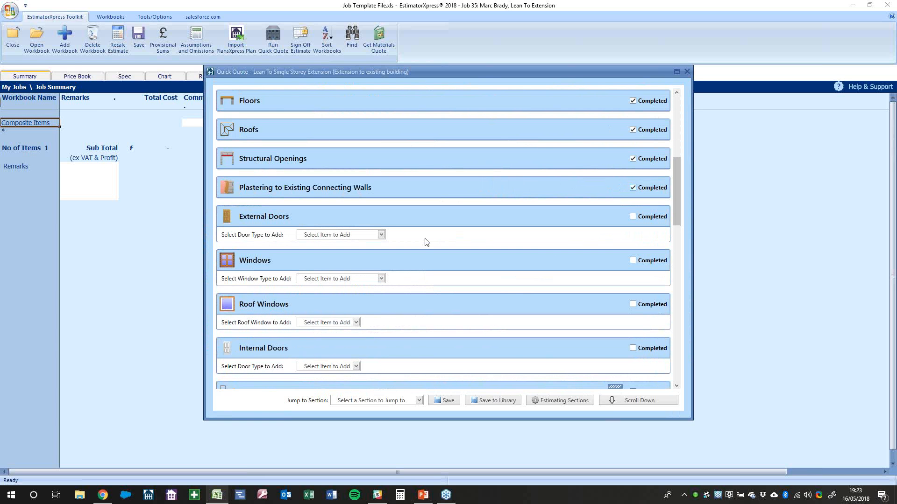
left_click(381, 235)
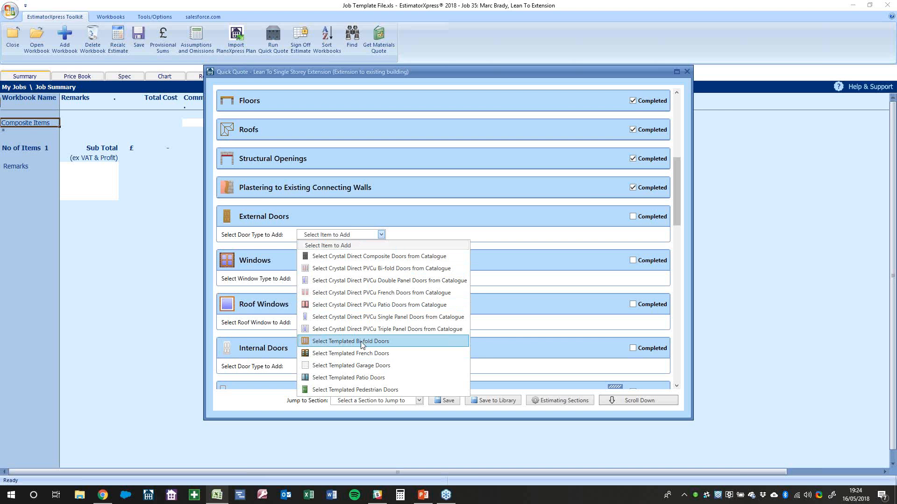
Add catalogue PVCu bi-fold doors filtered to 4190 mm width and Woodgrain Brilliant White
left_click(373, 272)
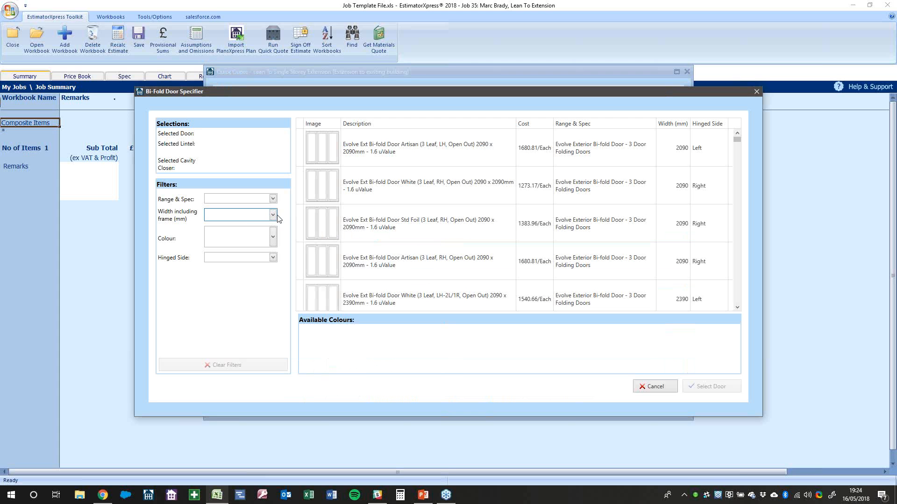
left_click(273, 216)
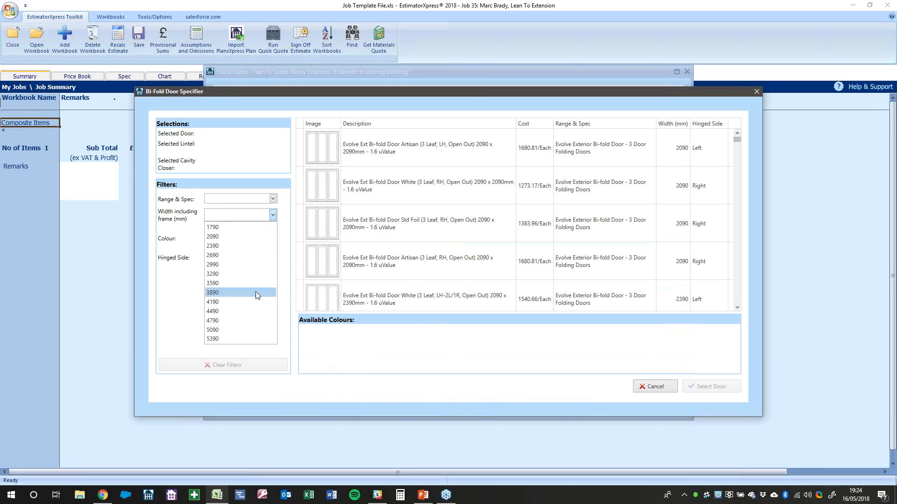
left_click(241, 303)
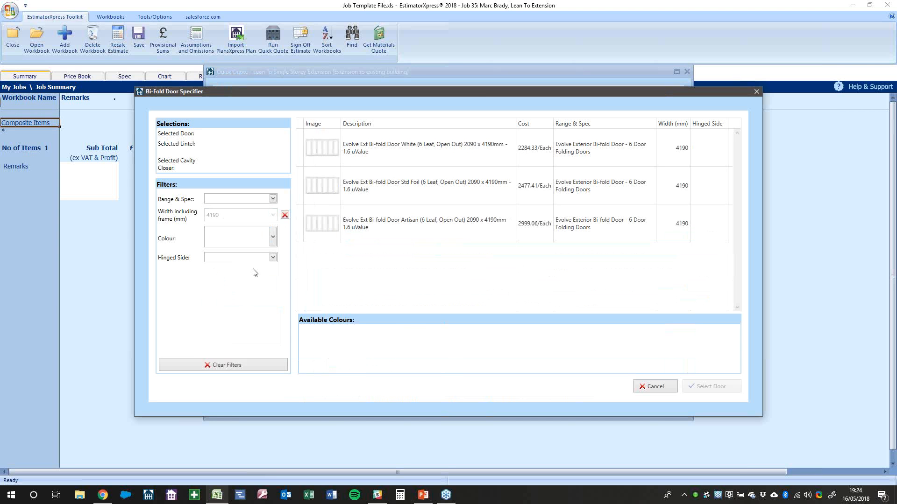
left_click(273, 239)
scroll(243, 301, "down", 3)
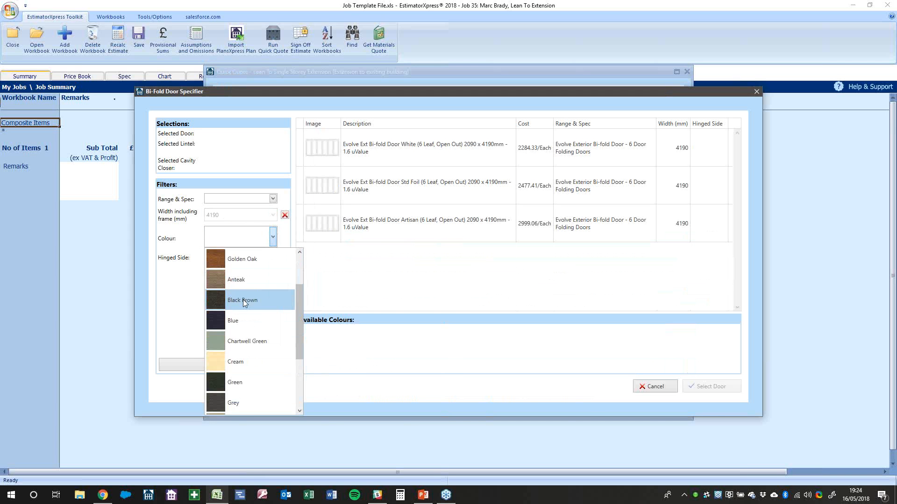
scroll(243, 299, "up", 3)
scroll(243, 299, "down", 3)
left_click(262, 383)
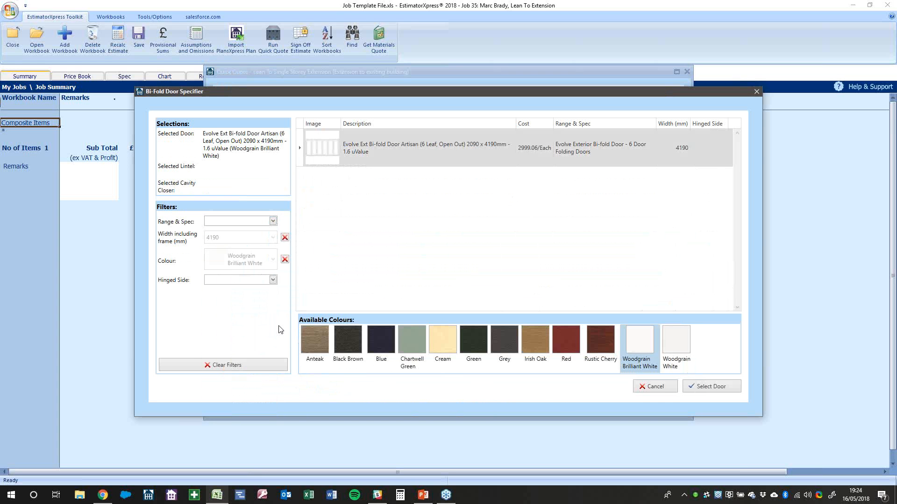
Narrow to the Evolve Exterior range and select the Artisan six-leaf door in Cream
left_click(273, 281)
left_click(265, 292)
left_click(273, 221)
left_click(282, 233)
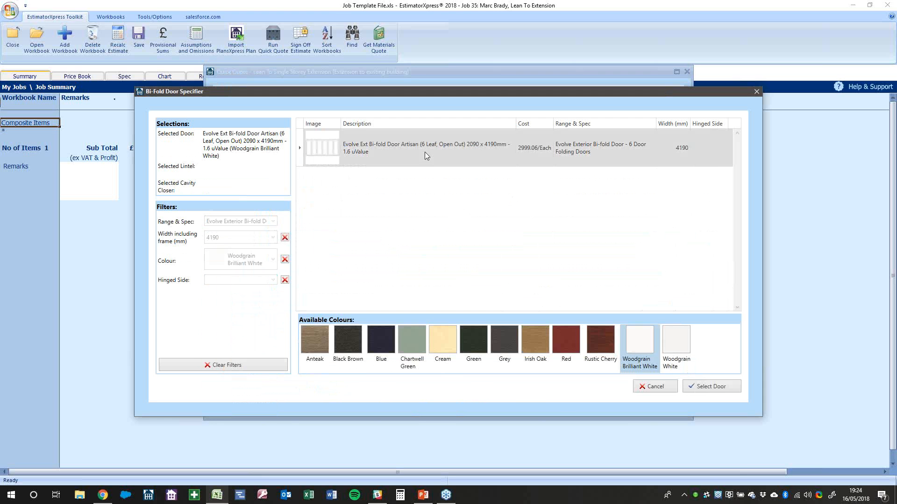
left_click(382, 158)
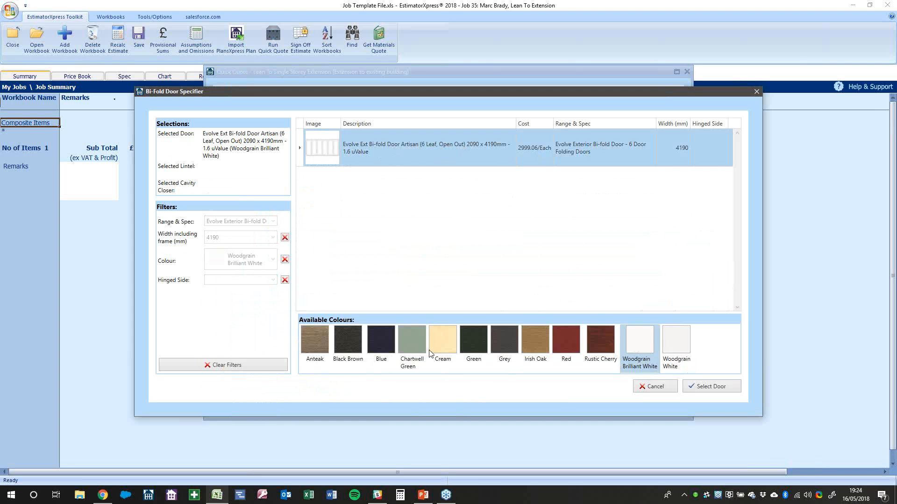
left_click(447, 351)
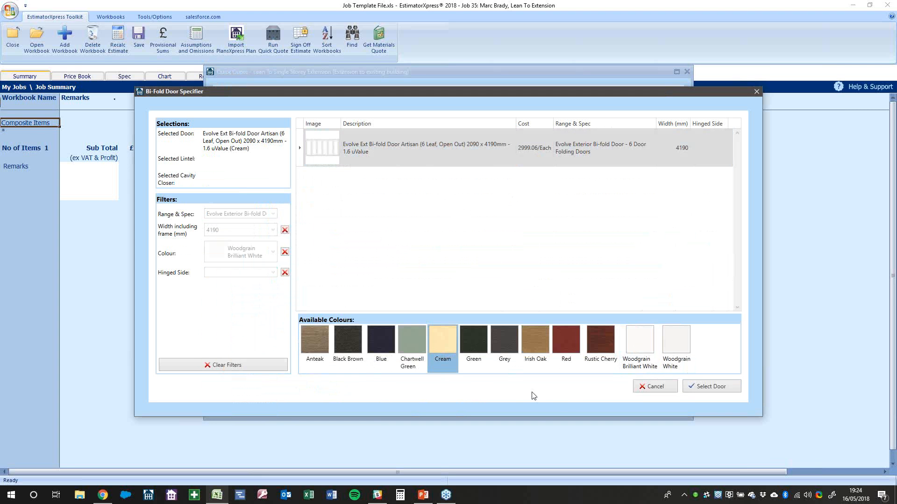
left_click(705, 388)
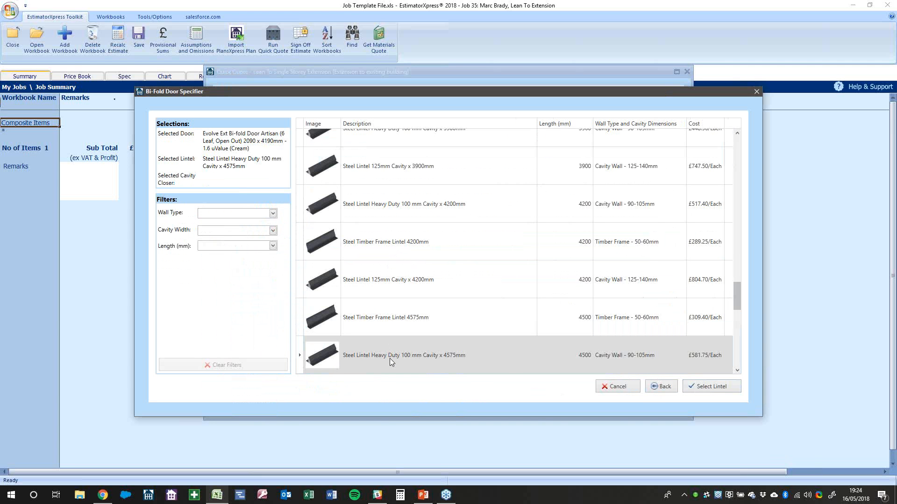
Add a heavy-duty 100 mm cavity steel lintel and cavity closer to finish the door
left_click(389, 358)
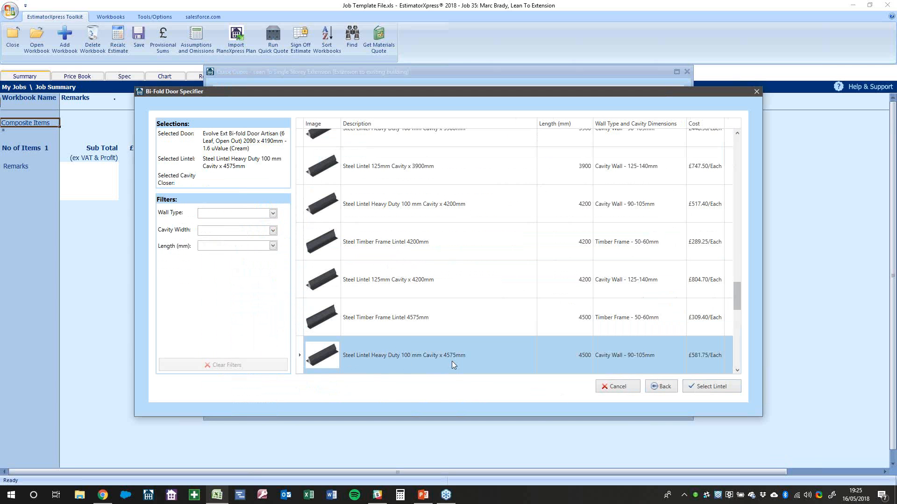
left_click(701, 387)
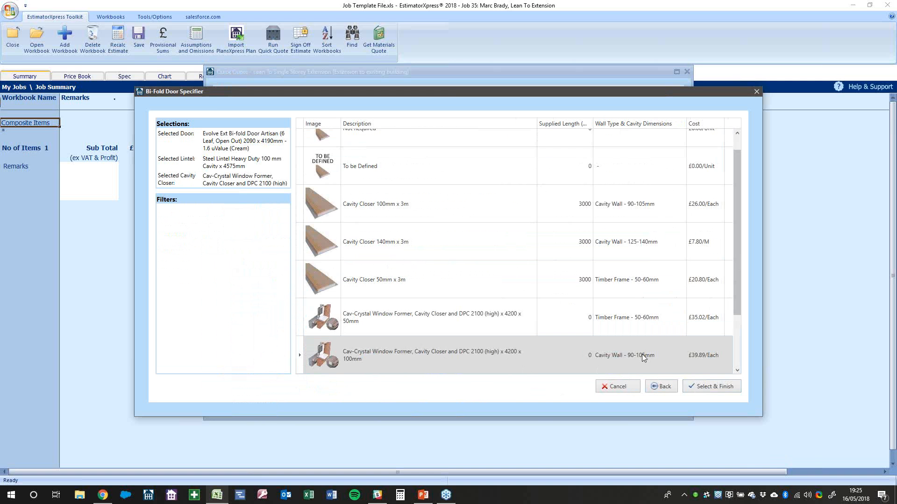
left_click(703, 388)
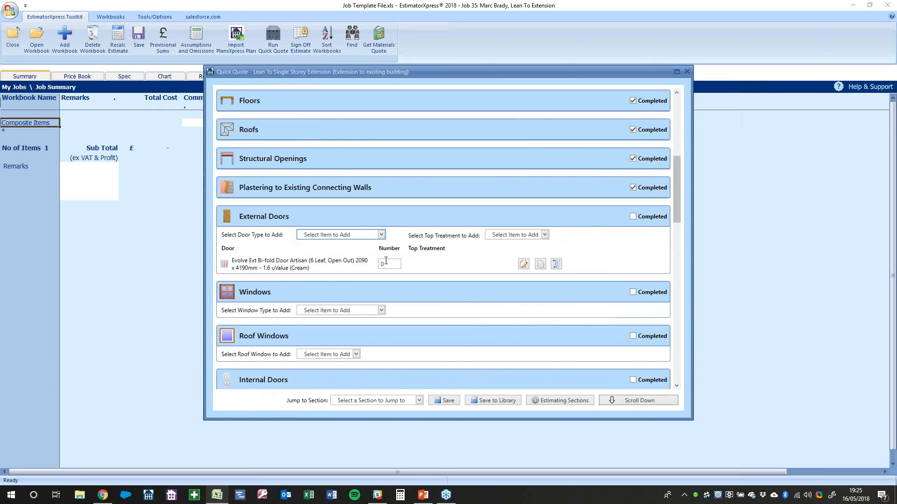
Mark External Doors completed and add Crystal Direct PVCu windows from the catalogue
type("1")
left_click(653, 218)
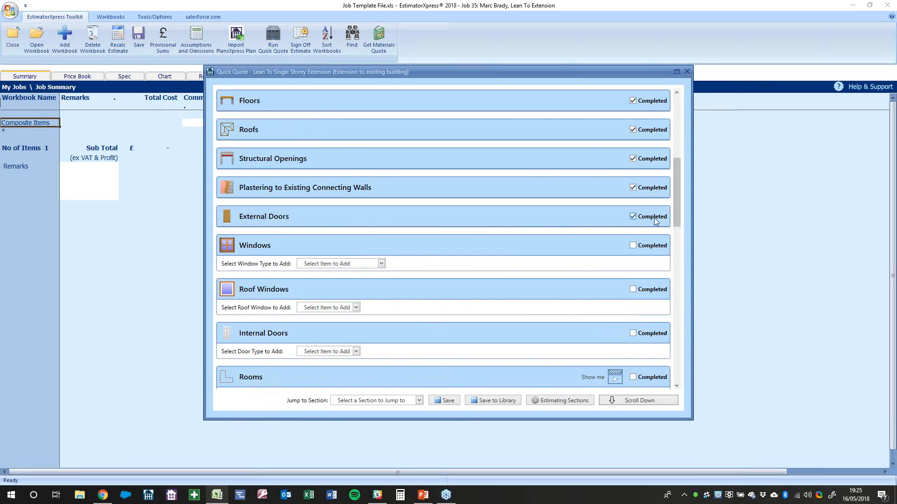
left_click(381, 264)
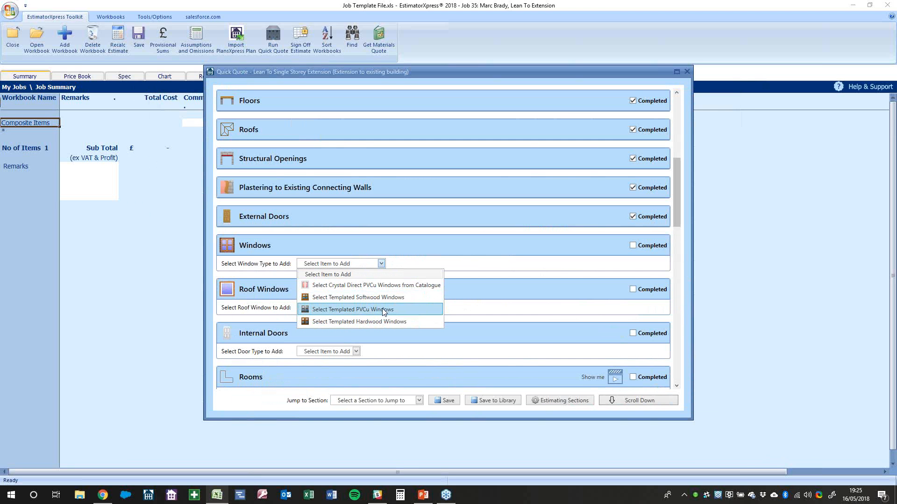
left_click(395, 288)
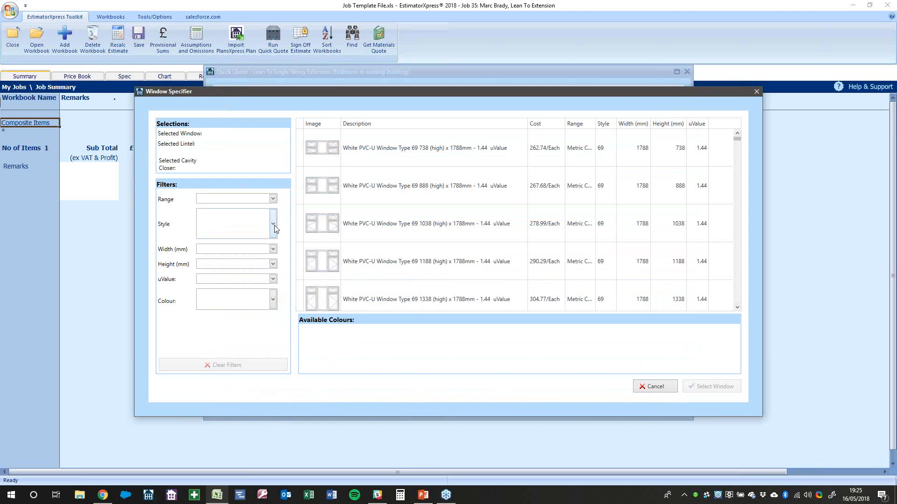
Filter the windows to Style 59 with 1788 mm width
left_click(274, 226)
left_click_drag(274, 262, 286, 355)
scroll(256, 320, "down", 3)
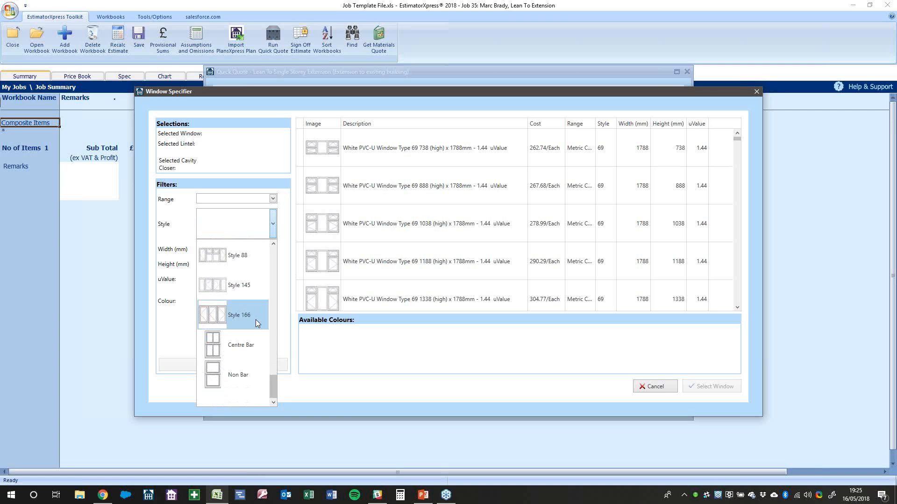
scroll(256, 320, "up", 8)
scroll(256, 320, "down", 2)
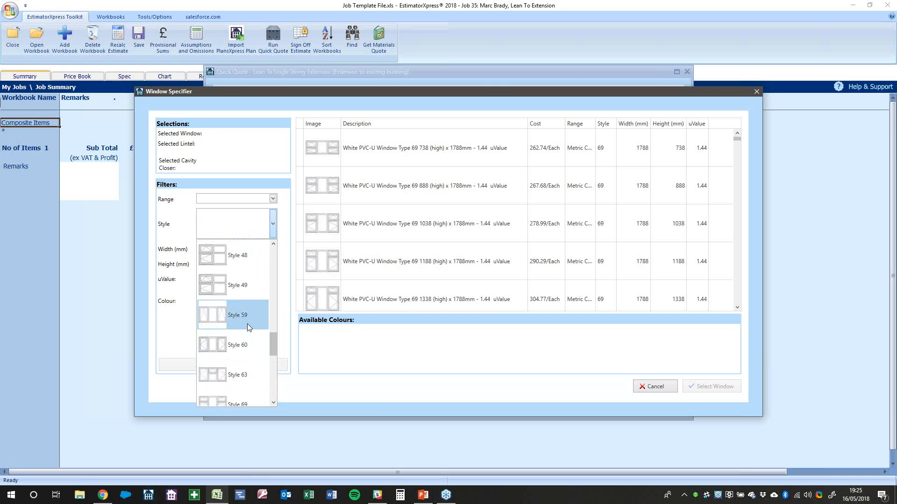
left_click(248, 327)
left_click(272, 250)
left_click(268, 260)
Narrow to 1338 mm height, 1.1 uValue and White, then select it with a 100 mm cavity x 2100 mm steel lintel
left_click(272, 265)
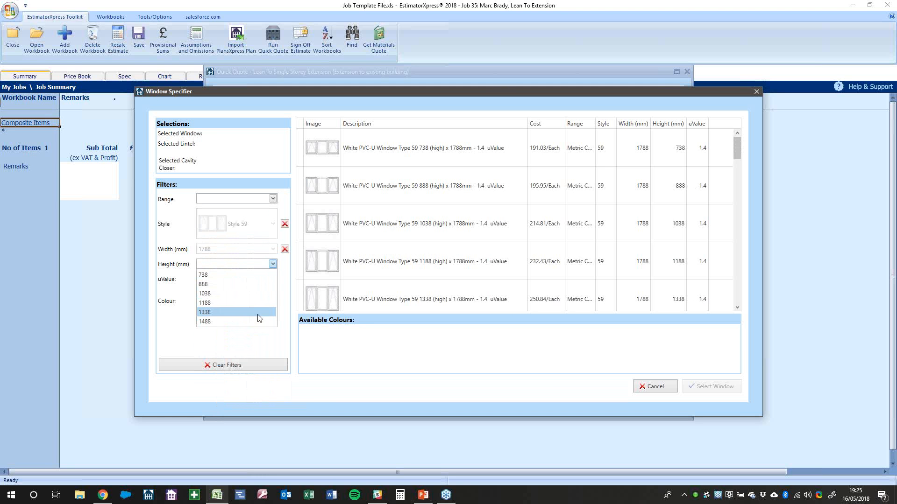
left_click(260, 313)
left_click(243, 289)
left_click(272, 300)
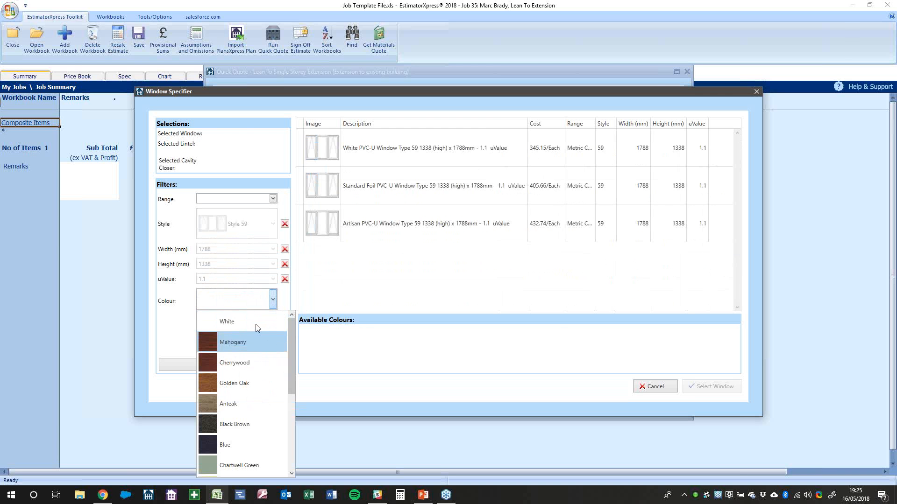
left_click(256, 324)
left_click(505, 142)
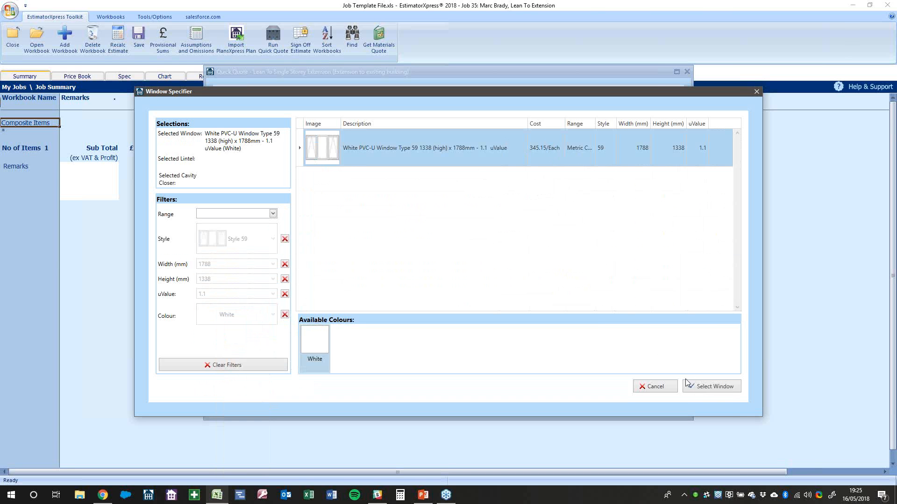
left_click(701, 387)
left_click(407, 353)
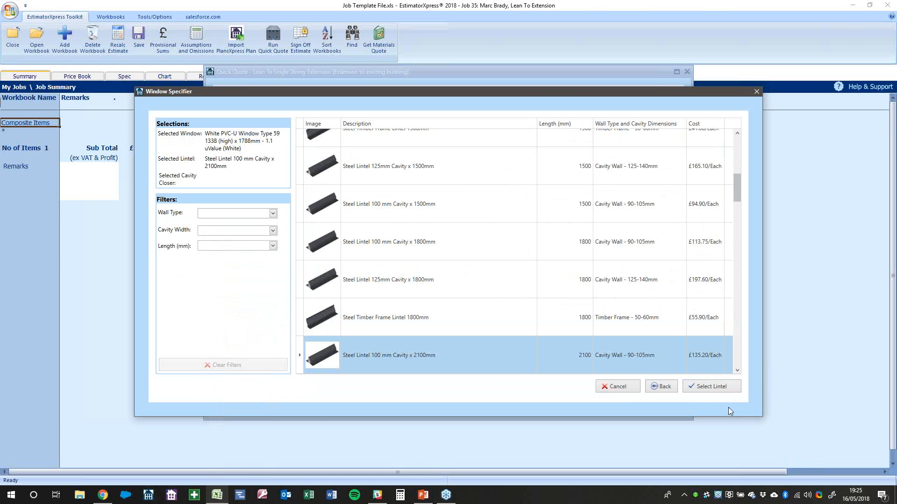
left_click(725, 391)
Set the window quantity to 2 and add a 2030 x 225mm stone head top treatment
left_click(725, 388)
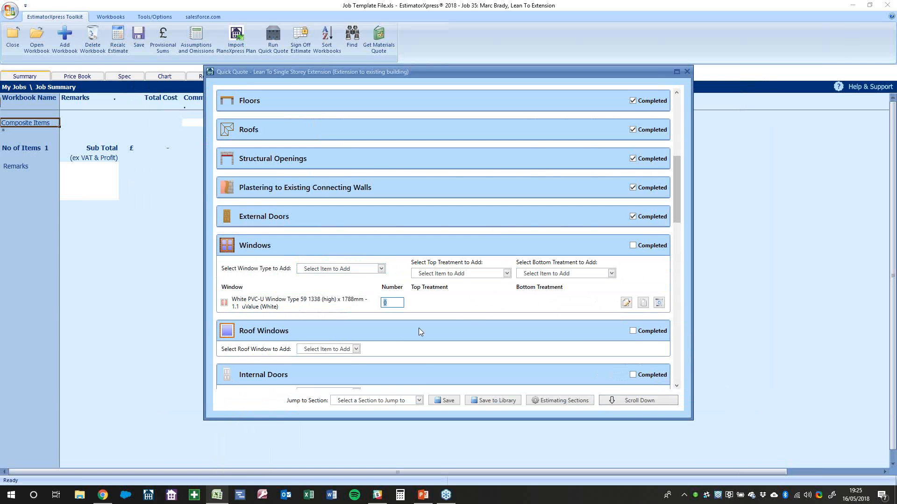
type("2")
left_click(509, 297)
left_click(456, 273)
left_click(452, 295)
left_click(496, 269)
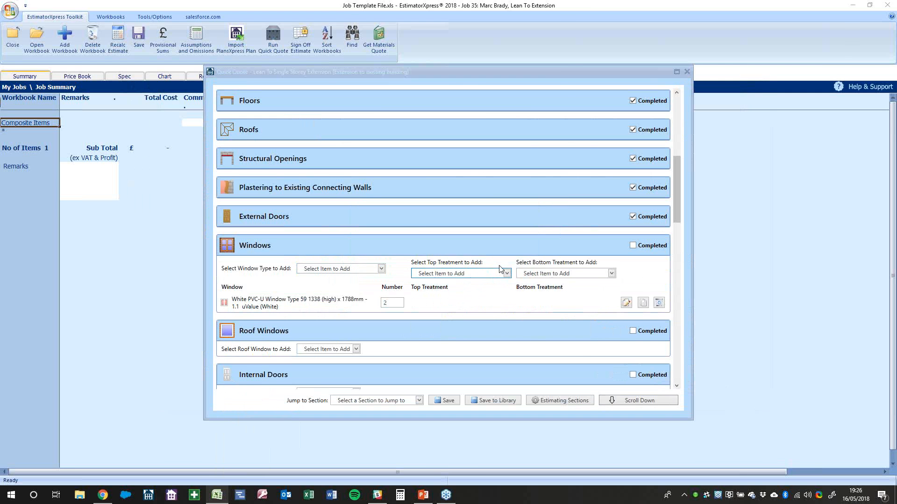
left_click(366, 156)
left_click(727, 388)
left_click(495, 265)
Add a 2030 x 75mm stone cill bottom treatment and mark Windows completed
left_click(572, 274)
left_click(570, 293)
left_click(455, 252)
left_click(488, 264)
left_click(391, 150)
left_click(704, 388)
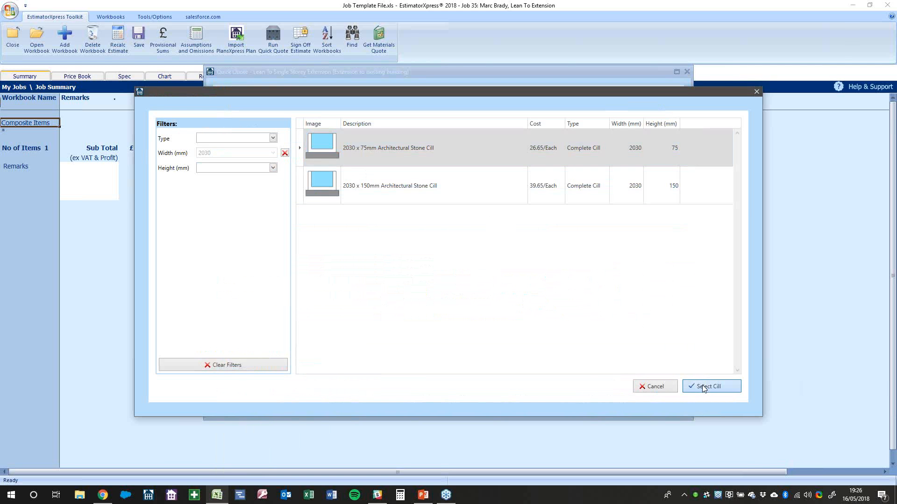
left_click(494, 268)
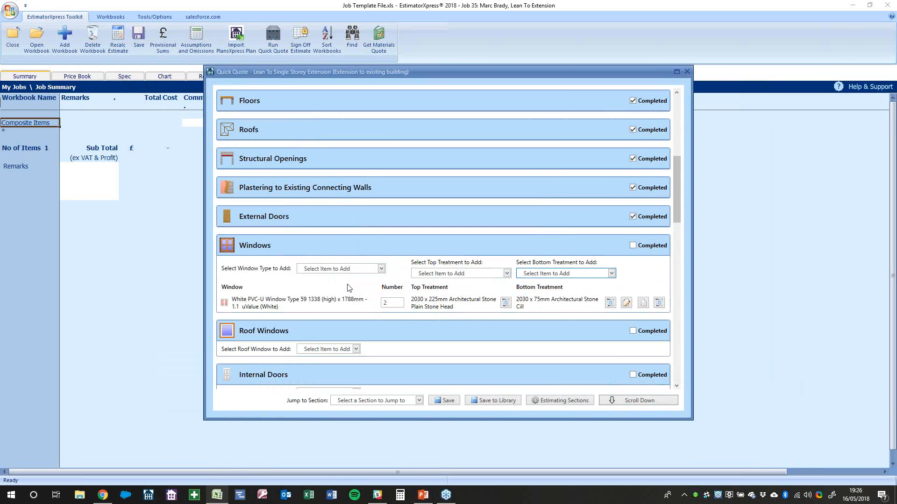
left_click(645, 246)
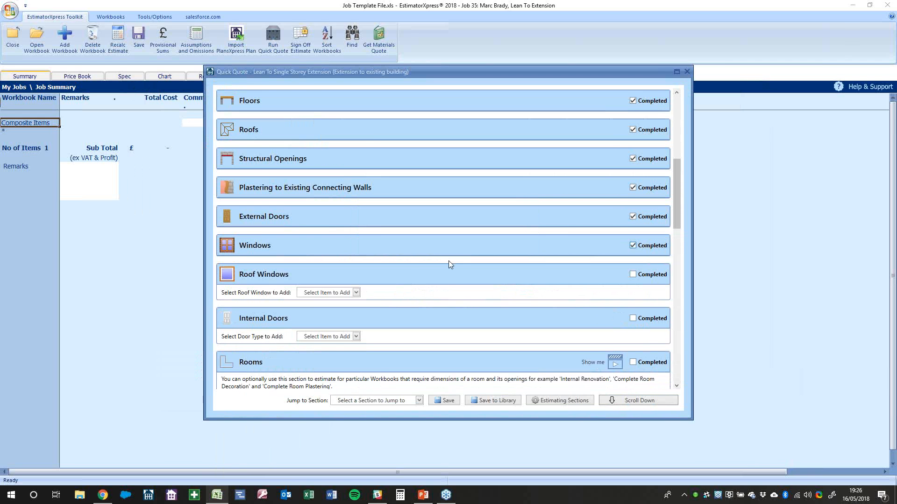
Pick Velux roof windows from the catalogue, filtered to Centre Pivot and Electric
scroll(448, 264, "down", 2)
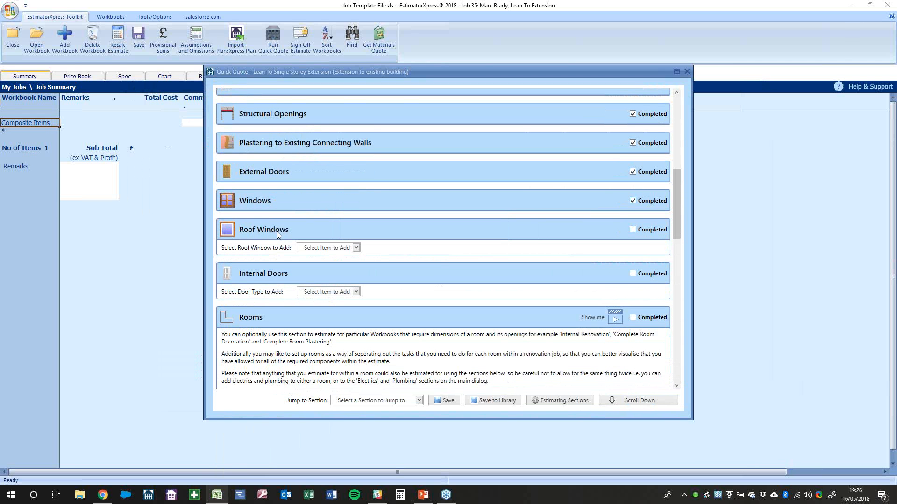
left_click(330, 249)
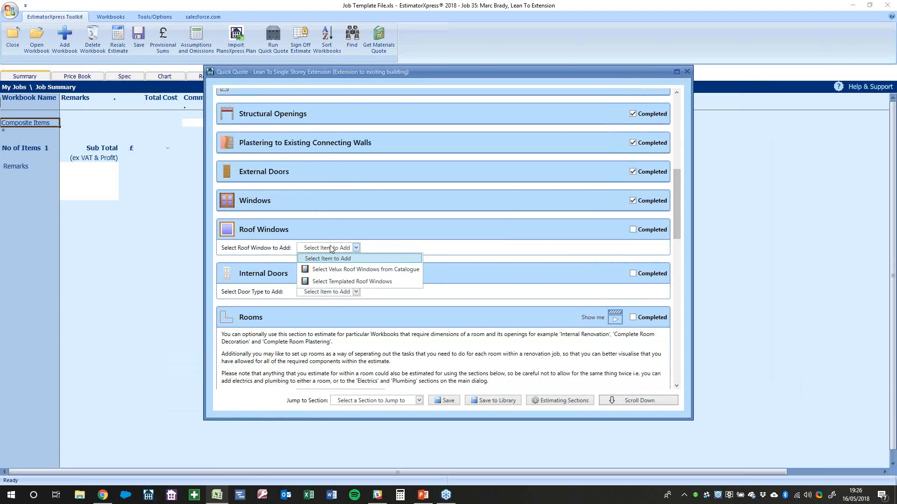
left_click(346, 270)
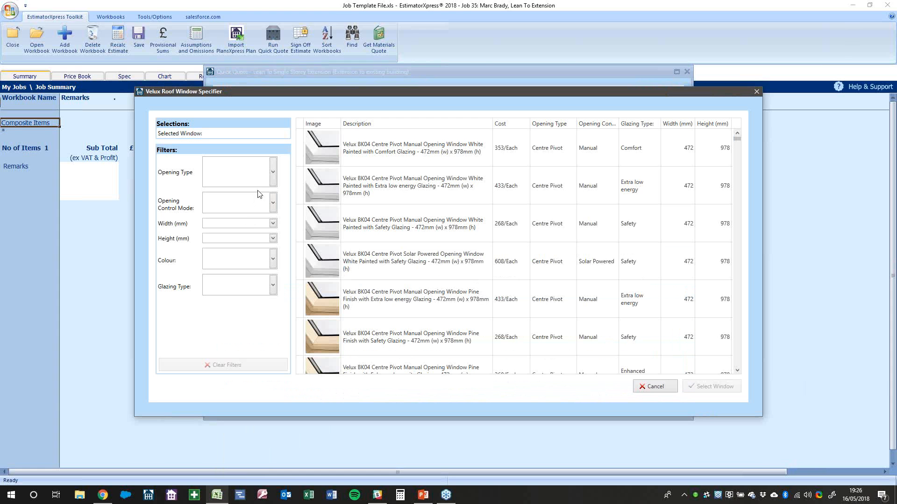
left_click(274, 172)
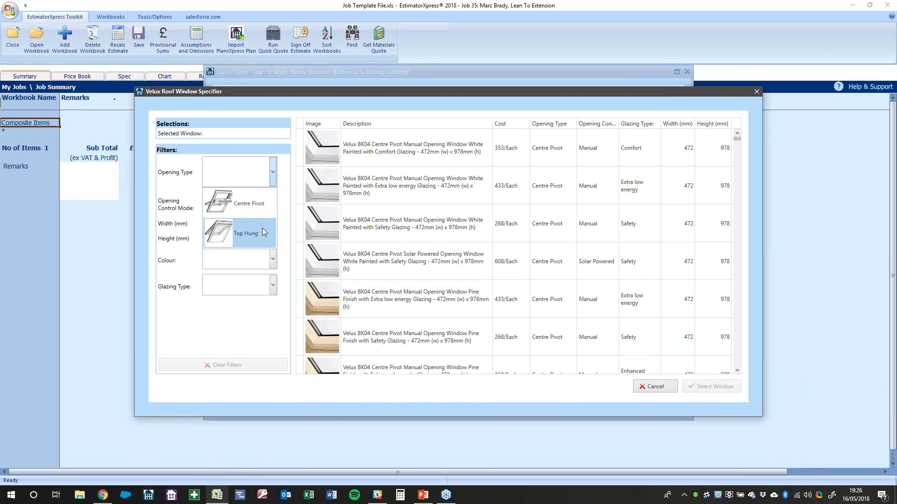
left_click(265, 206)
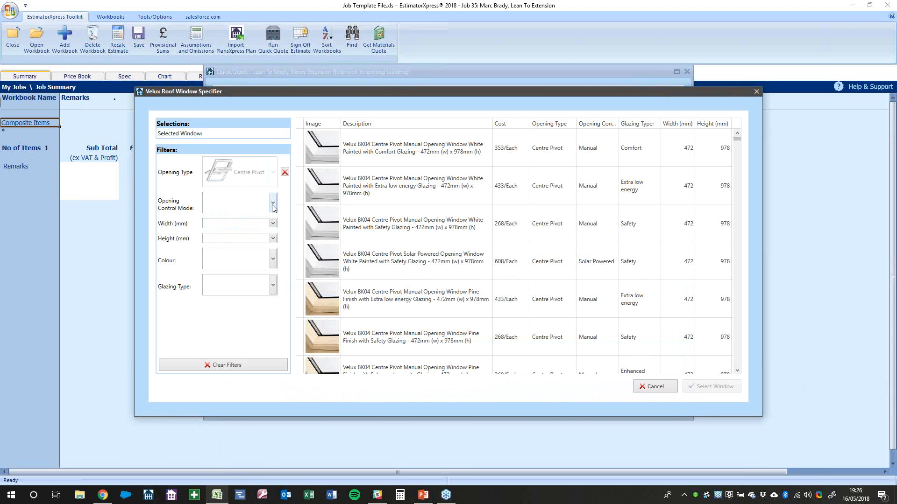
left_click(274, 205)
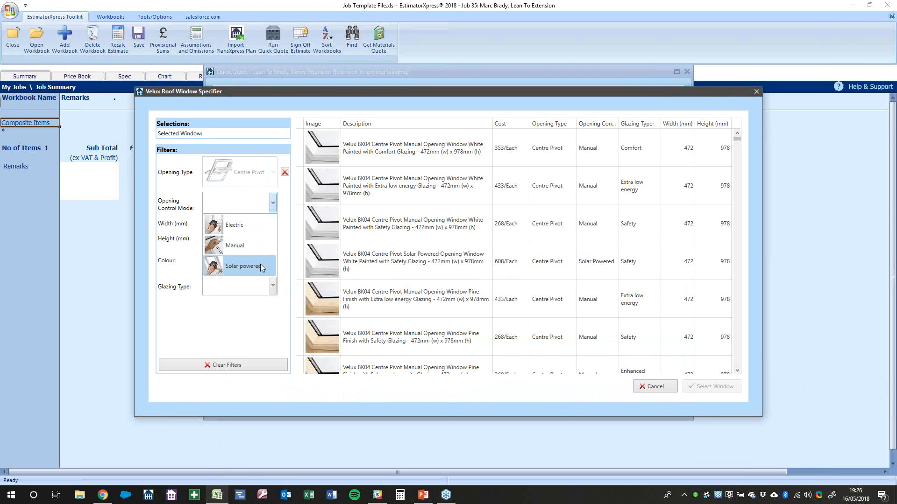
left_click(261, 225)
Filter to 942 x 1600 mm, White Painted, Safety glazing, then add vapour barrier to roof
left_click(273, 224)
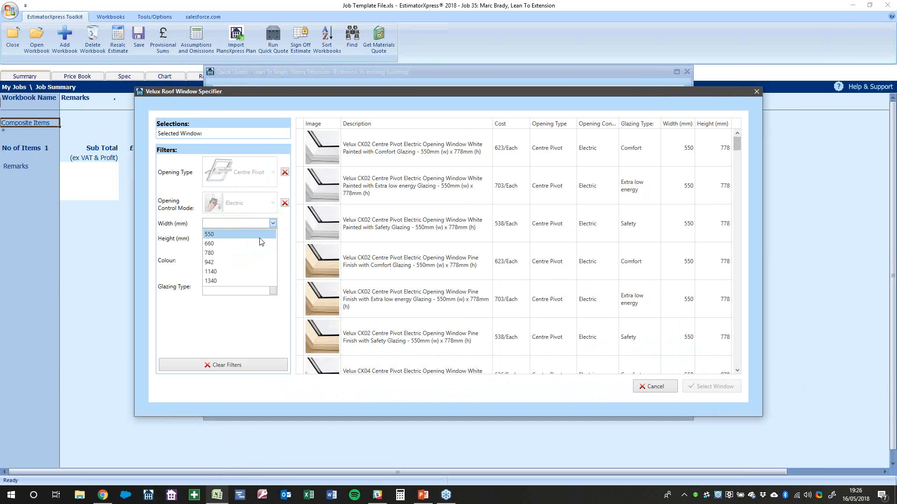
left_click(263, 262)
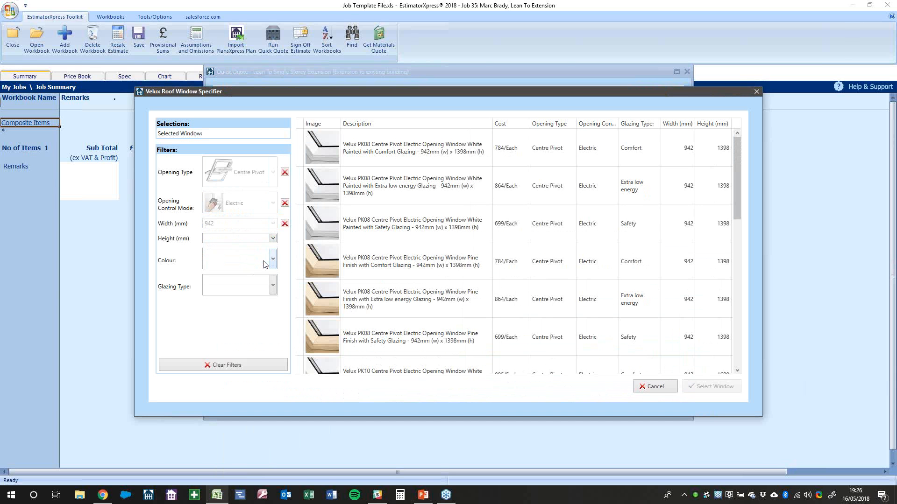
left_click(272, 238)
left_click(265, 258)
left_click(274, 263)
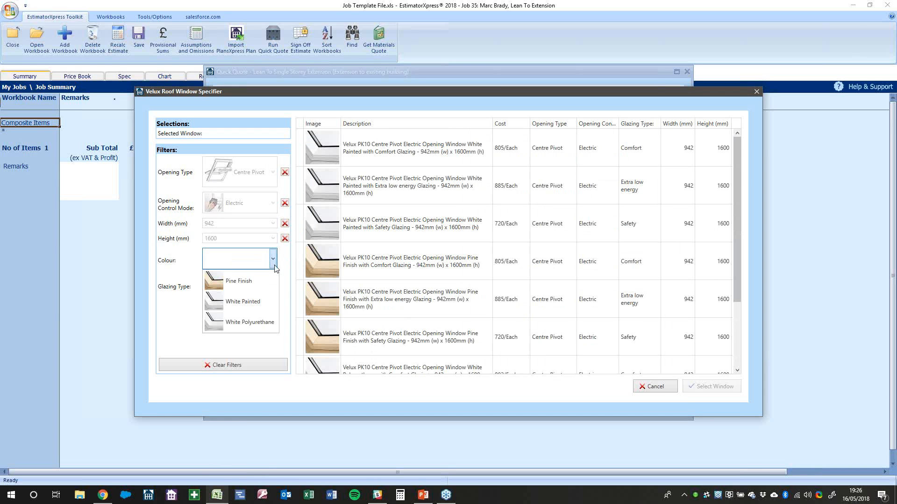
left_click(259, 301)
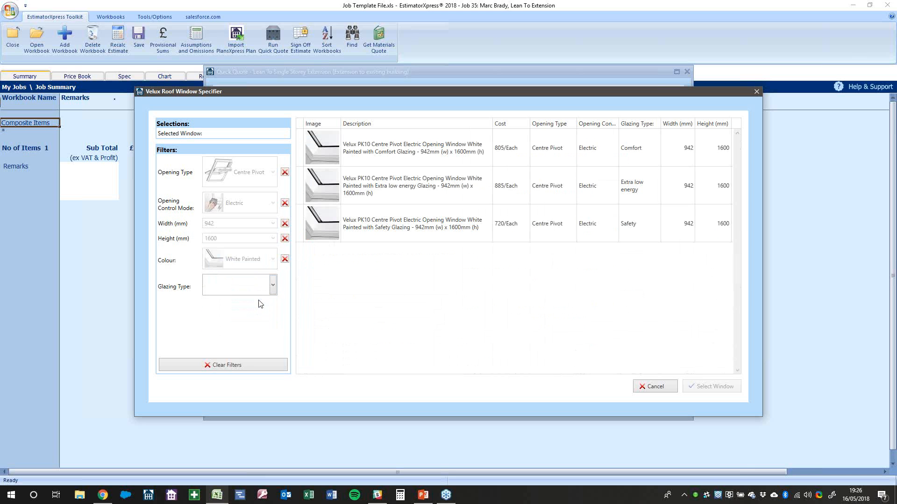
left_click(273, 286)
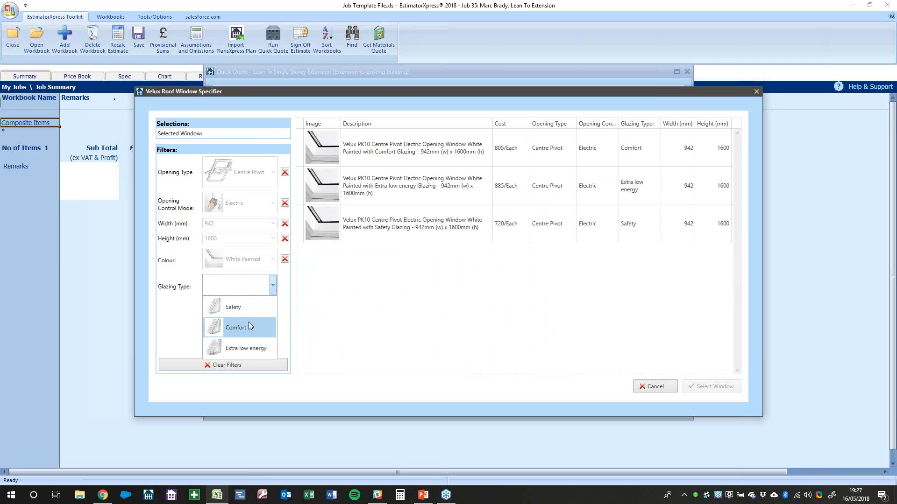
left_click(247, 310)
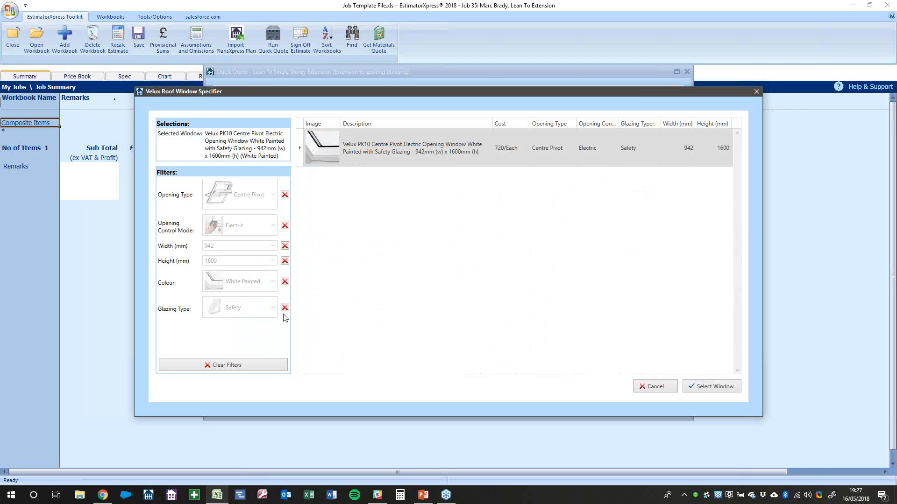
left_click(699, 387)
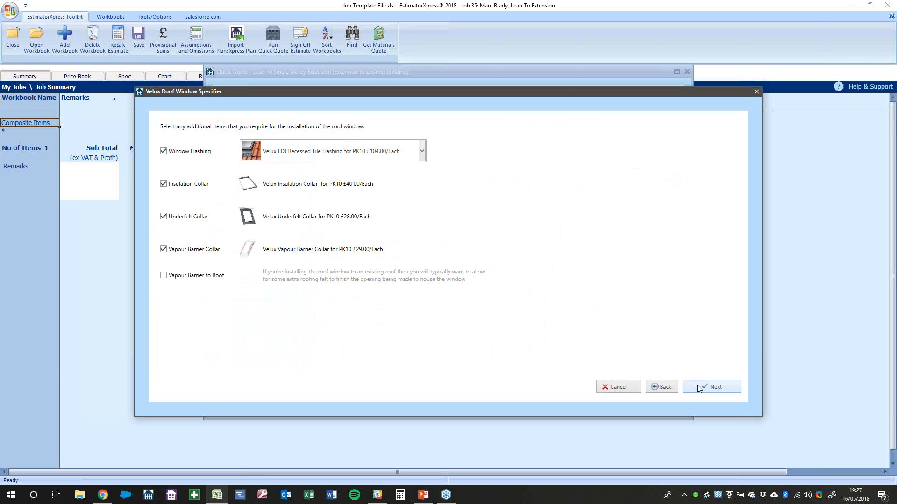
left_click(203, 278)
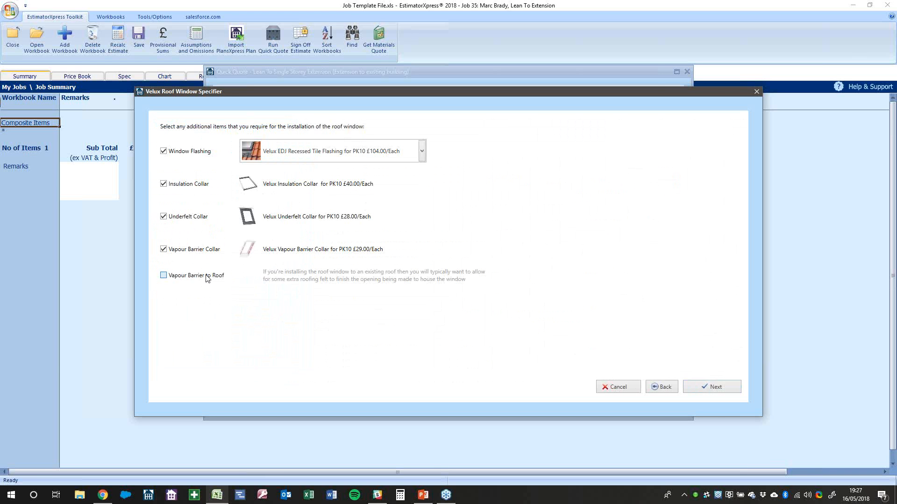
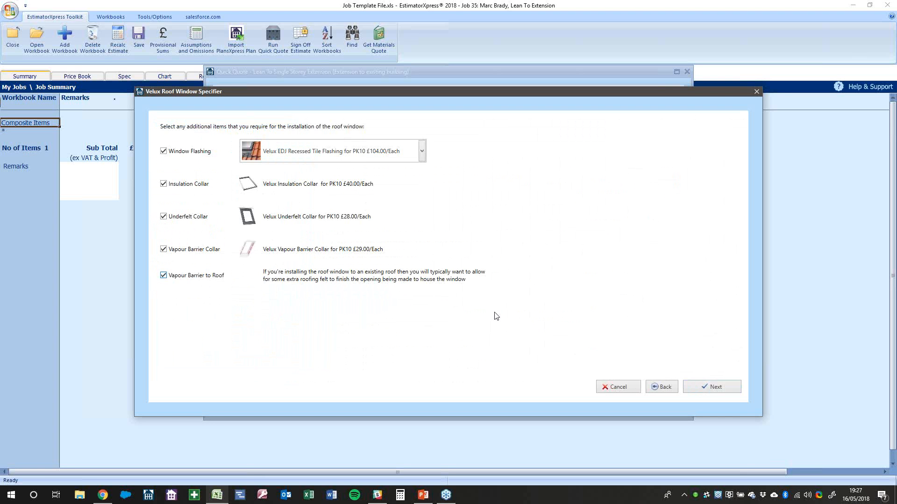
Leave out the vapour barrier to roof, then try Blackout Energy and manual blind filters and clear them
left_click(196, 275)
left_click(707, 387)
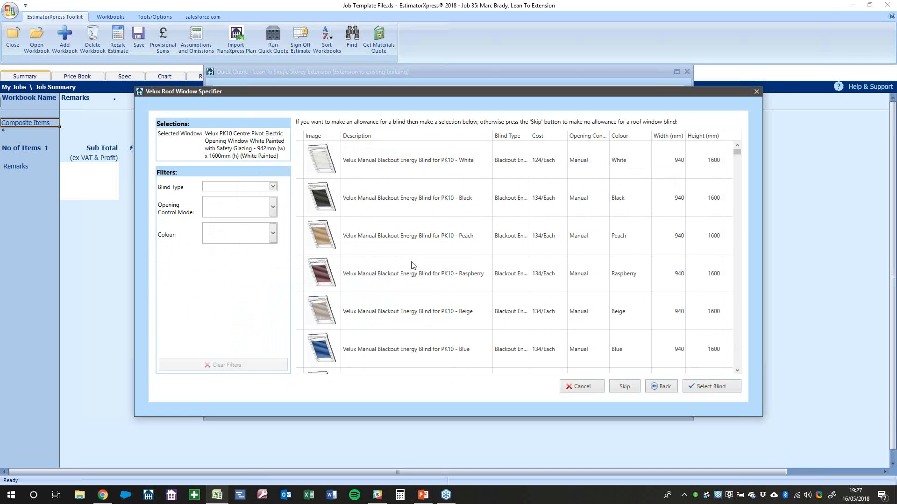
left_click(252, 187)
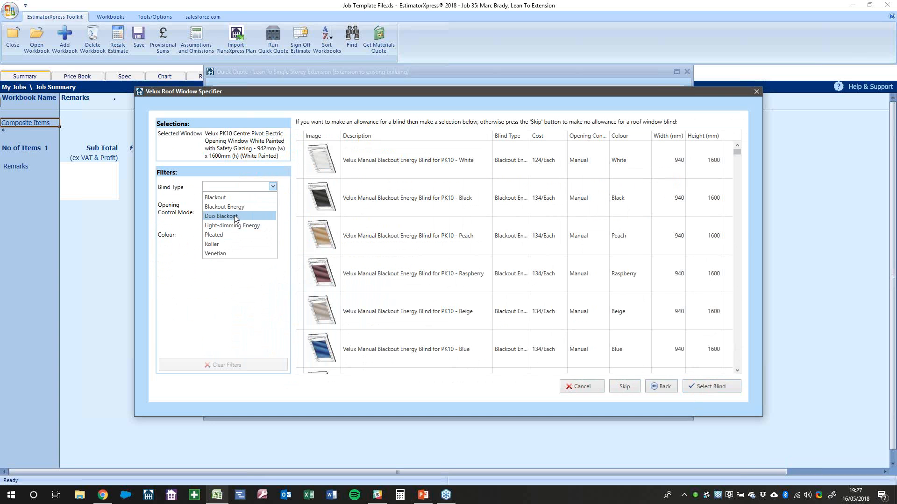
left_click(235, 207)
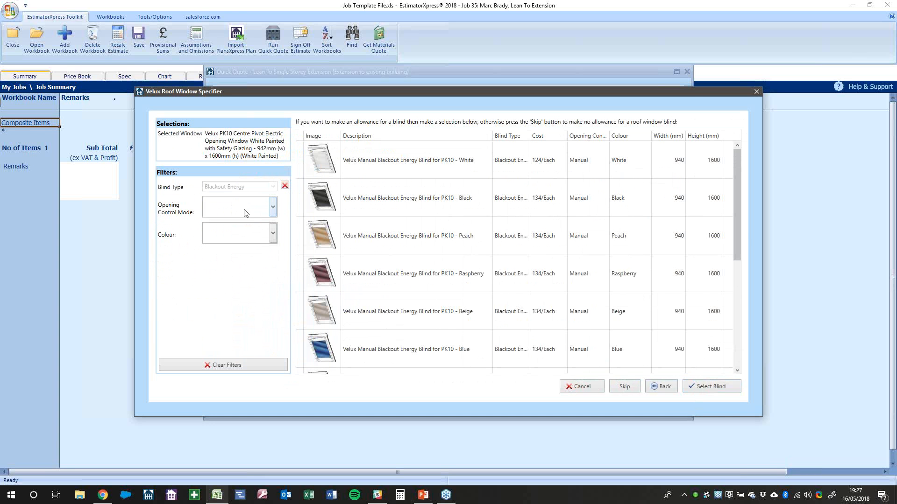
left_click(273, 211)
left_click(256, 229)
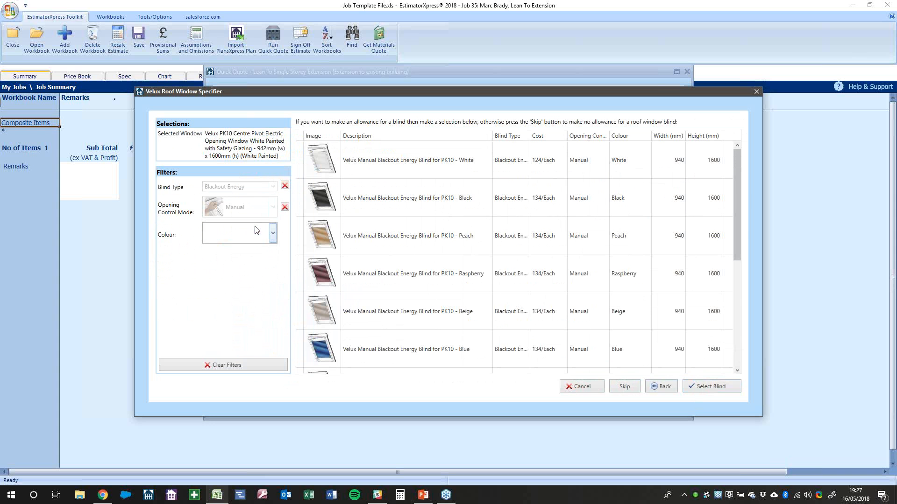
left_click(273, 236)
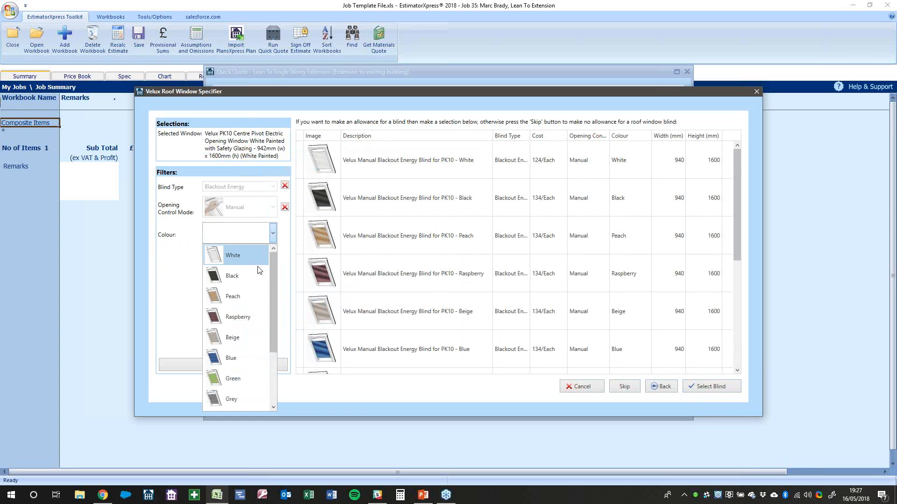
left_click(184, 268)
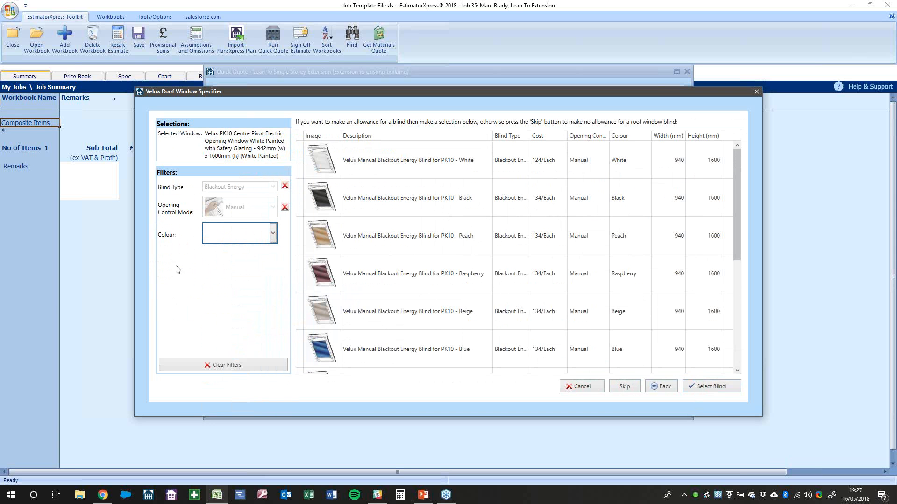
left_click(285, 186)
left_click(285, 208)
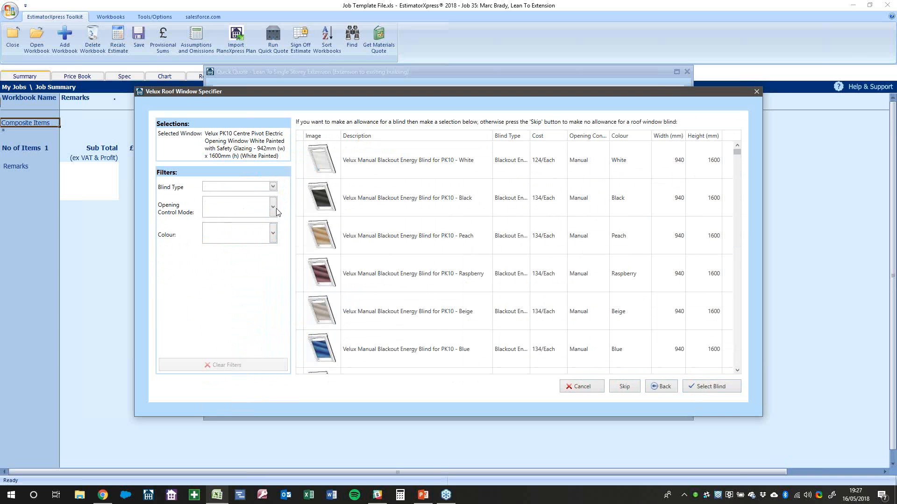
Choose the black electric blackout blind at £230.00 and finish the Velux roof window
left_click(273, 208)
left_click(251, 230)
left_click(272, 186)
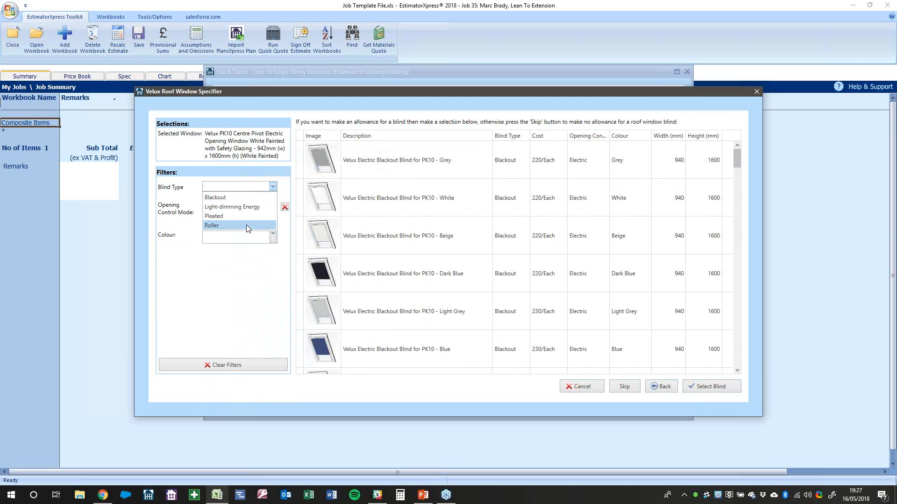
left_click(246, 198)
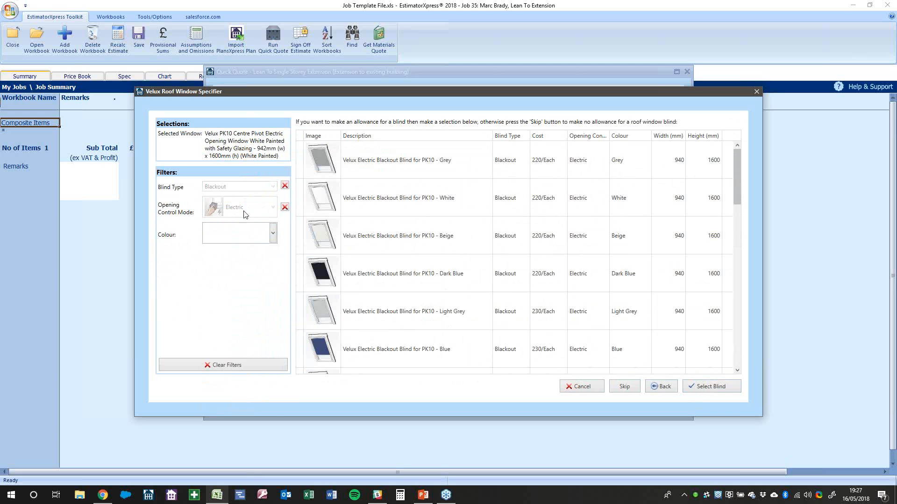
left_click(272, 233)
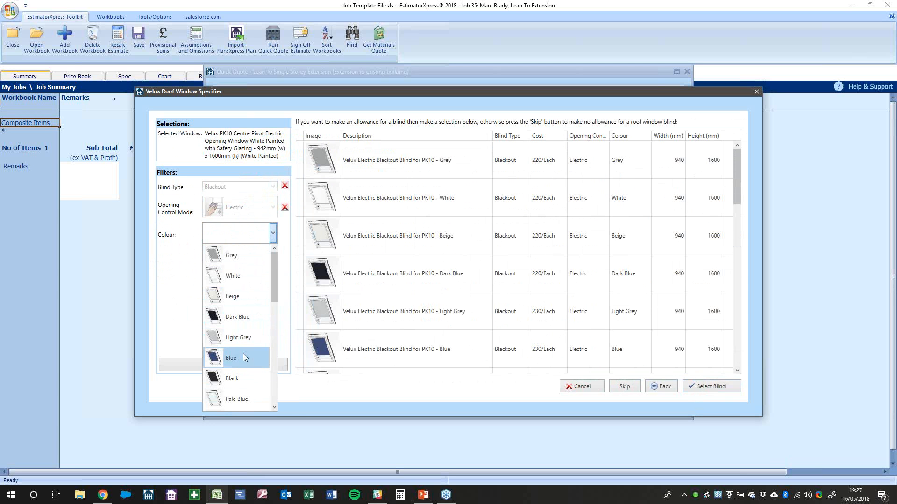
left_click(260, 375)
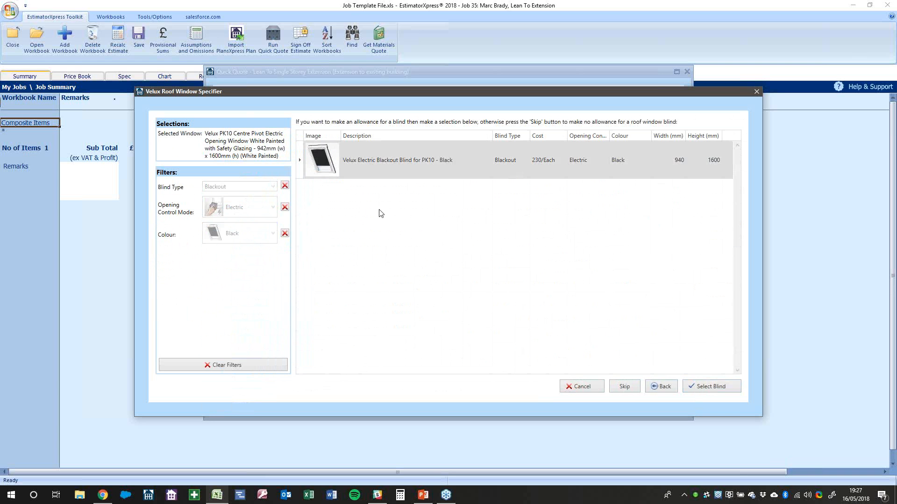
left_click(713, 387)
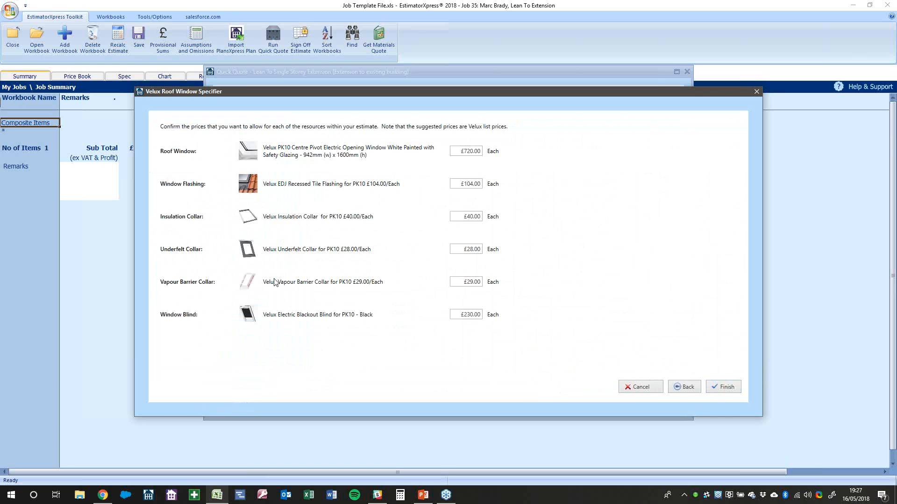
left_click(472, 316)
left_click(724, 388)
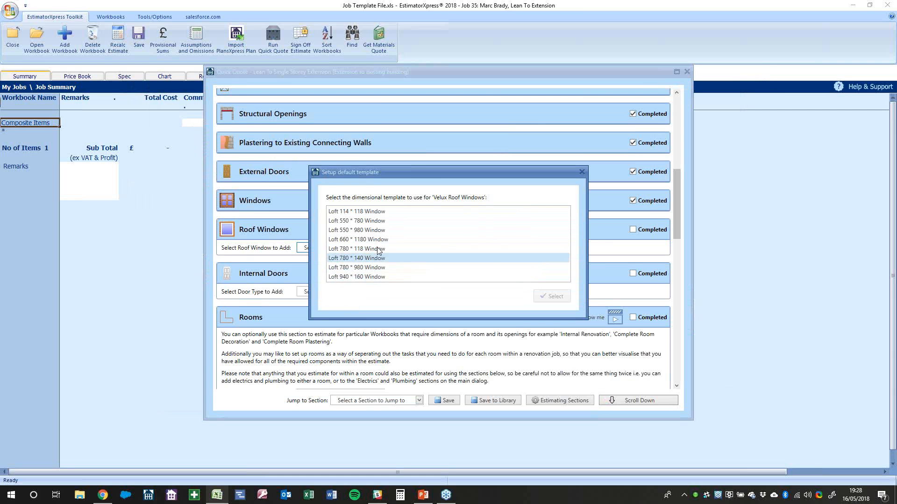
Use the Loft 780 * 118 Window template, set 3 roof windows, and mark Roof Windows completed
left_click(391, 248)
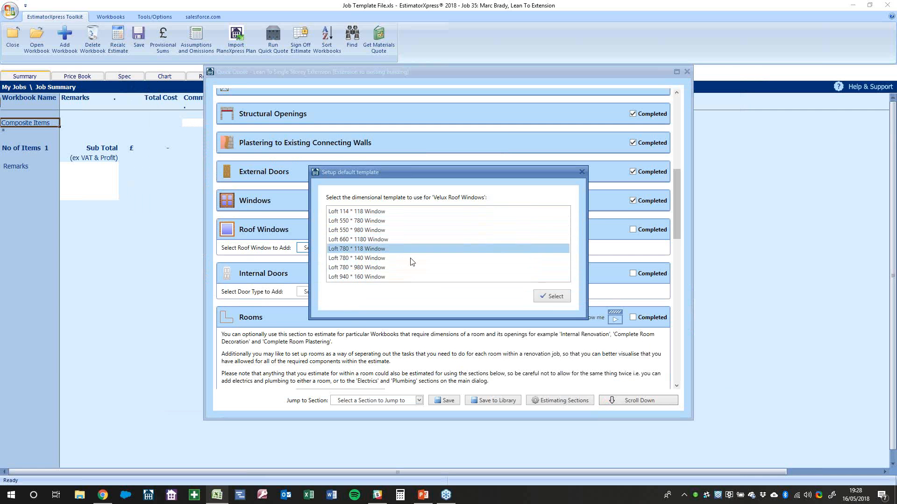
left_click(553, 297)
left_click(412, 279)
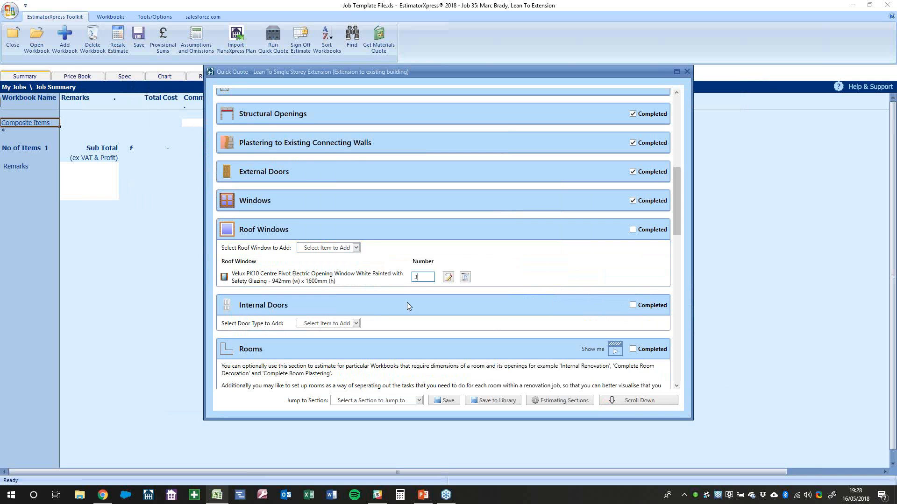
left_click(566, 270)
left_click(647, 230)
Look over the internal door types without adding any, then bring up the estimating sections list
scroll(394, 289, "down", 1)
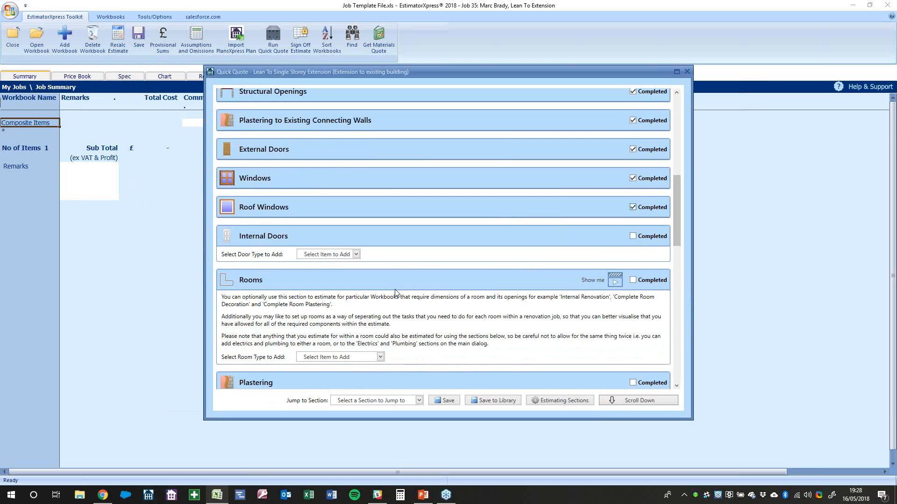
scroll(395, 293, "up", 20)
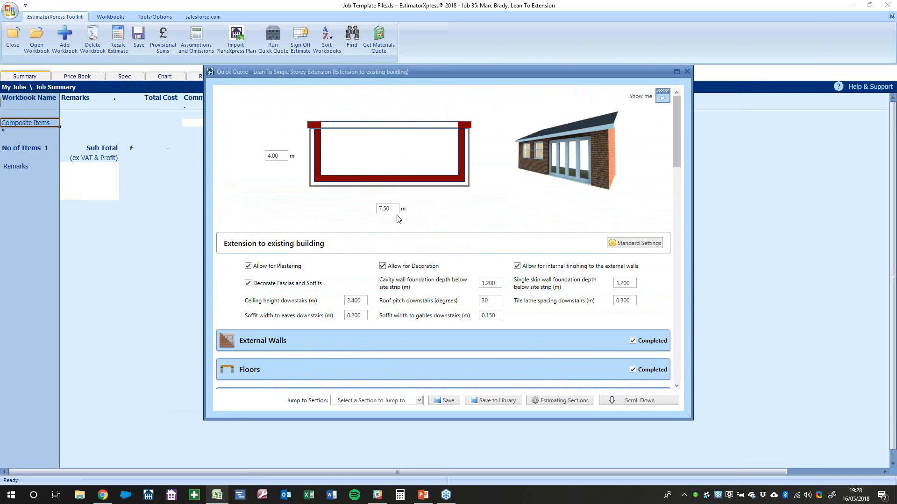
scroll(398, 218, "down", 16)
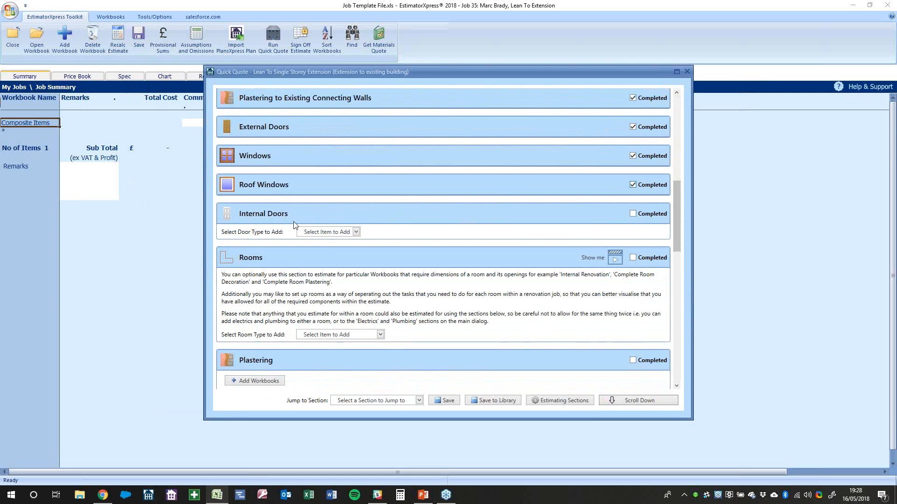
left_click(332, 234)
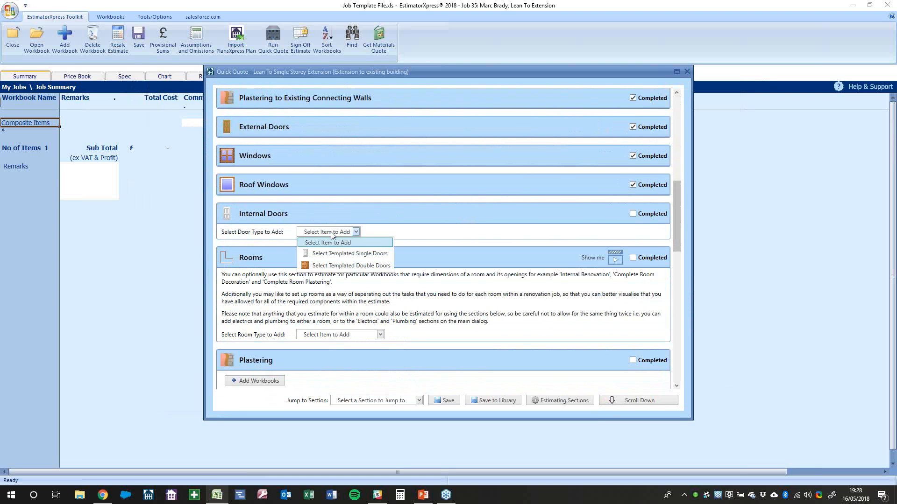
left_click(370, 213)
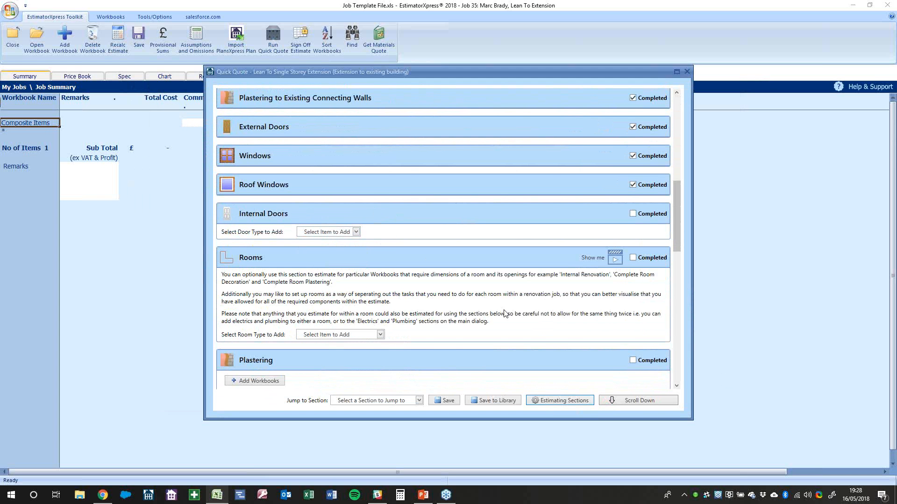
left_click(551, 401)
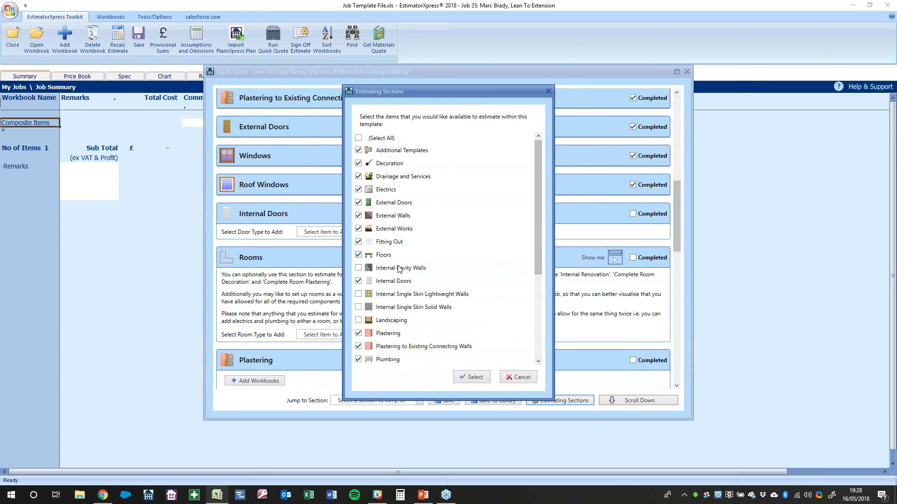
Untick Internal Doors in the estimating sections list and apply the revised sections
left_click(519, 377)
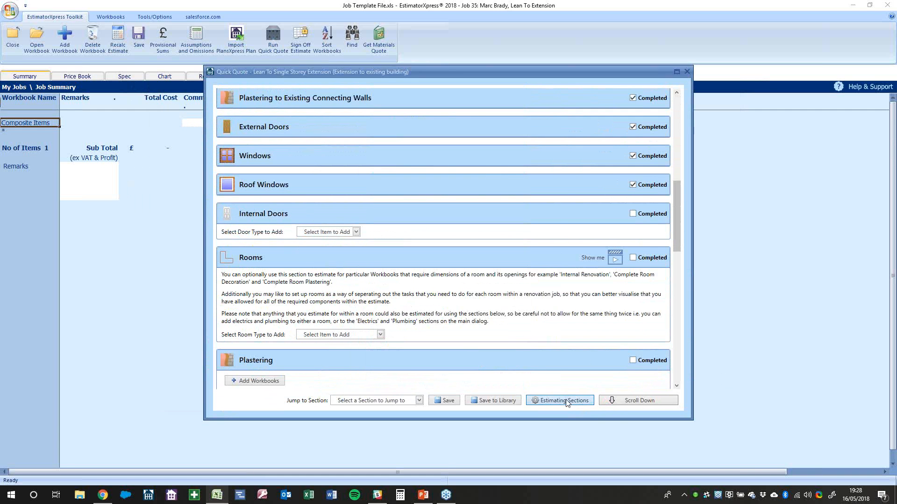
left_click(560, 401)
scroll(400, 325, "down", 10)
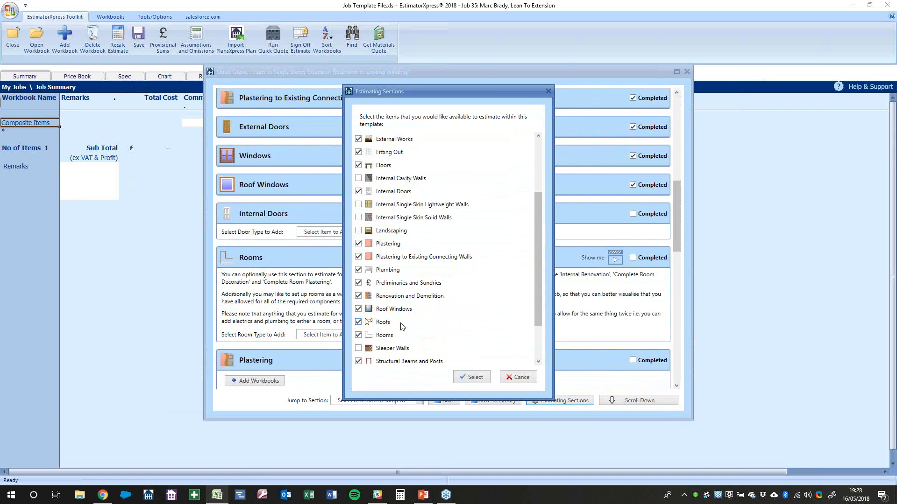
scroll(400, 326, "up", 3)
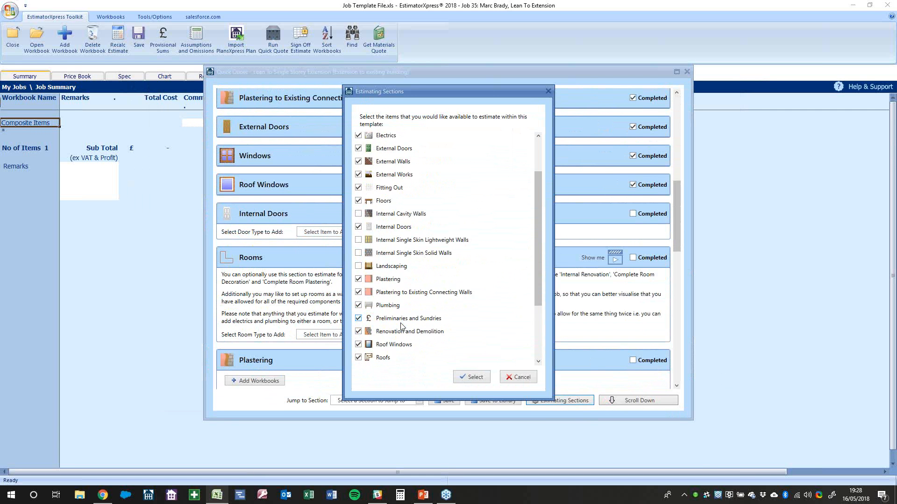
left_click(395, 227)
left_click(474, 377)
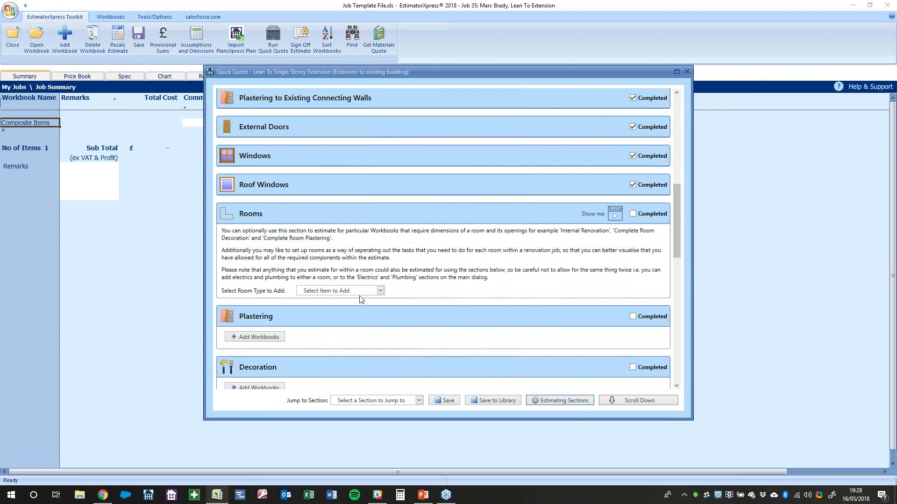
scroll(360, 297, "up", 5)
scroll(360, 297, "up", 3)
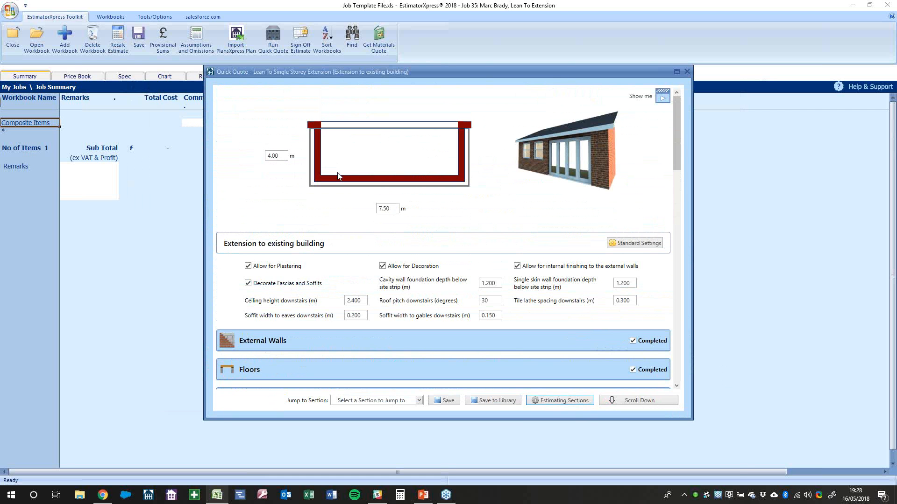
scroll(338, 169, "down", 8)
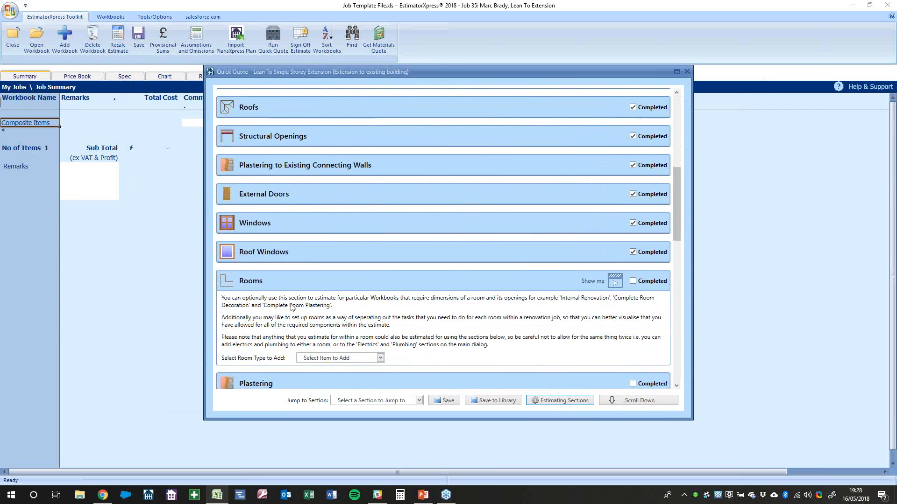
Add a vaulted-ceiling room with the ceiling sloping upward and enter its length and width
scroll(292, 307, "down", 1)
left_click(326, 312)
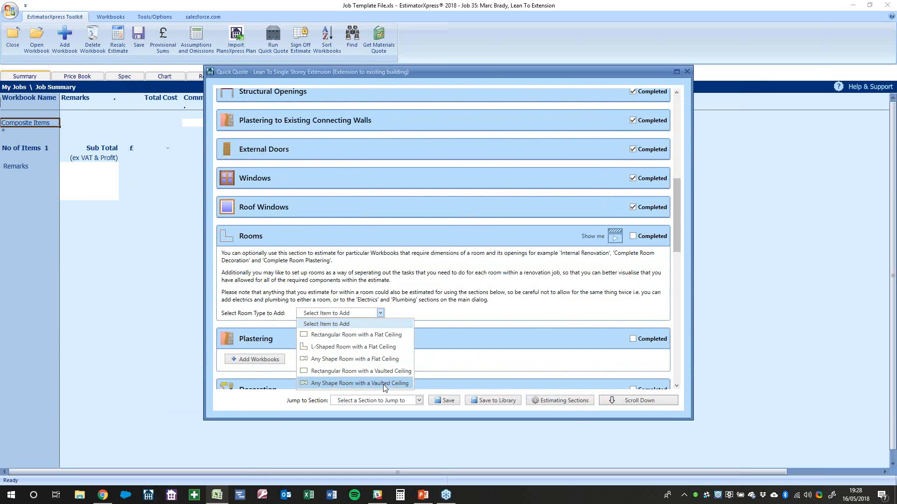
left_click(360, 373)
left_click(482, 264)
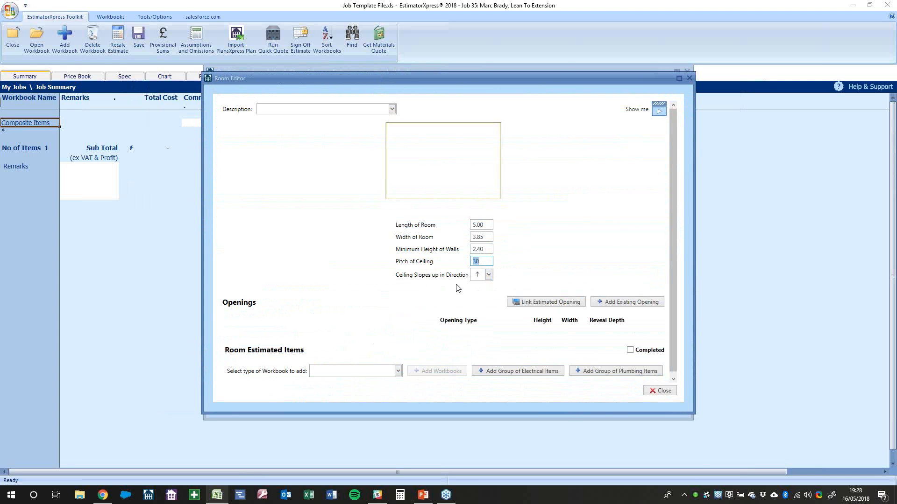
left_click(488, 275)
left_click(524, 274)
left_click(487, 225)
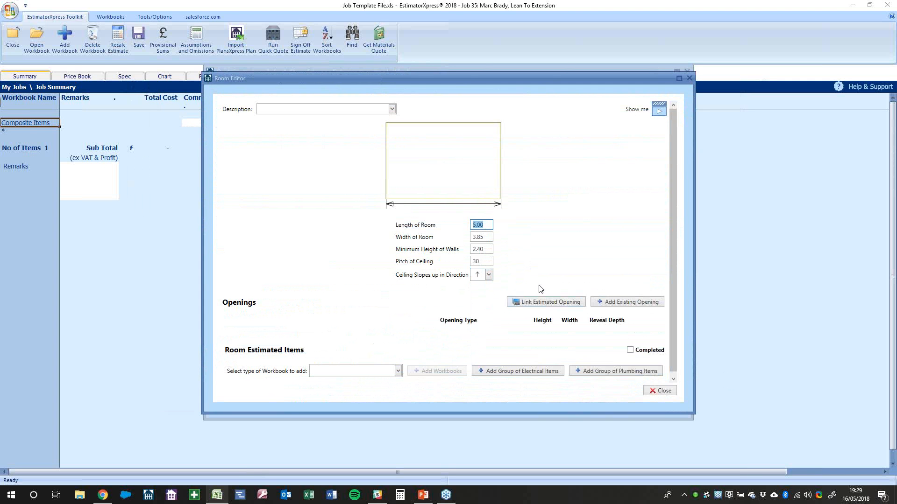
type("7")
key("Tab")
key("Tab")
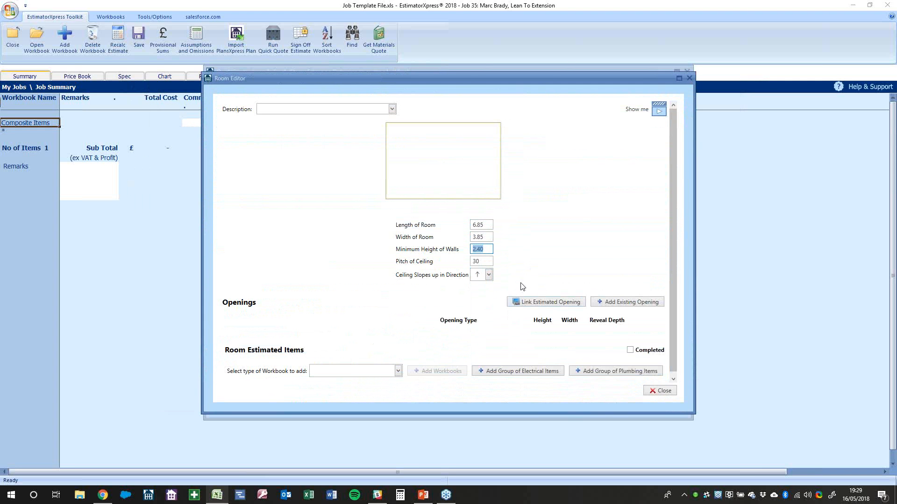
left_click(484, 262)
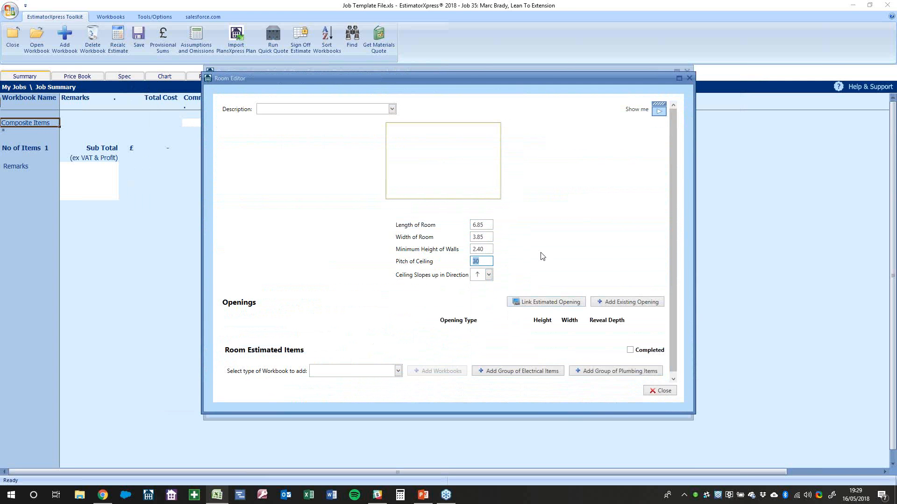
Describe the room as Family Room and bring up the electrical item groups
left_click(392, 109)
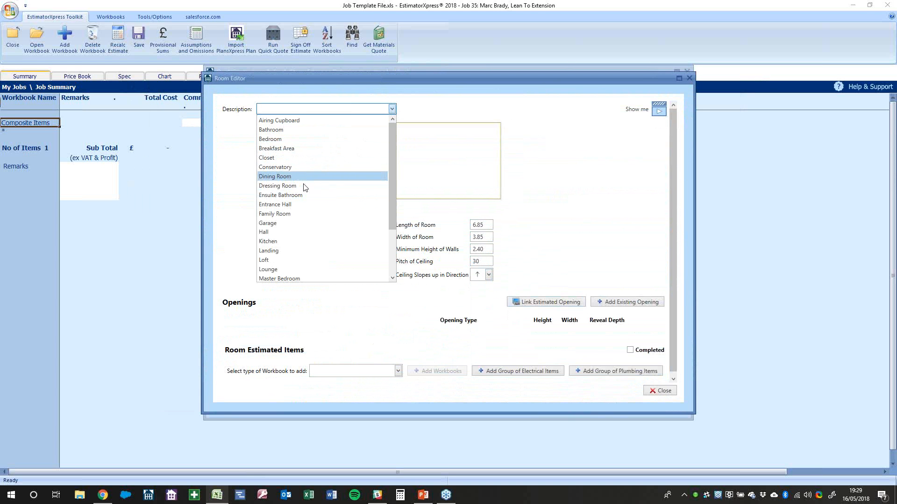
left_click(301, 215)
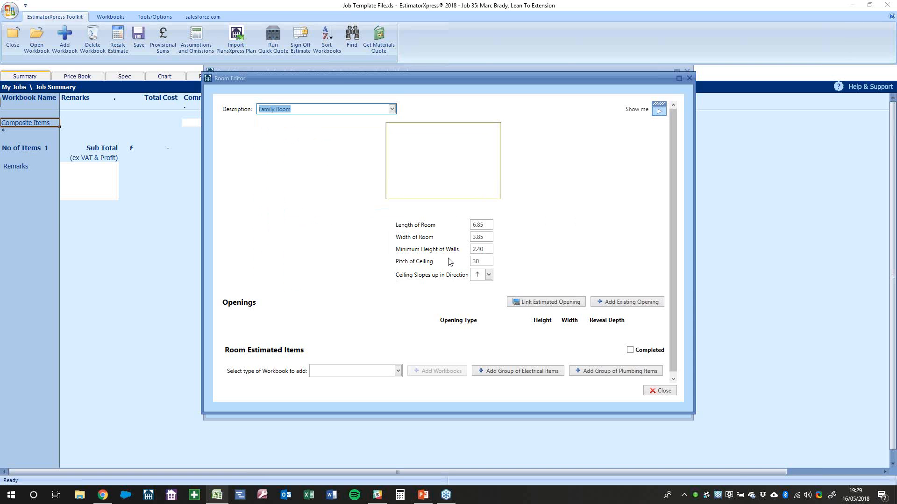
scroll(500, 268, "down", 1)
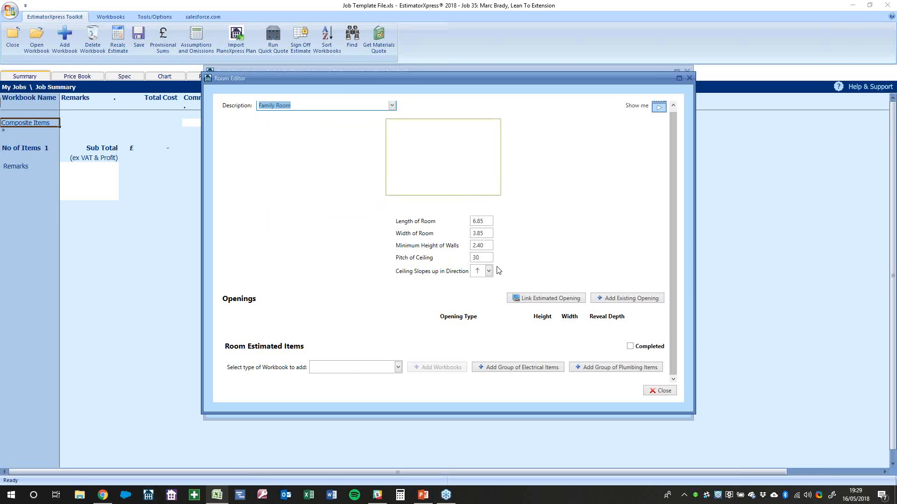
left_click(509, 368)
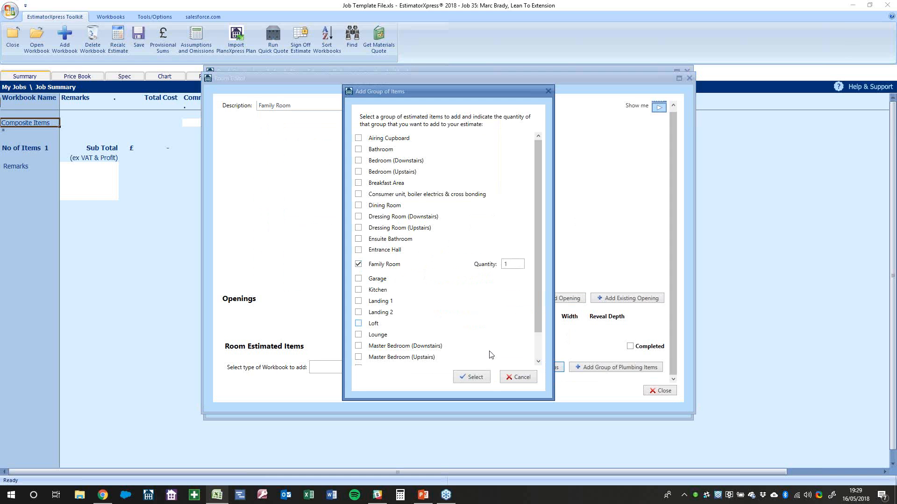
Add the Family Room electrical group with Ceiling Rose 0 and Light Switches 2, then close the Room Editor
left_click(486, 379)
scroll(477, 317, "down", 5)
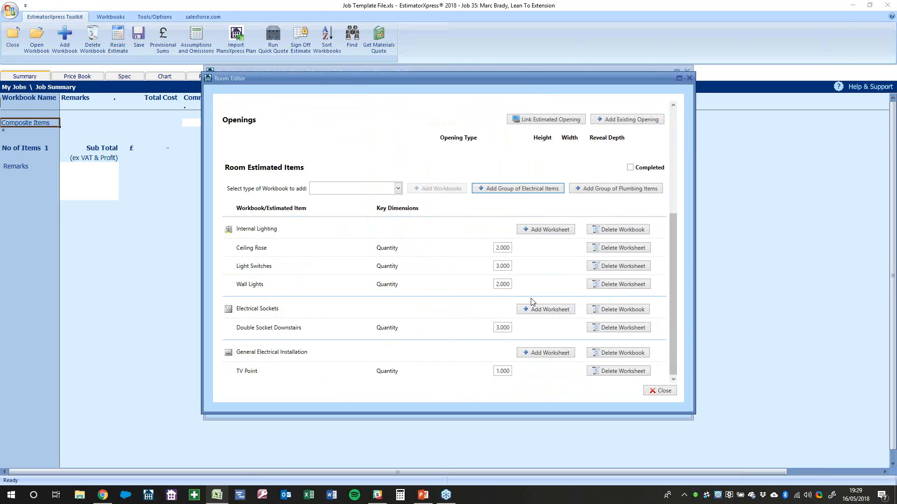
left_click(497, 249)
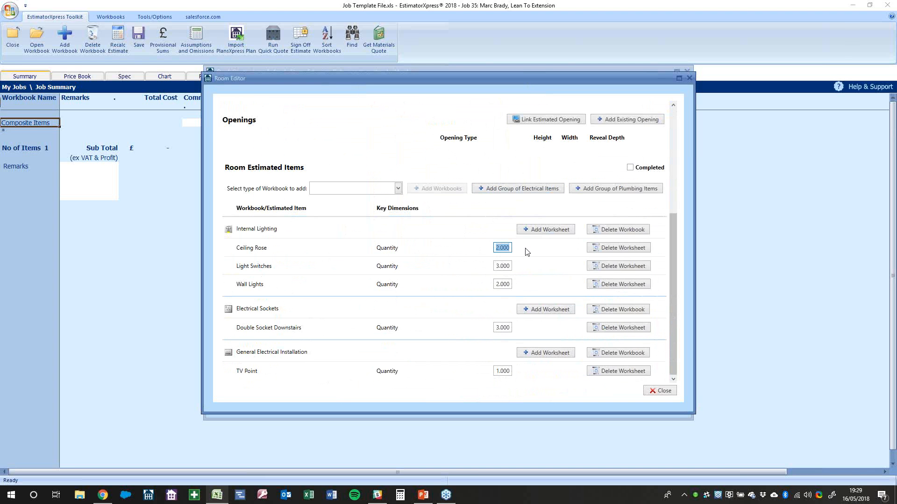
type("0")
left_click(528, 253)
left_click(500, 267)
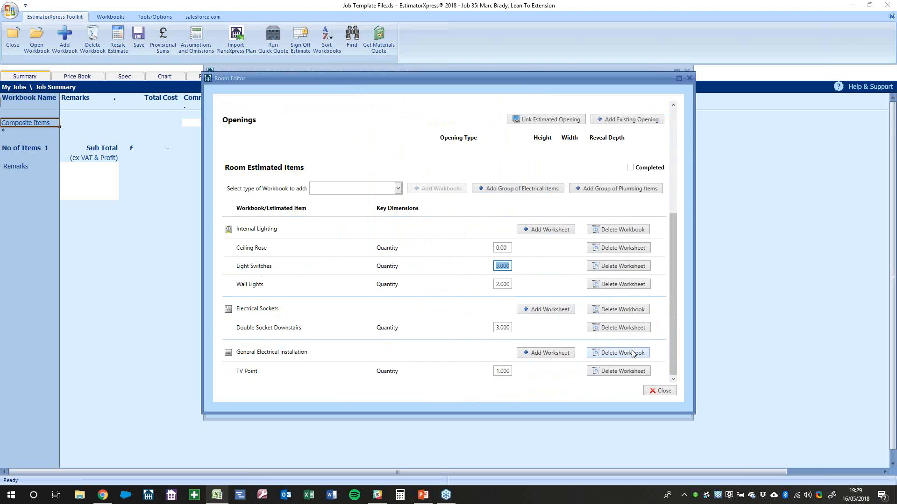
type("2")
left_click(502, 329)
left_click(508, 372)
left_click(660, 391)
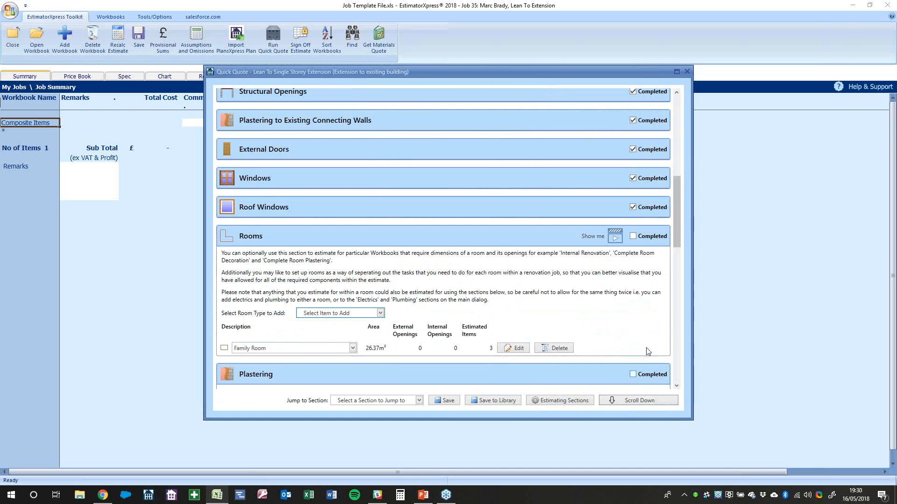
Add a flat-ceiling rectangular room named Master Bedroom and confirm its 5.00 × 3.85 size with 2.40 walls
left_click(344, 314)
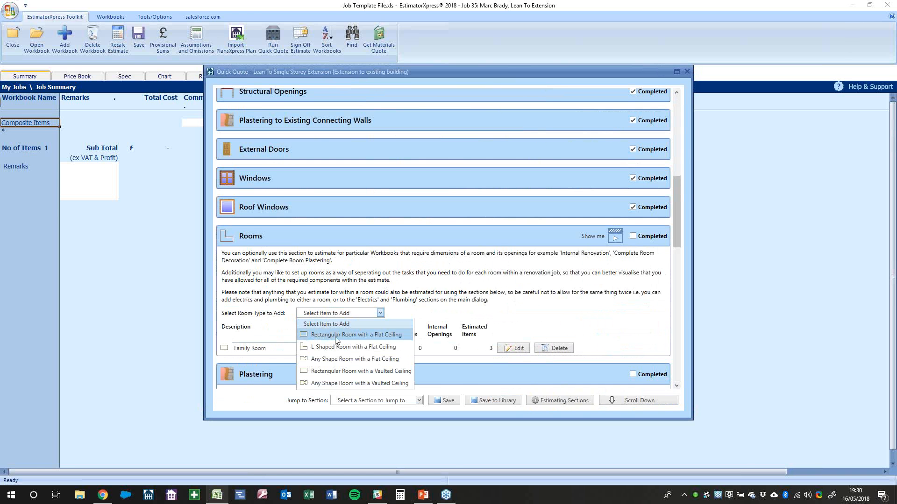
left_click(335, 336)
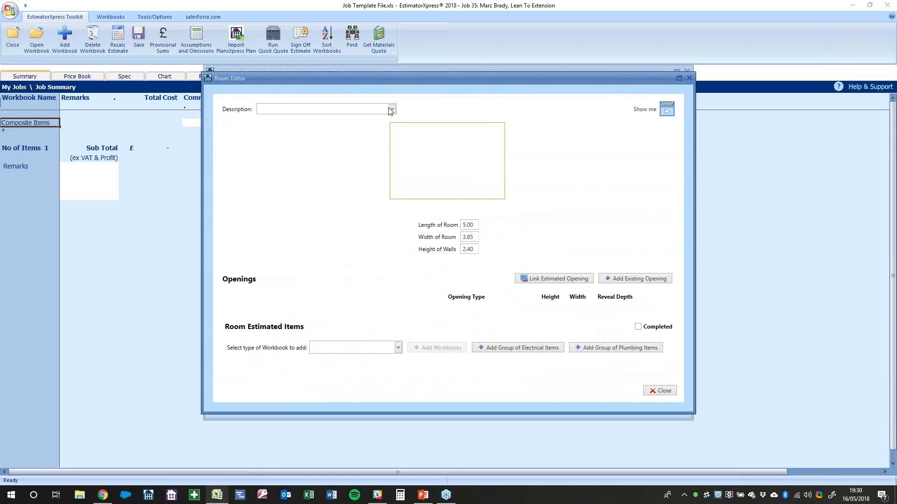
left_click(392, 108)
left_click(282, 279)
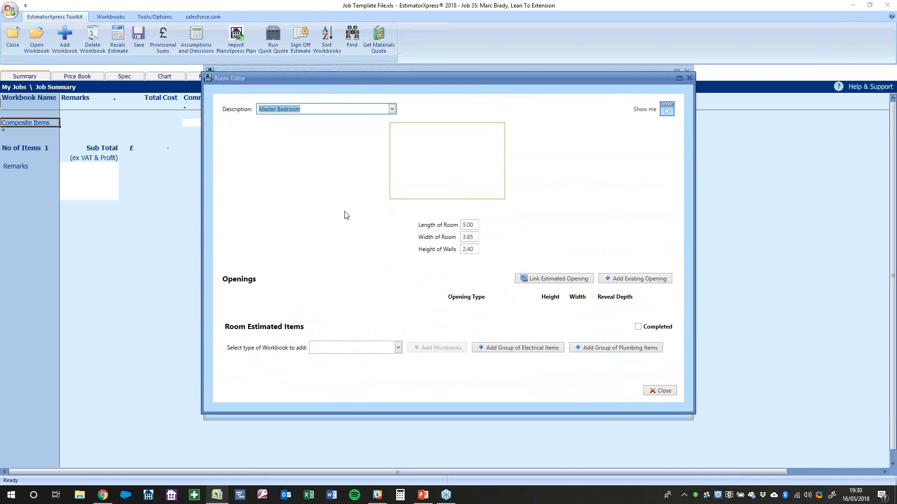
left_click(464, 225)
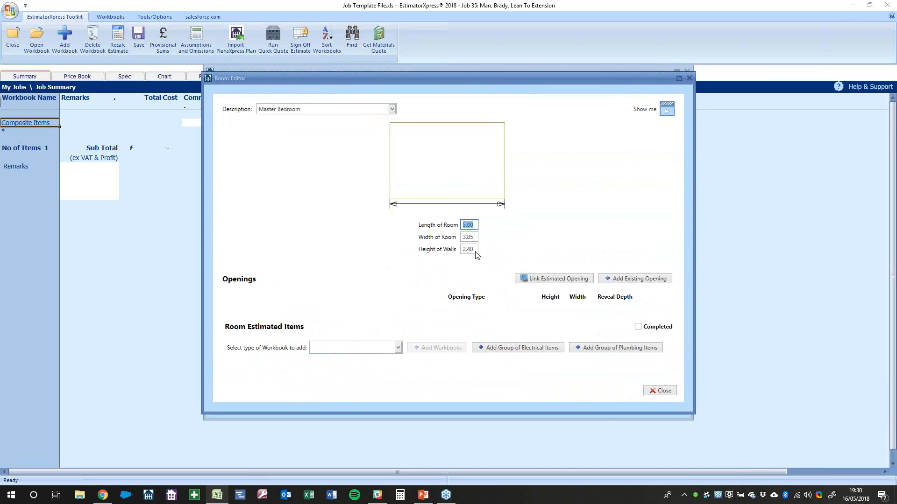
left_click(468, 238)
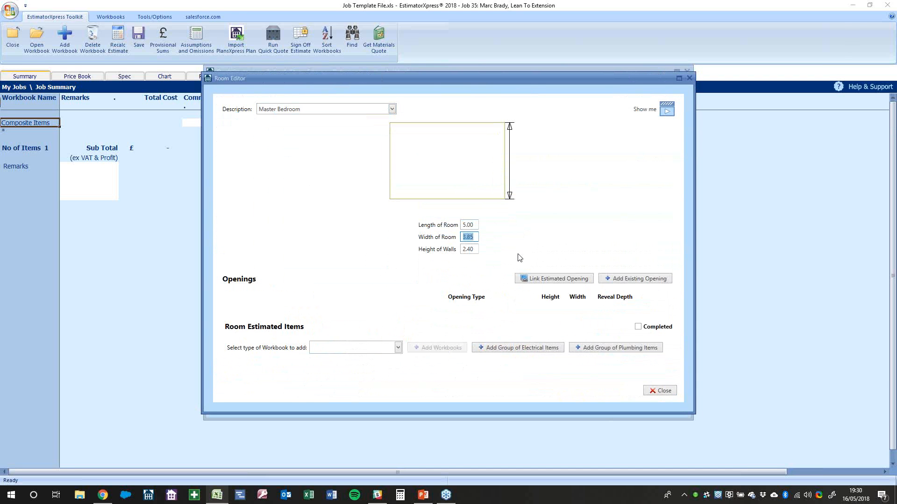
left_click(475, 253)
Give the Master Bedroom a Renovation-type Internal Renovation workbook using the hack-and-replaster template
left_click(367, 349)
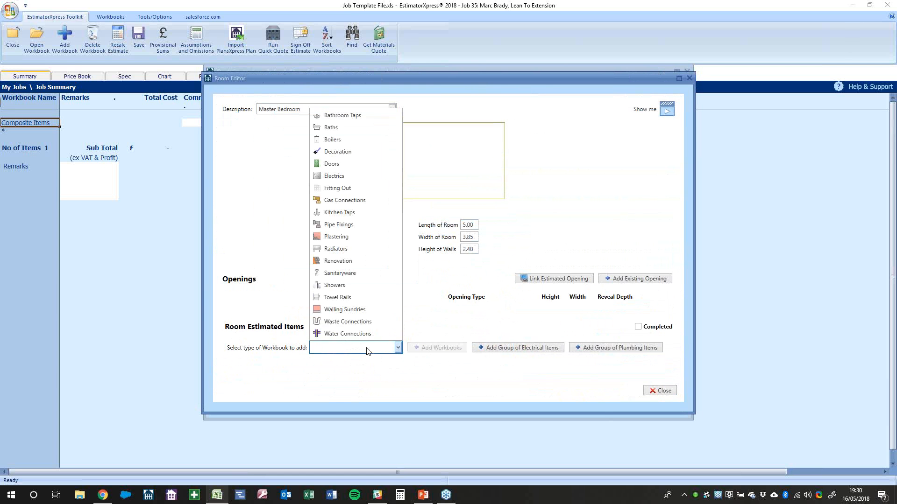
left_click(365, 262)
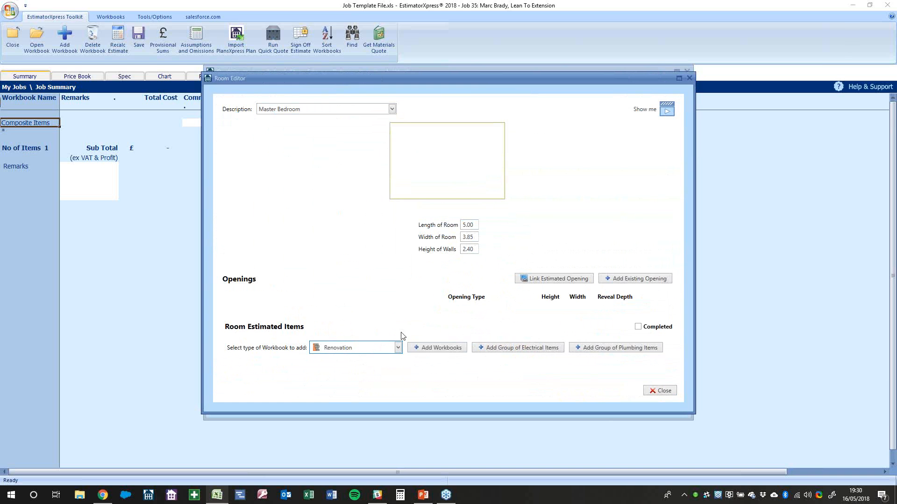
left_click(422, 349)
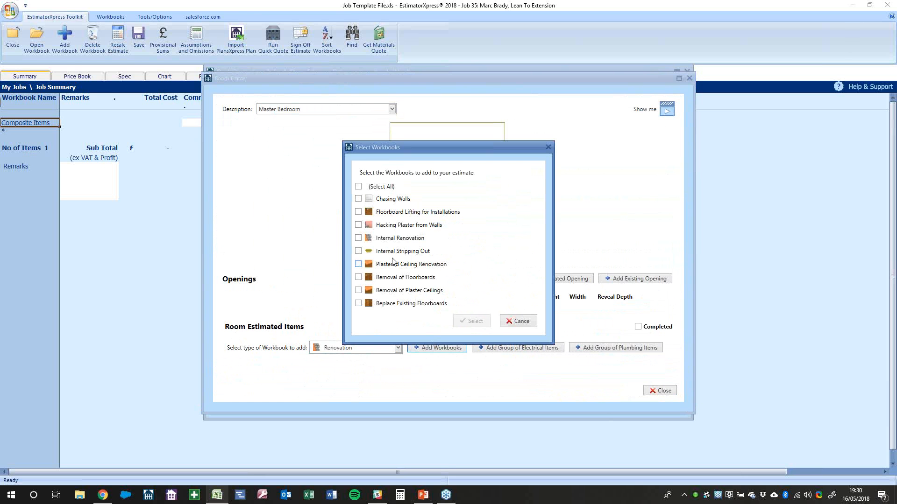
left_click(392, 241)
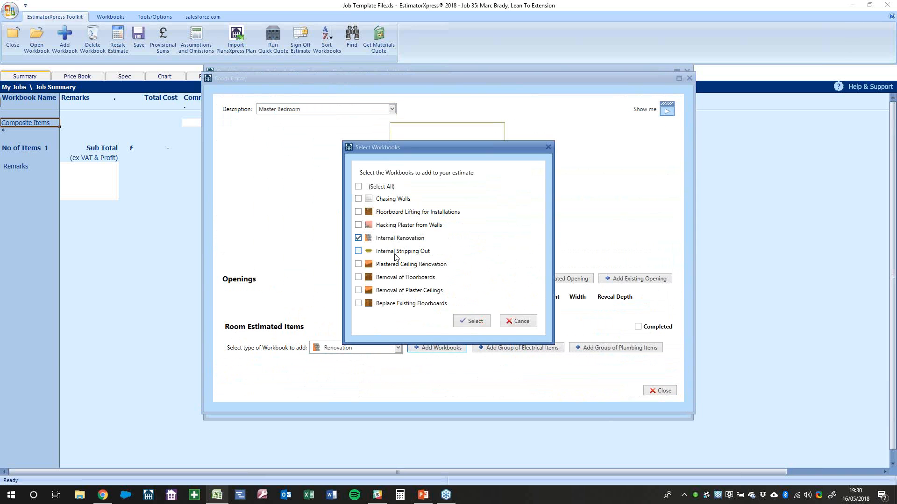
left_click(470, 321)
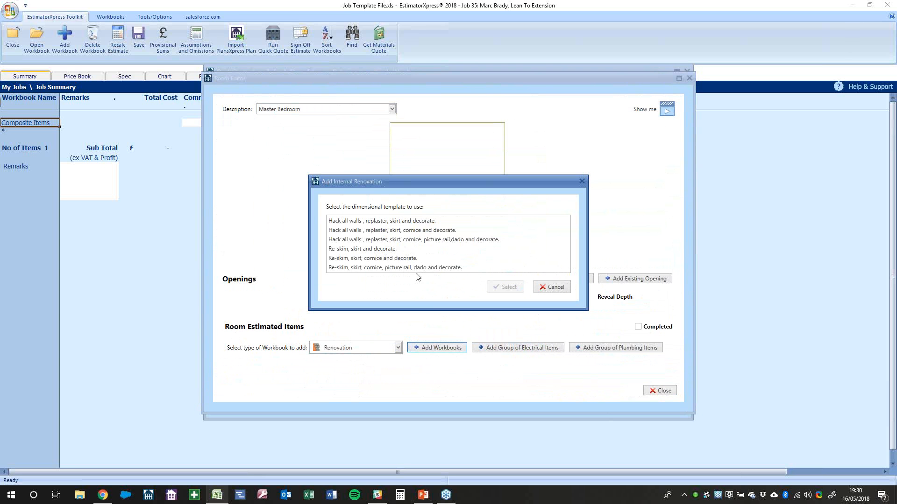
left_click(374, 240)
left_click(508, 287)
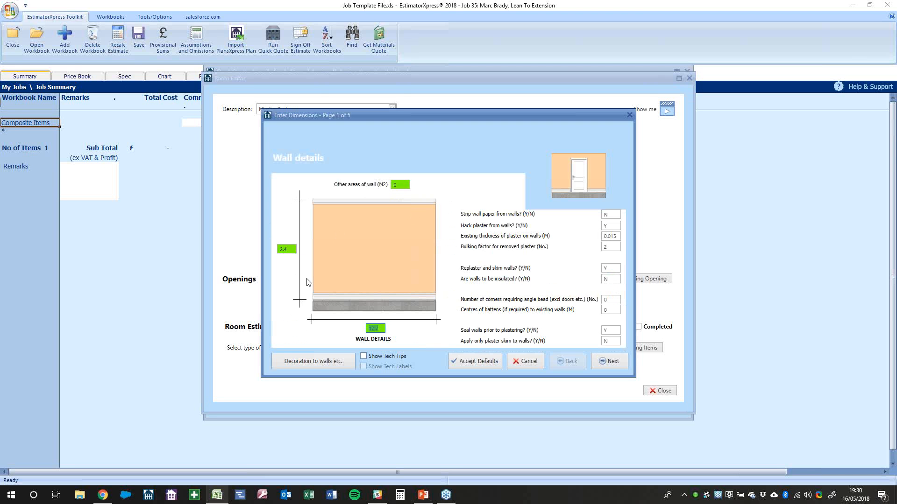
Review the strip-paper, hack-plaster and wall-decoration settings, then advance to Internal door details
left_click(611, 216)
left_click(613, 225)
key("Tab")
key("Tab")
key("Tab")
key("Tab")
key("Tab")
key("Tab")
left_click(319, 367)
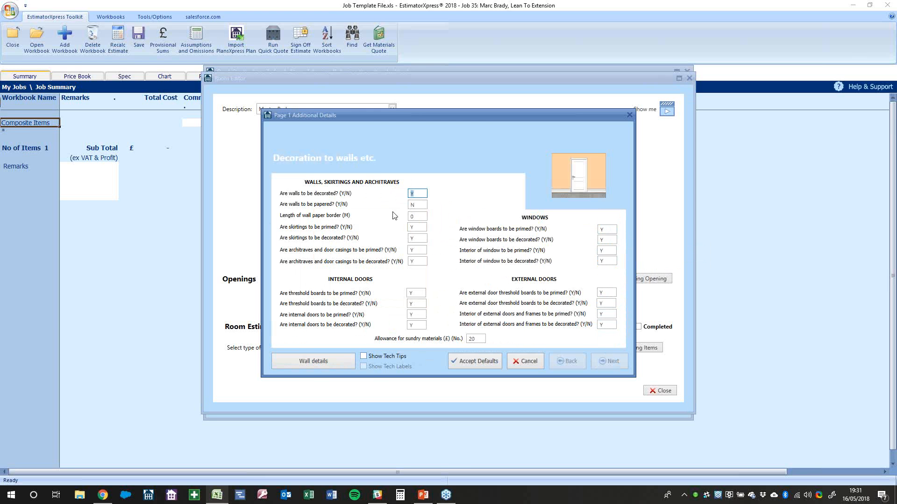
left_click(417, 205)
left_click(414, 239)
left_click(415, 251)
left_click(327, 363)
left_click(611, 364)
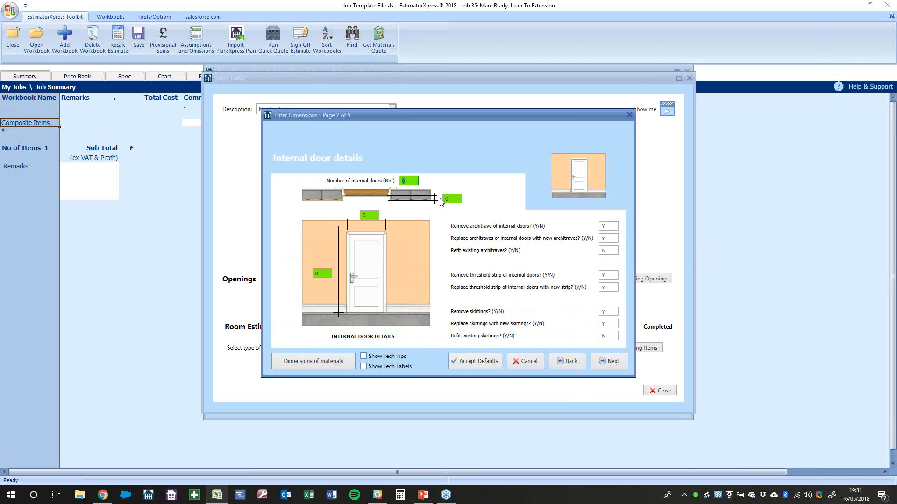
Review the internal door settings and skirting thickness in material dimensions, then advance to Window details
key("Tab")
key("Tab")
key("Tab")
key("Tab")
key("Tab")
key("Tab")
key("Tab")
key("Tab")
key("Tab")
left_click(332, 361)
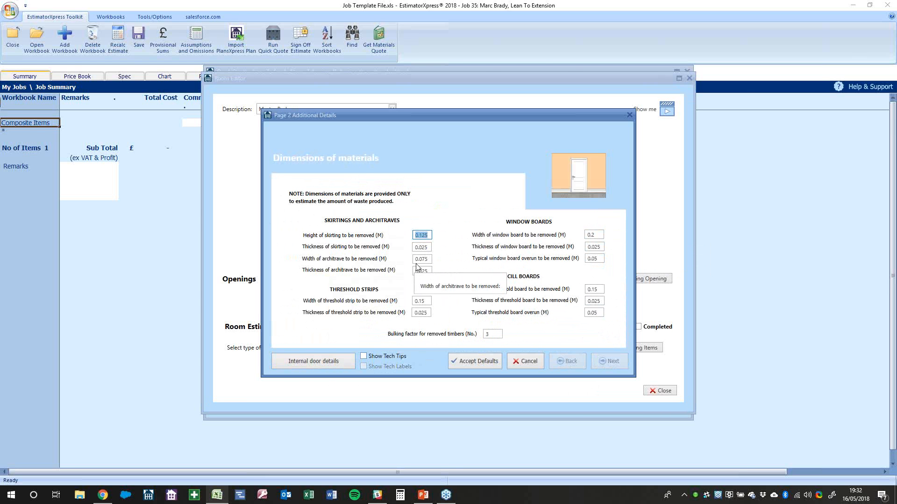
left_click(424, 248)
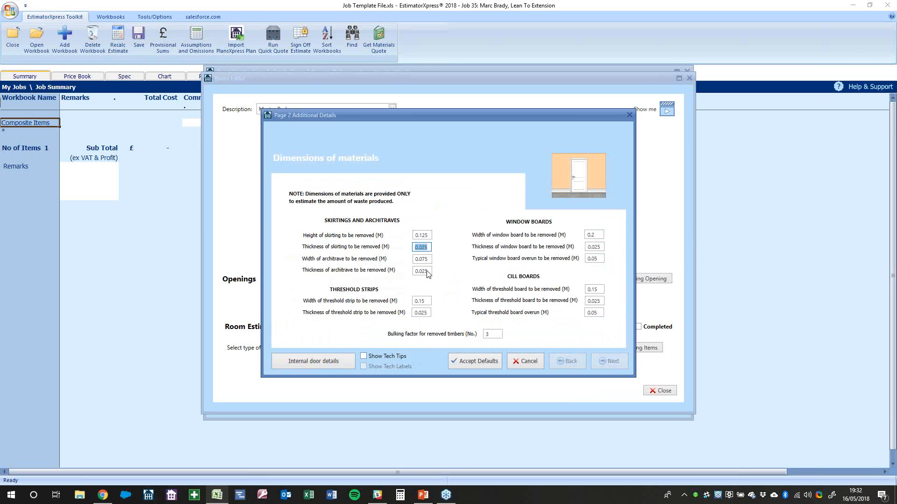
left_click(351, 359)
left_click(608, 361)
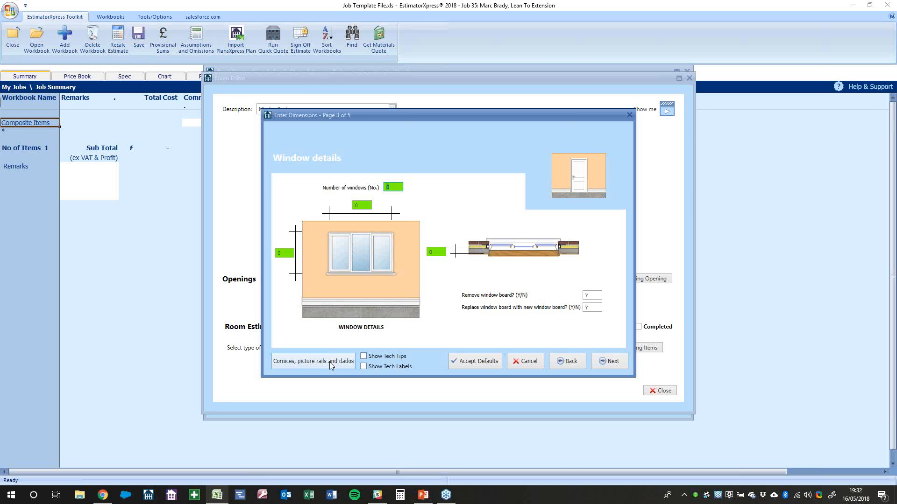
Check cornices, picture rails and dados, step through external doors and ceiling details, and finish
left_click(317, 364)
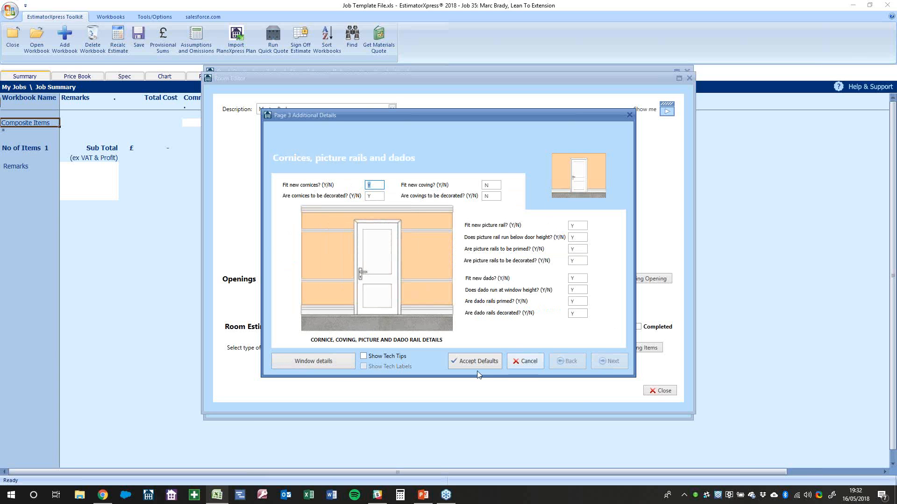
left_click(324, 361)
left_click(607, 361)
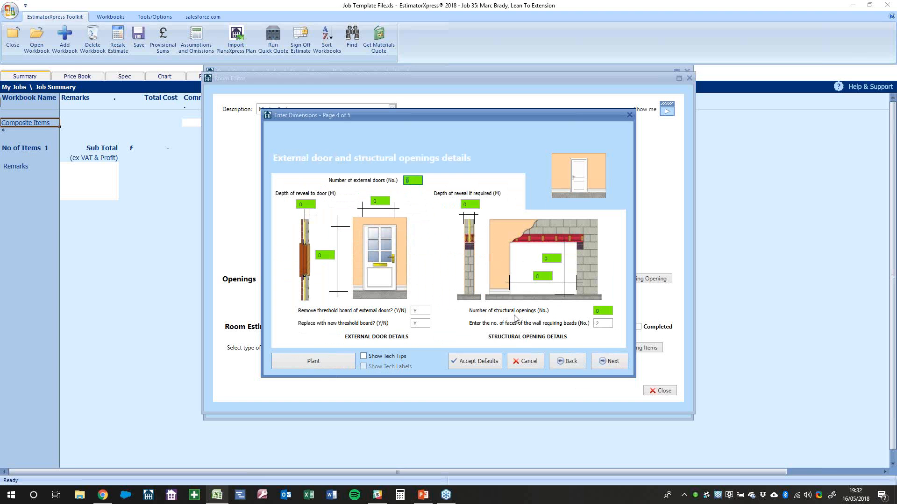
left_click(600, 360)
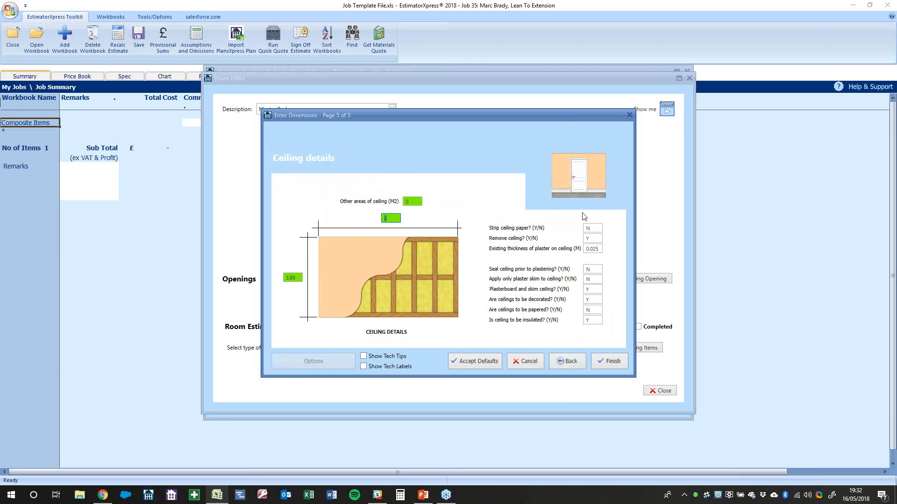
left_click(604, 361)
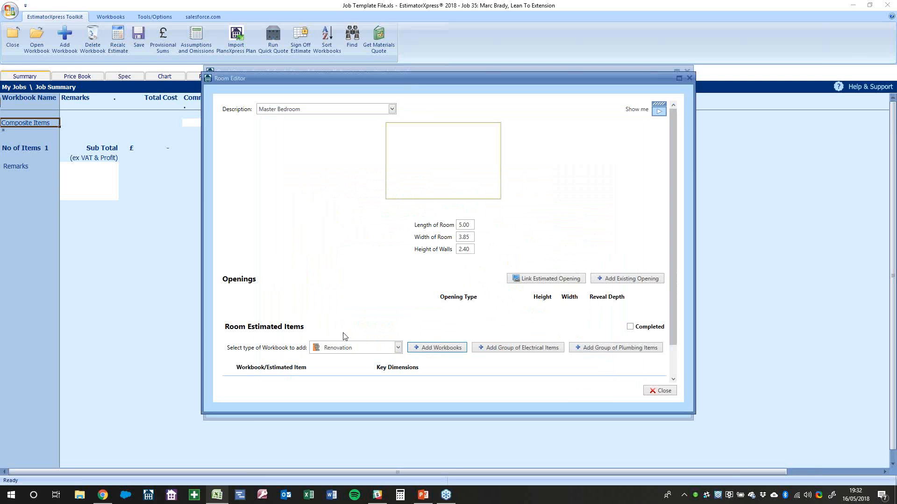
left_click(662, 391)
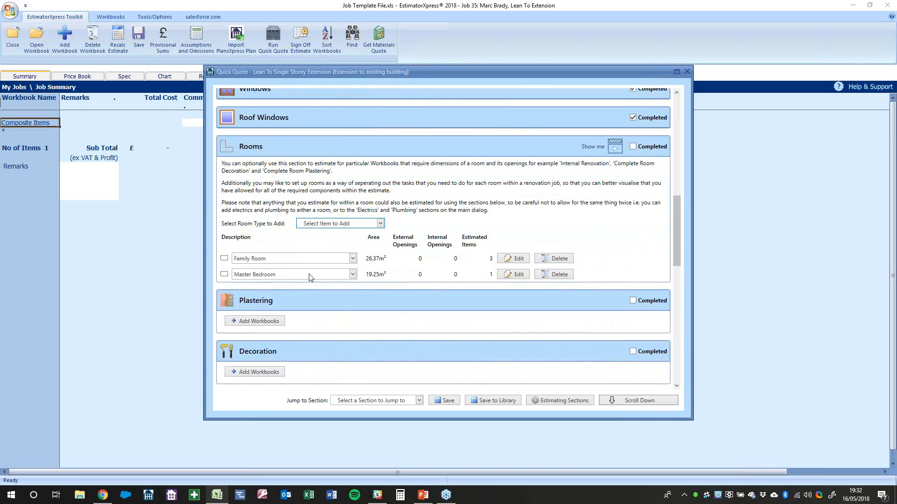
scroll(358, 268, "up", 1)
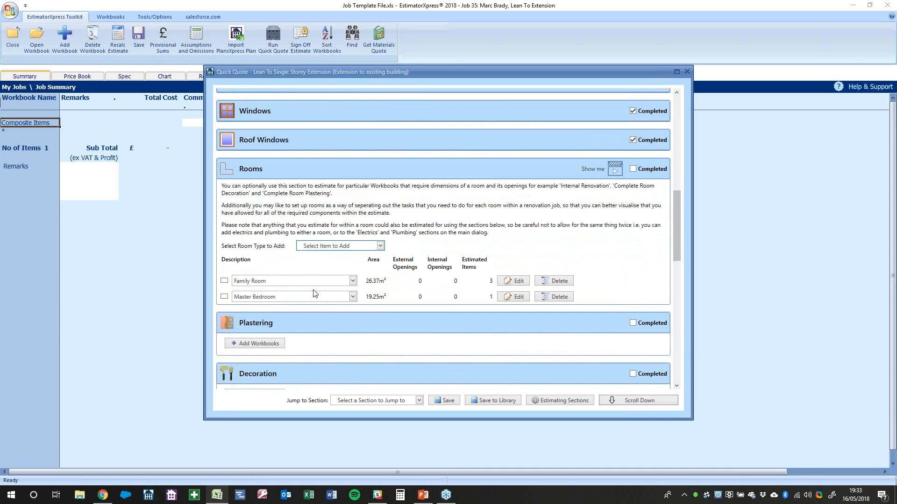
left_click_drag(678, 223, 516, 411)
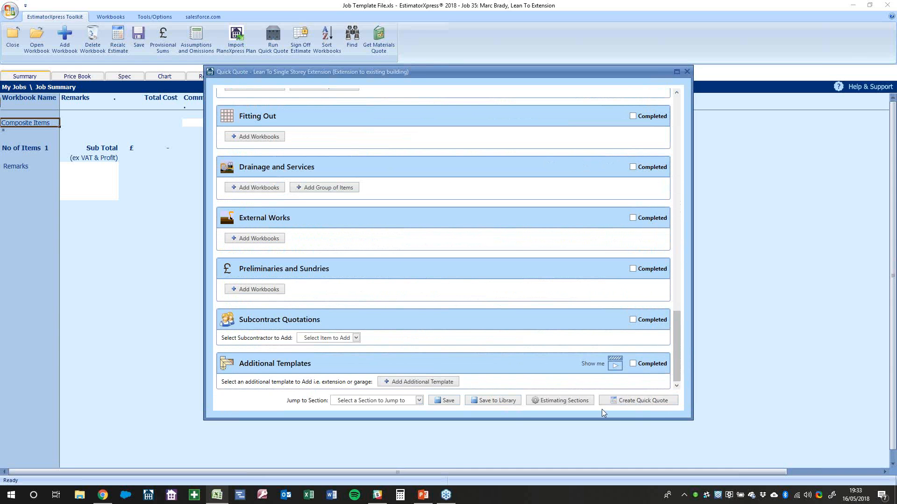
left_click(406, 383)
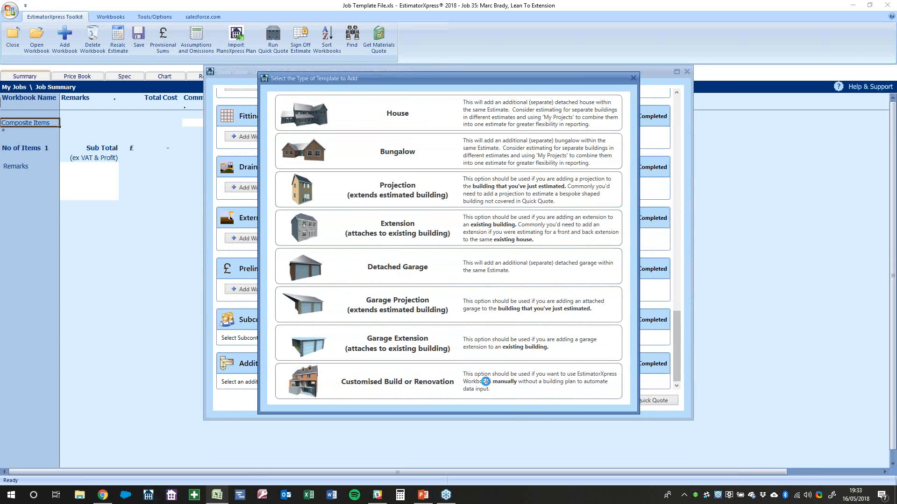
left_click(633, 78)
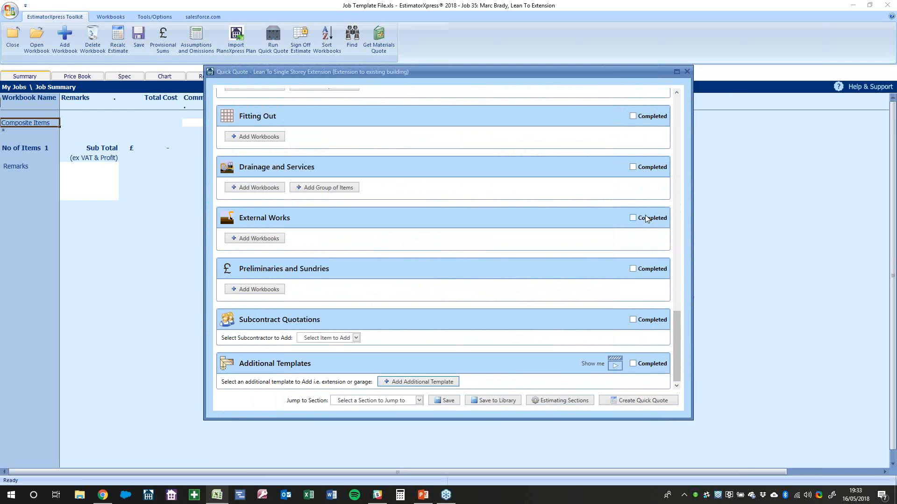
left_click_drag(675, 347, 674, 229)
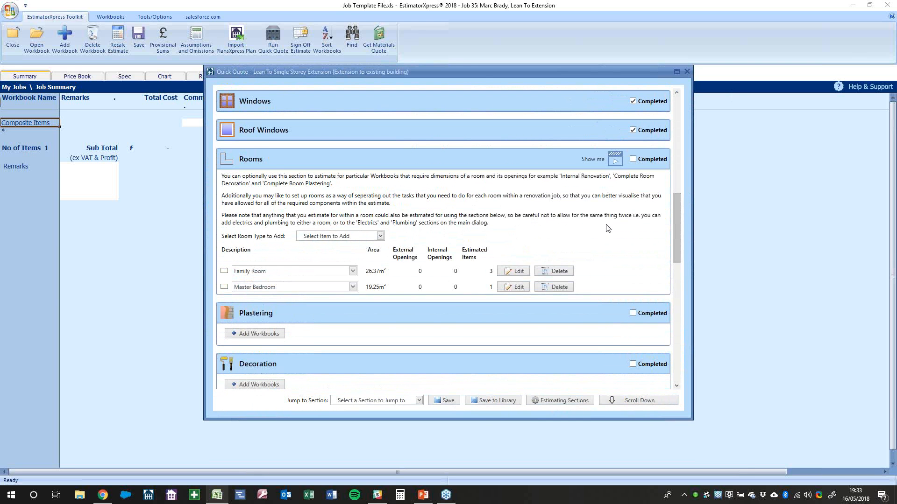
Mark Rooms completed and check the plastering workbook list without adding anything
left_click(649, 160)
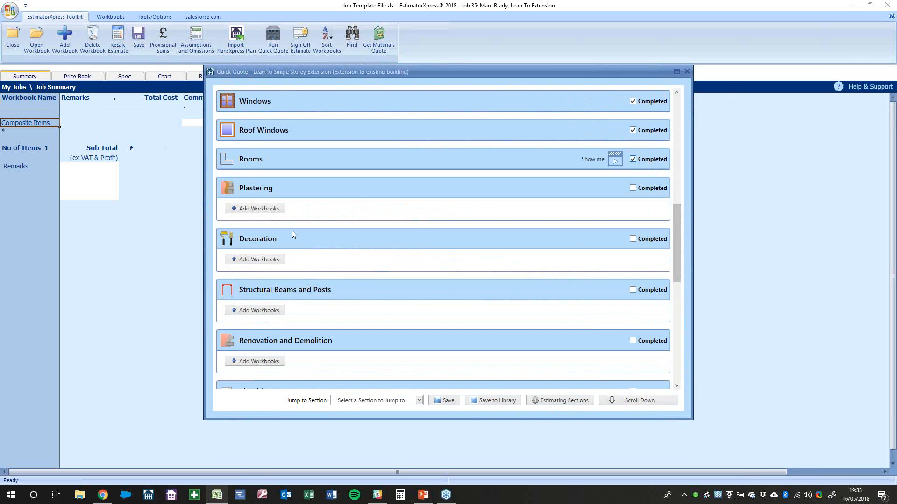
left_click(261, 209)
left_click(520, 335)
scroll(509, 287, "up", 10)
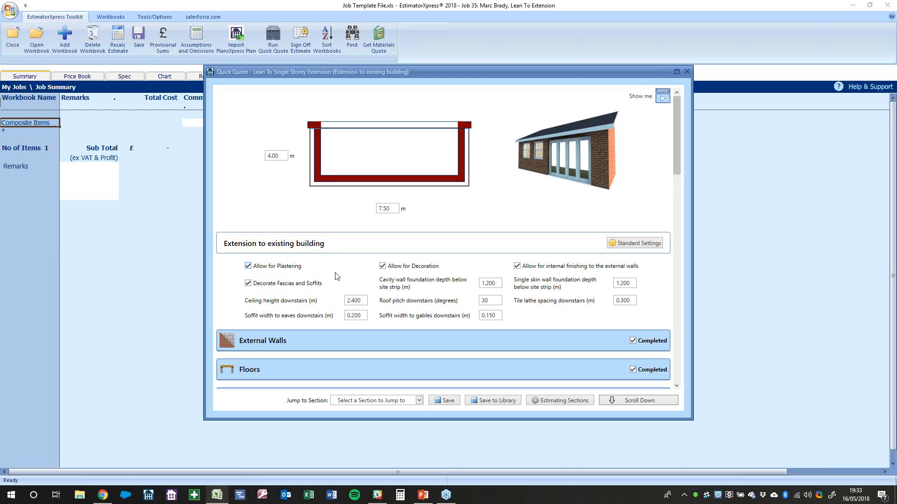
mouse_move(404, 274)
scroll(426, 278, "down", 15)
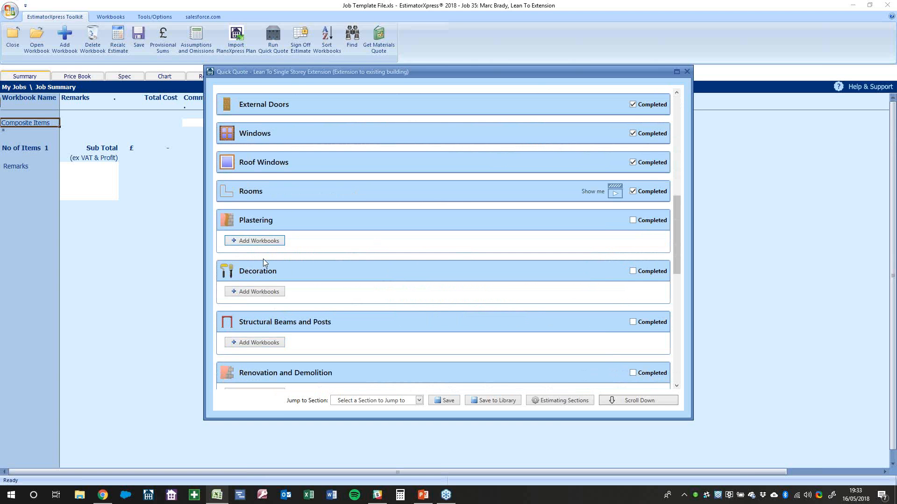
Add a Complete Room Plastering workbook, decline room estimating, then delete it again
left_click(266, 243)
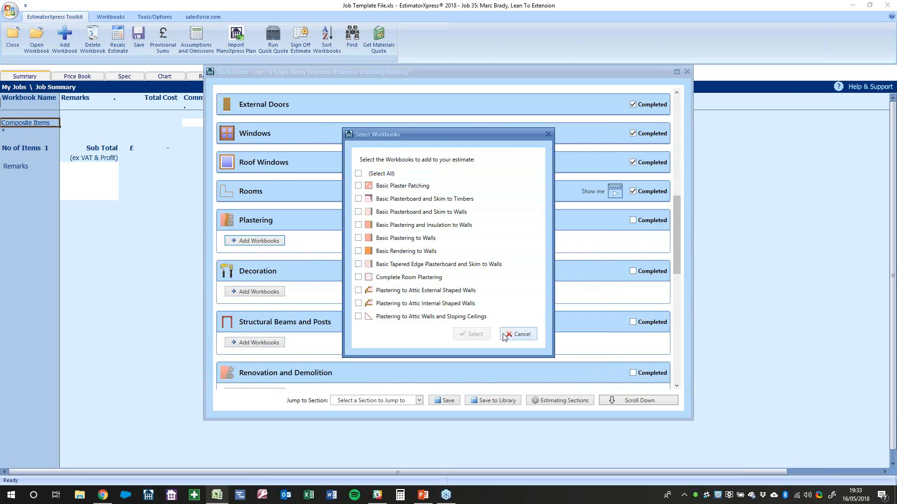
left_click(408, 280)
left_click(483, 330)
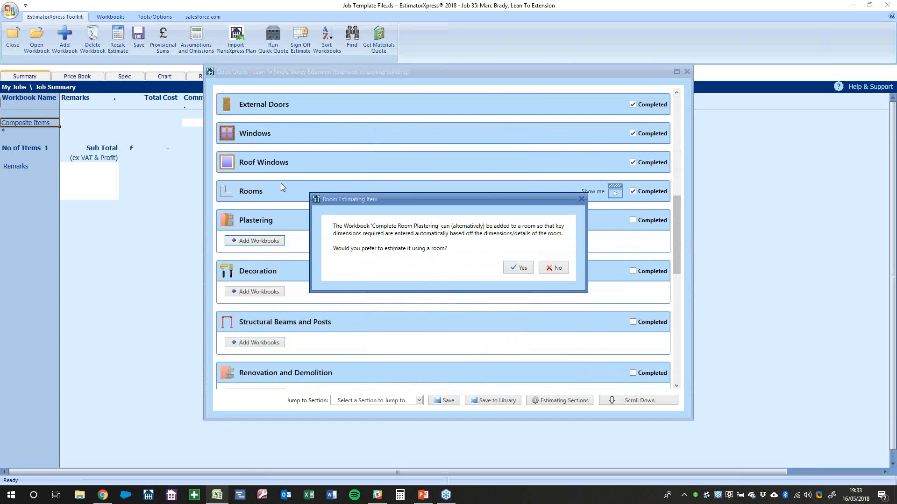
left_click(557, 268)
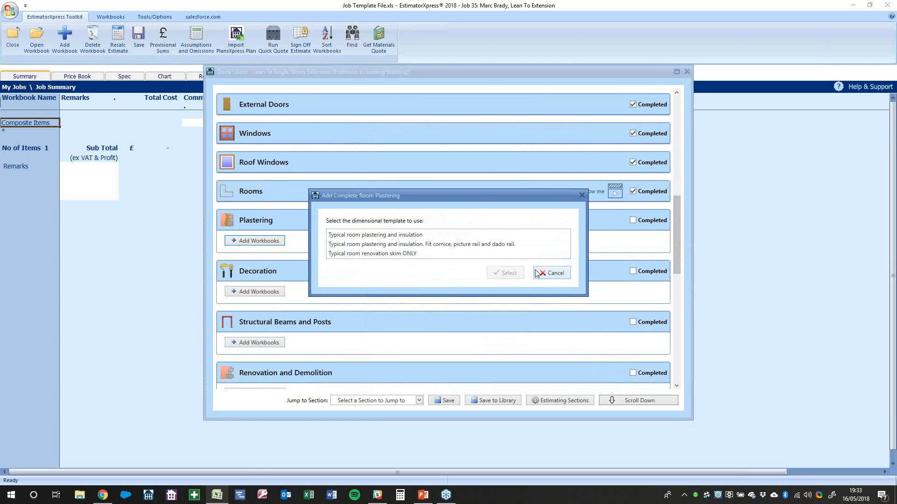
left_click(555, 276)
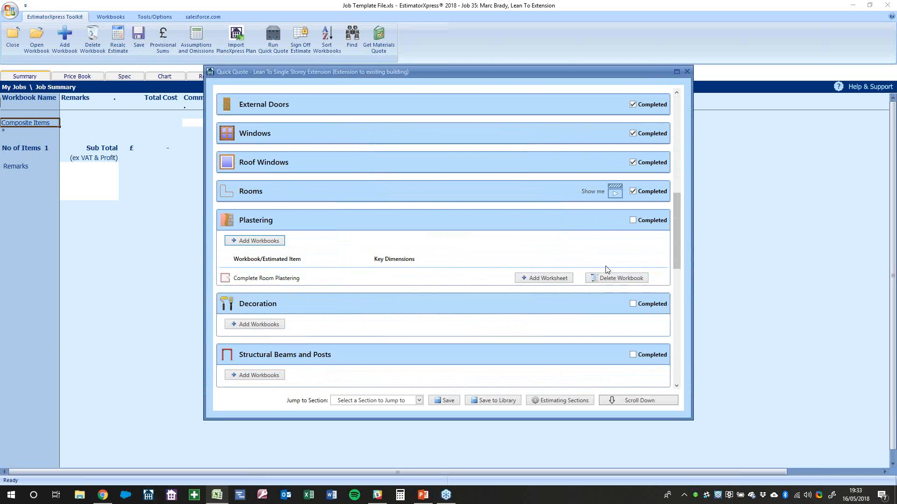
left_click(621, 279)
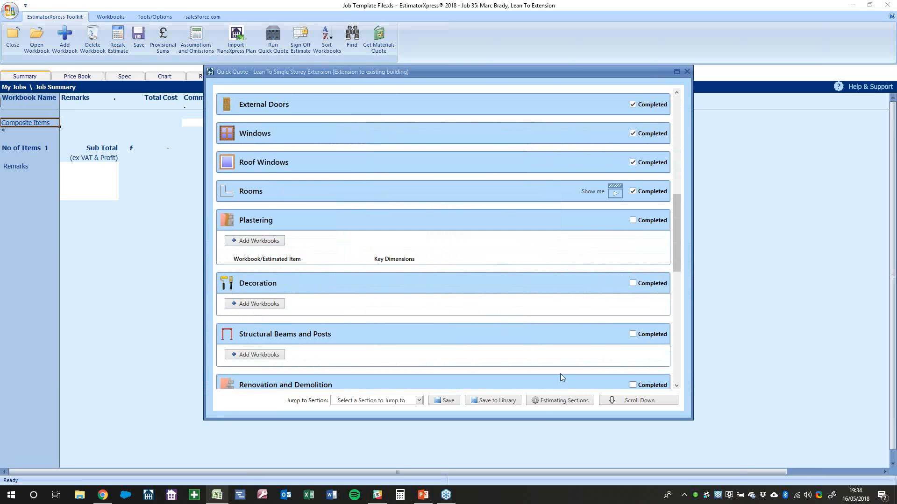
Drop Decoration and then Plastering from the chosen estimating sections
left_click(544, 405)
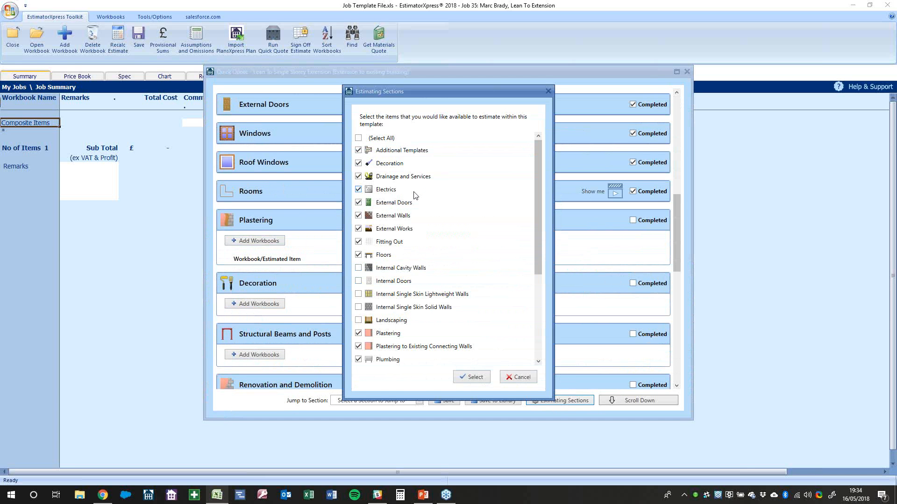
left_click(398, 166)
left_click(472, 377)
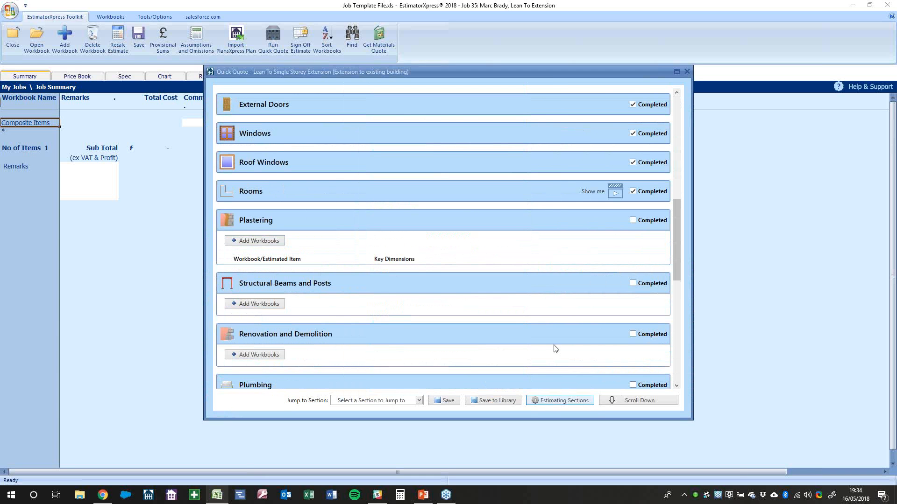
left_click(580, 402)
scroll(381, 283, "down", 2)
left_click(386, 267)
left_click(481, 378)
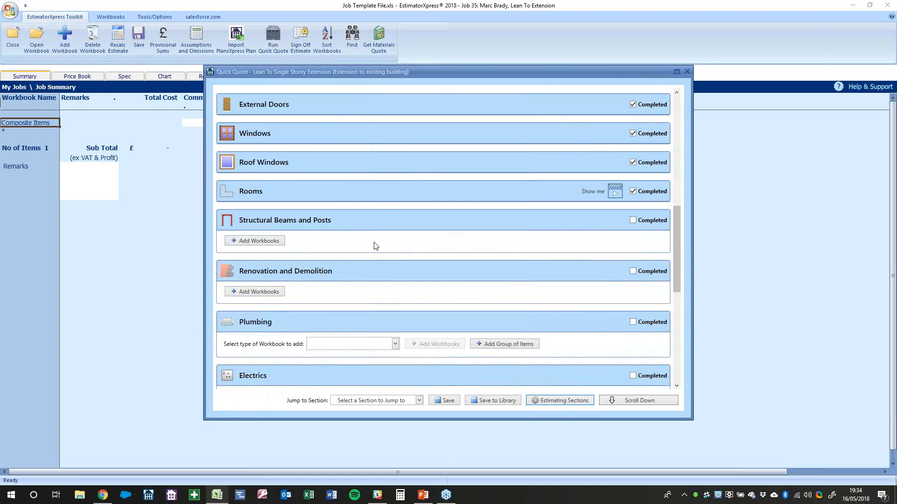
scroll(376, 246, "up", 2)
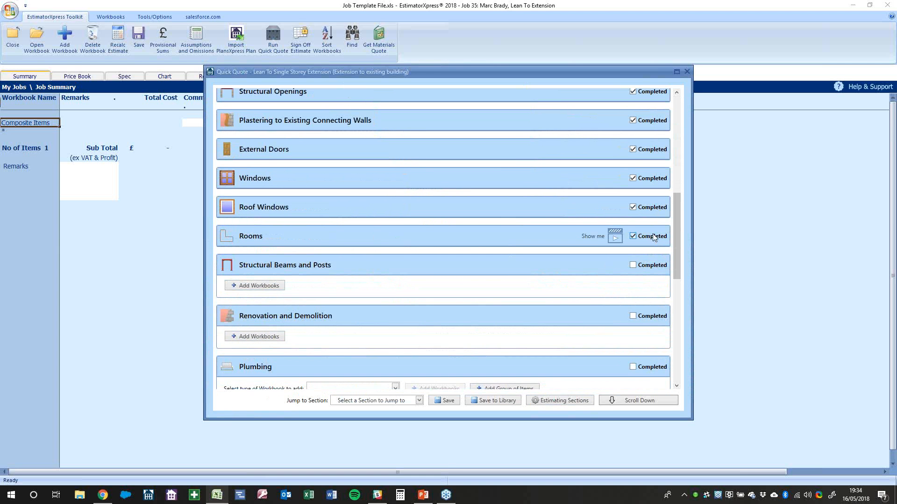
Untick and re-tick Rooms Completed, then scroll through the quick quote to review it
left_click(635, 236)
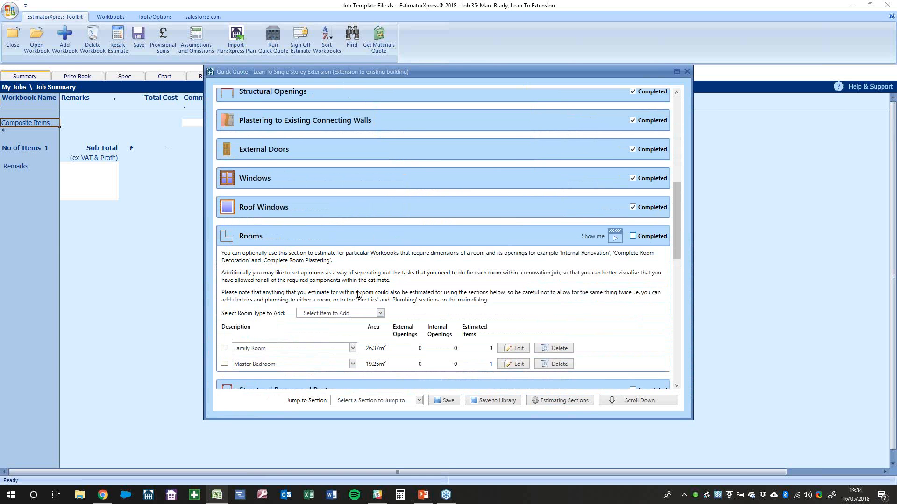
left_click(652, 237)
scroll(506, 280, "up", 10)
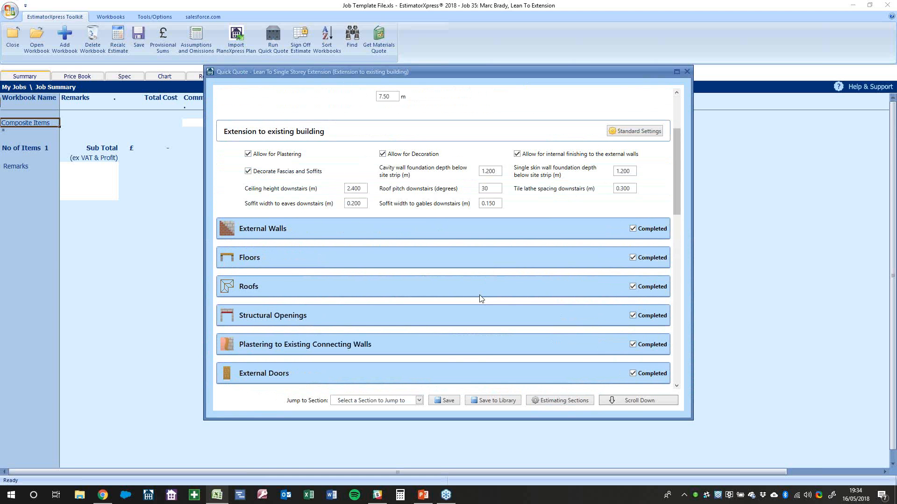
scroll(480, 299, "down", 11)
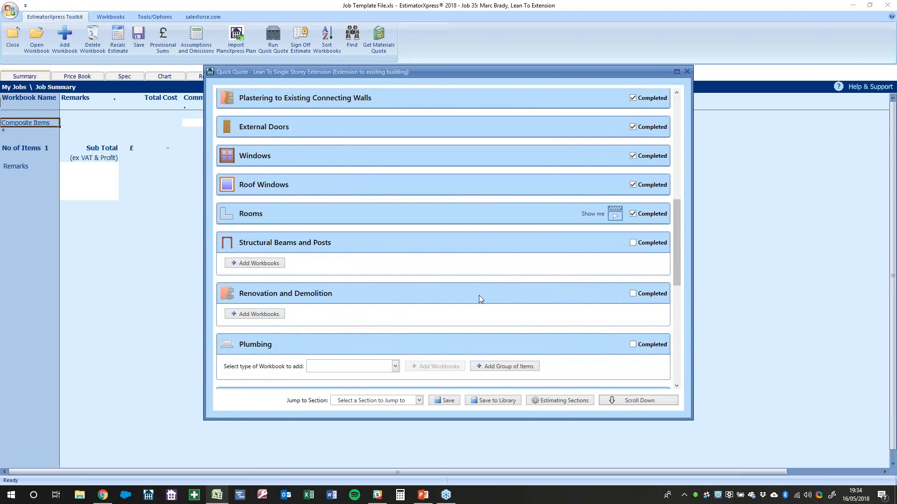
scroll(347, 265, "up", 15)
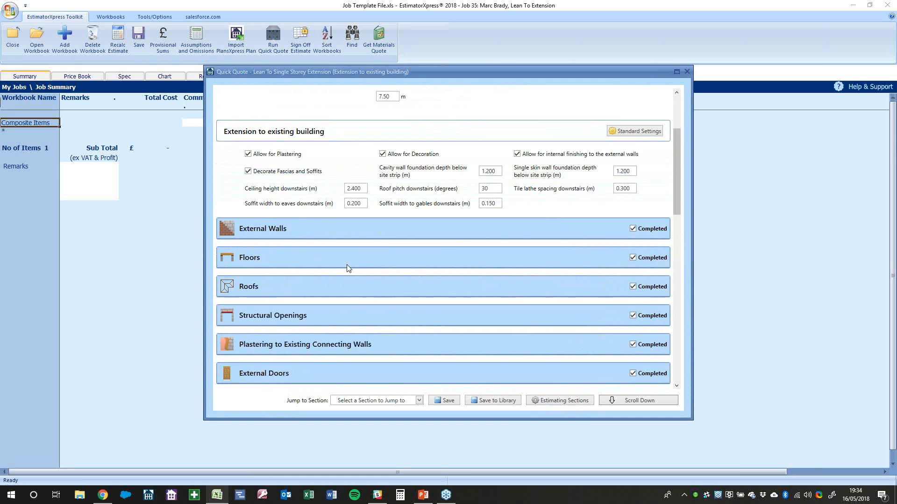
scroll(391, 351, "down", 13)
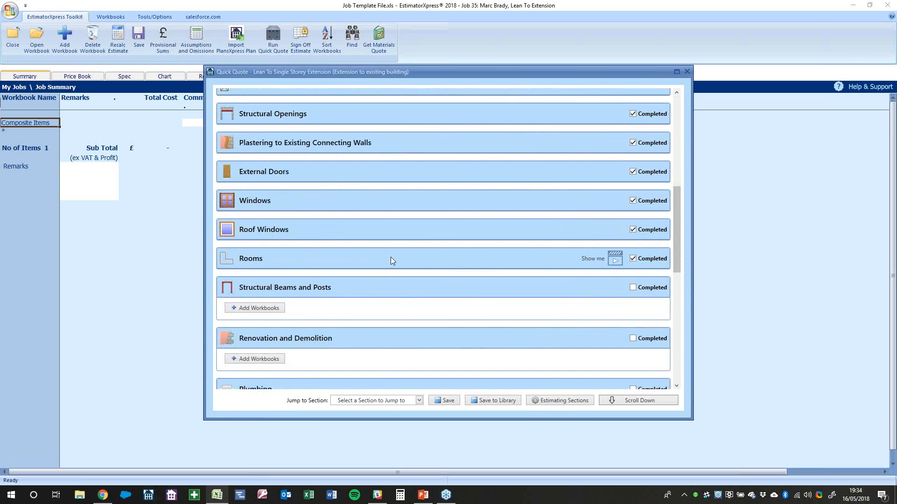
scroll(392, 259, "up", 1)
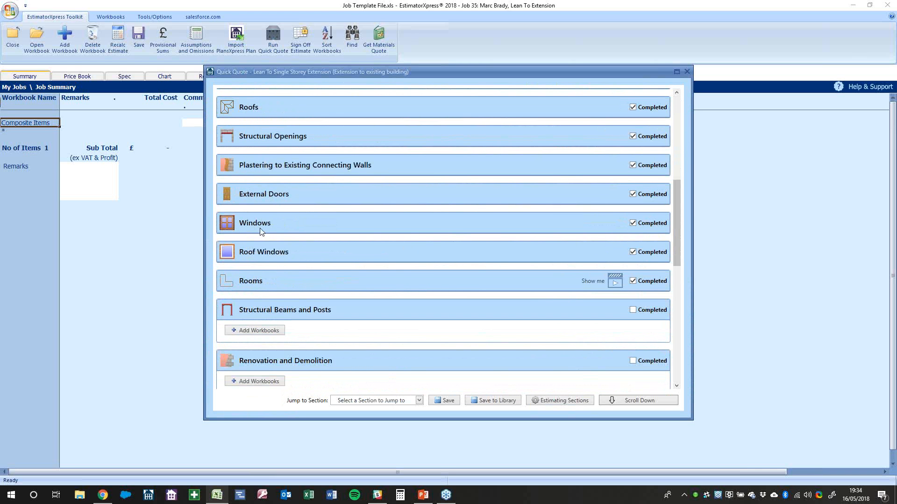
scroll(280, 229, "up", 2)
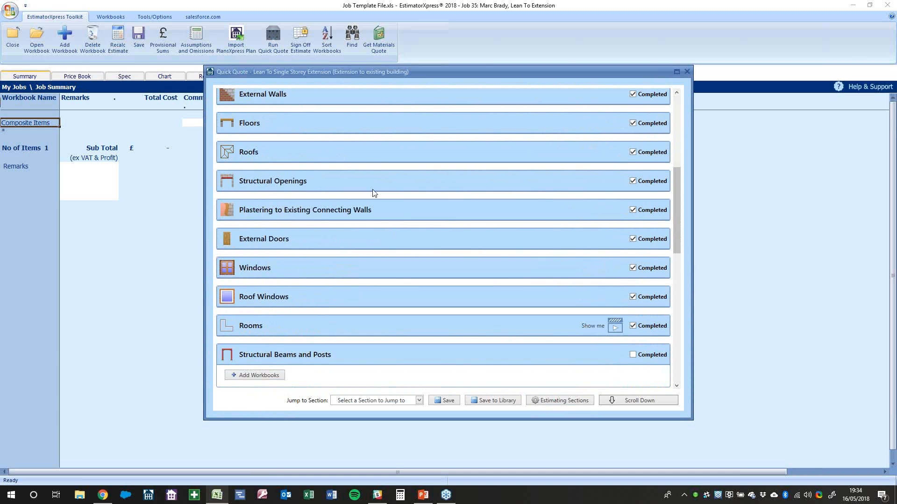
Remove the Large Opening item from Structural Openings and mark that section completed
left_click(633, 181)
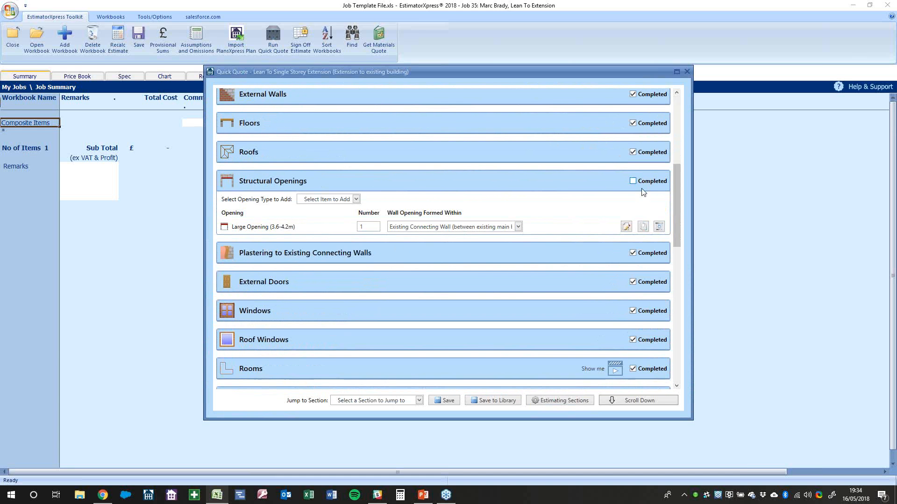
left_click(663, 231)
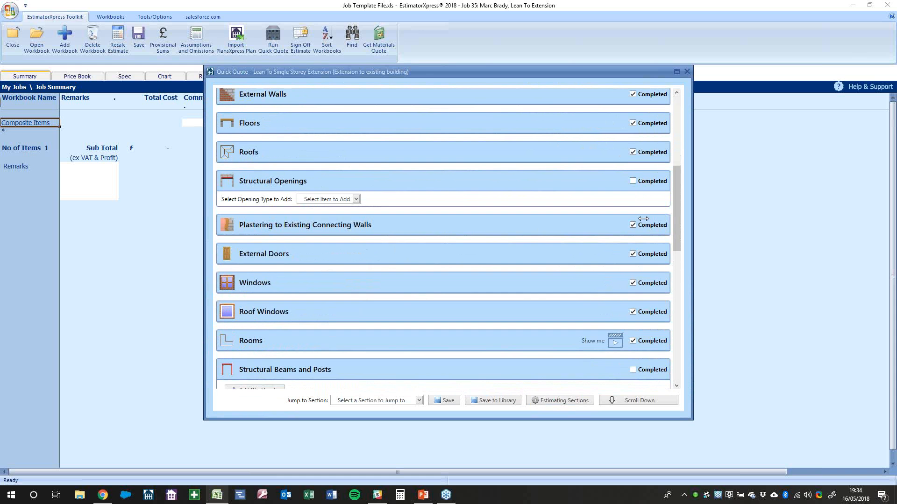
left_click(662, 185)
scroll(365, 350, "down", 3)
Add a Fabricated Steel Beam workbook sized UB 203 x 102 x 23 Kg, with crane days
left_click(257, 286)
left_click(386, 255)
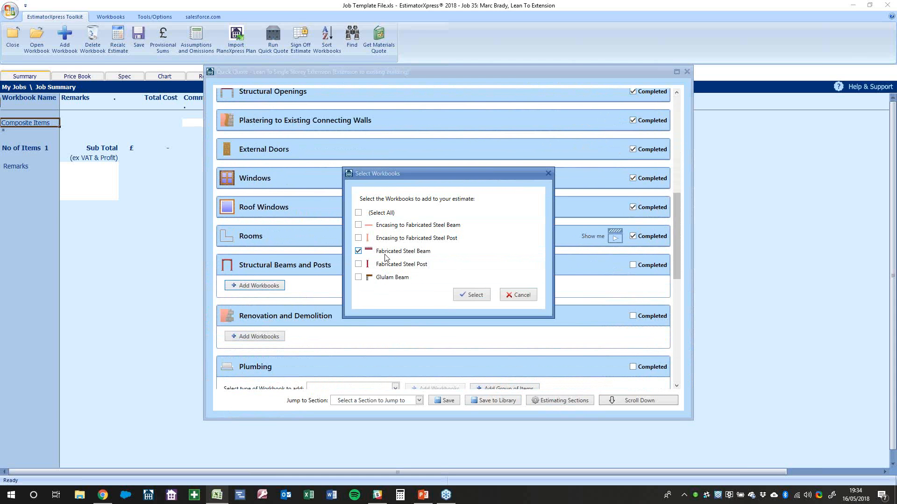
left_click(467, 295)
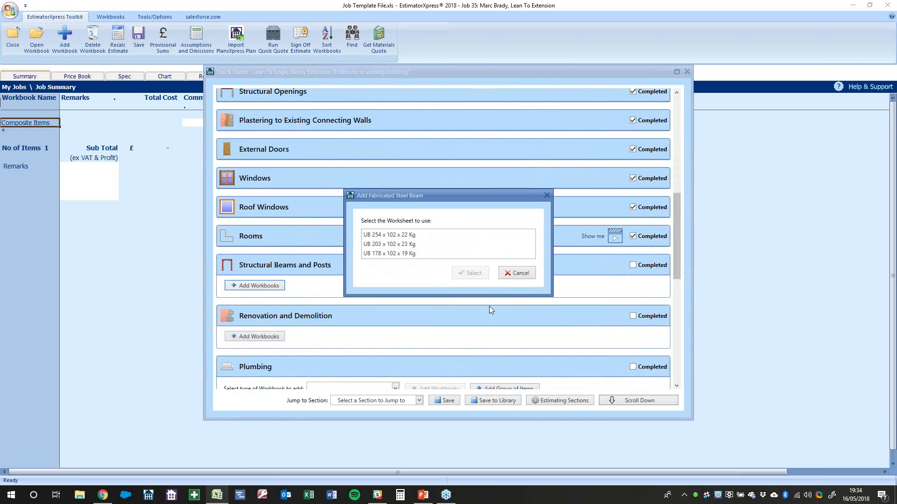
left_click(398, 246)
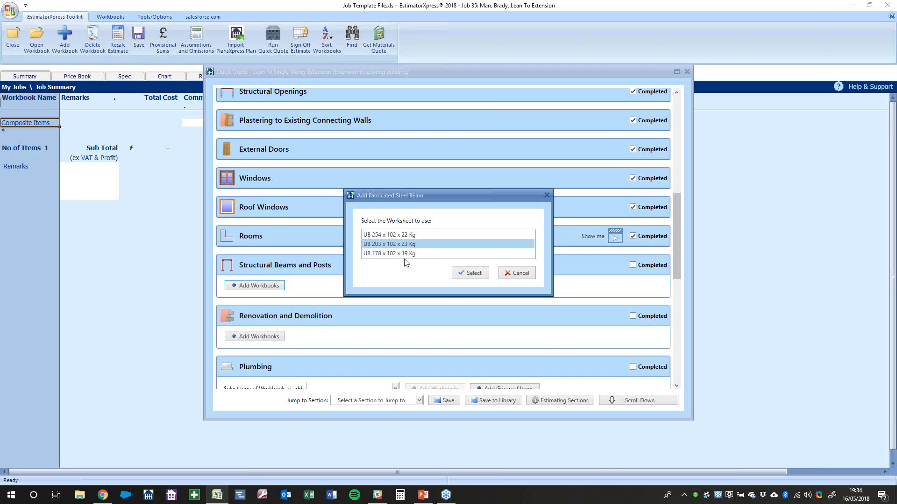
left_click(480, 277)
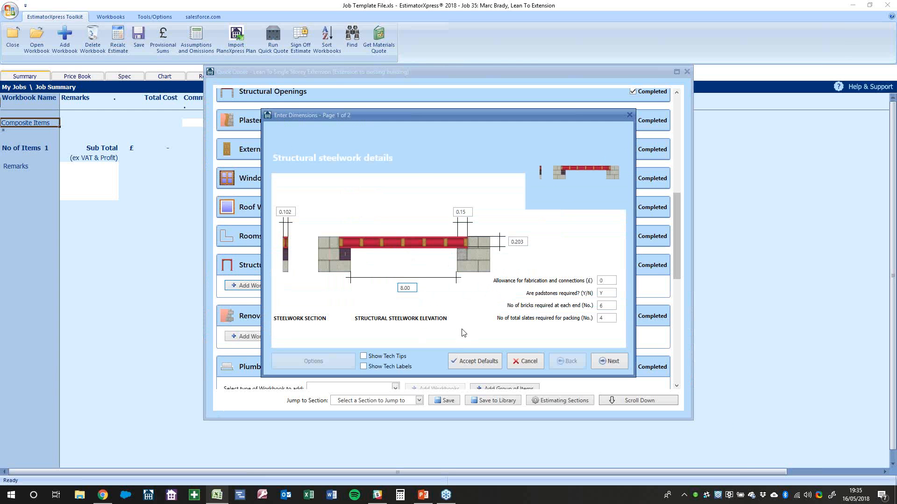
left_click(610, 362)
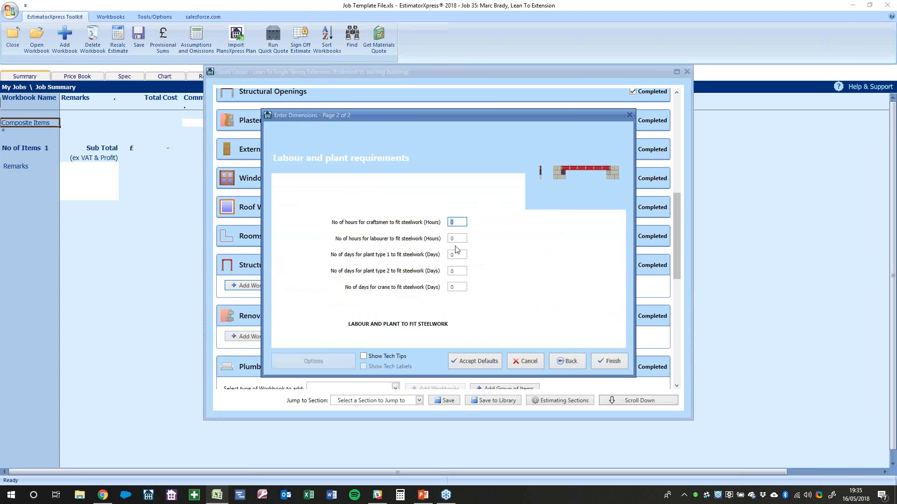
left_click(453, 288)
left_click(612, 361)
Mark Structural Beams and Posts completed and bring up the Renovation and Demolition workbooks
left_click(648, 268)
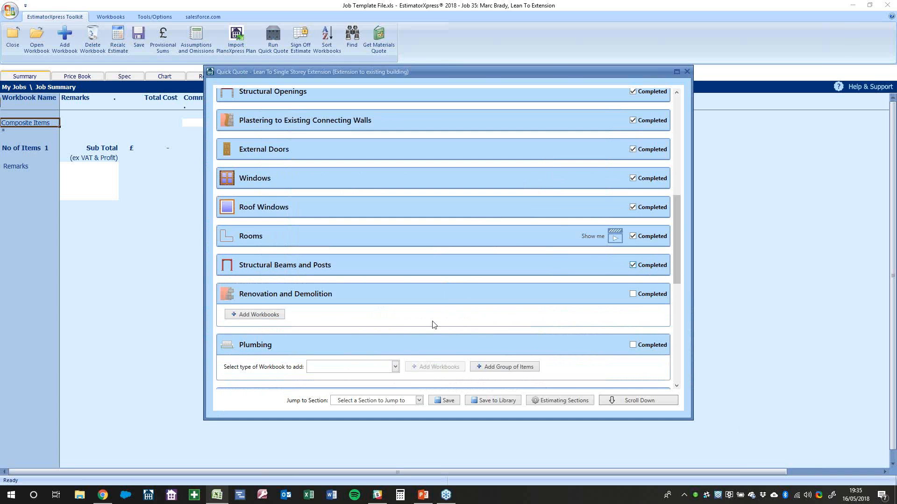
scroll(388, 296, "down", 1)
left_click(258, 269)
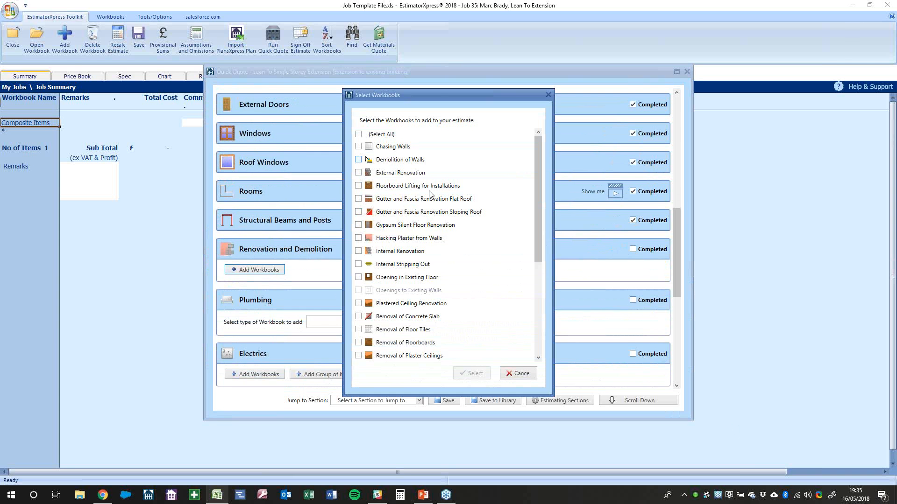
Add a Demolition of Walls workbook using the small area of external wall template
left_click(514, 374)
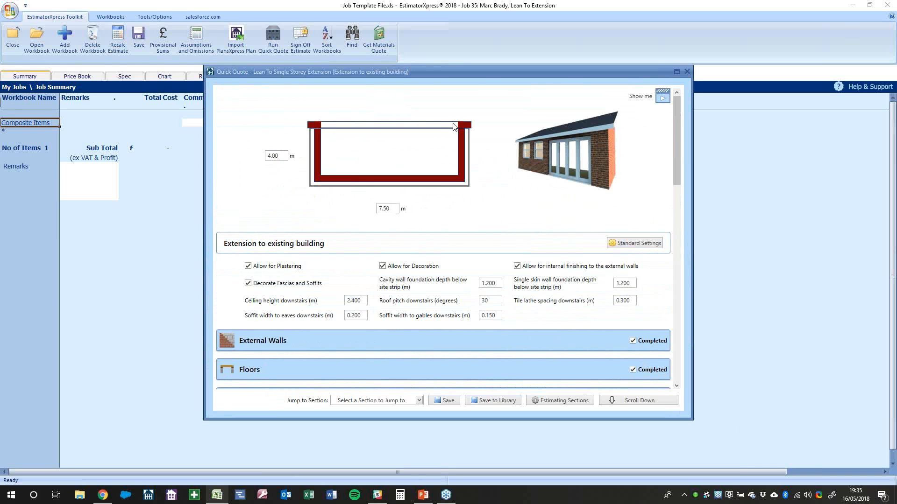
scroll(433, 342, "down", 10)
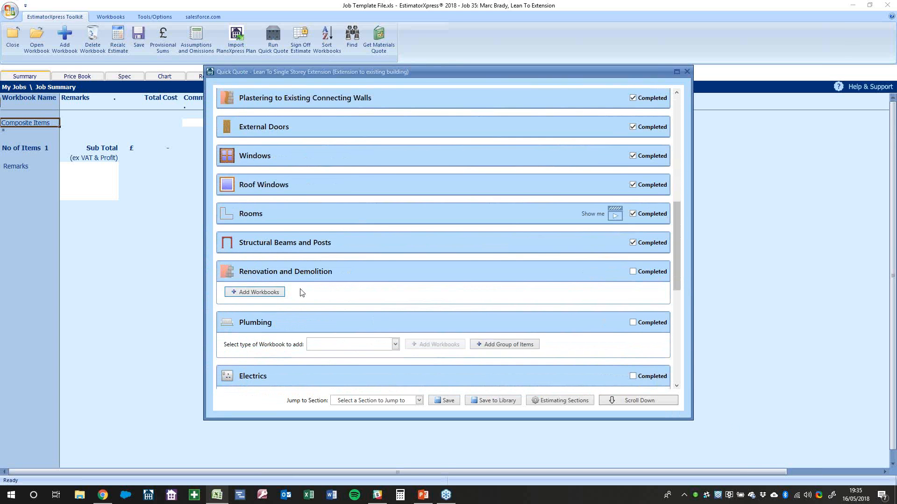
left_click(273, 293)
left_click(396, 160)
left_click(469, 374)
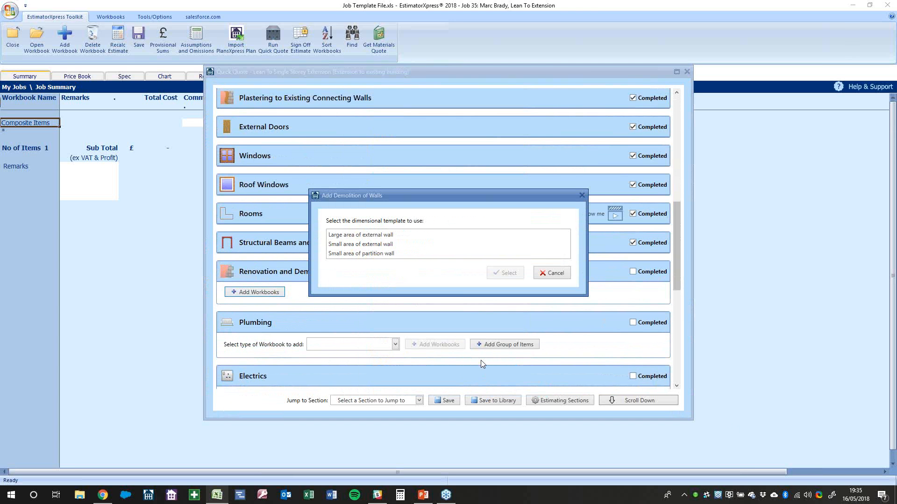
left_click(377, 245)
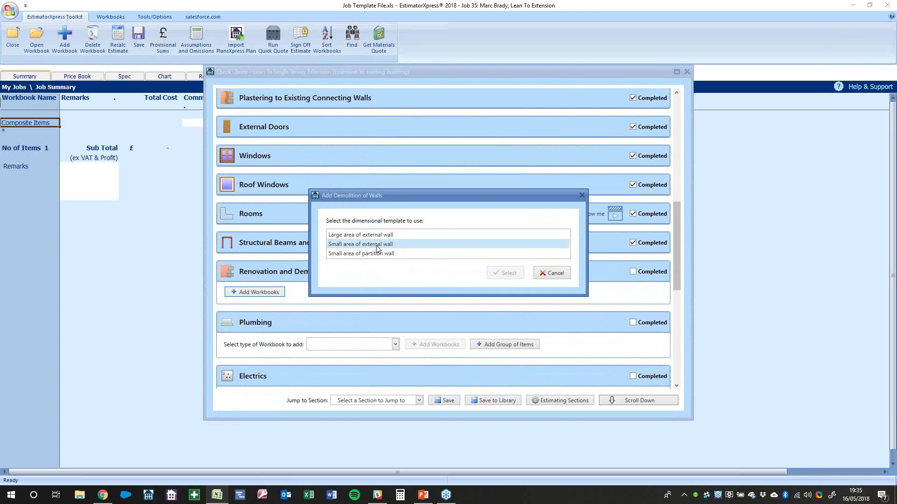
left_click(512, 275)
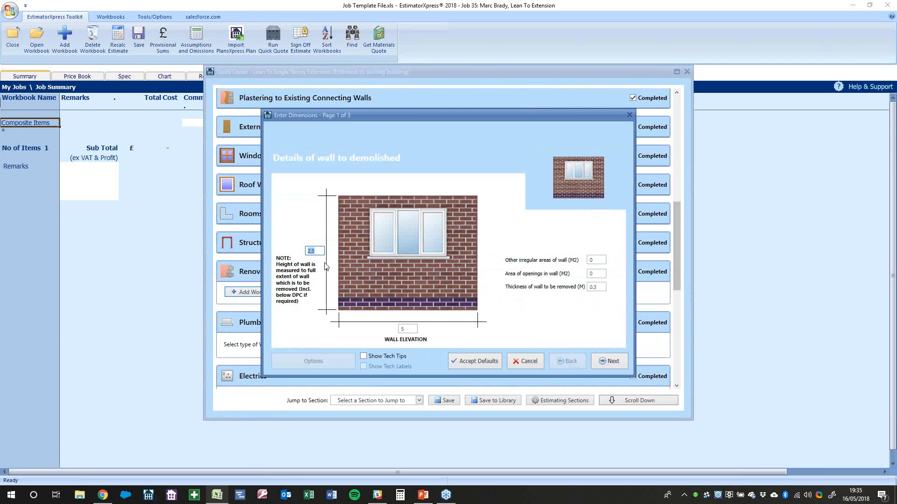
Set the wall to 2.4 high and 7 wide, finish the wizard, and mark the section completed
key("BackSpace")
type("2.4")
left_click(404, 329)
type("7")
left_click(613, 364)
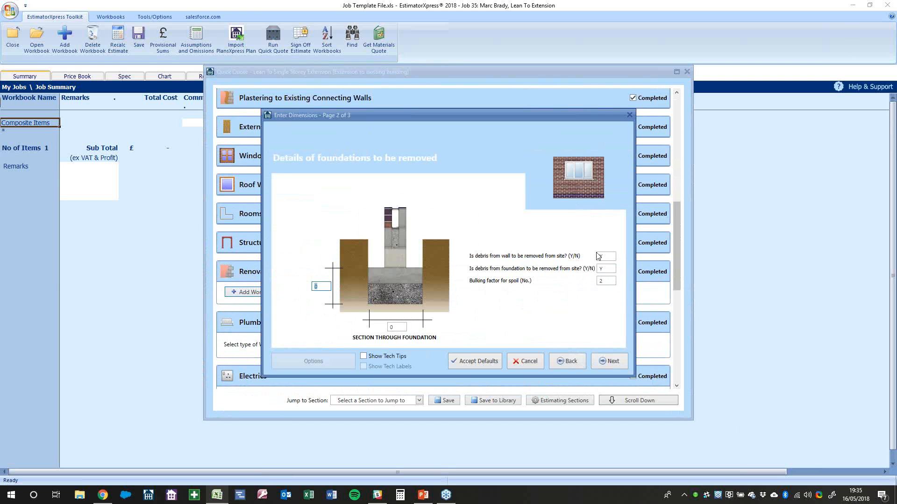
left_click(597, 363)
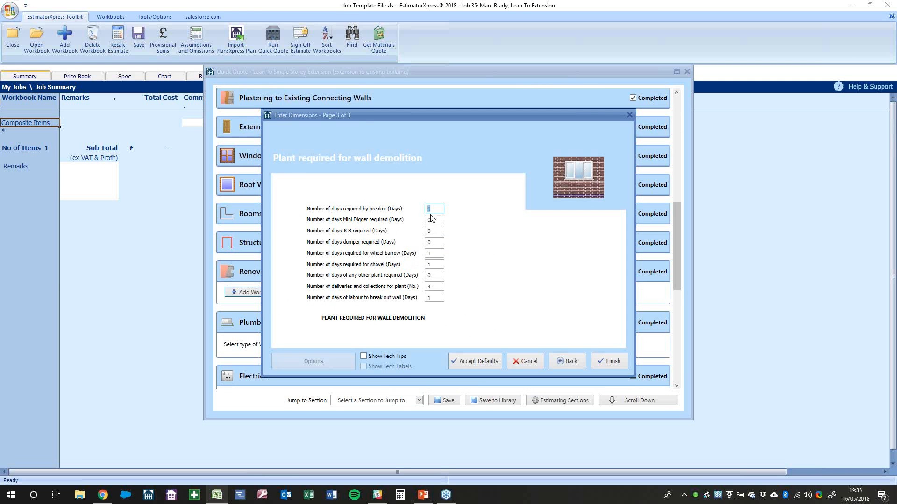
left_click(429, 265)
left_click(615, 362)
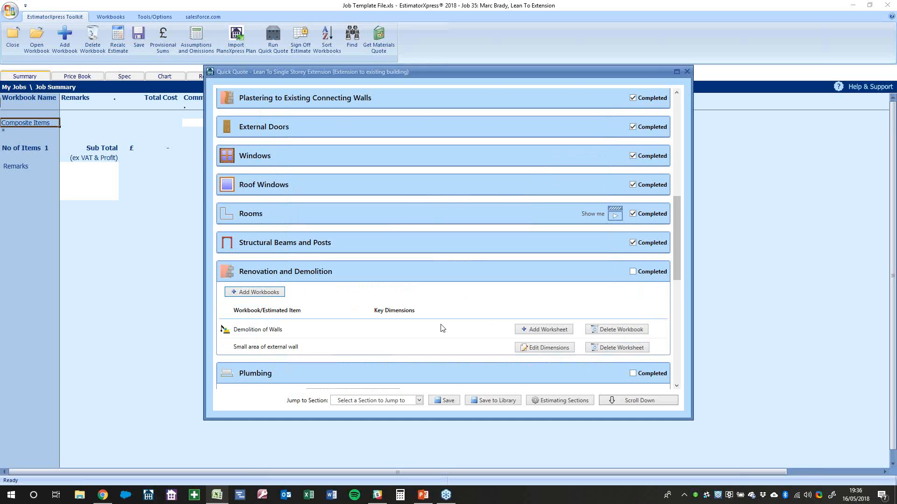
left_click(667, 273)
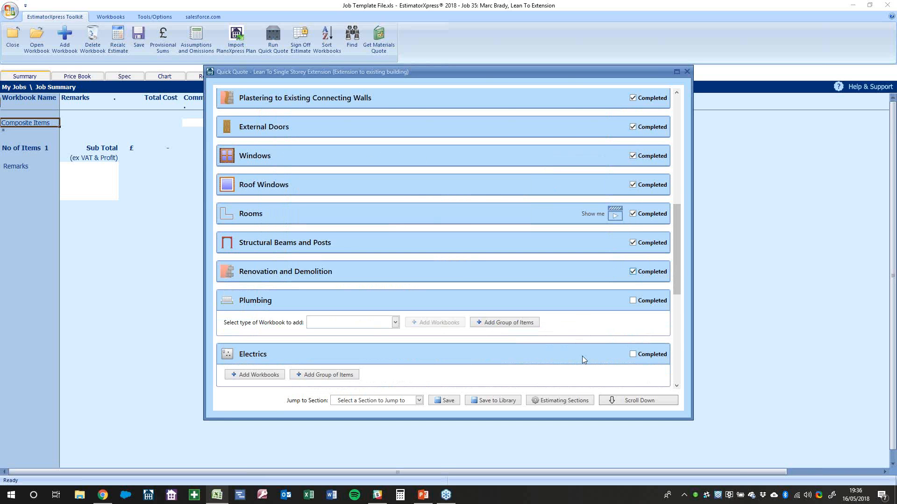
Try adding a Toilet Cubicle workbook with the Three Cubicles template, then abandon it
scroll(336, 247, "up", 15)
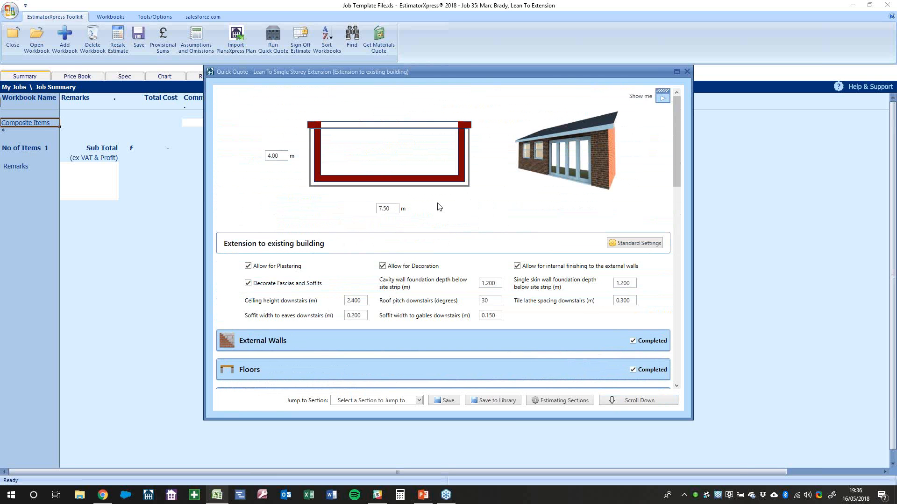
scroll(441, 209, "down", 15)
scroll(441, 214, "down", 3)
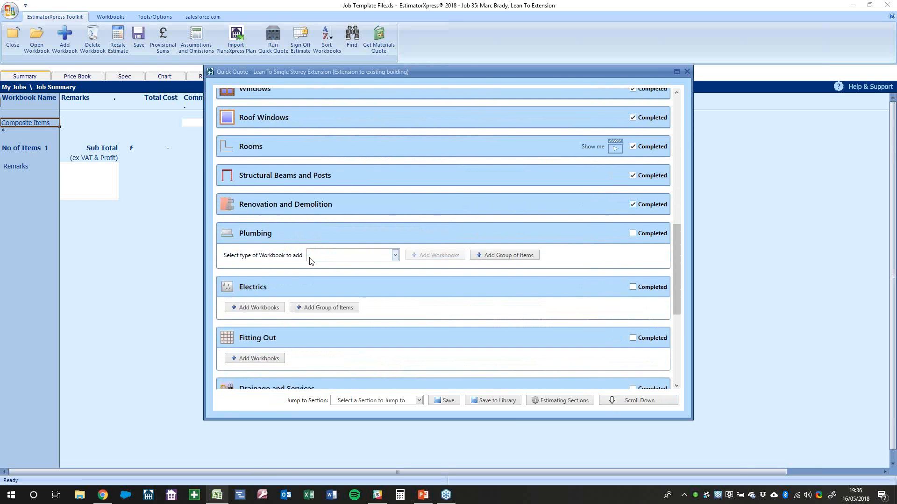
left_click(324, 257)
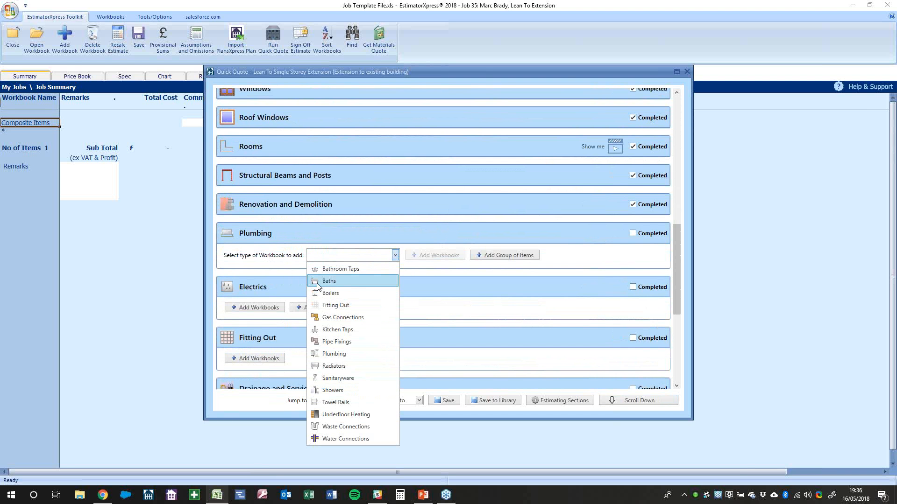
left_click(340, 354)
left_click(434, 255)
left_click(392, 257)
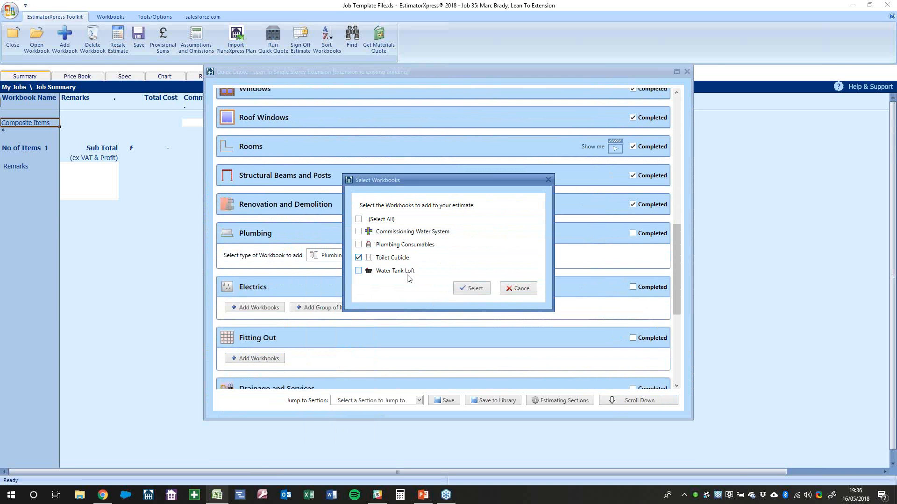
left_click(471, 289)
left_click(359, 254)
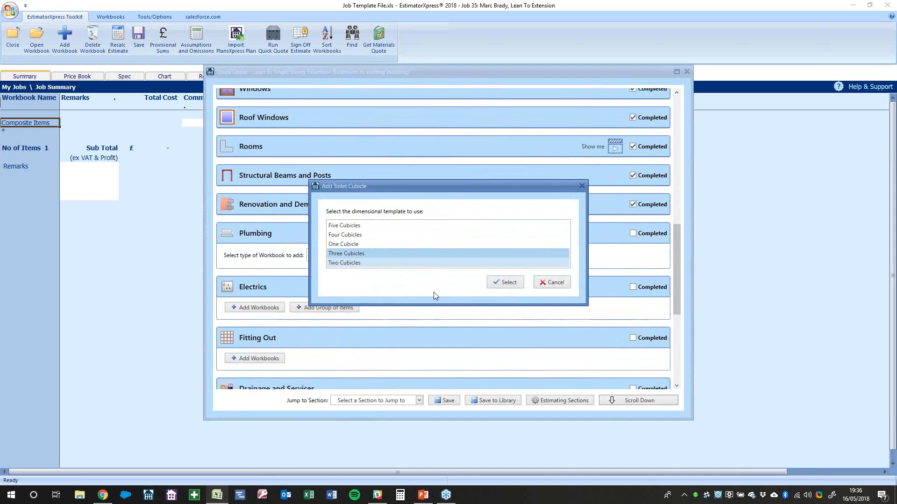
left_click(554, 284)
Add the Bath Virgo Solus workbook from the Baths type to Plumbing
left_click(606, 299)
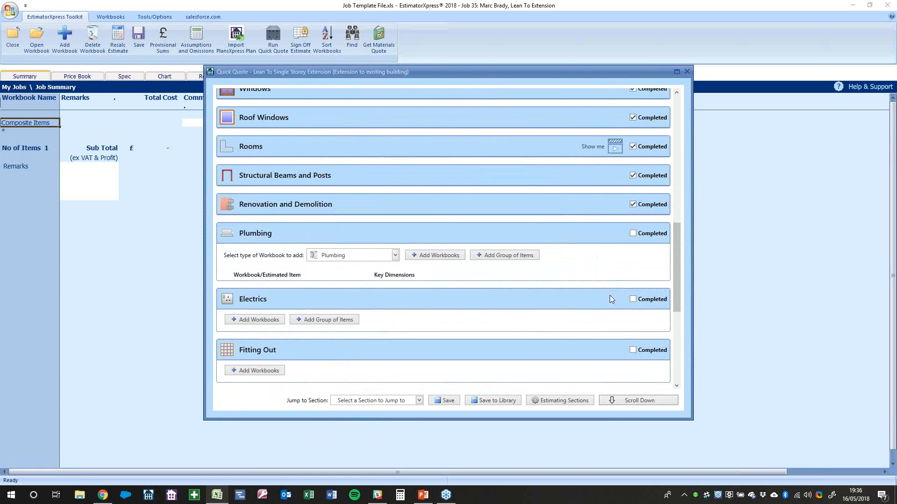
left_click(394, 255)
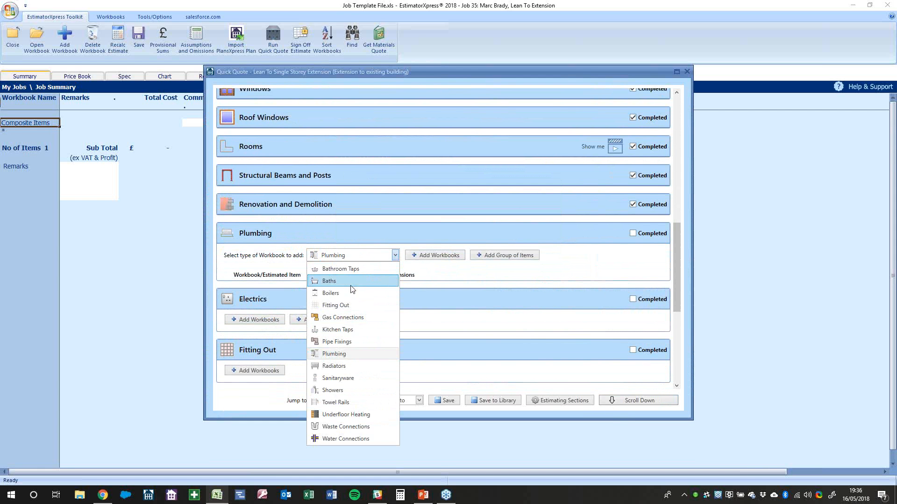
left_click(351, 287)
left_click(427, 257)
left_click(400, 238)
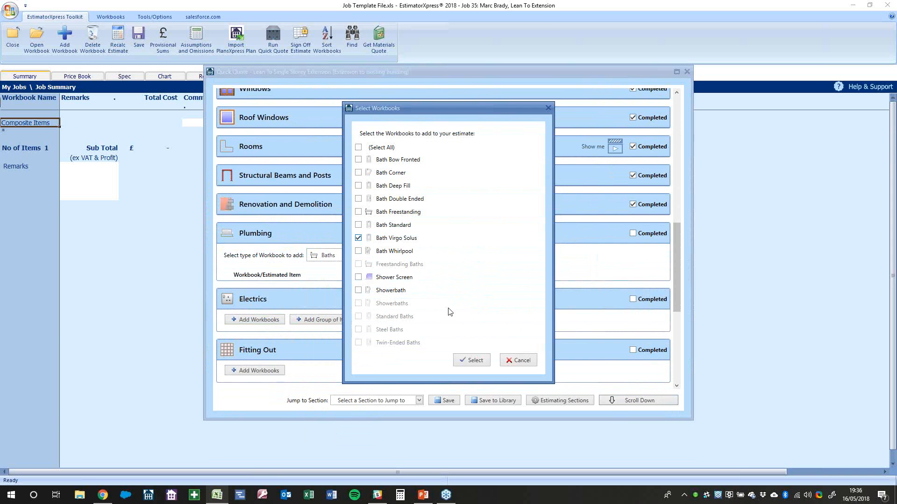
left_click(472, 360)
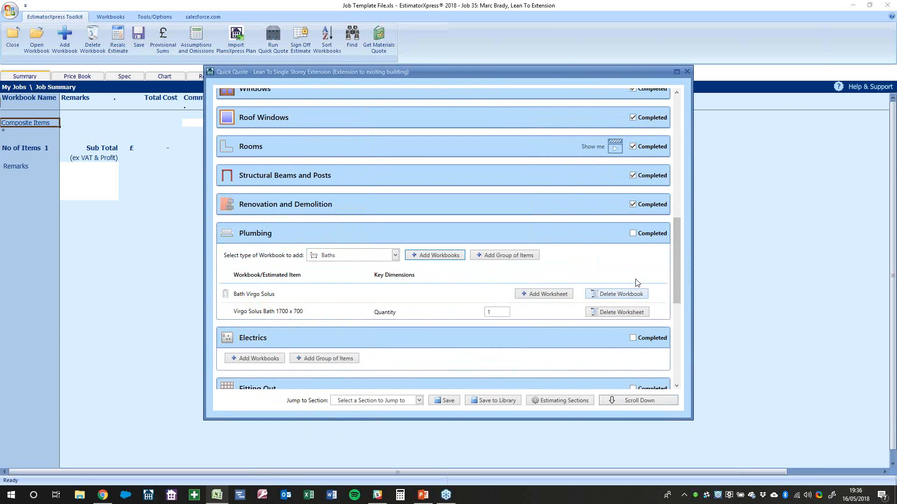
left_click(652, 234)
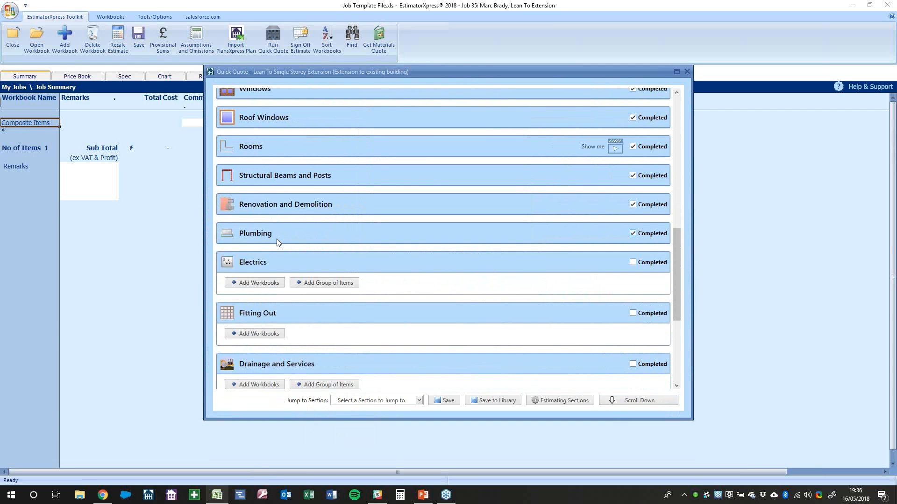
left_click(634, 232)
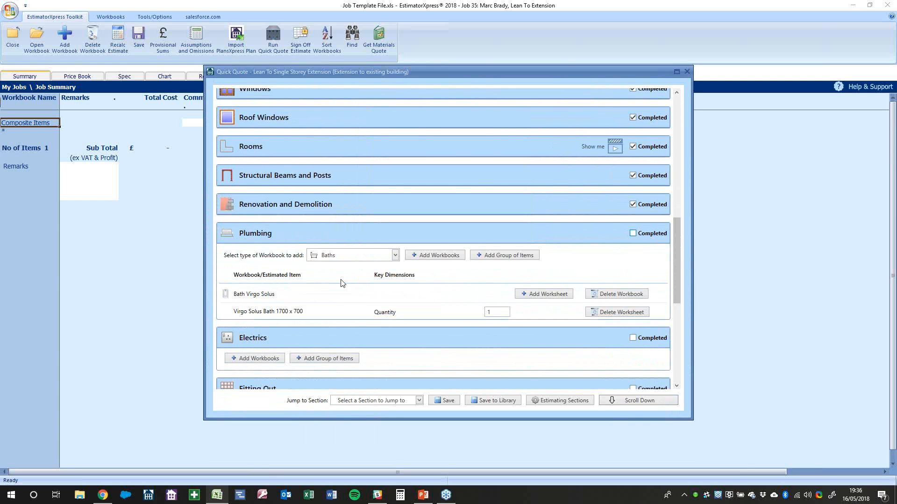
Add the basin-to-internal-soil-pipe item group with a quantity and accept the room size
left_click(488, 256)
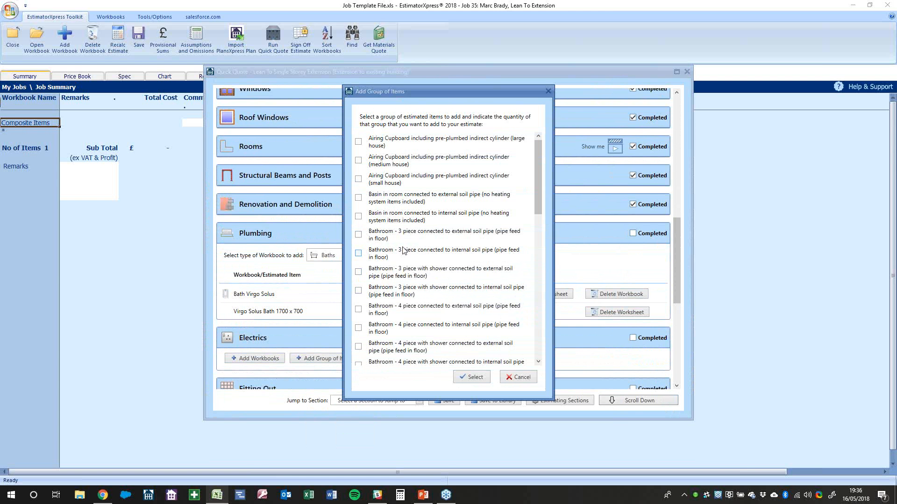
left_click(396, 221)
left_click(473, 377)
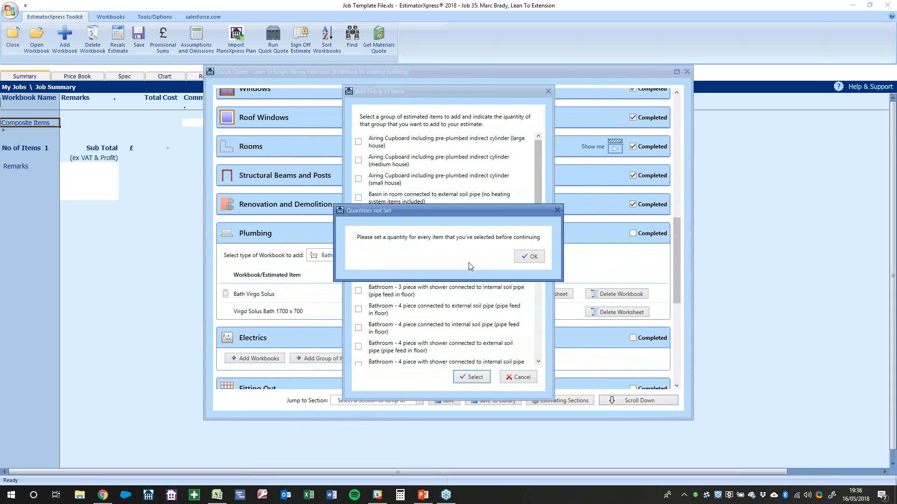
left_click(534, 257)
left_click(470, 378)
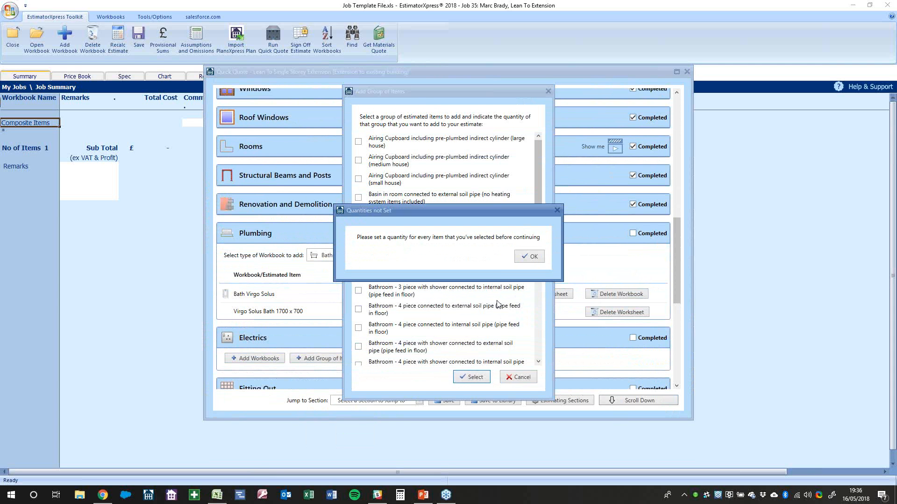
left_click(528, 257)
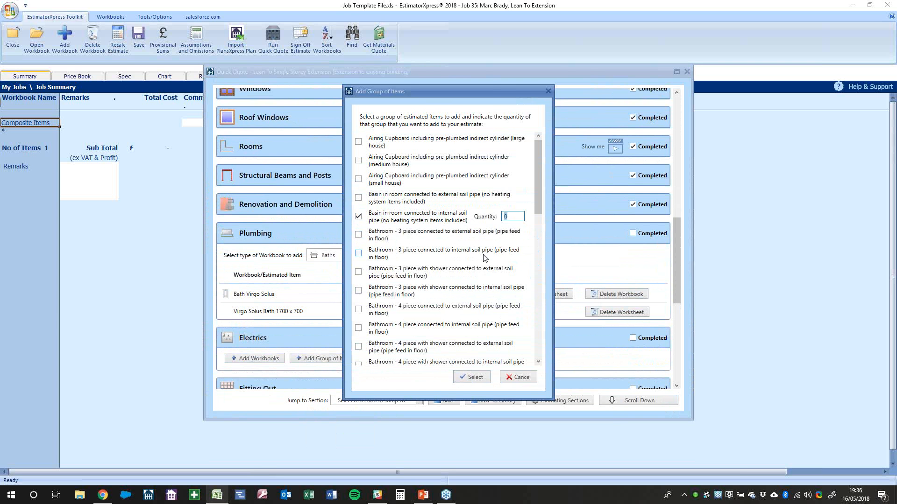
left_click(474, 376)
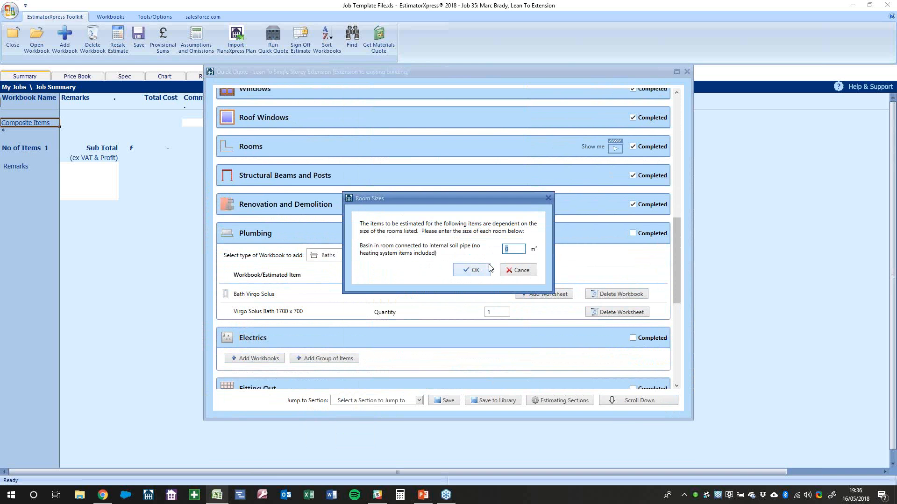
left_click(472, 270)
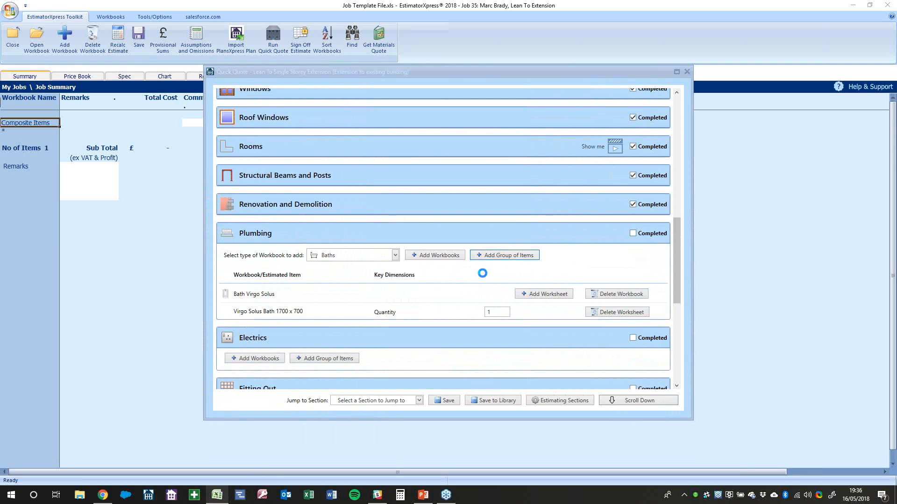
Review the added plumbing workbooks and mark Plumbing completed
scroll(401, 316, "down", 3)
scroll(303, 308, "down", 4)
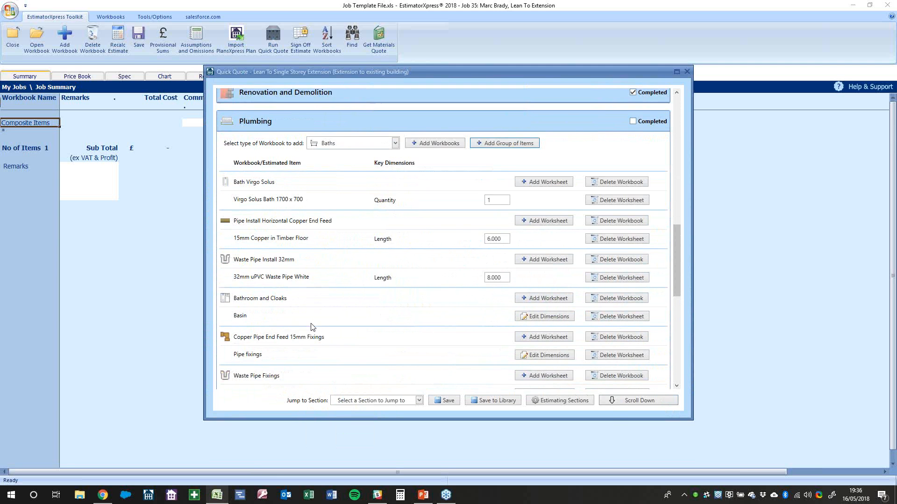
scroll(321, 325, "up", 3)
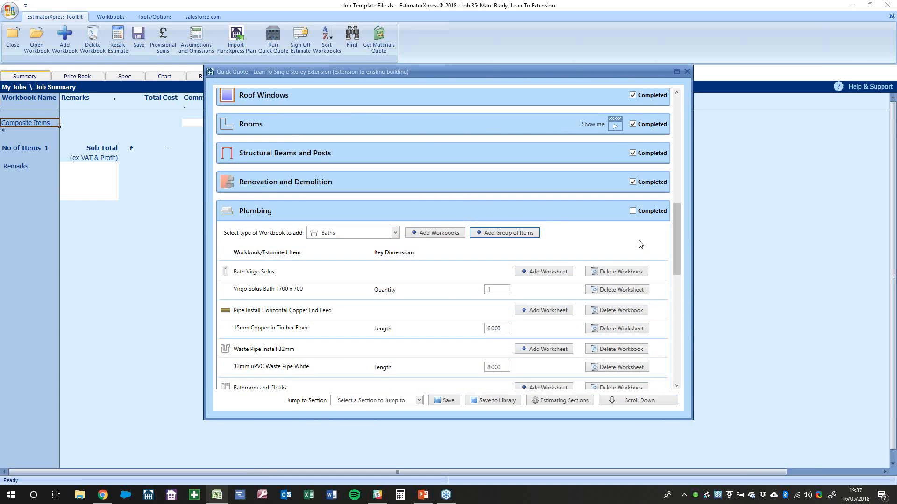
left_click(652, 211)
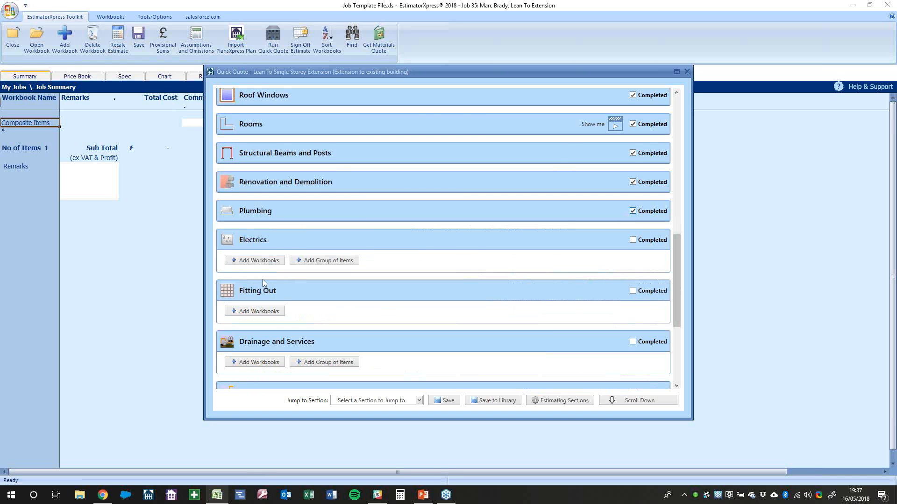
Look through the Electrics and Preliminaries workbook lists without adding any
left_click(266, 262)
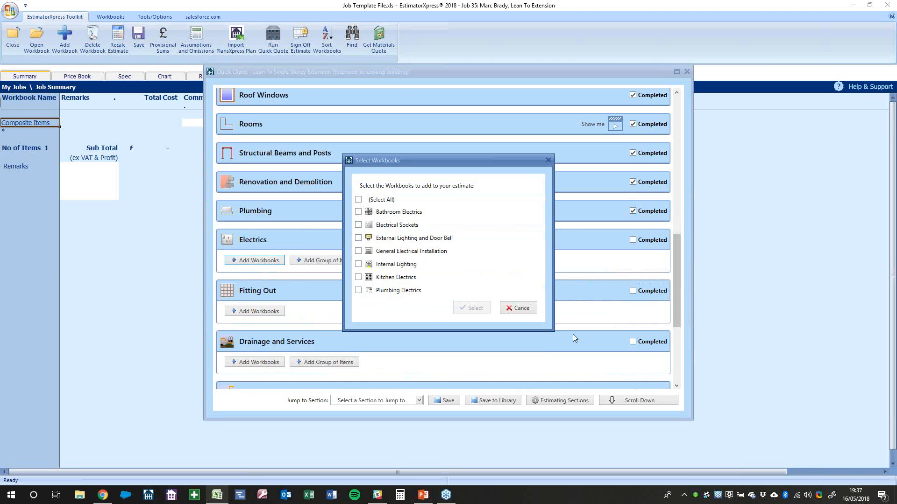
left_click(518, 308)
scroll(527, 343, "down", 3)
scroll(527, 344, "down", 1)
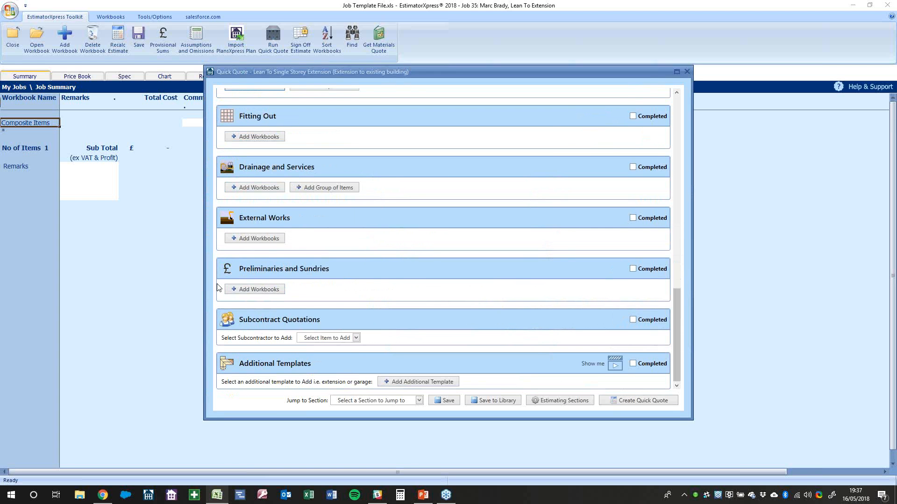
left_click(239, 290)
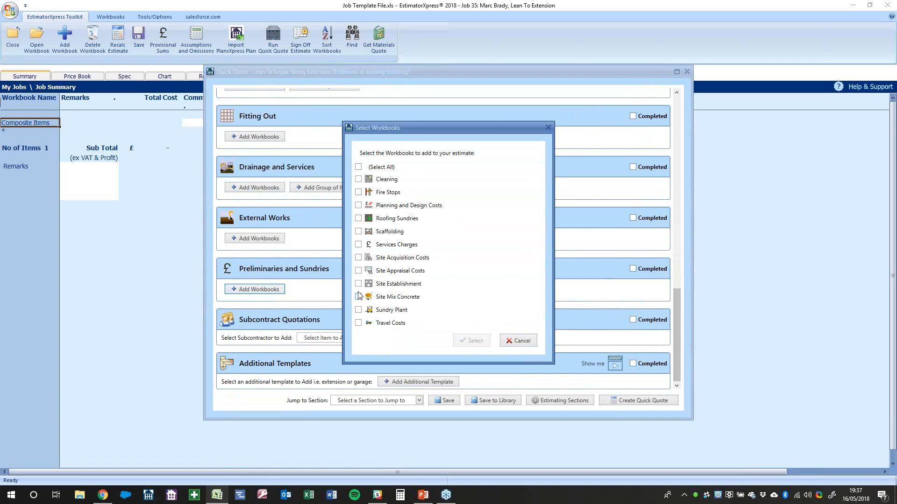
left_click(531, 344)
Add an Electrical Contractor quote with build phase Electrician 1st Fix costing £2000
left_click(326, 338)
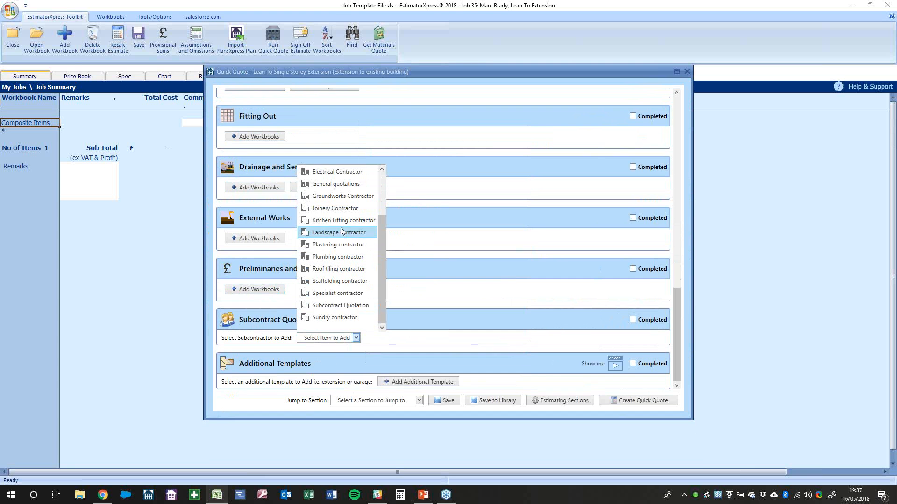
left_click(338, 173)
left_click(374, 371)
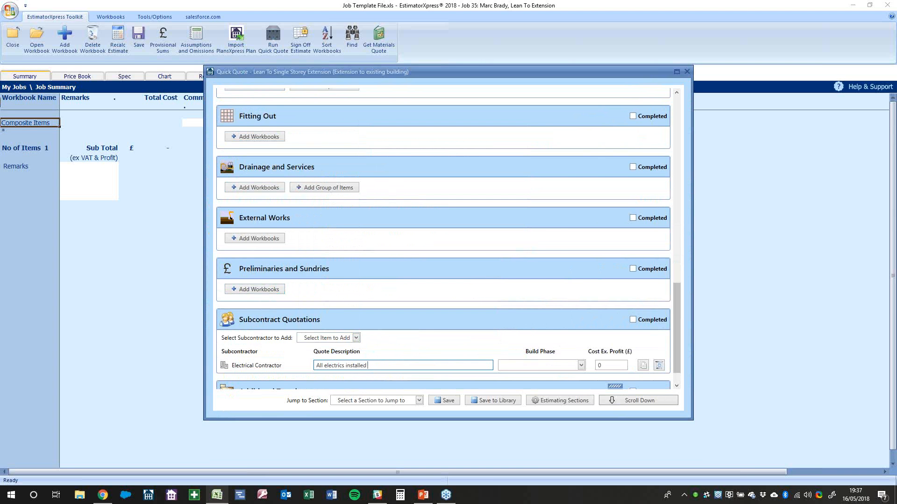
left_click(510, 366)
scroll(533, 278, "down", 1)
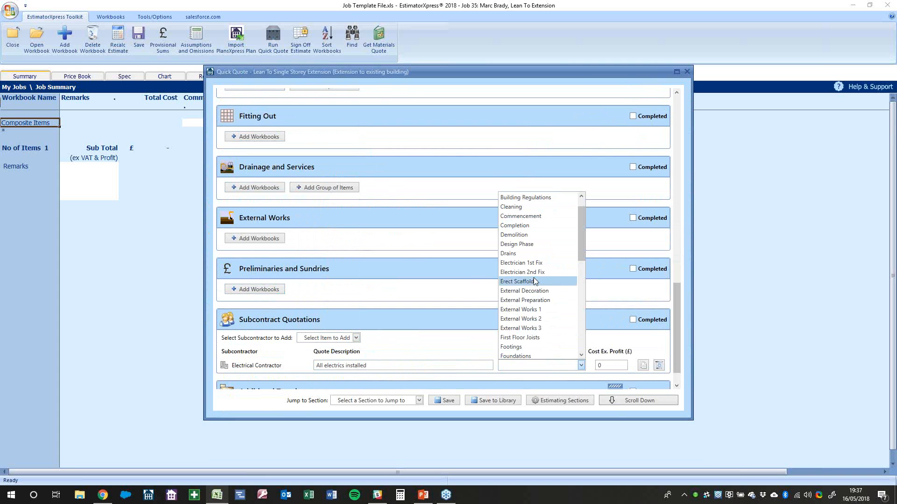
left_click(534, 264)
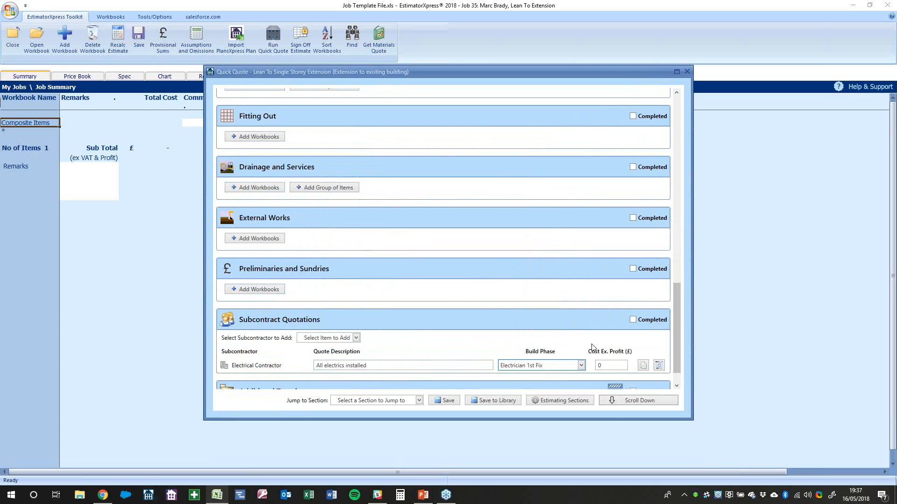
key("Tab")
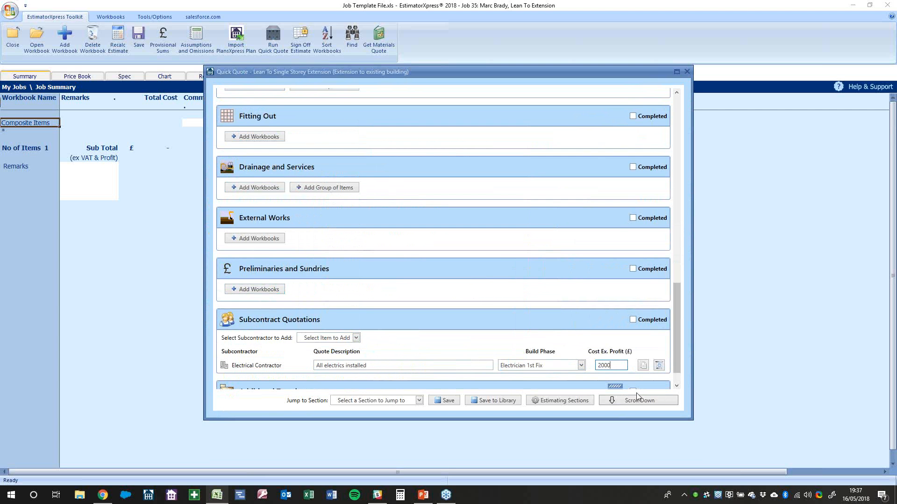
left_click(576, 329)
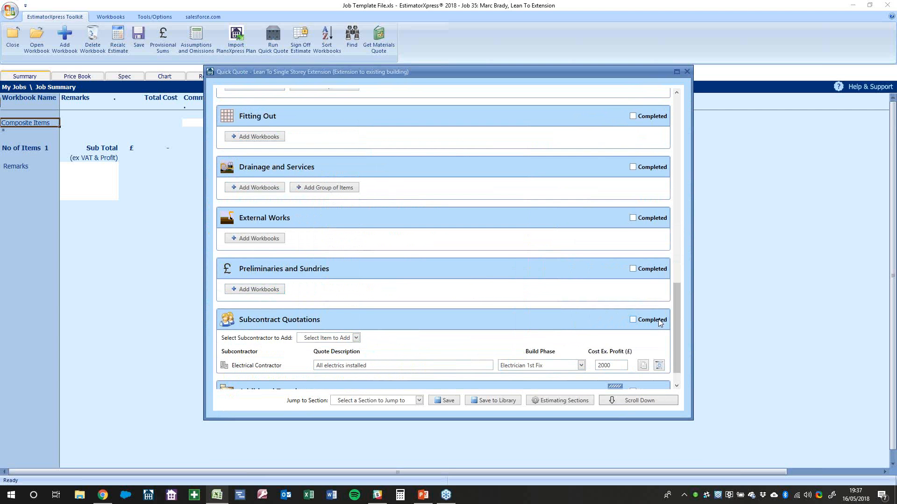
Add a Kitchen Fitting contractor quote with build phase Internal Fitting Out costing £5000
left_click(311, 341)
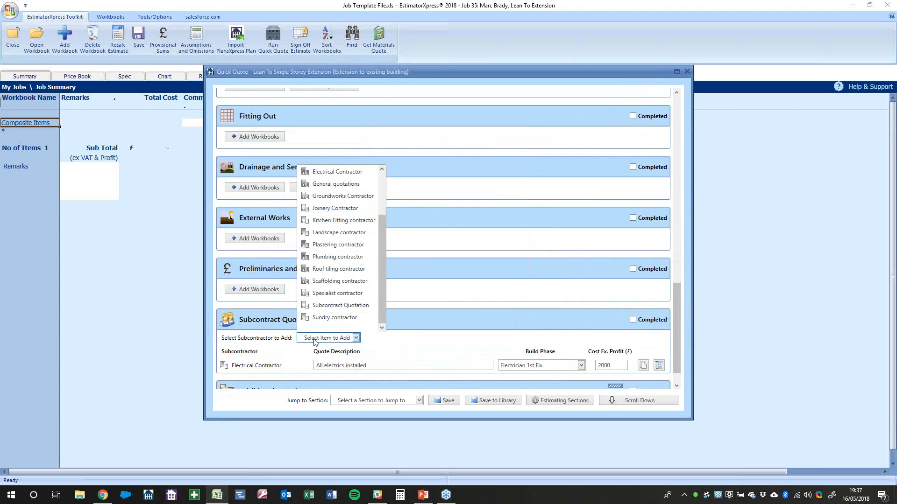
left_click(329, 225)
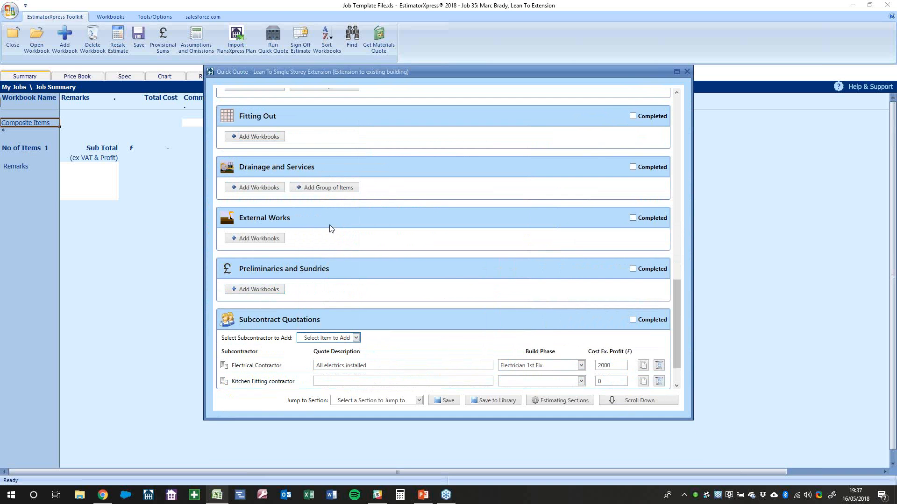
left_click(324, 381)
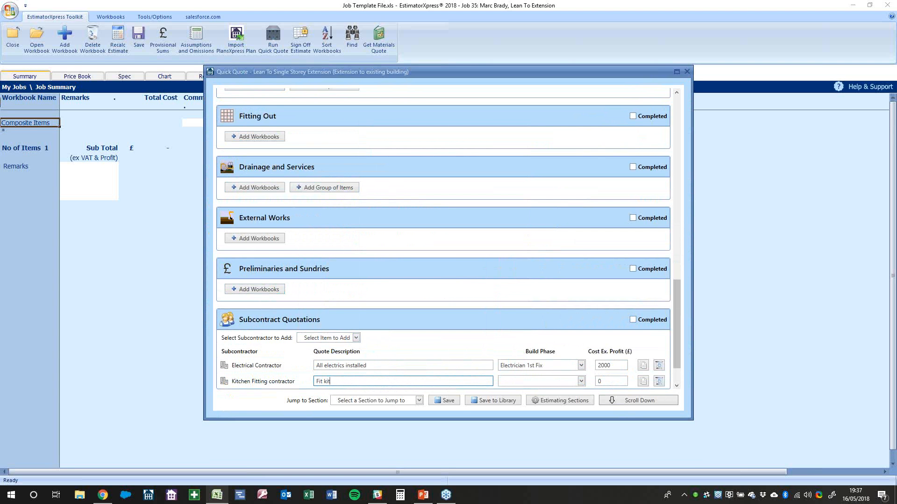
left_click(526, 382)
scroll(531, 333, "down", 1)
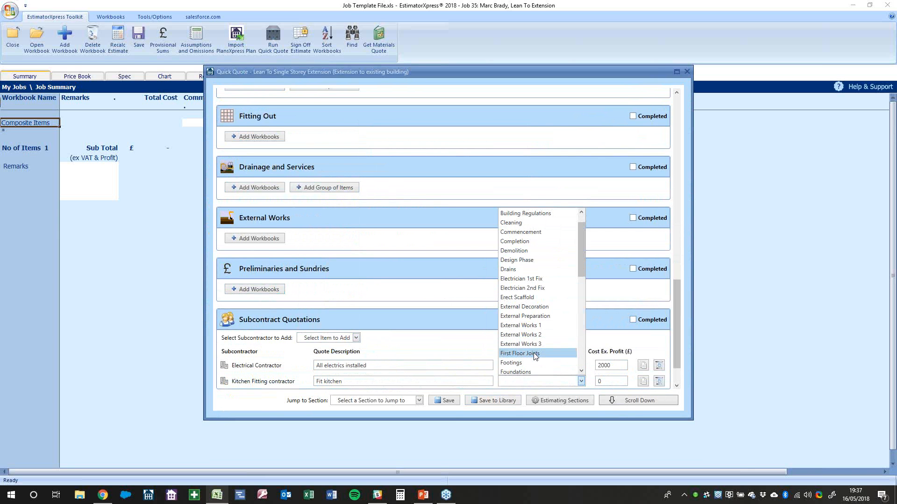
left_click_drag(578, 270, 581, 309)
left_click(545, 271)
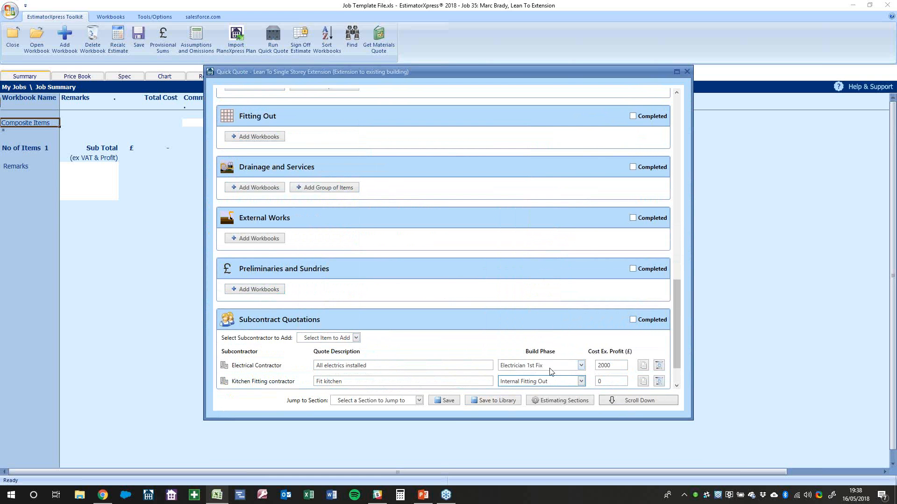
key("Tab")
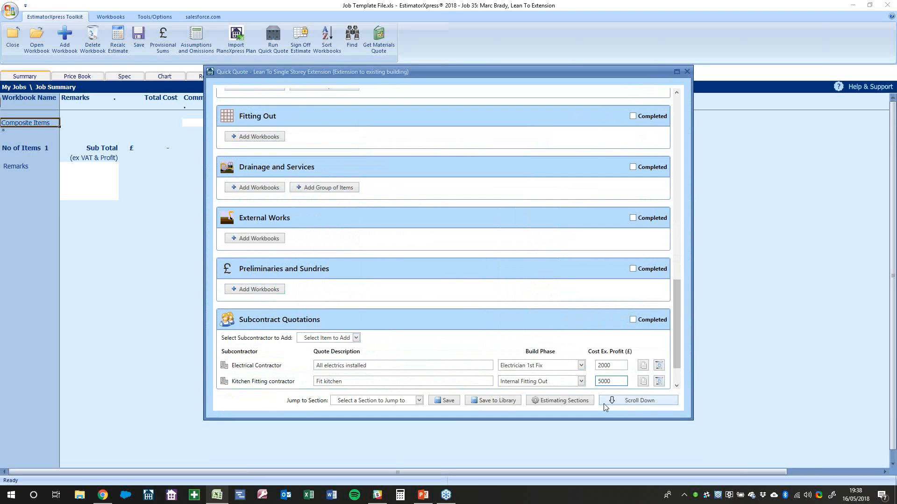
left_click(461, 307)
Mark Subcontract Quotations completed and add Site Establishment with the medium extension template
left_click(640, 319)
left_click(249, 305)
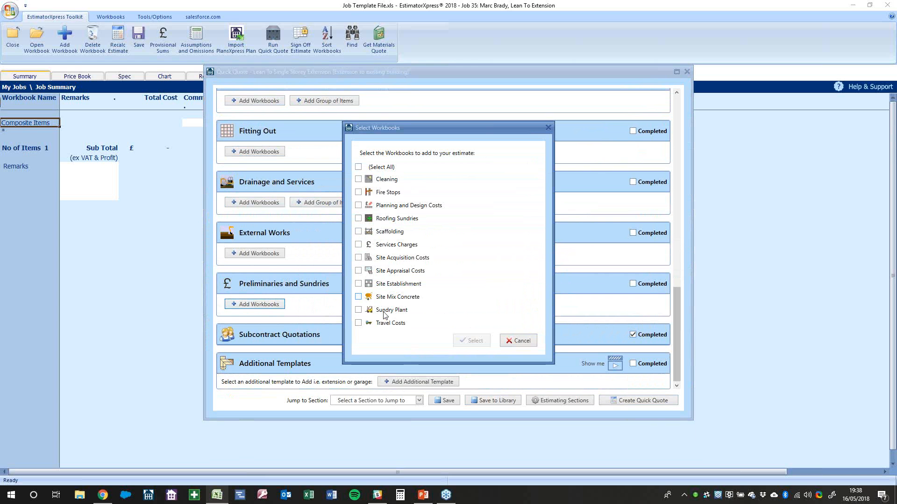
left_click(398, 284)
left_click(471, 342)
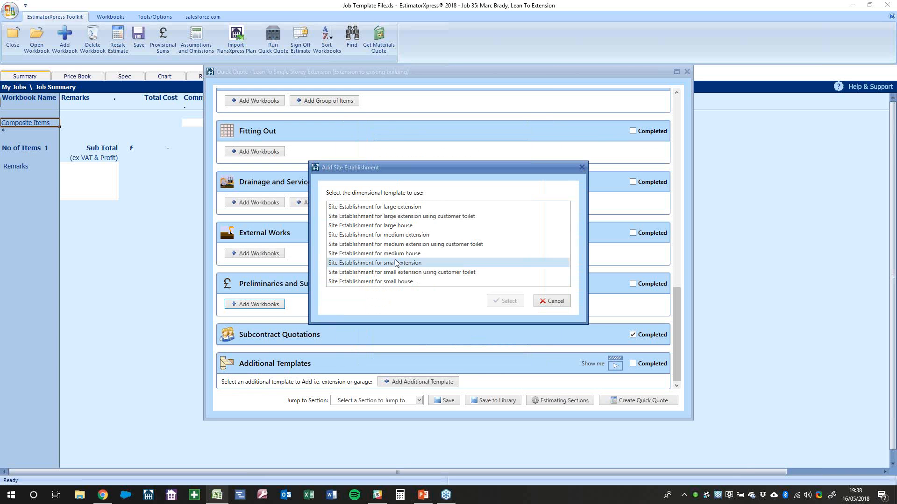
left_click(358, 235)
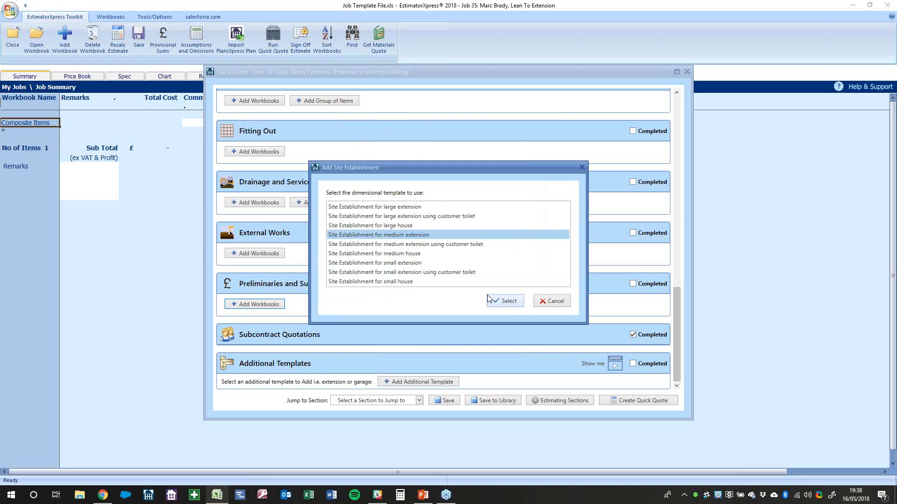
left_click(510, 303)
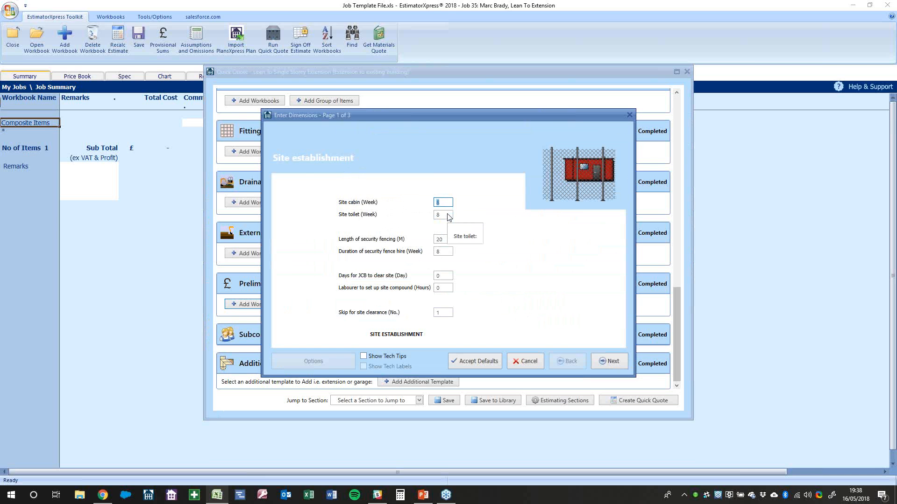
Review site toilet, fence hire and security fencing values, moving on to sundry costs
key("Tab")
key("Tab")
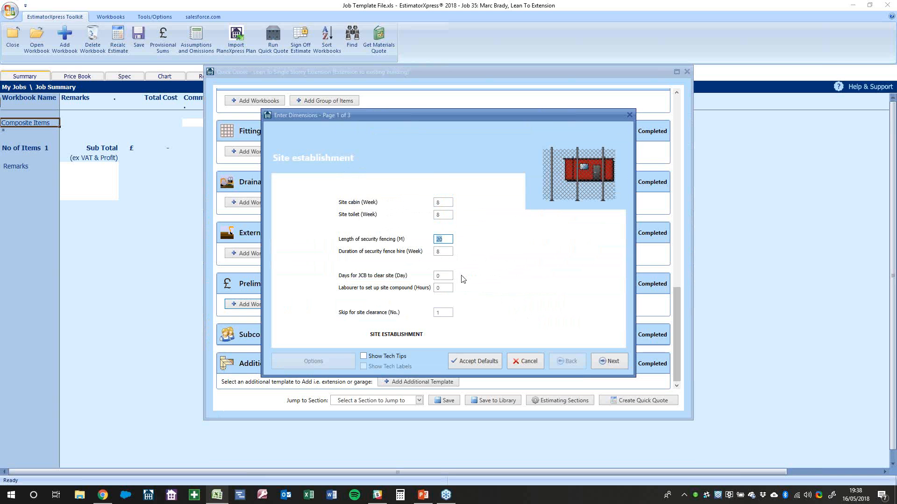
key("Tab")
left_click(449, 240)
left_click(448, 253)
left_click(601, 363)
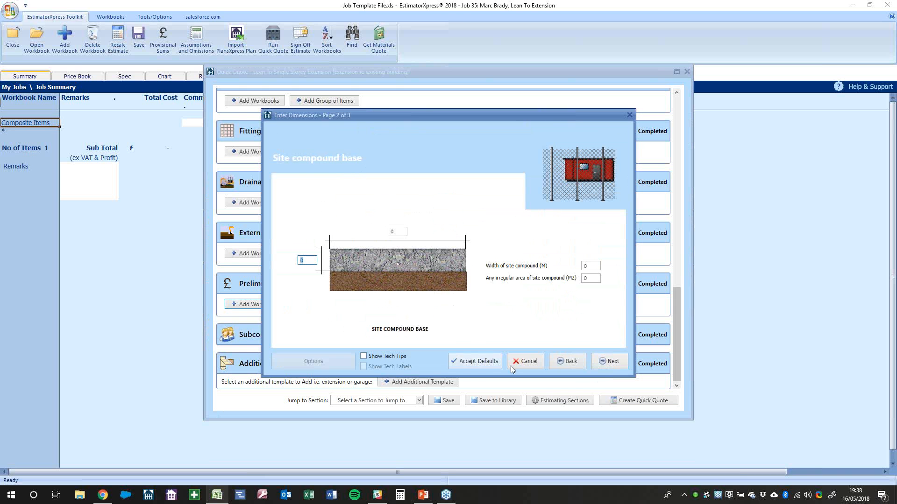
left_click(606, 361)
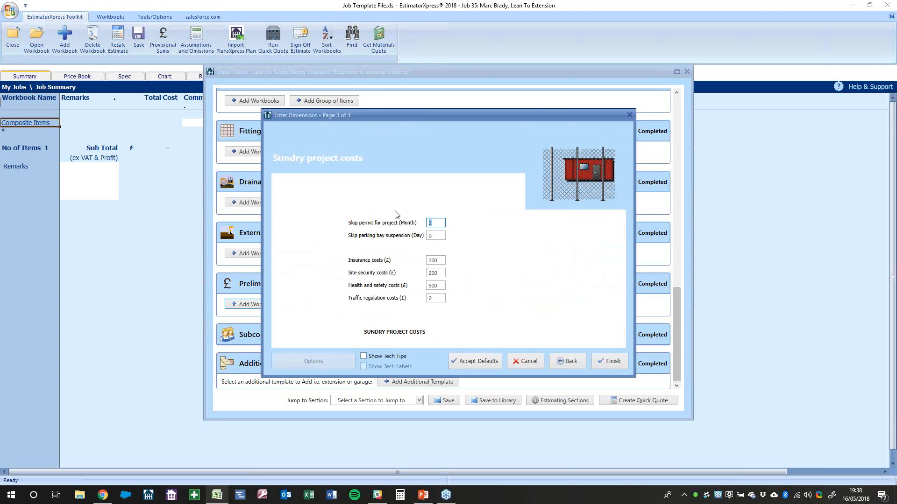
Enter skip permit, parking bay suspension, insurance and site security costs, then finish
left_click(433, 225)
left_click(434, 237)
left_click(442, 265)
key("Tab")
key("Tab")
left_click(610, 362)
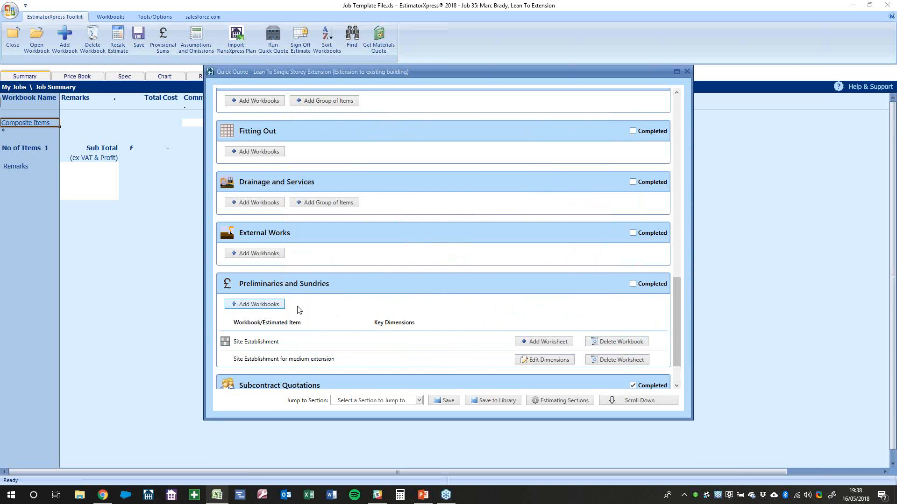
Add the Site Appraisal Costs workbook to Preliminaries, stepping through its cost fields before finishing
left_click(404, 279)
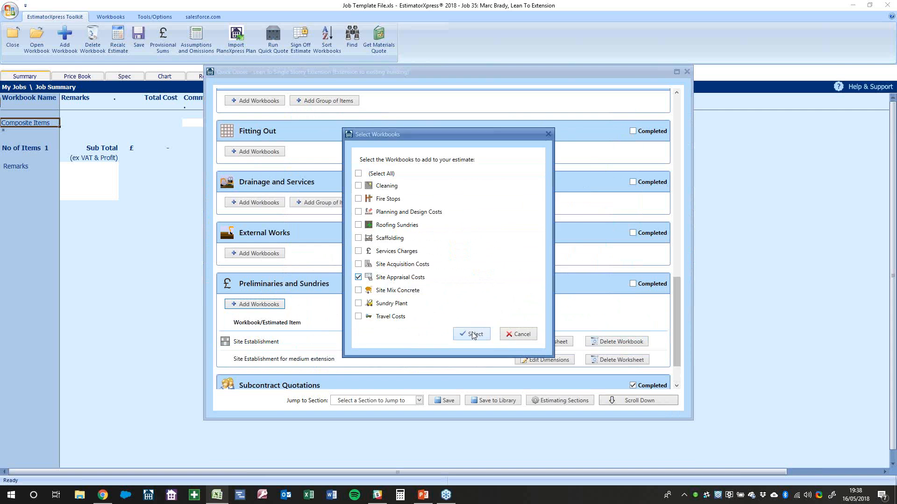
left_click(472, 335)
left_click(443, 231)
key("Tab")
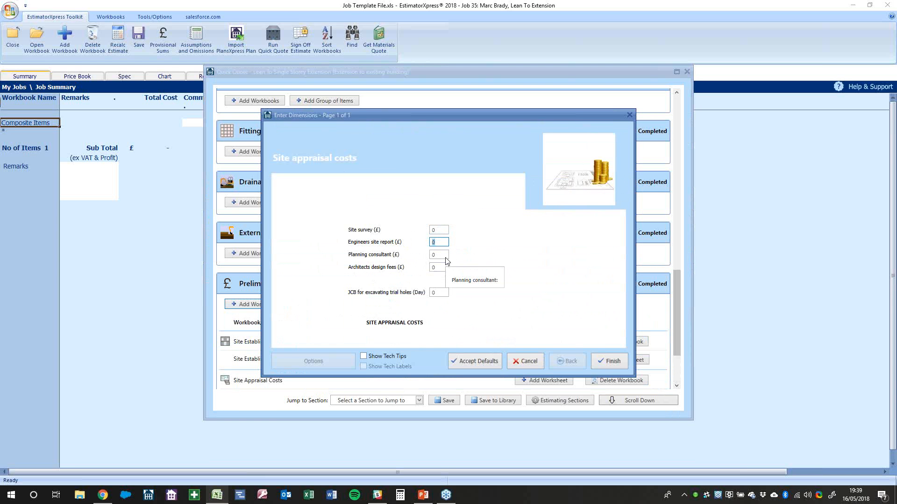
key("Tab")
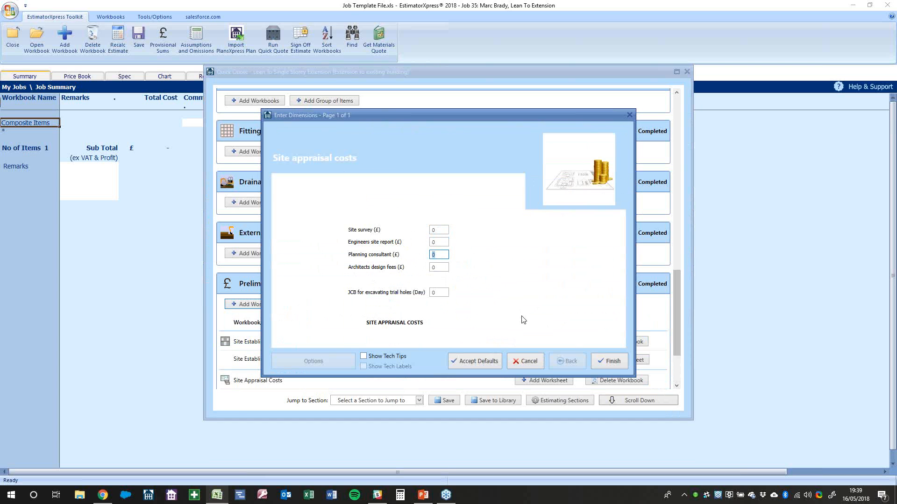
left_click(435, 269)
left_click(444, 293)
left_click(618, 368)
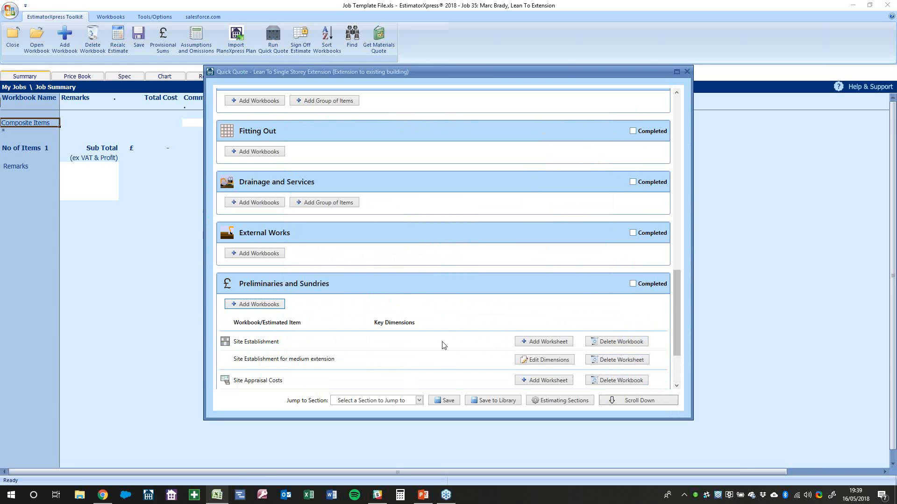
Add the Services Charges workbook and accept its connection costs
left_click(264, 237)
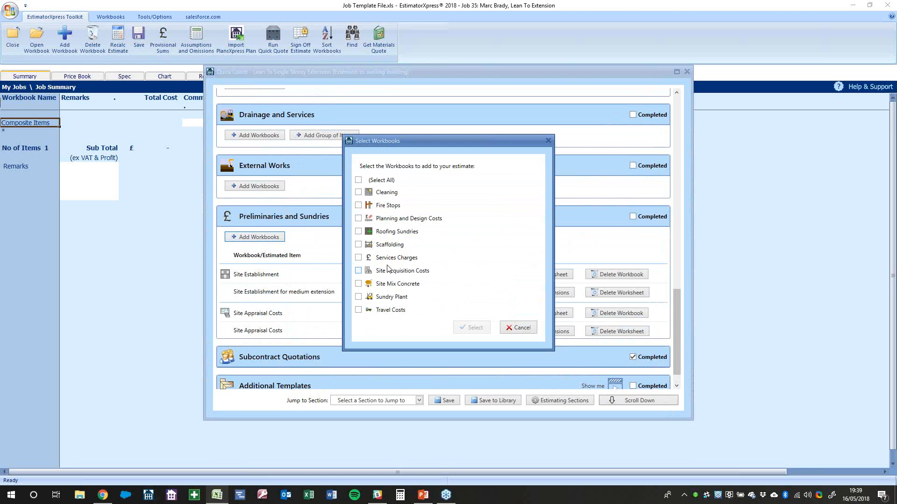
left_click(394, 259)
left_click(471, 328)
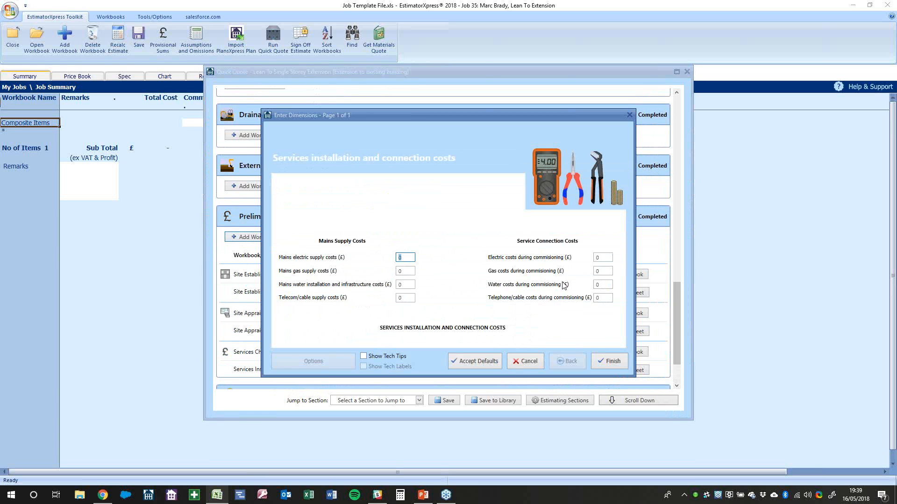
left_click(610, 362)
Add the Travel Costs workbook, then mark Preliminaries and Sundries completed
scroll(339, 279, "down", 1)
left_click(262, 214)
left_click(358, 303)
left_click(472, 321)
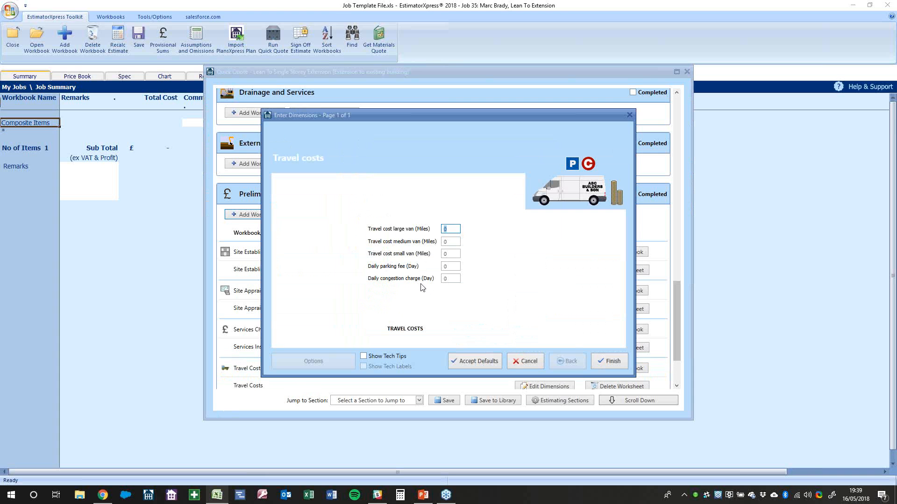
left_click(445, 280)
left_click(456, 230)
left_click(608, 363)
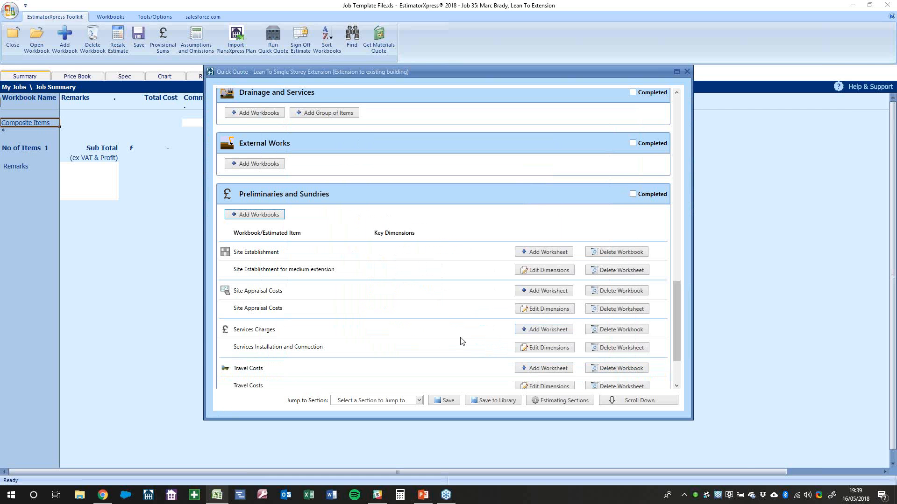
scroll(476, 345, "down", 2)
scroll(476, 344, "up", 3)
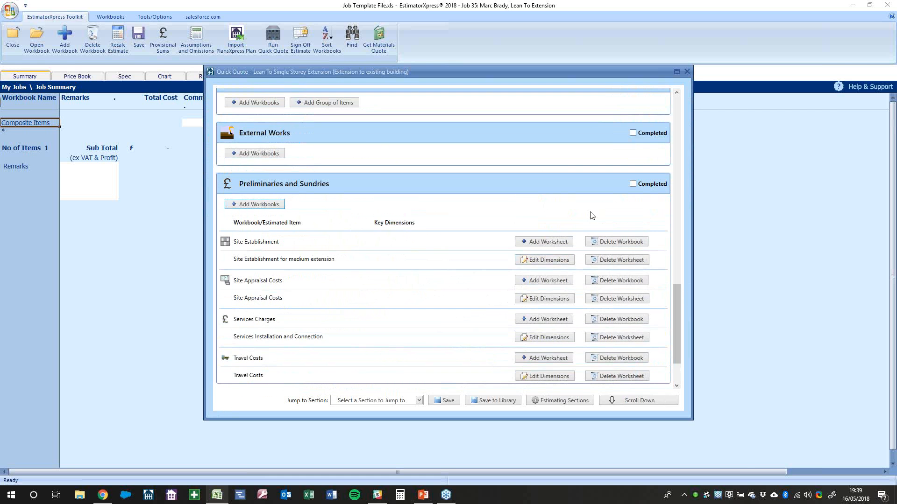
left_click(643, 184)
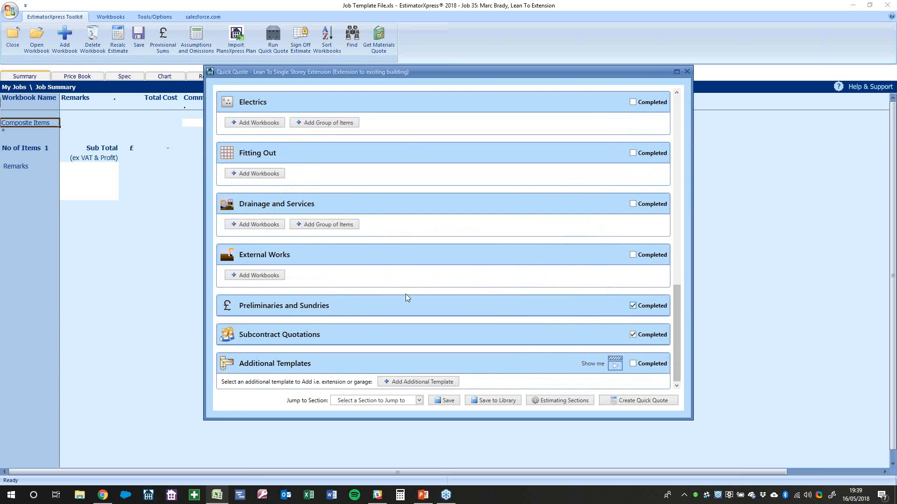
Dismiss the External Works and Drainage workbook lists without adding any workbooks
left_click(269, 276)
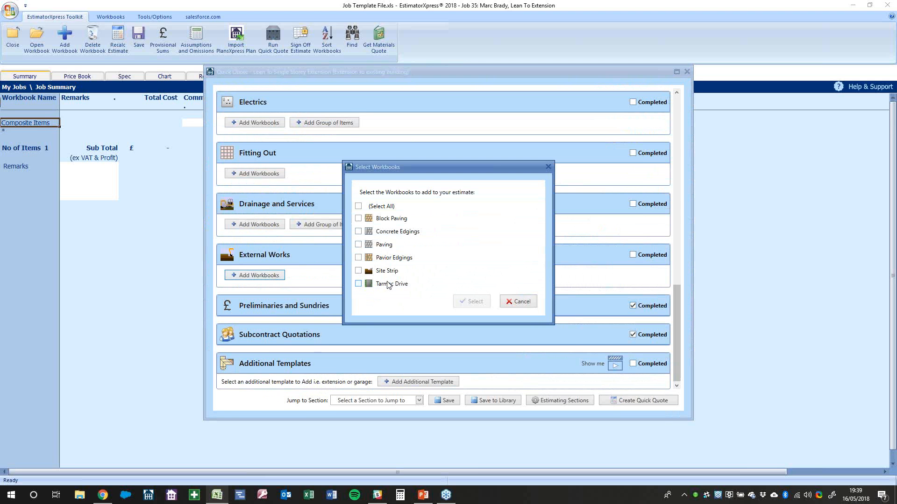
left_click(521, 302)
left_click(256, 225)
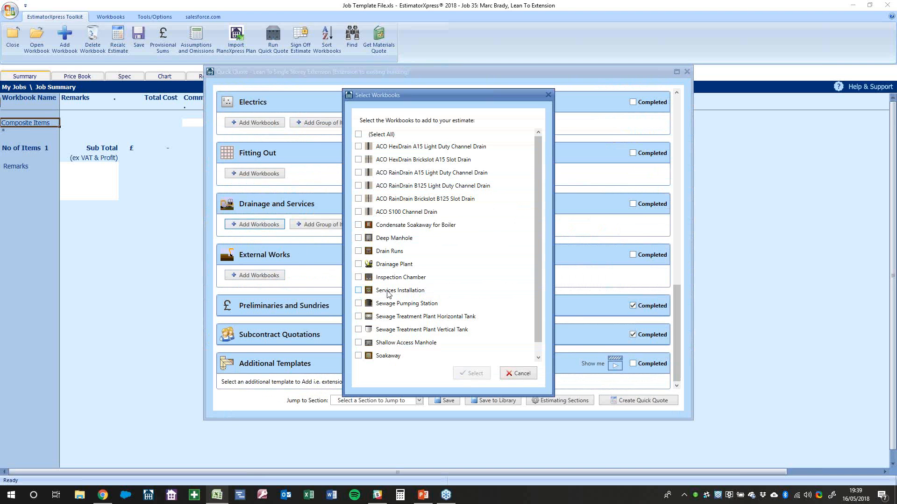
left_click(505, 374)
scroll(315, 287, "up", 2)
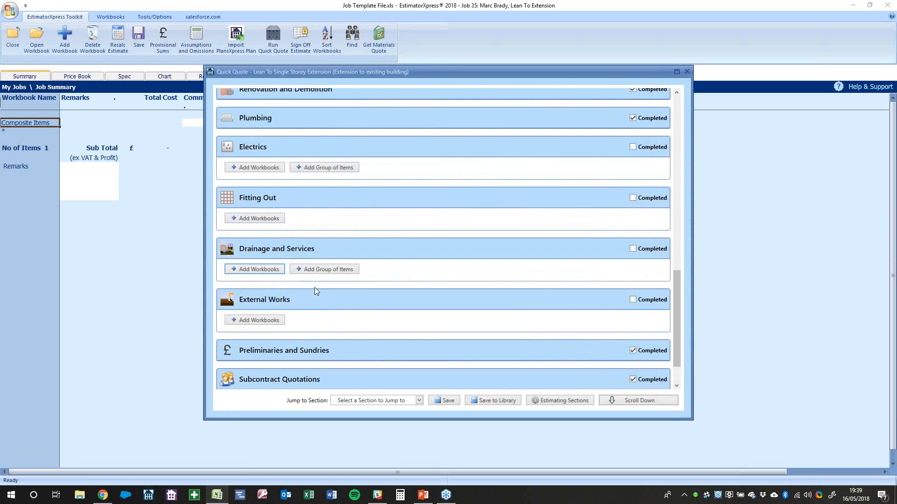
scroll(315, 288, "down", 2)
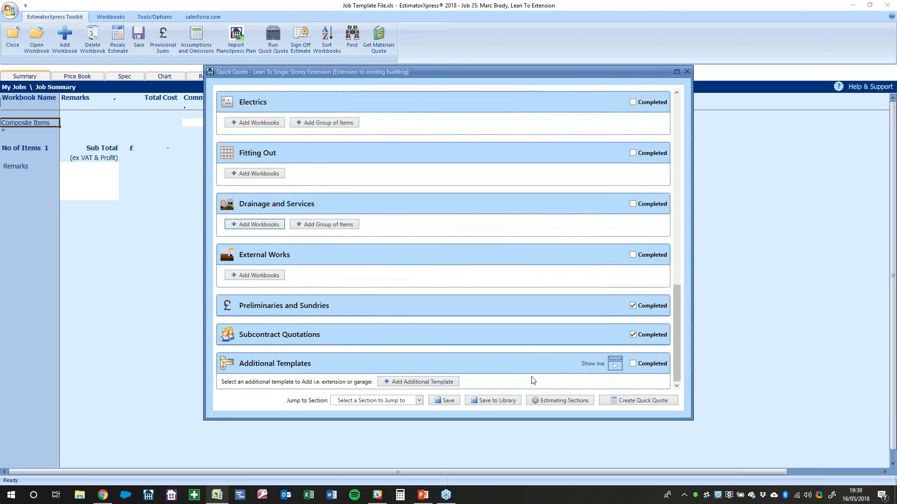
Add Landscaping as an estimating section, closing its workbook list unused
left_click(556, 401)
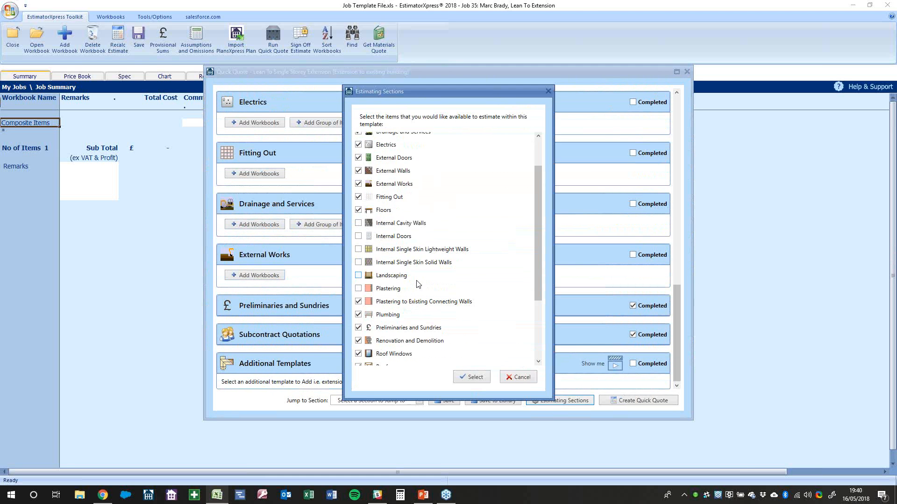
left_click(390, 275)
left_click(462, 379)
left_click(246, 327)
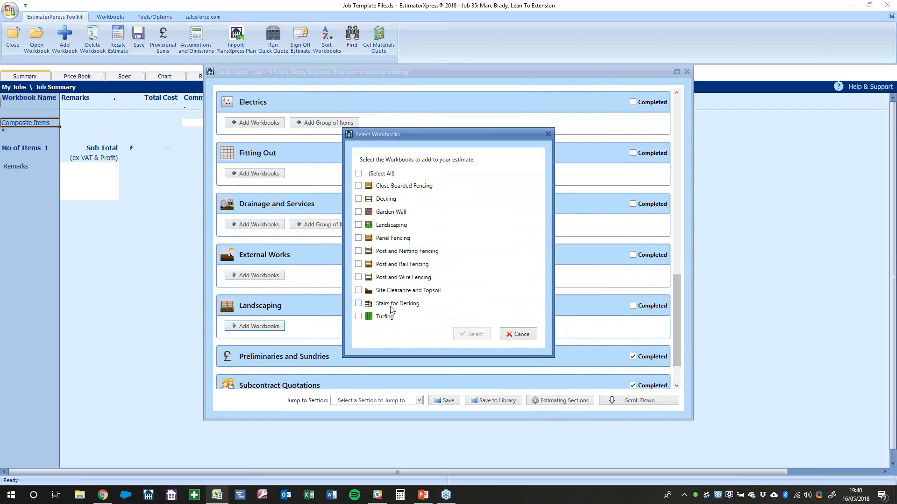
left_click(518, 334)
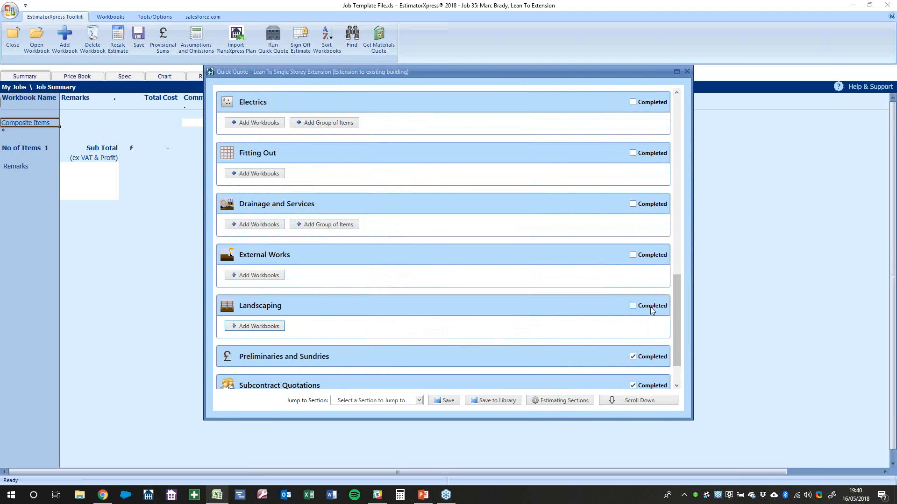
Remove Landscaping from the sections and mark External Works and Drainage and Services completed
left_click(593, 402)
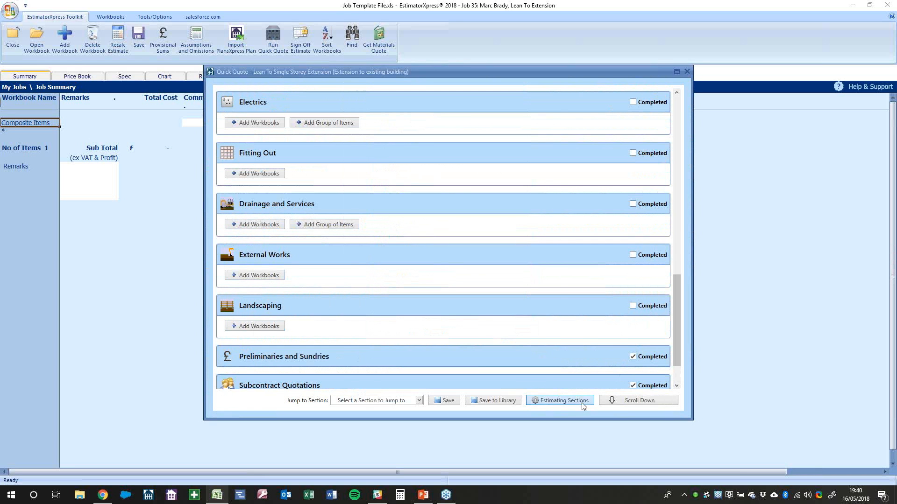
left_click(390, 322)
scroll(407, 285, "down", 3)
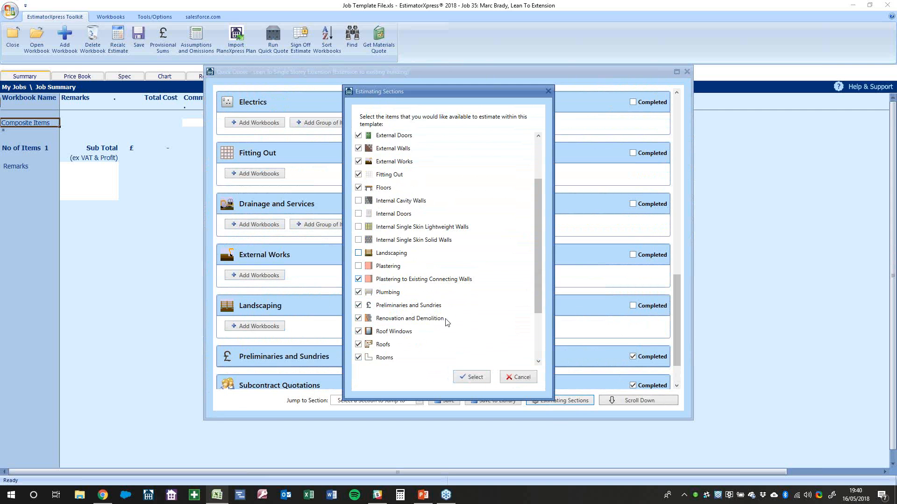
left_click(473, 377)
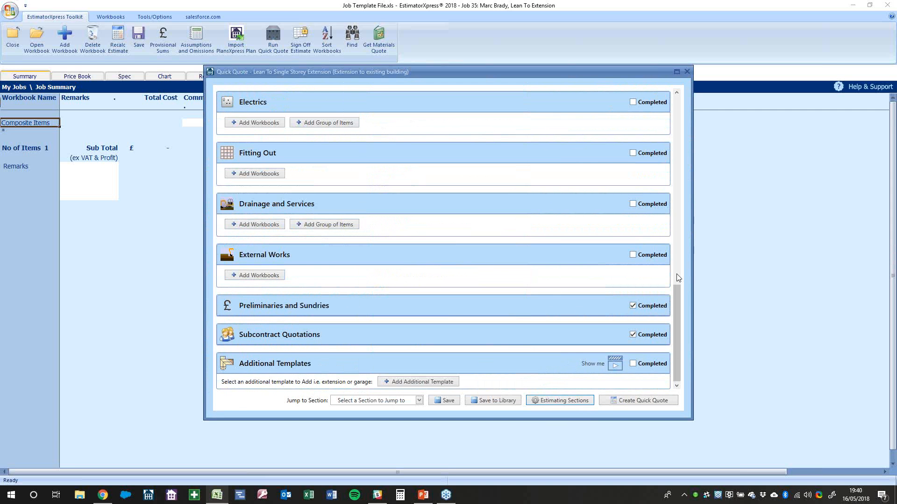
left_click(664, 256)
left_click(659, 227)
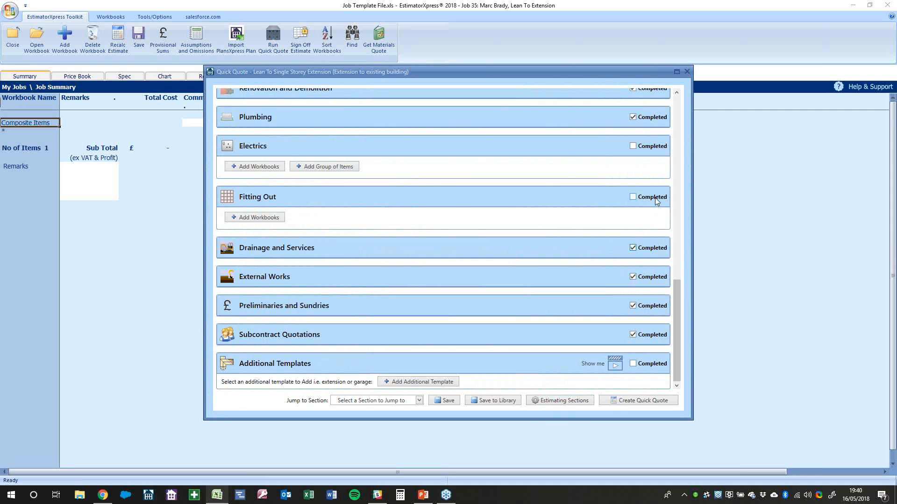
Add Wood Laminate Flooring in a new rectangular flat-ceiling room with length 3.00
left_click(274, 219)
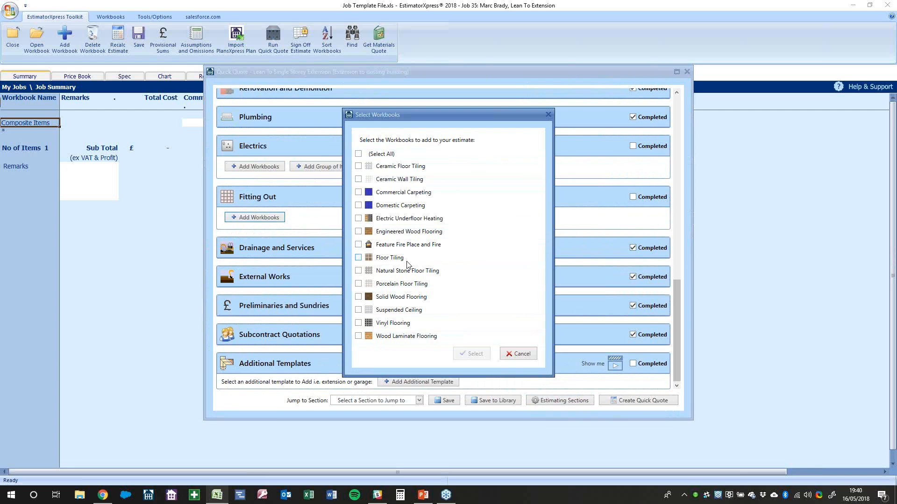
left_click(410, 336)
left_click(468, 356)
left_click(517, 268)
left_click(394, 253)
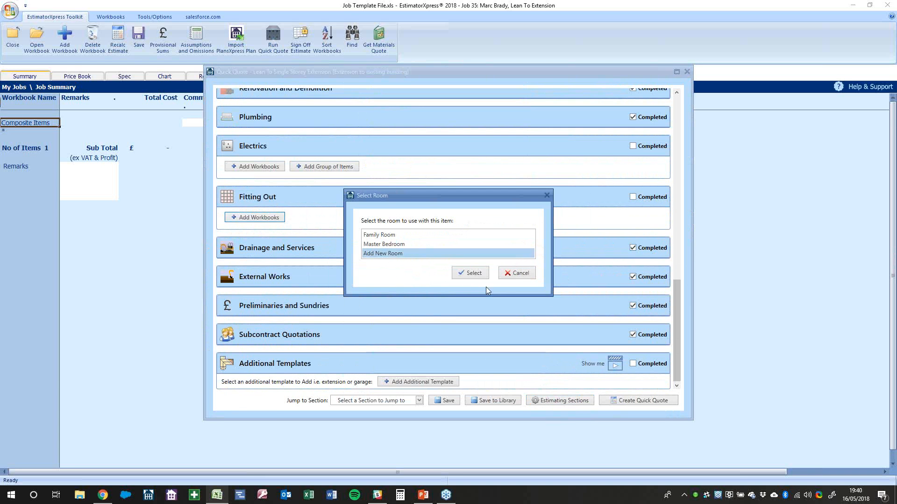
left_click(473, 274)
left_click(403, 226)
left_click(468, 283)
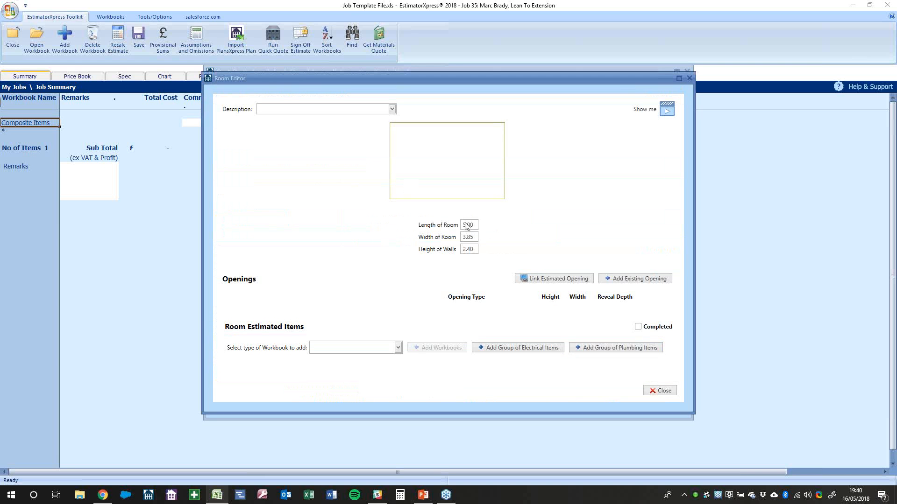
type("3")
key("Tab")
Give the room a Fitting Out Wood Laminate Flooring workbook, then expand the Rooms list
left_click(371, 350)
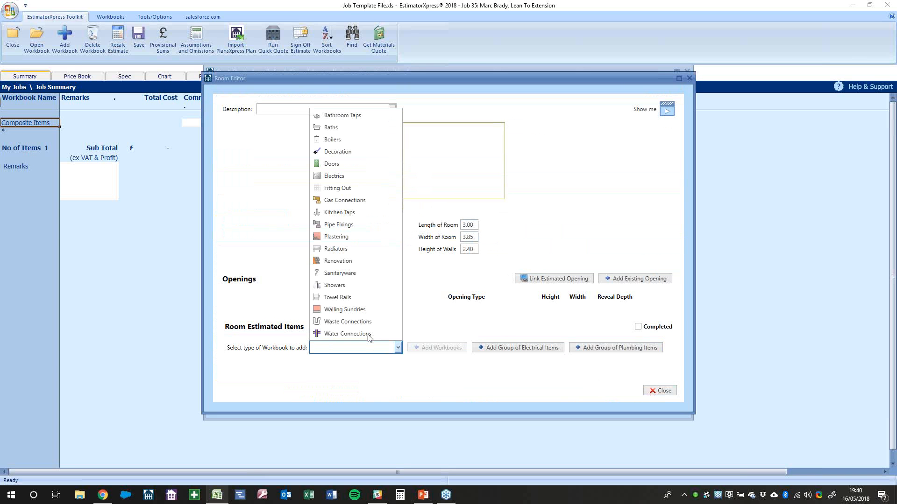
left_click(347, 191)
left_click(437, 348)
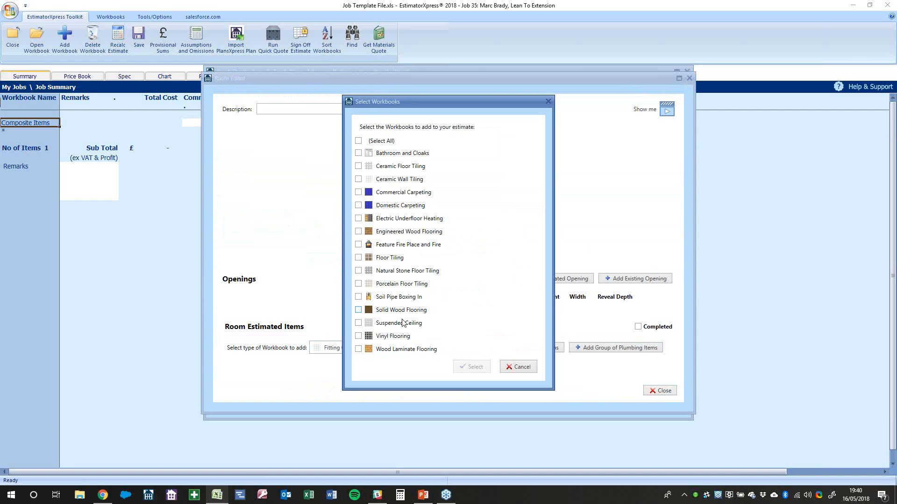
left_click(396, 349)
left_click(474, 367)
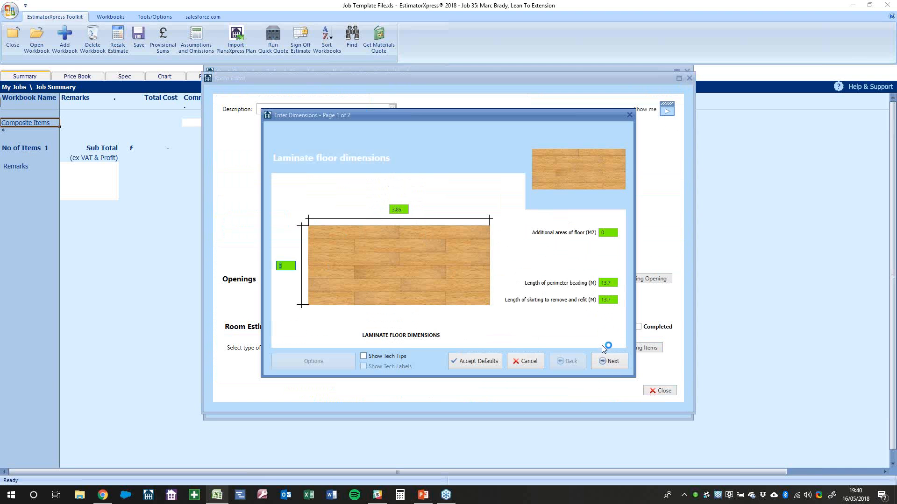
left_click(609, 355)
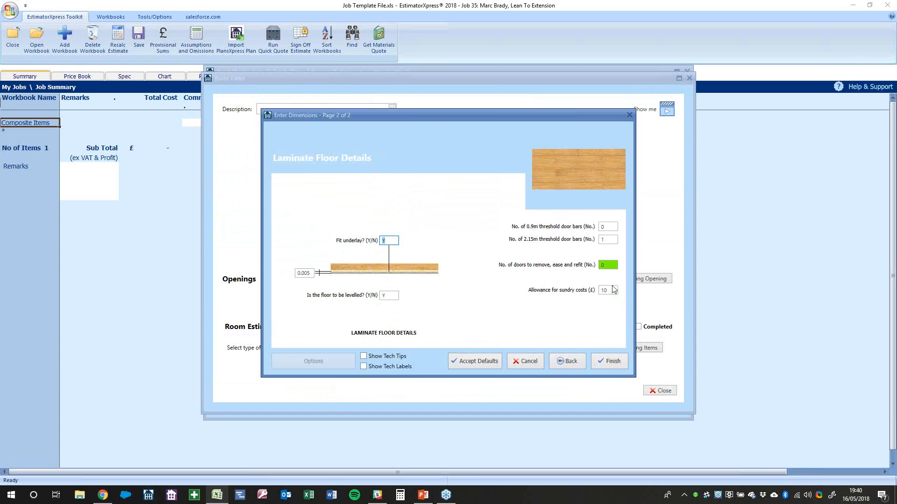
left_click(614, 363)
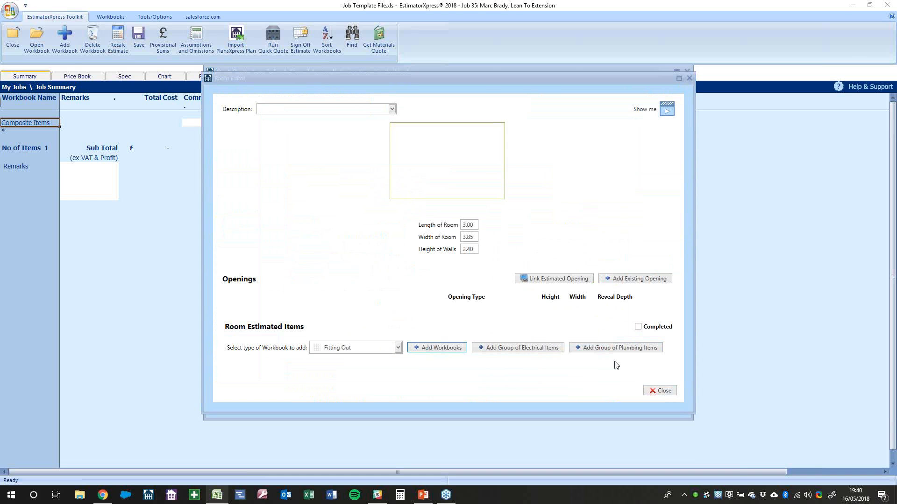
left_click(659, 391)
scroll(311, 304, "up", 2)
scroll(313, 304, "up", 2)
left_click(654, 210)
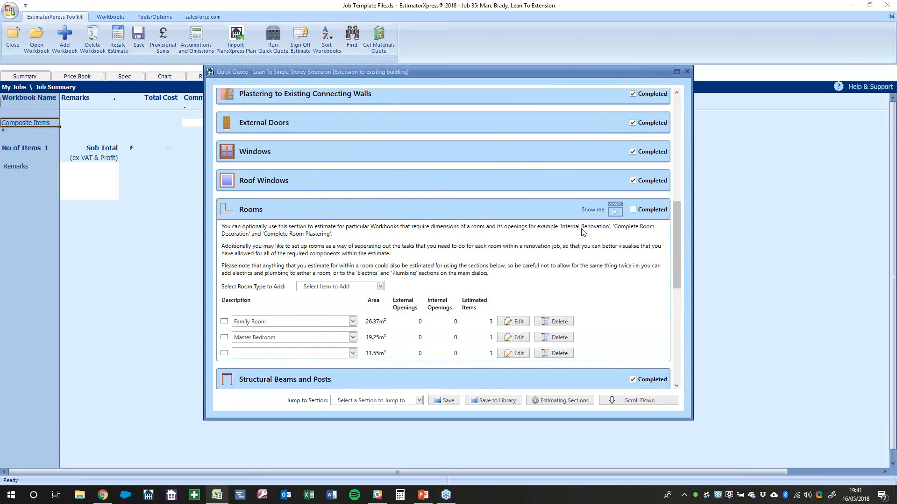
Name the third room Dining Room and mark Rooms, Fitting Out and Electrics completed
left_click(353, 354)
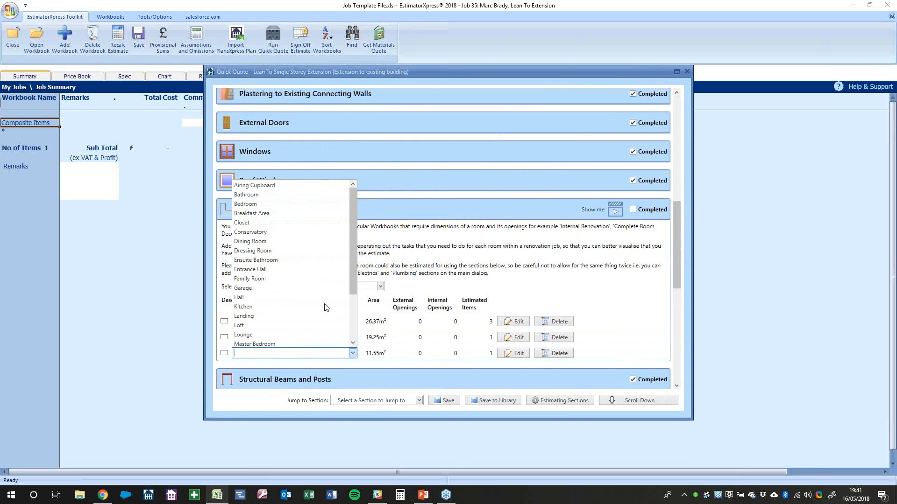
left_click(277, 246)
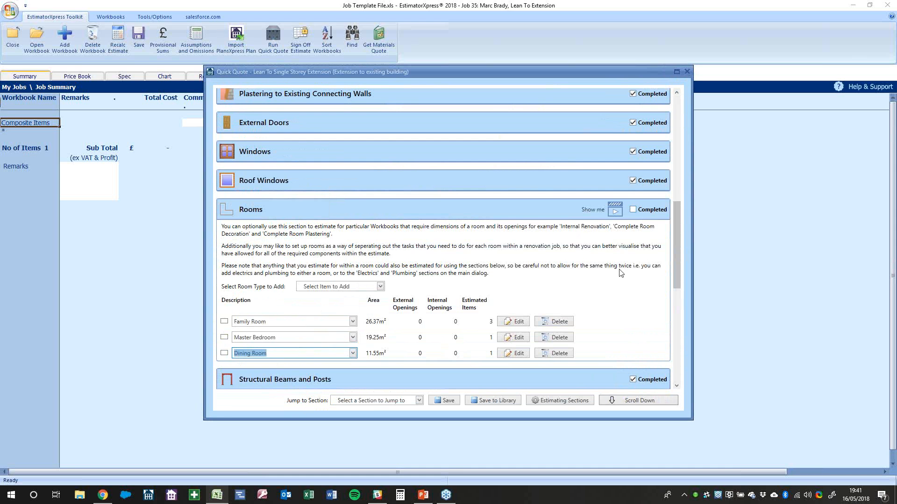
left_click(650, 209)
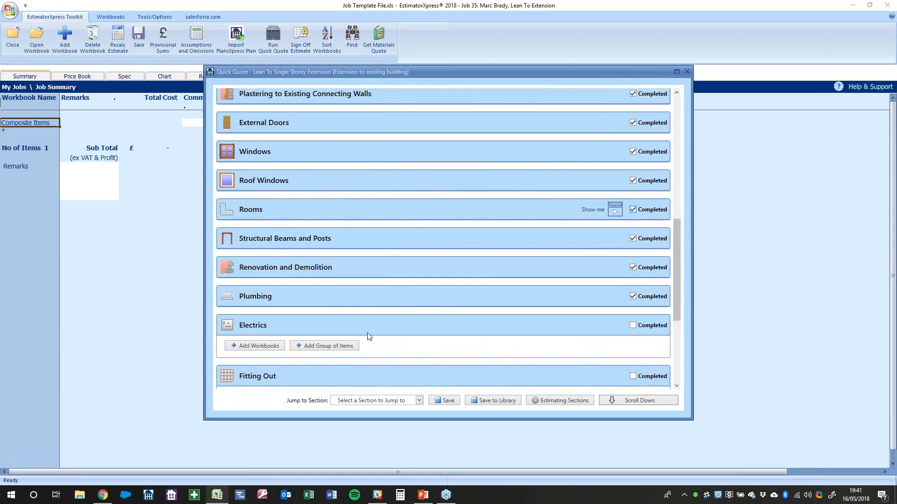
scroll(367, 333, "down", 5)
scroll(367, 333, "up", 1)
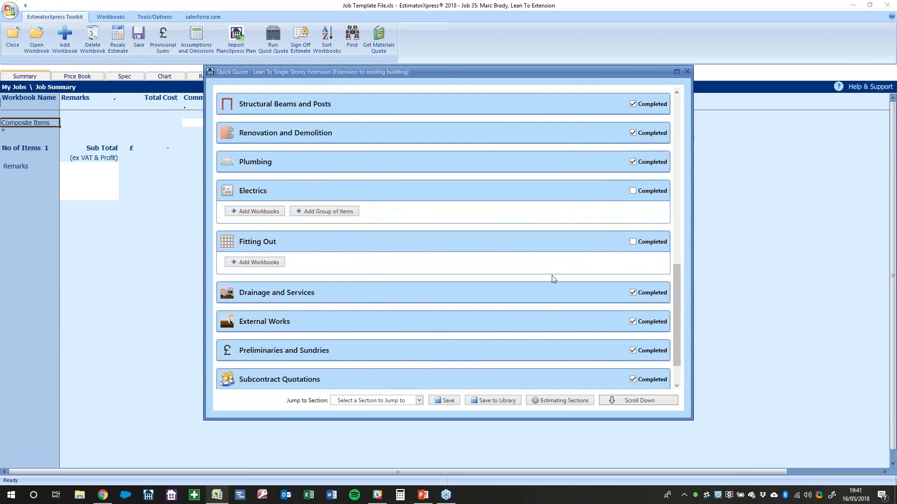
left_click(644, 243)
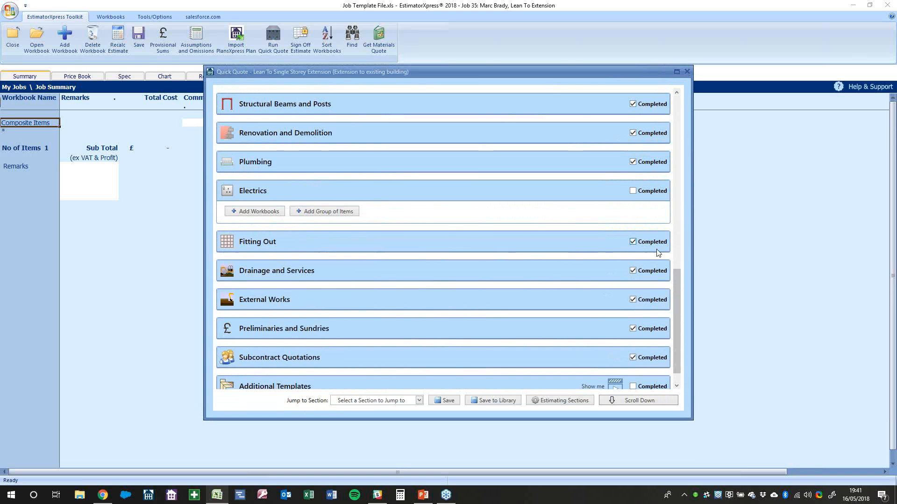
left_click(644, 192)
Create the quick quote from all completed sections
scroll(539, 287, "up", 6)
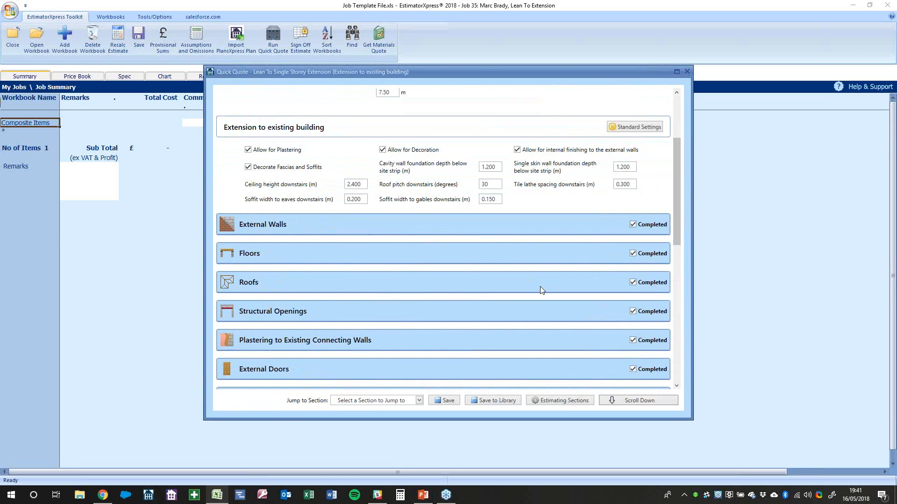
scroll(540, 287, "down", 2)
scroll(540, 291, "down", 5)
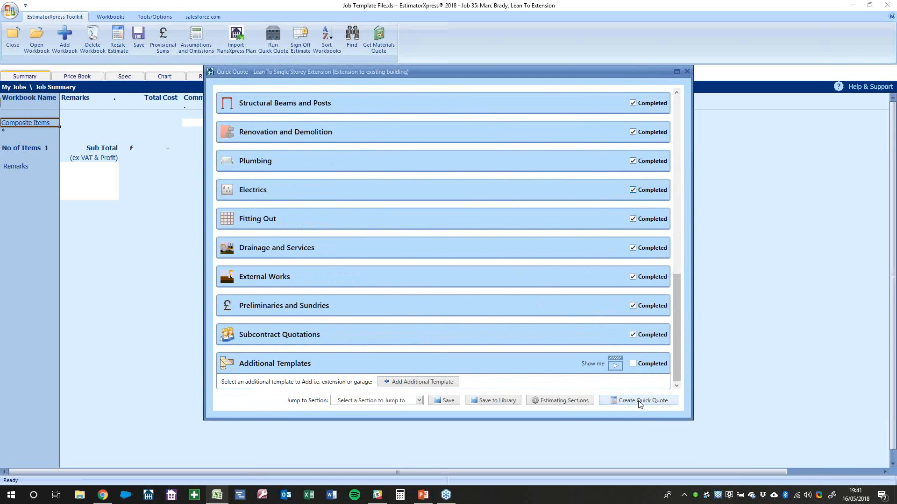
left_click(659, 403)
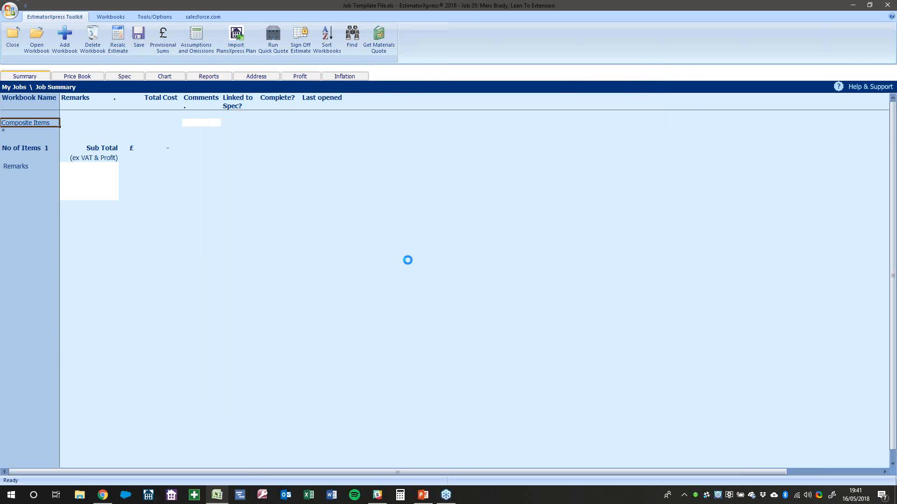
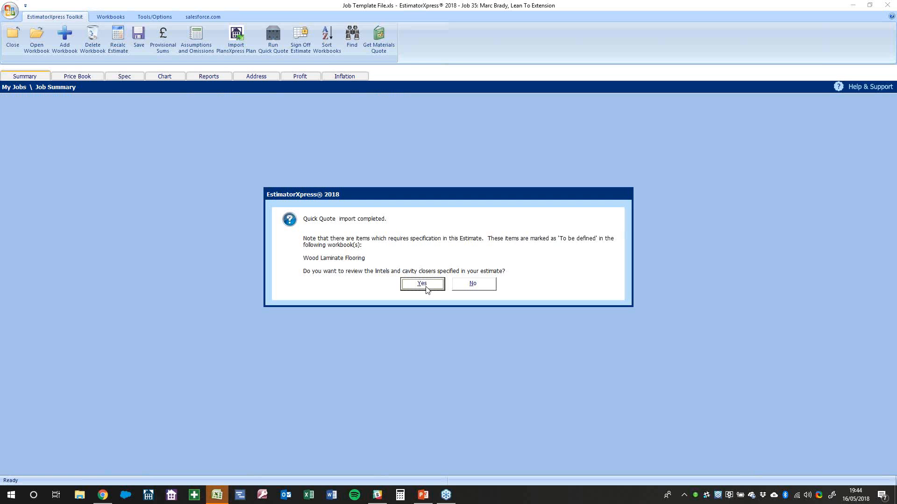
Review the lintels, keeping Cavity Wall - 90-105mm as the automatic lintel type, and apply
left_click(426, 288)
left_click(362, 167)
left_click(336, 173)
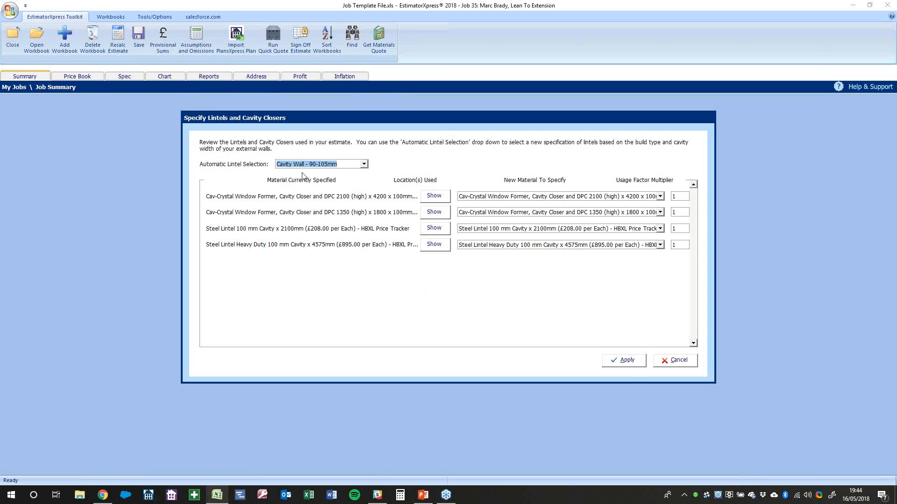
left_click(635, 363)
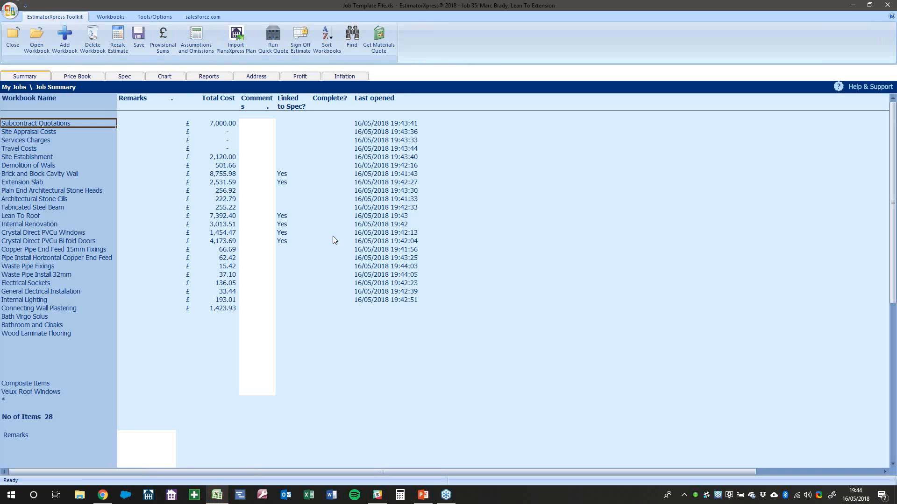
Check the £45,227.29 sub total and delete the Wood Laminate Flooring comment
left_click(270, 358)
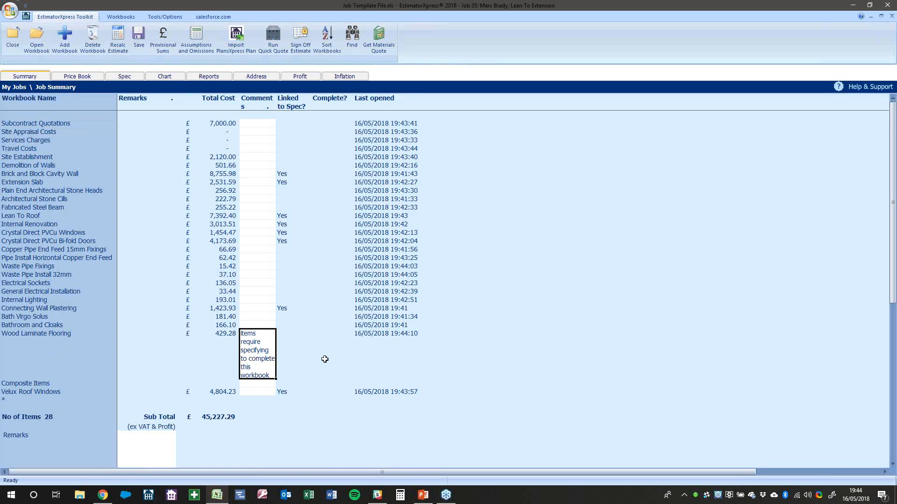
left_click(226, 410)
left_click(228, 416)
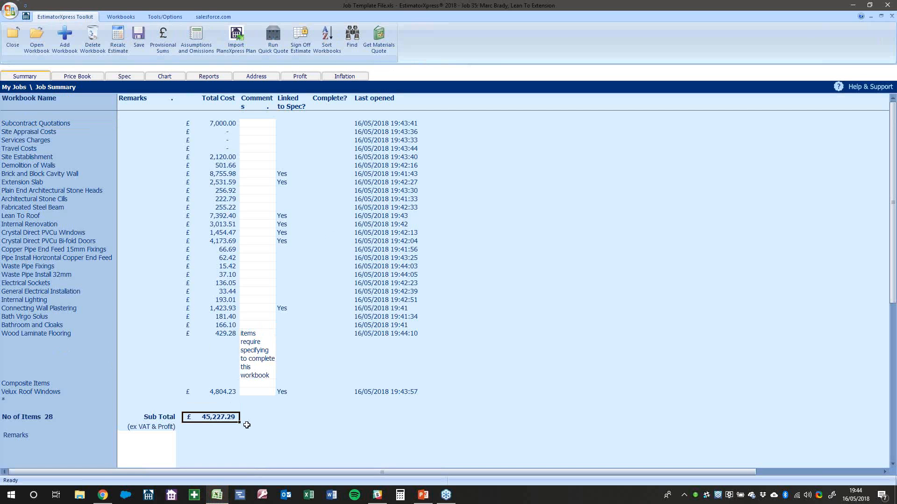
key("Left")
key("Down")
key("Left")
key("Up")
key("Right")
key("Right")
left_click(252, 370)
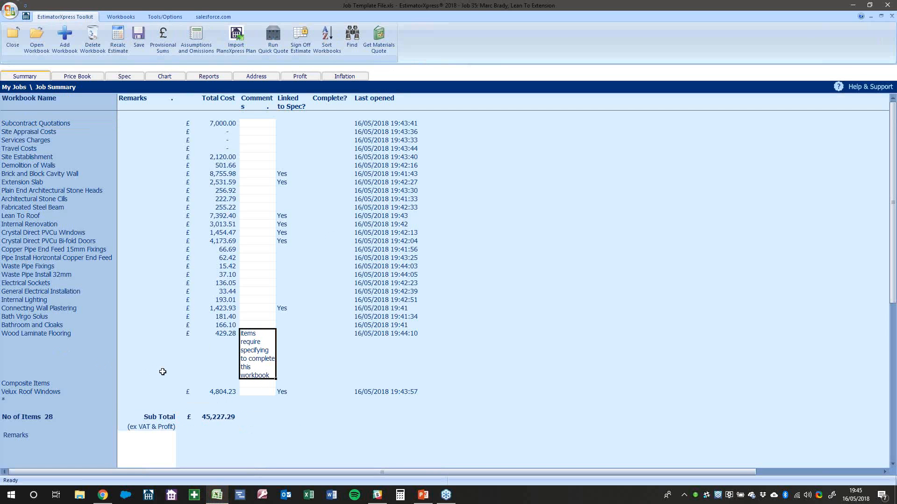
key("Delete")
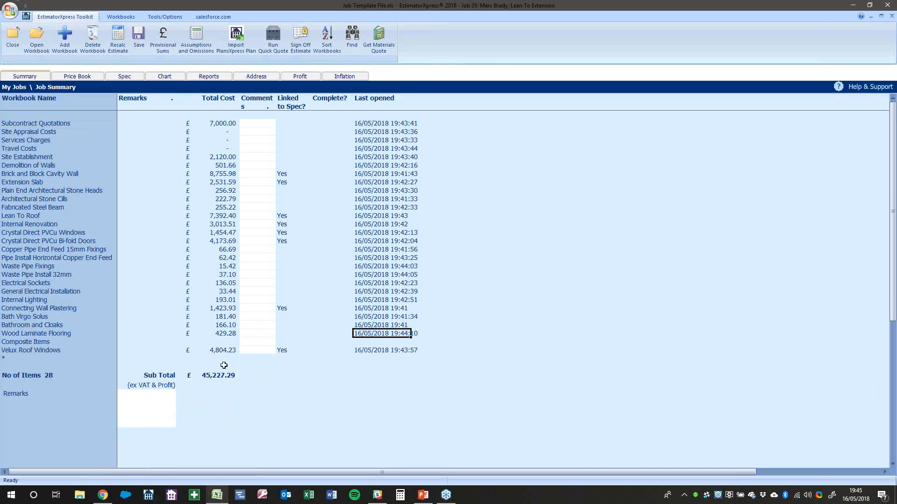
Open the Wood Laminate Flooring workbook's Laminate Floor-1 worksheet and show its resources output
left_click(68, 343)
right_click(63, 332)
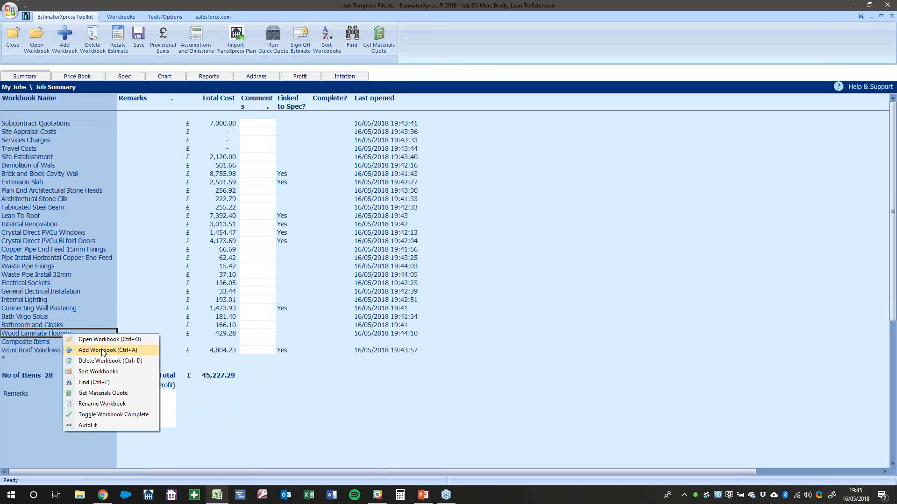
left_click(105, 340)
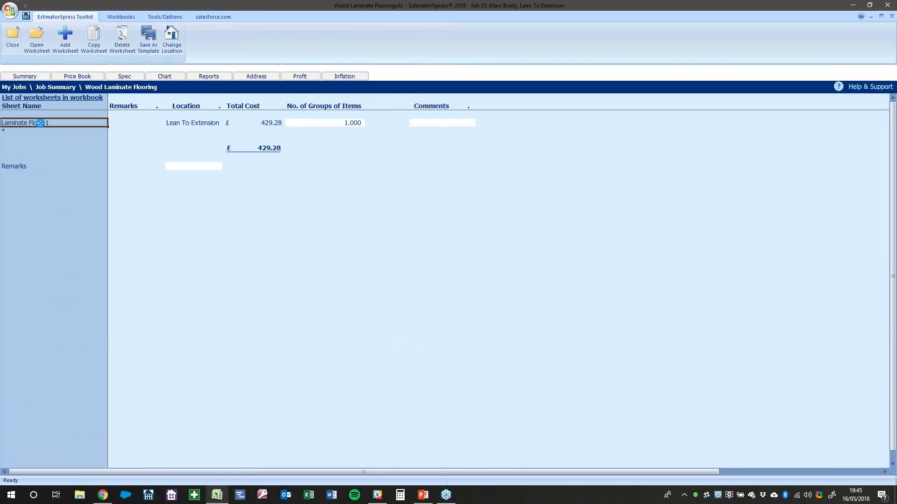
double_click(40, 123)
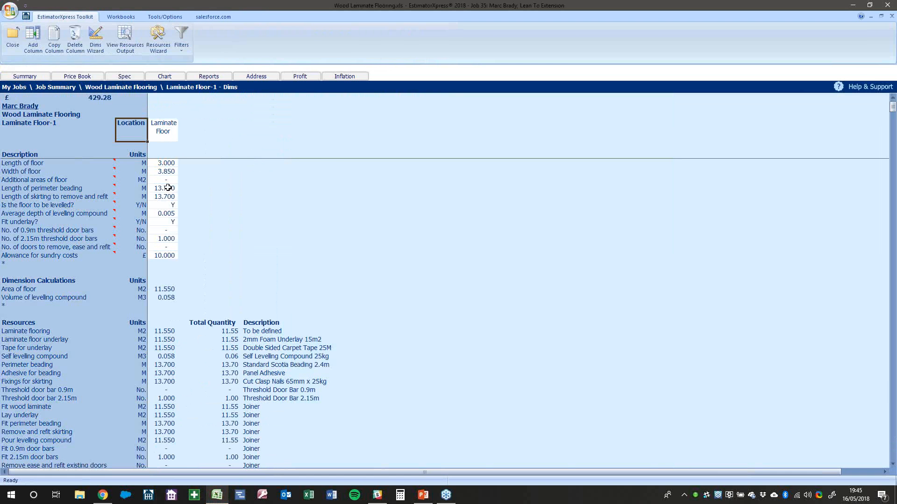
left_click(125, 38)
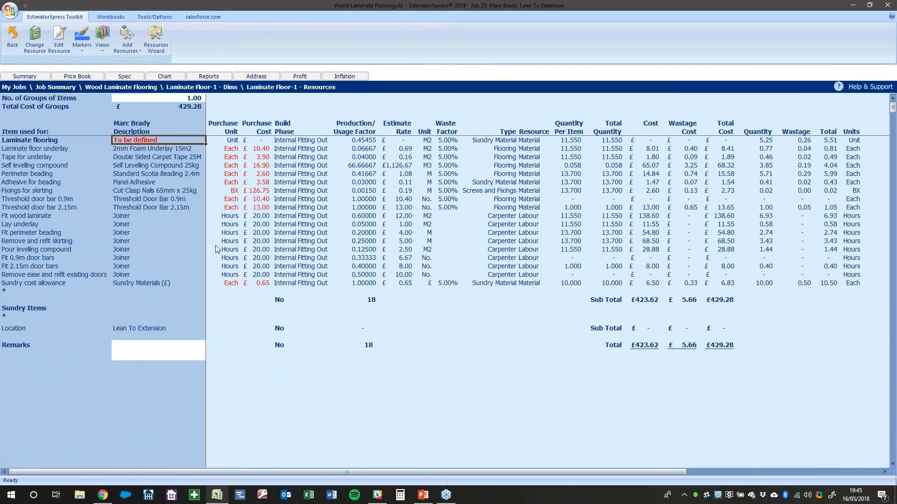
Replace the To be defined laminate resource with a new 'Laminate Floor' resource costing £500
left_click(34, 136)
left_click(162, 140)
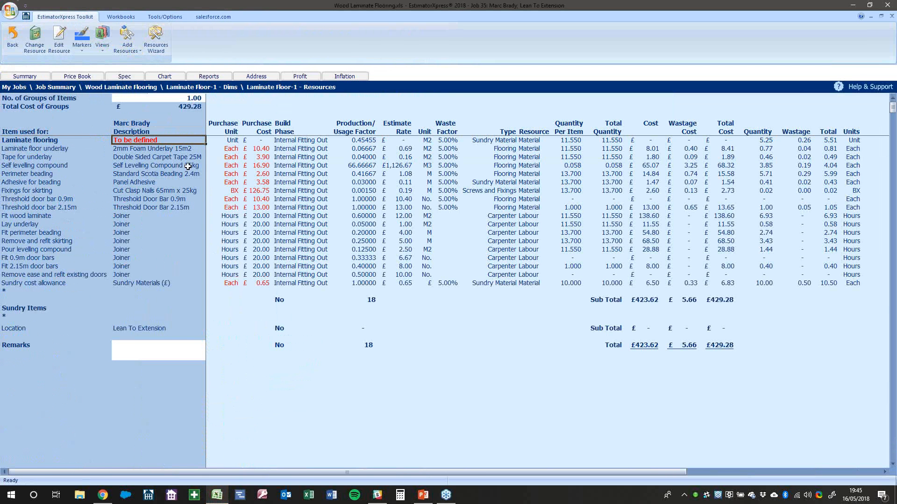
left_click(36, 46)
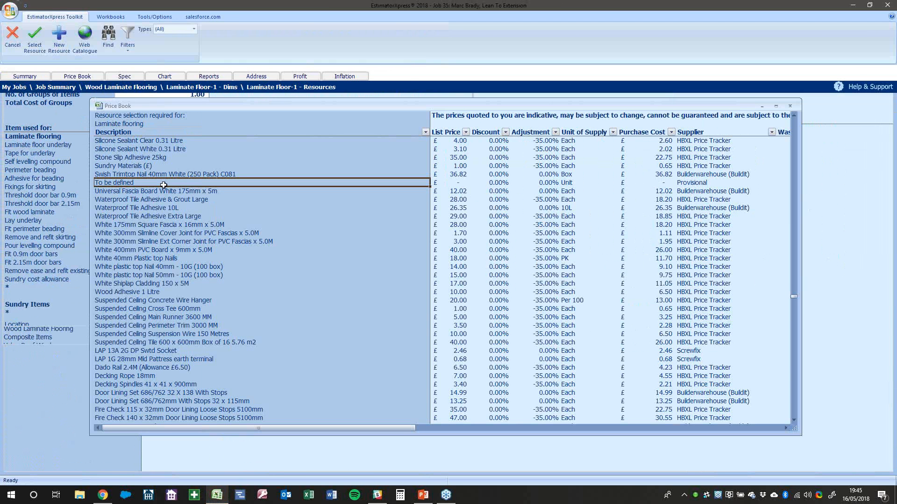
left_click(58, 44)
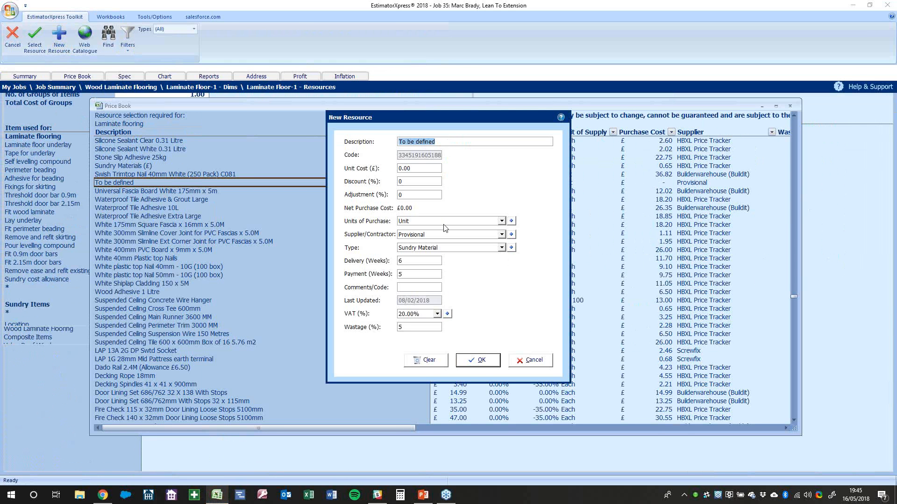
type("Laminate Floor")
left_click(410, 168)
type("2")
key("BackSpace")
type("500")
left_click(477, 360)
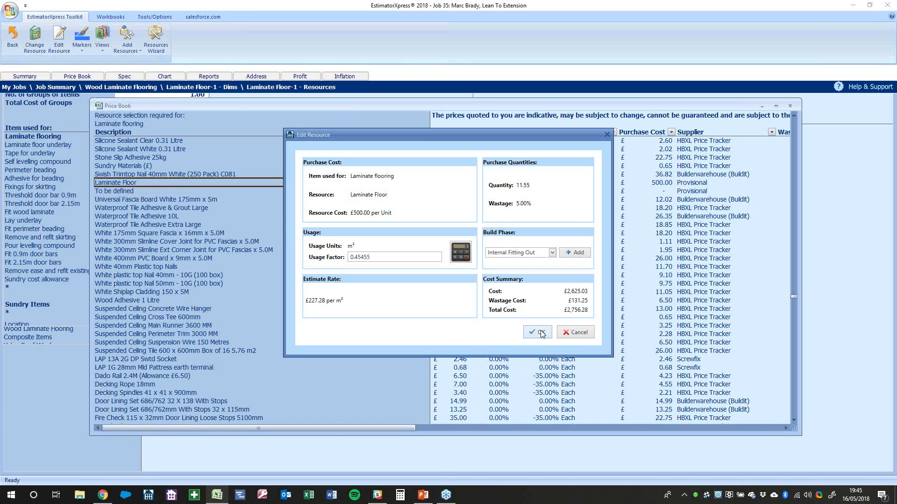
left_click(538, 332)
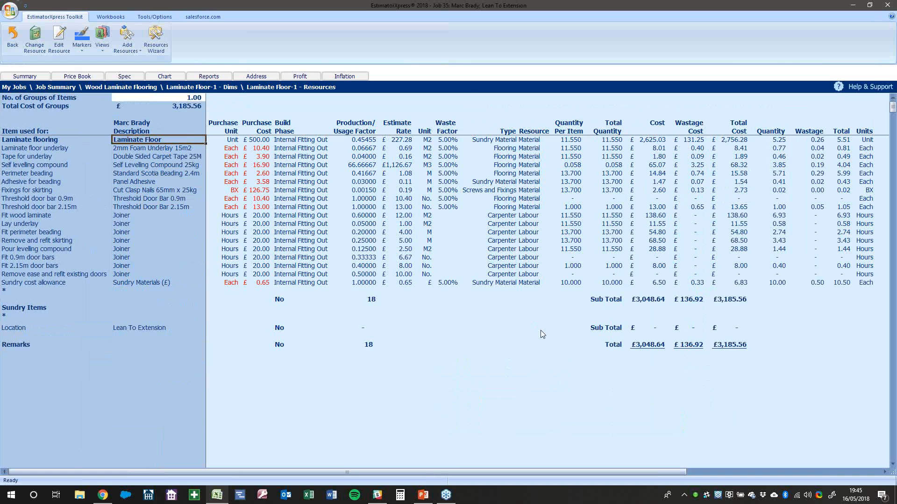
Return to the dimensions sheet, now totalling £3,185.56, and switch to the web browser
left_click(145, 148)
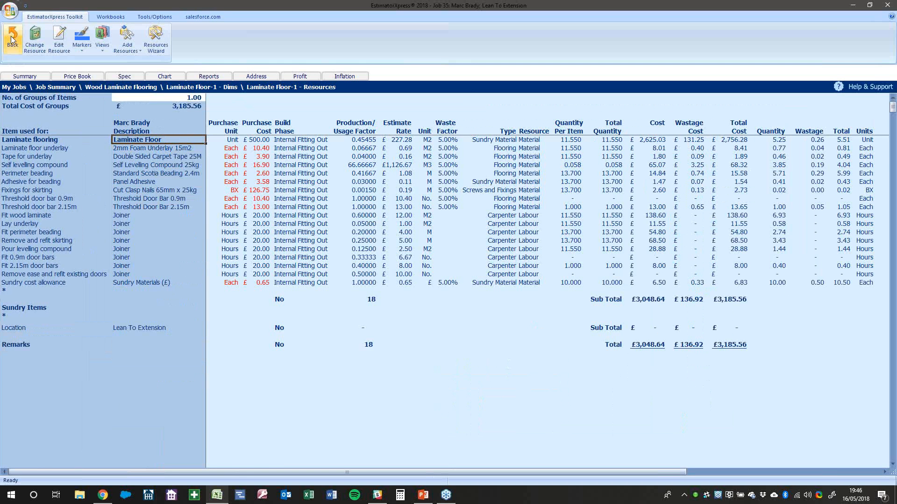
left_click(12, 38)
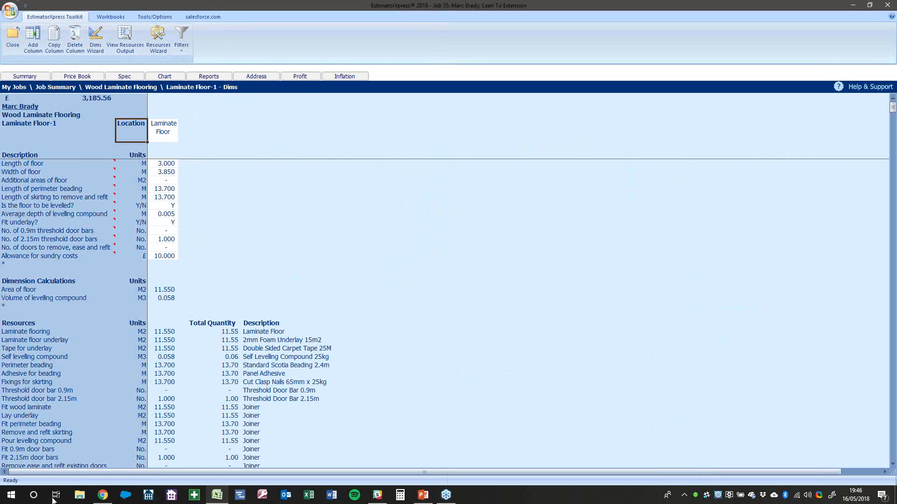
left_click(103, 495)
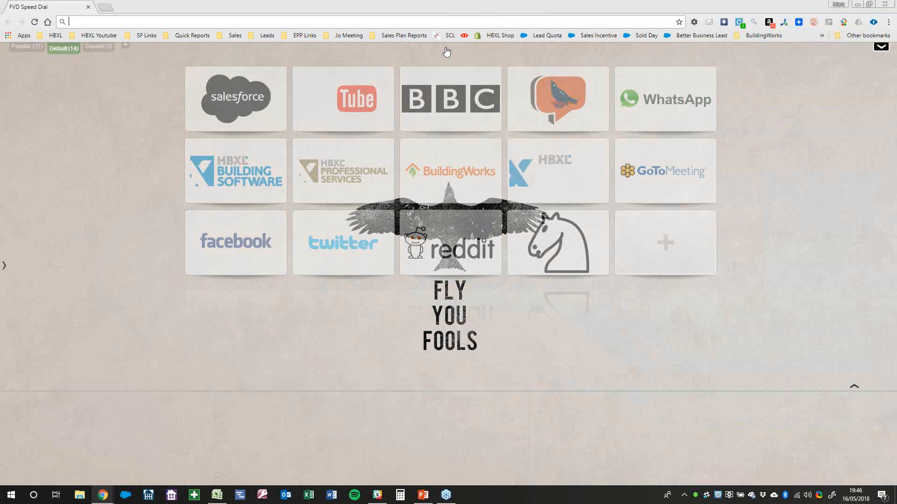
left_click(575, 158)
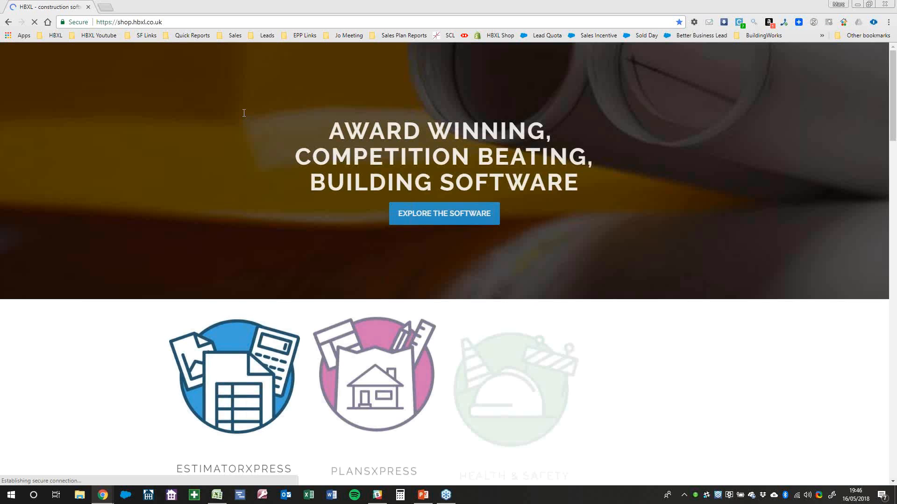
left_click(277, 354)
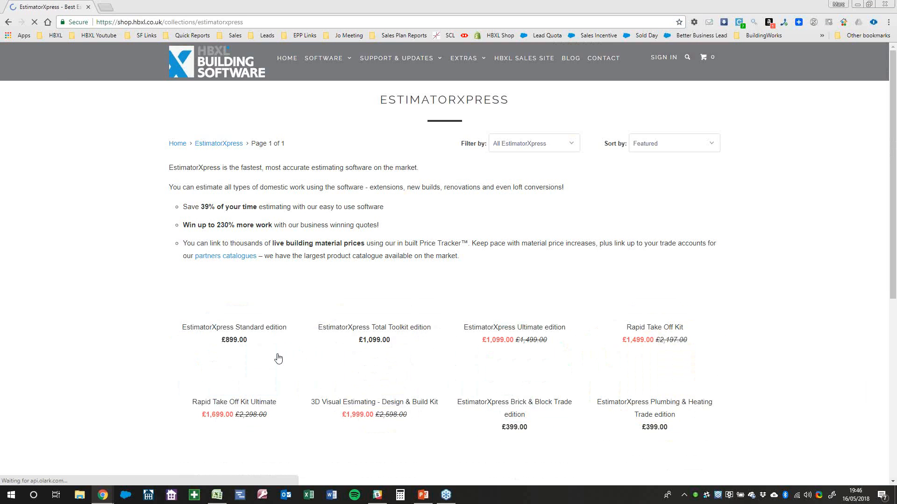
scroll(306, 294, "down", 3)
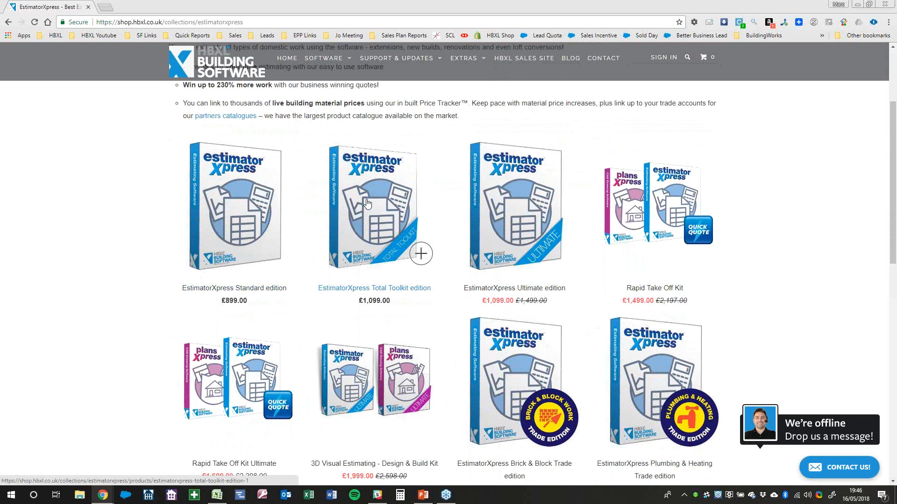
left_click(526, 195)
scroll(465, 317, "down", 1)
triple_click(515, 343)
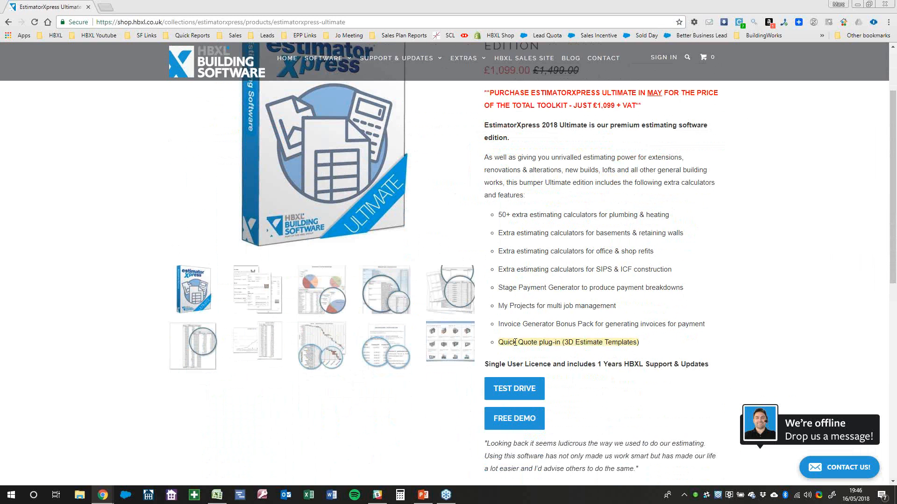
scroll(539, 269, "up", 1)
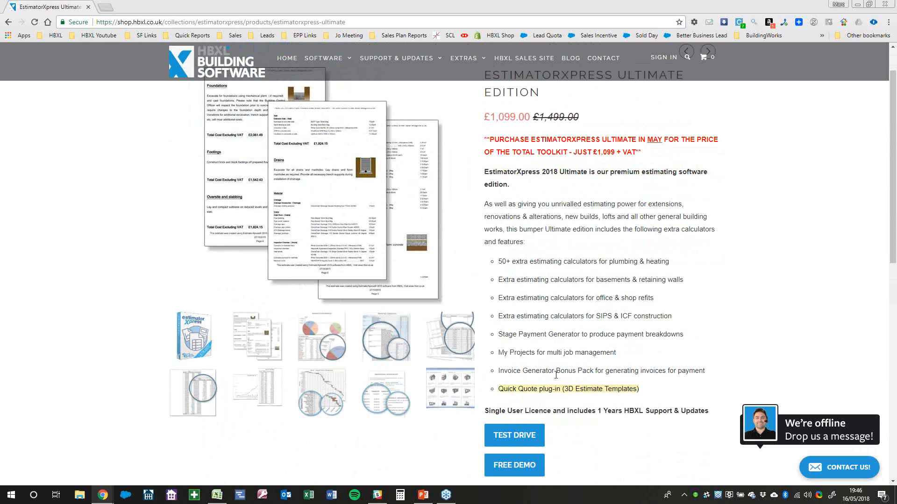
double_click(537, 371)
triple_click(533, 336)
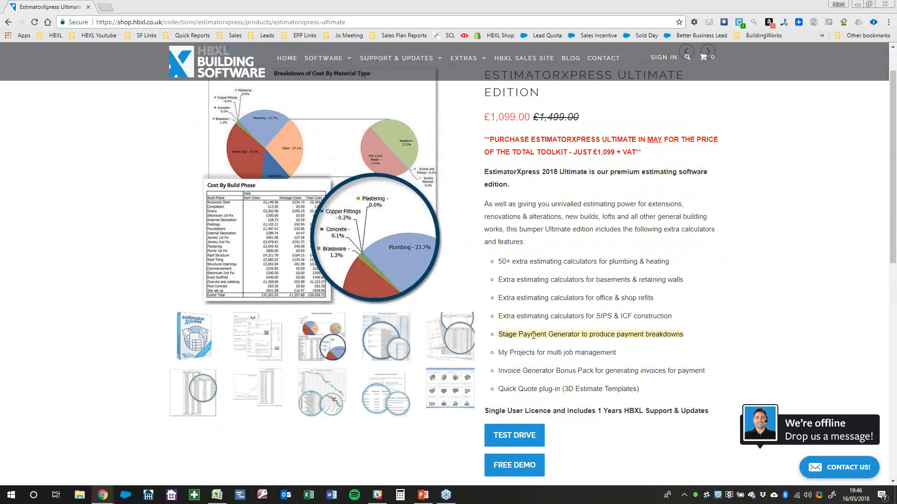
scroll(533, 336, "up", 1)
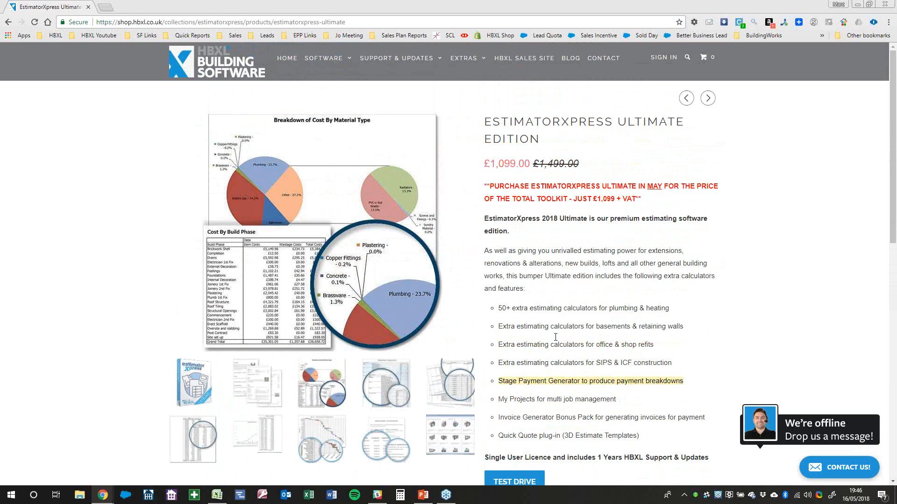
double_click(508, 163)
left_click(508, 163)
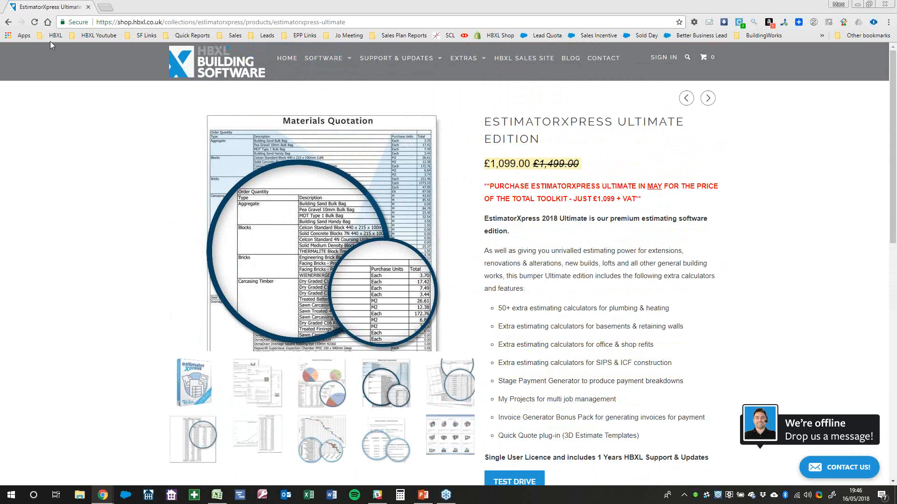
left_click(8, 22)
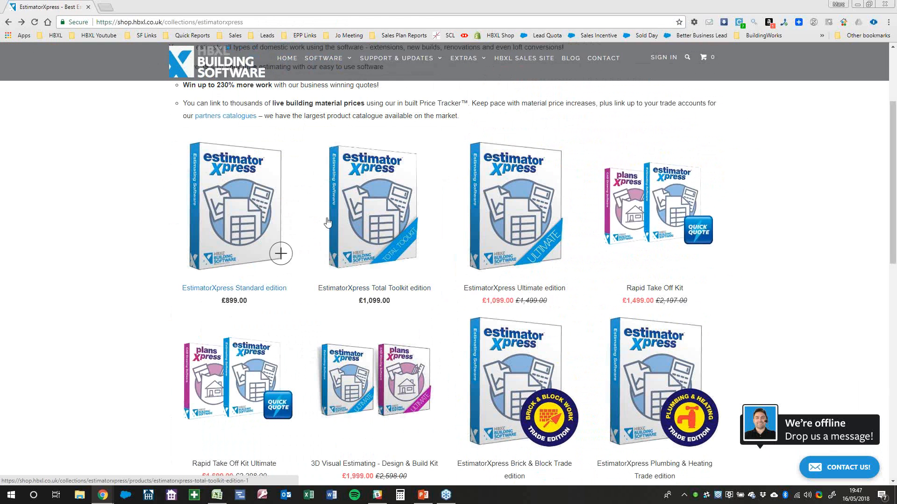
left_click(485, 226)
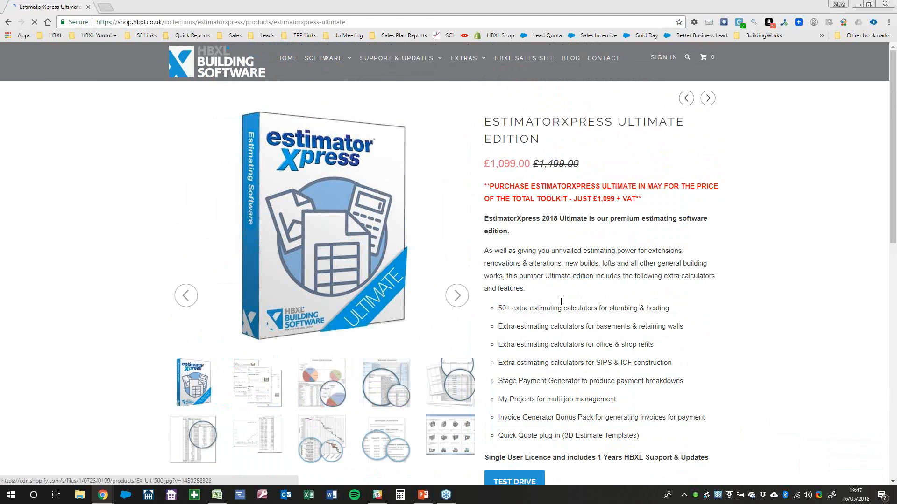
triple_click(517, 399)
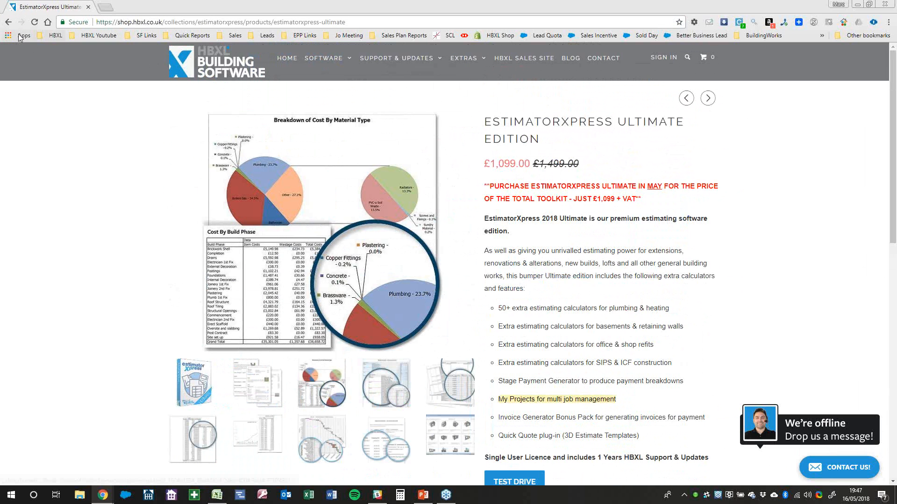
left_click(8, 22)
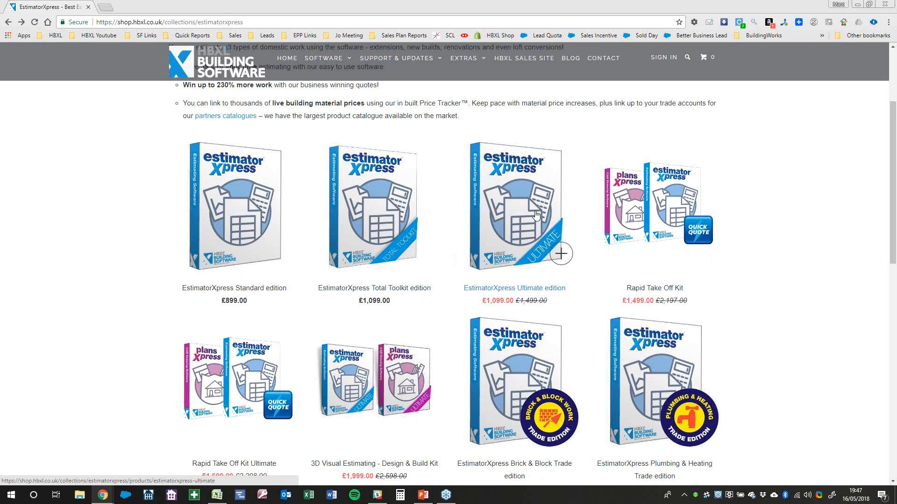
left_click(857, 5)
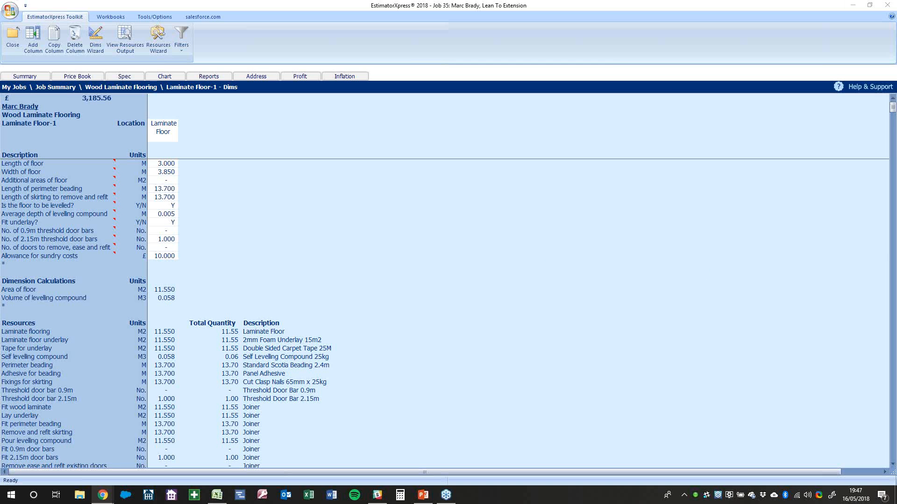
left_click(116, 15)
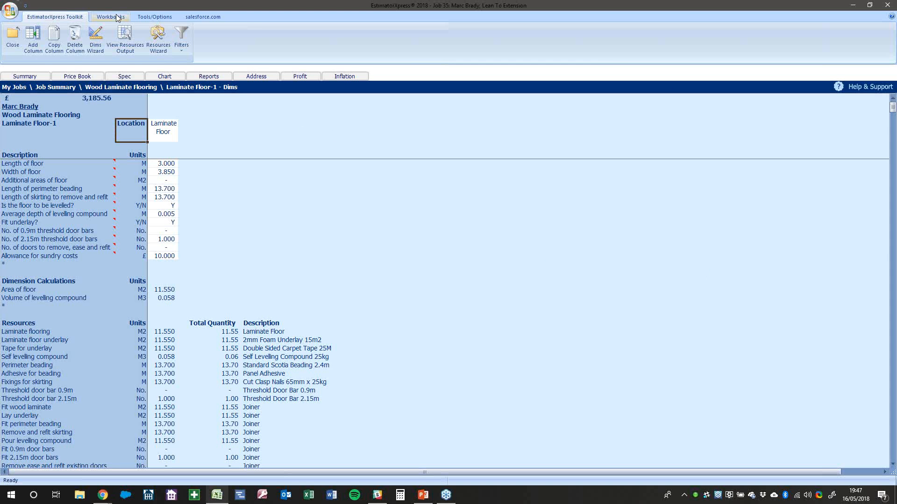
left_click(116, 15)
left_click(14, 39)
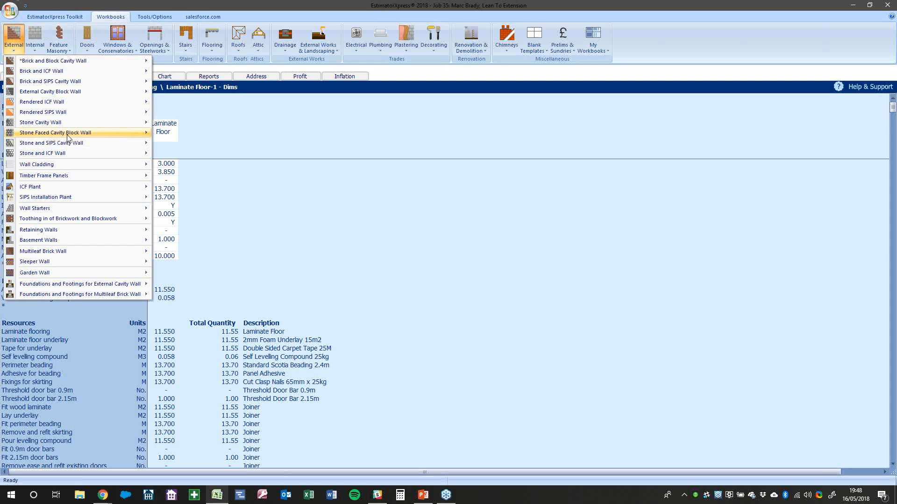
mouse_move(77, 213)
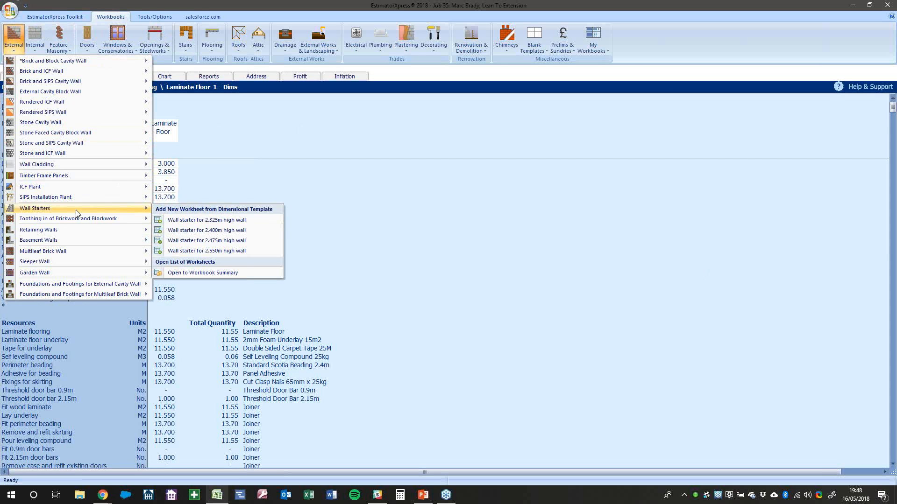
left_click(340, 233)
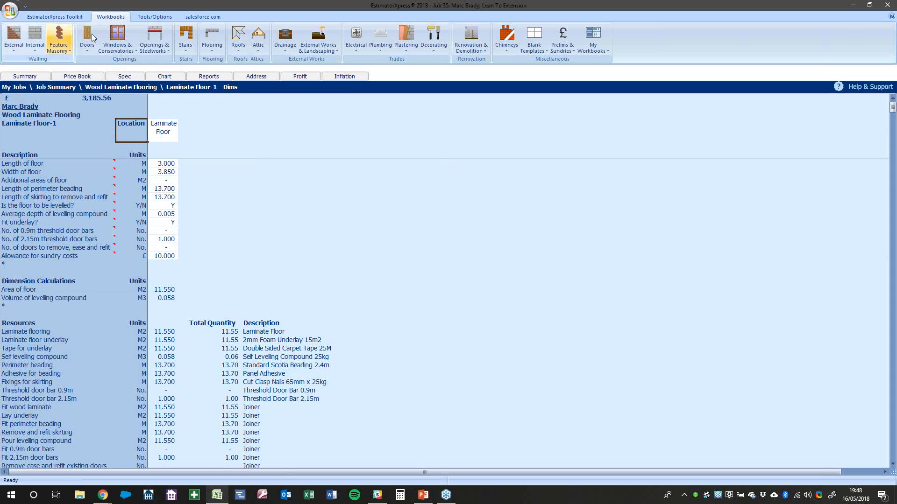
left_click(70, 17)
left_click(117, 17)
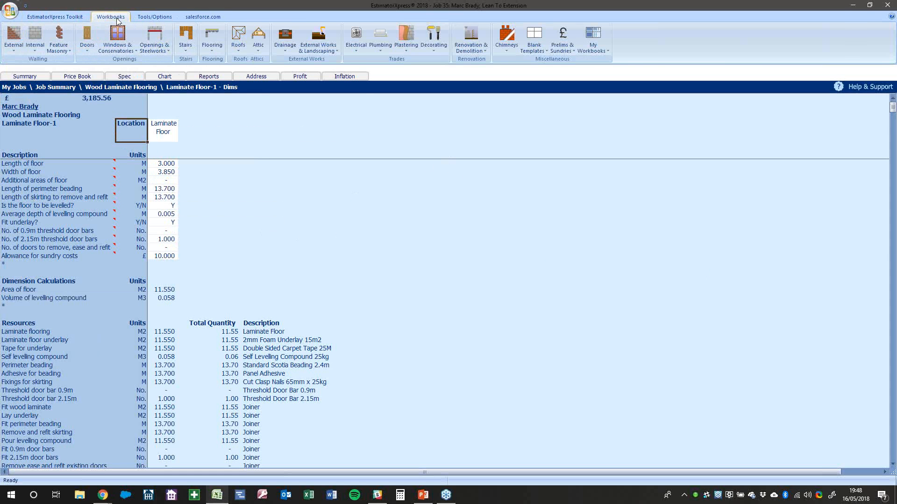
left_click(258, 40)
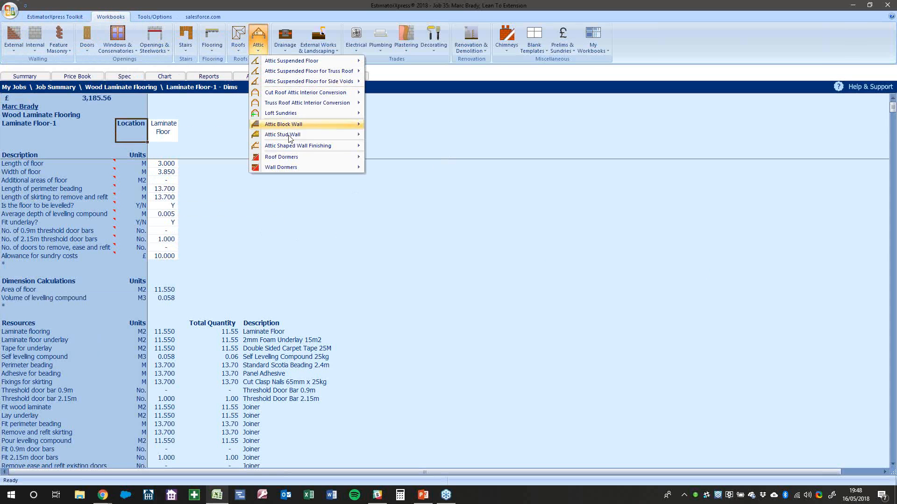
mouse_move(294, 145)
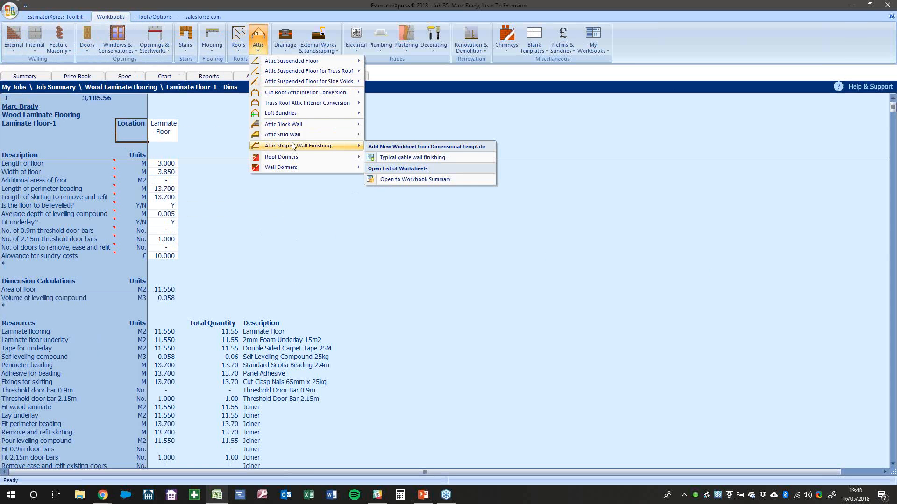
left_click(344, 273)
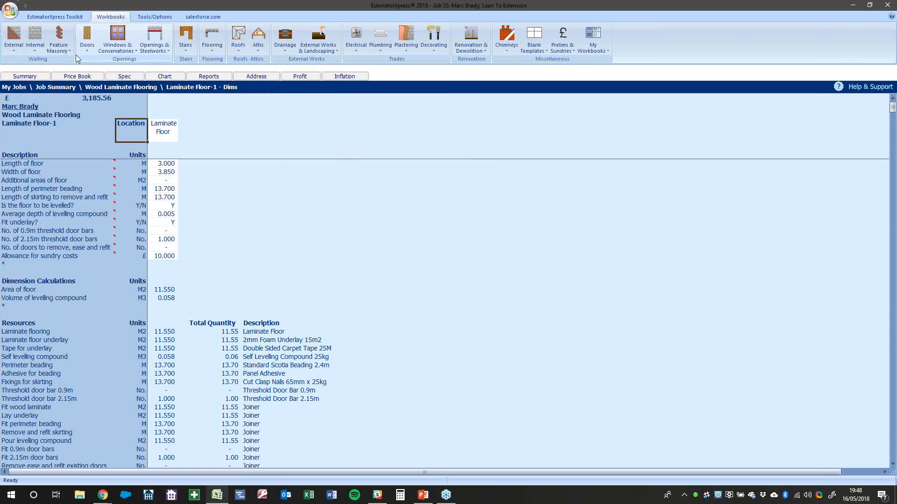
left_click(55, 16)
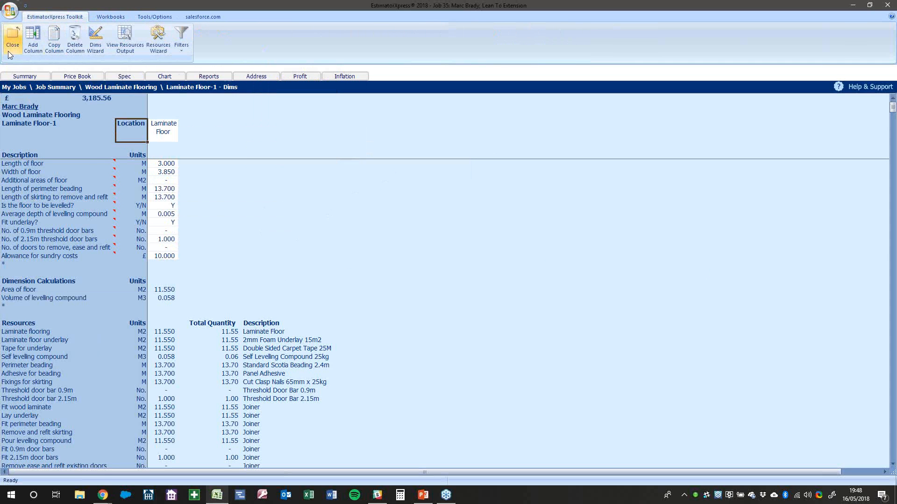
Close the flooring sheet and workbook, recording the workbook as Completed
left_click(9, 49)
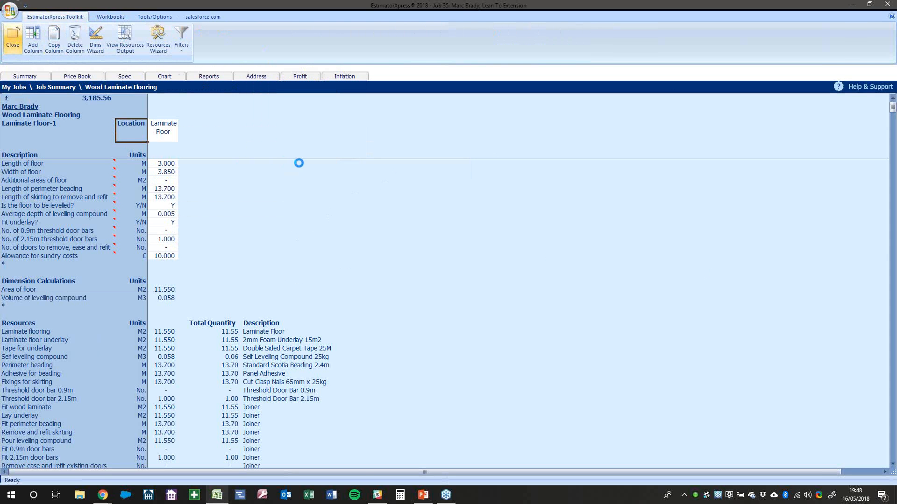
left_click(10, 45)
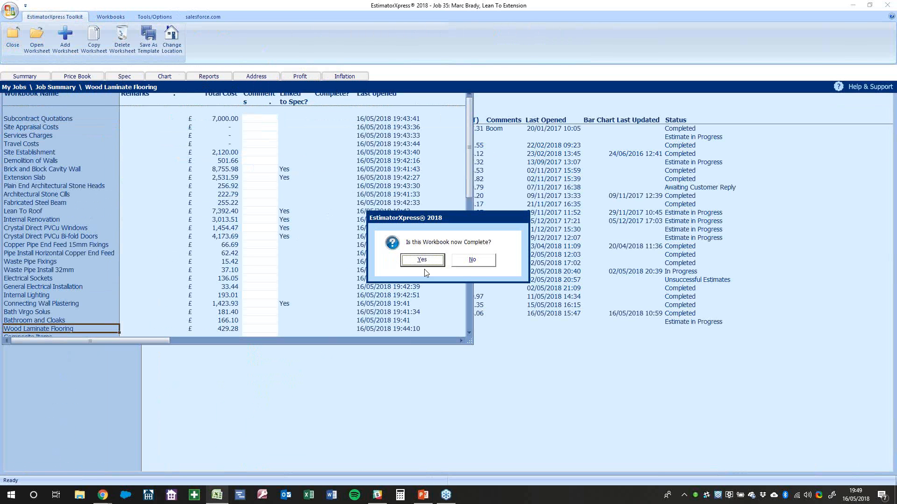
left_click(425, 264)
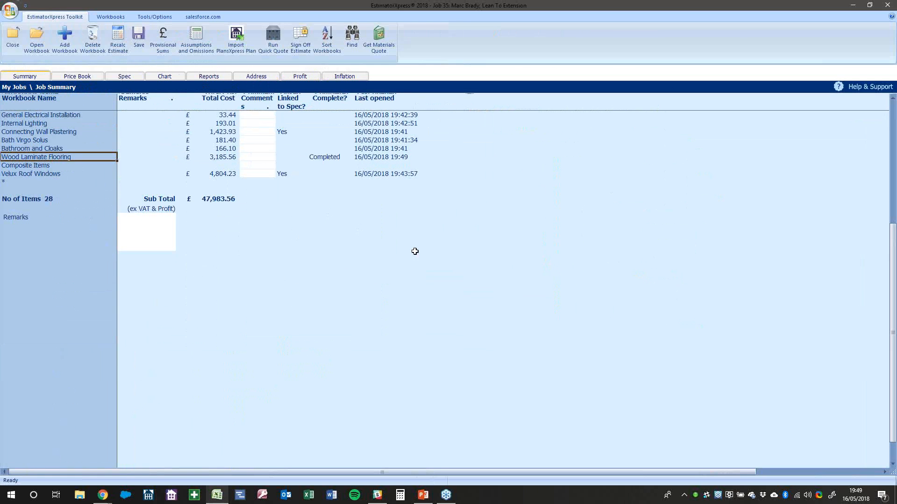
Browse the Attic workbook list under Workbooks
left_click(110, 18)
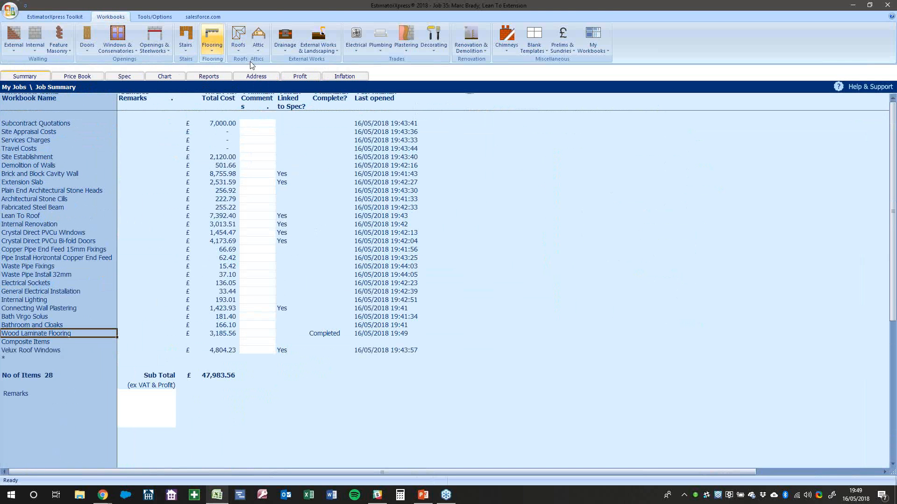
left_click(258, 43)
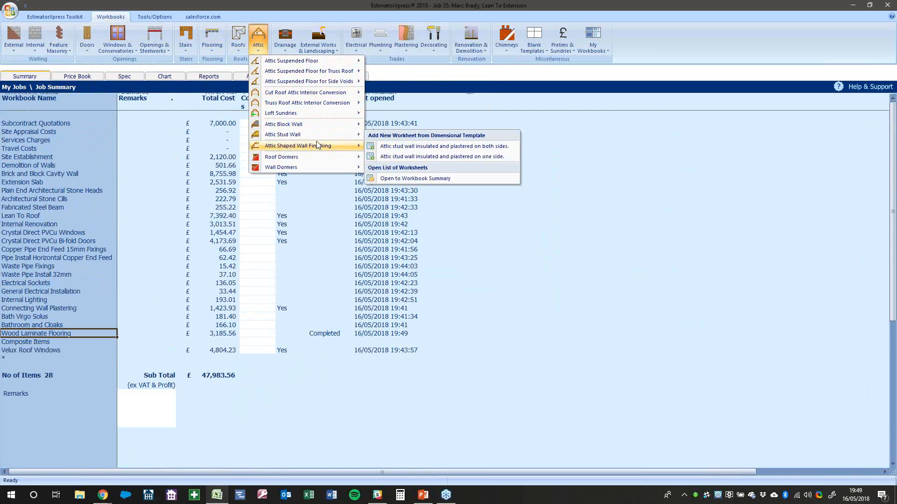
mouse_move(316, 160)
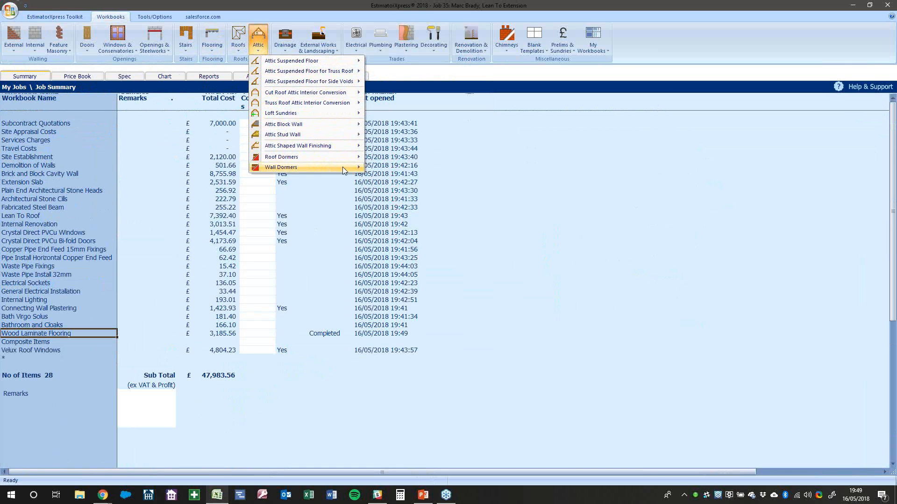
Add a Cut Roof Attic Interior Conversion workbook using the Large attic template
mouse_move(322, 130)
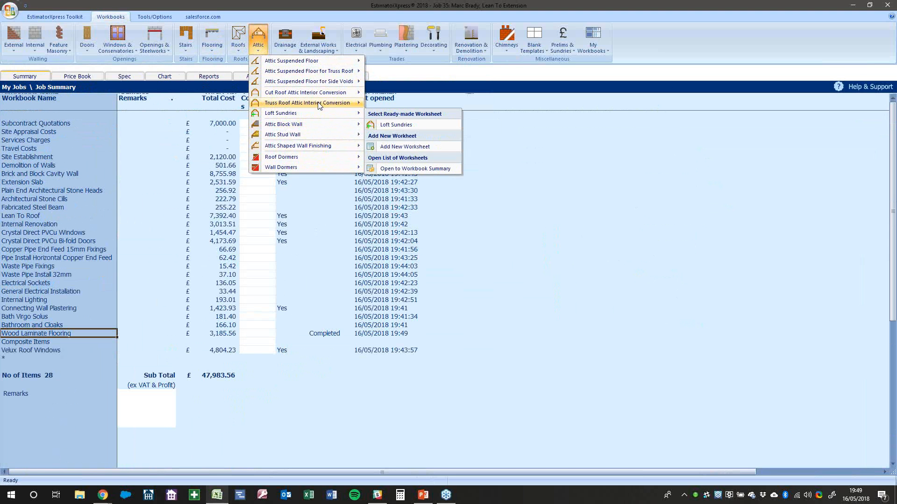
mouse_move(322, 96)
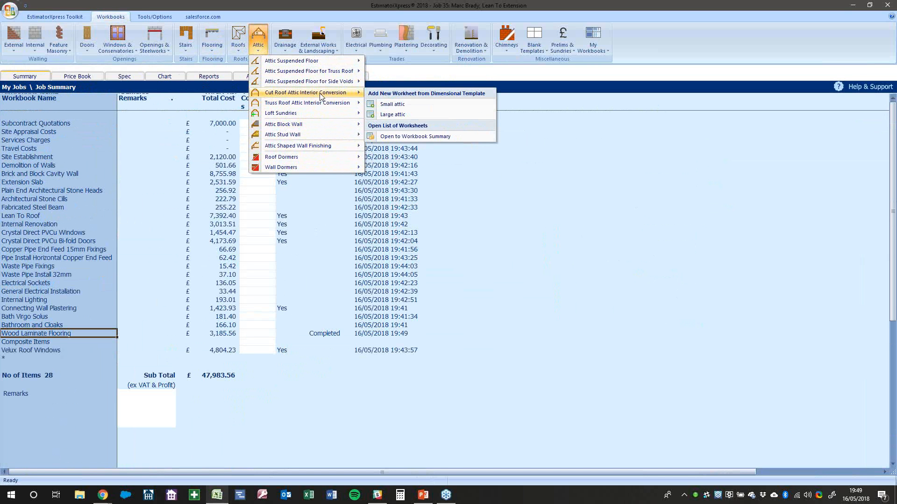
left_click(392, 114)
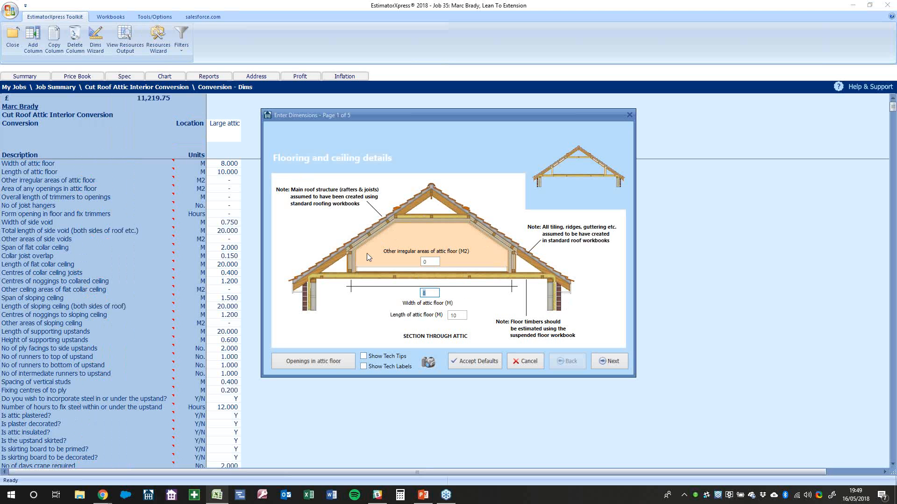
Step through the floor, side void, sloping ceiling, upstand and finishes pages with defaults, then finish
left_click(429, 262)
left_click(612, 365)
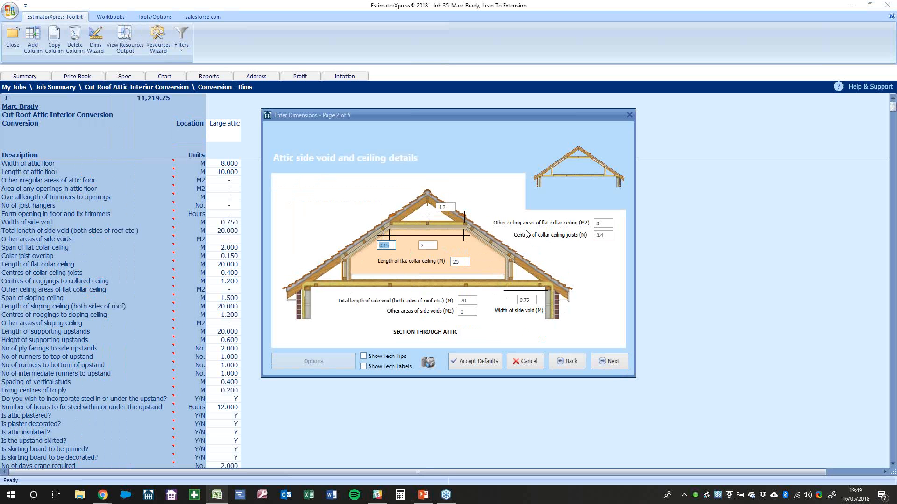
left_click(605, 362)
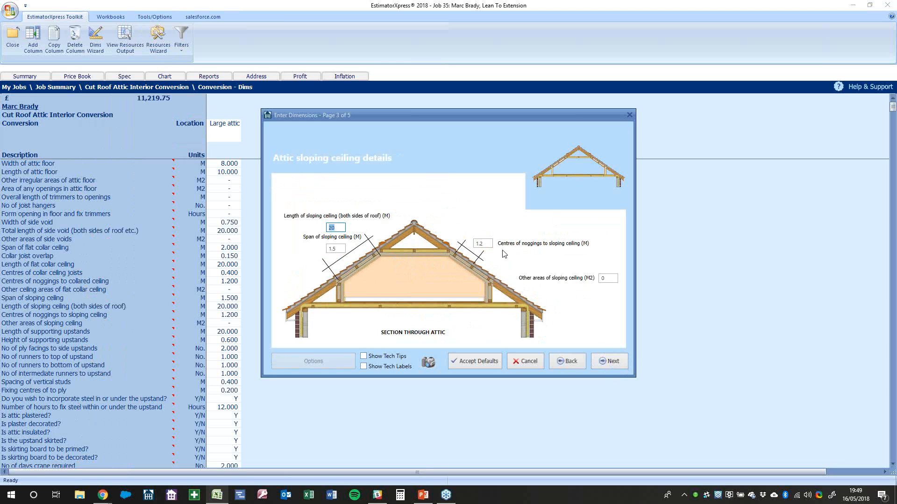
left_click(602, 361)
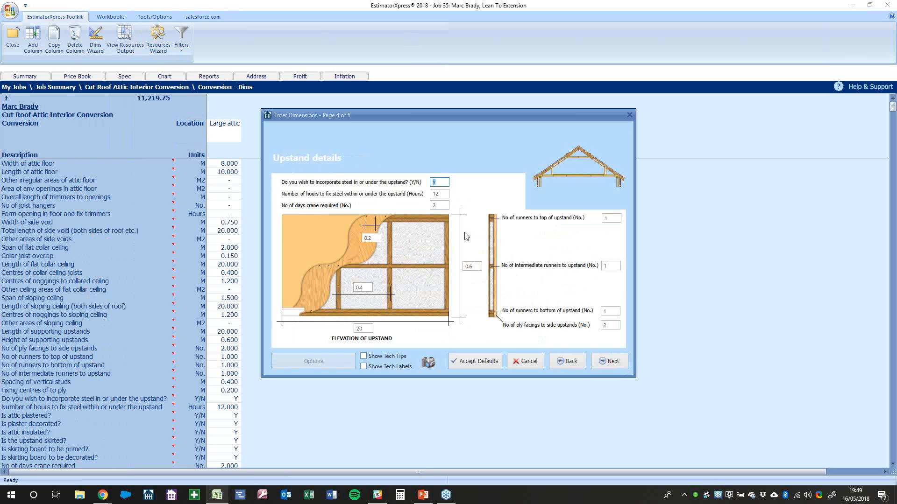
left_click(536, 366)
left_click(614, 365)
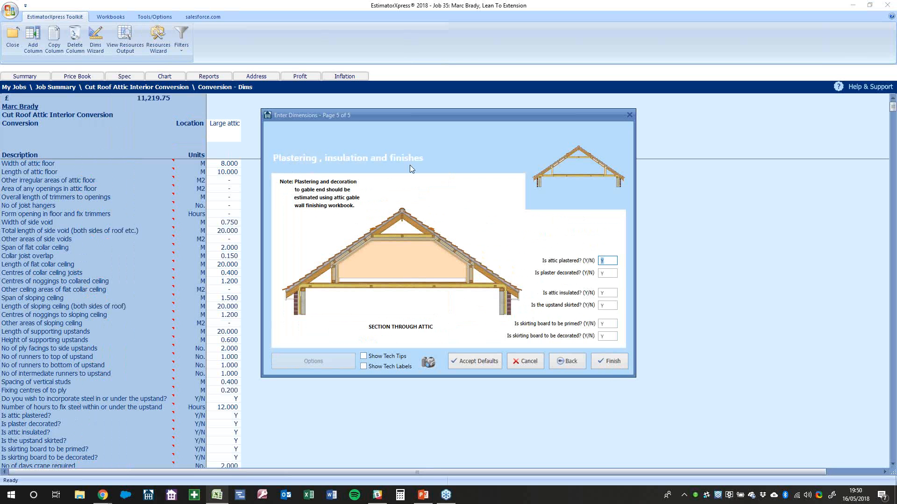
left_click(614, 362)
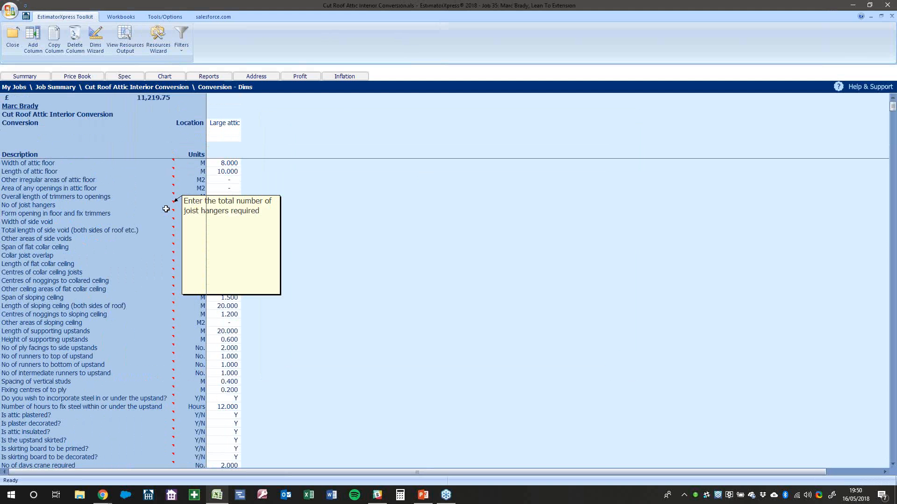
Scroll through the Conversion - Dims resource quantities, then close the dimensions sheet
scroll(256, 212, "down", 11)
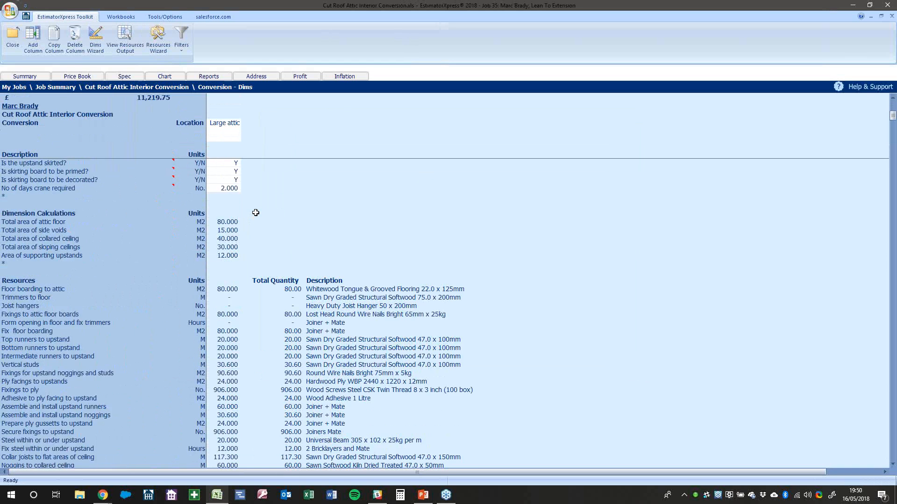
scroll(343, 338, "down", 16)
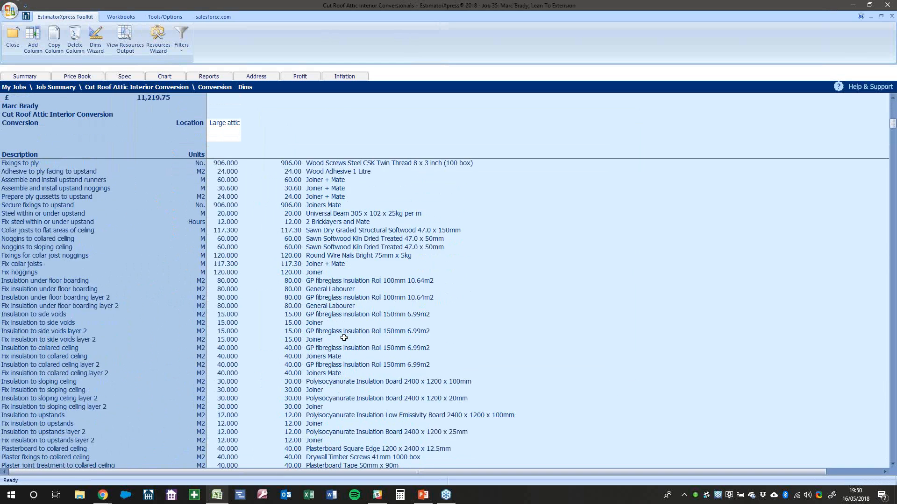
scroll(344, 338, "up", 20)
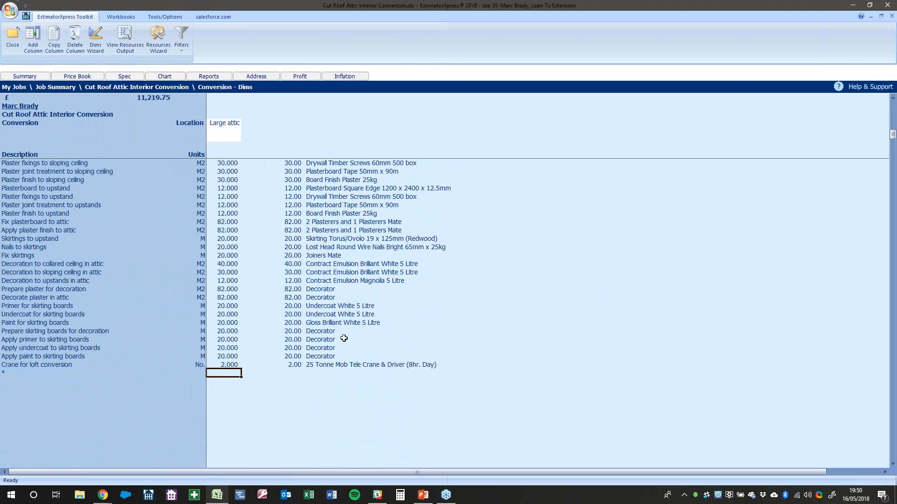
scroll(344, 340, "up", 3)
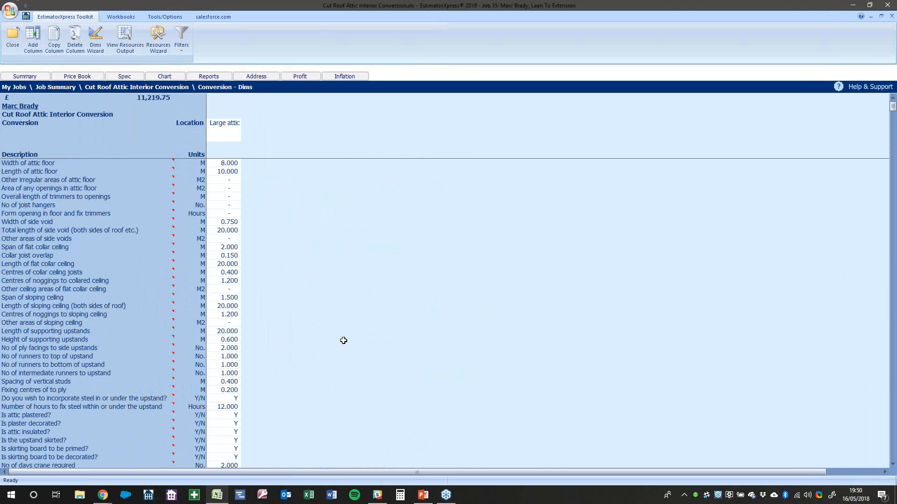
left_click(17, 46)
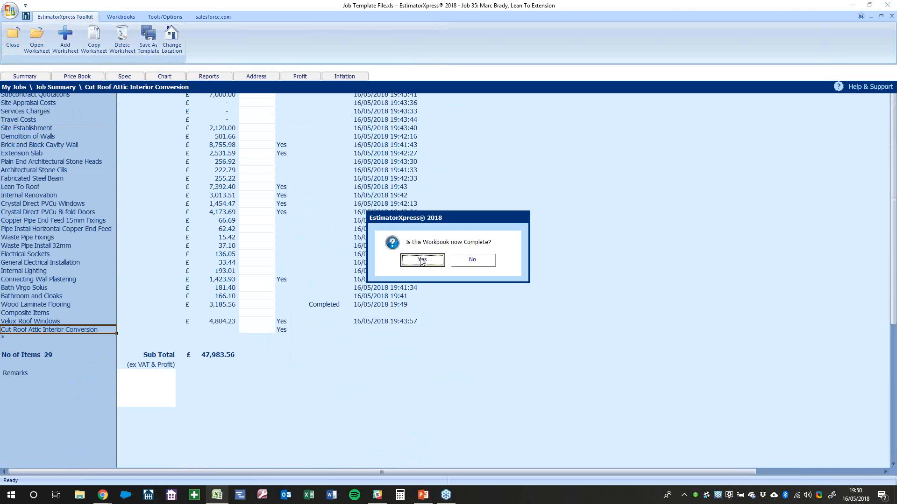
Mark the attic workbook Completed, close the Lean To Extension job, and choose Completed status
left_click(421, 259)
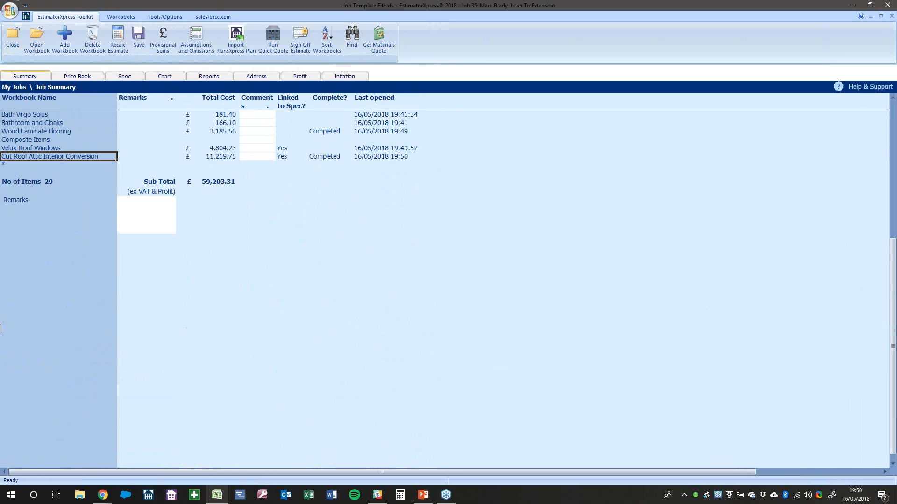
left_click(12, 37)
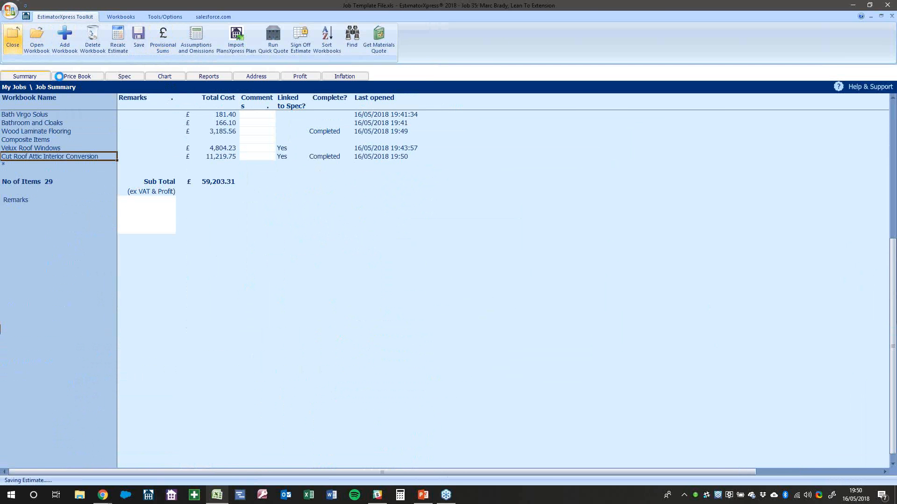
left_click(382, 263)
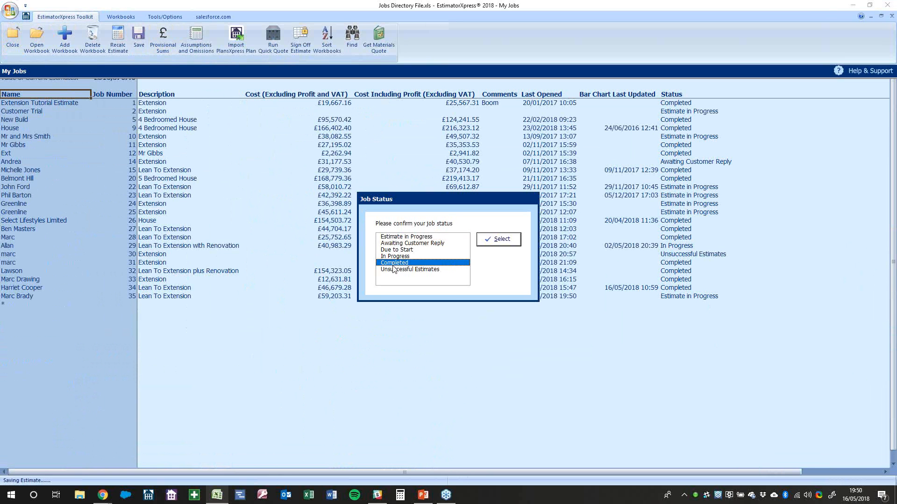
Confirm job 35's Completed status, then view the Backup & Data Sharing options
left_click(493, 240)
left_click(463, 265)
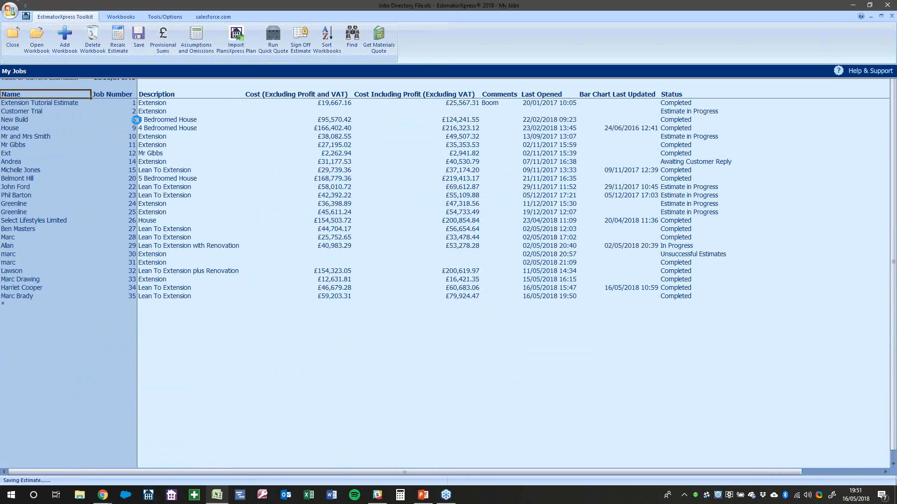
left_click(109, 19)
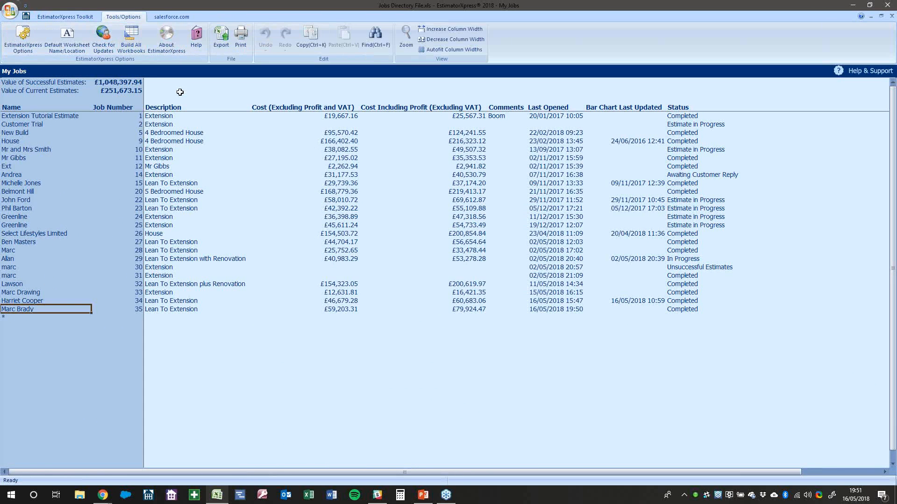
left_click(23, 47)
left_click(339, 224)
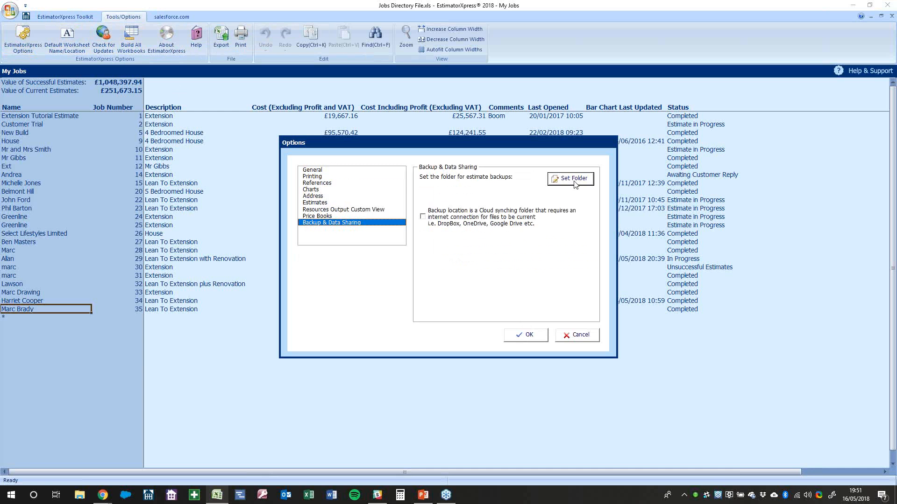
Browse backup folders including OneDrive, then cancel without changing the backup settings
left_click(574, 182)
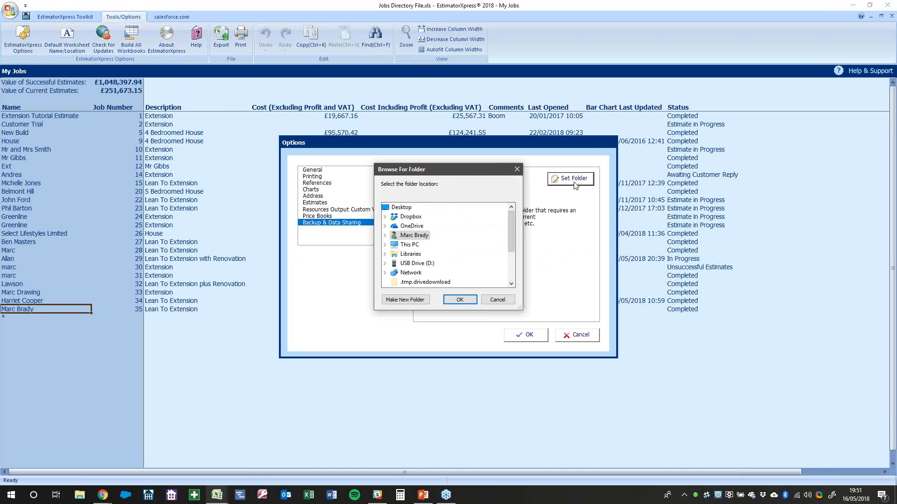
scroll(439, 269, "down", 3)
scroll(439, 269, "up", 2)
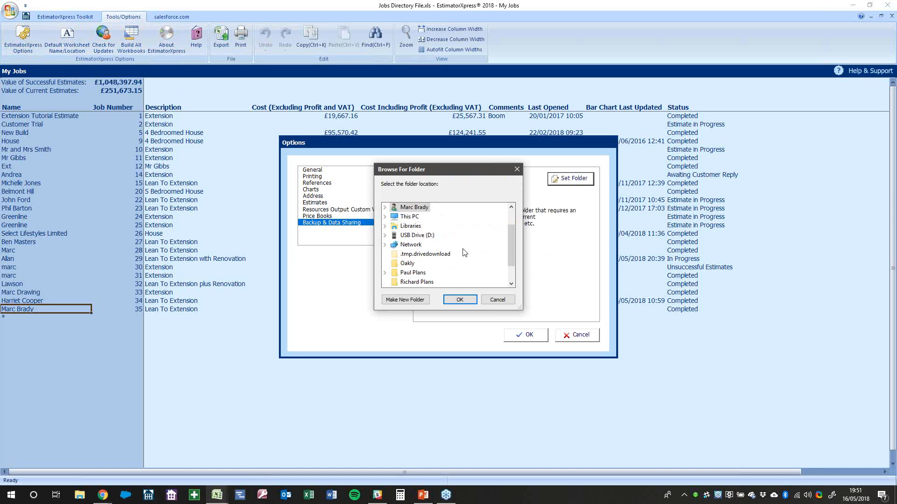
left_click(407, 227)
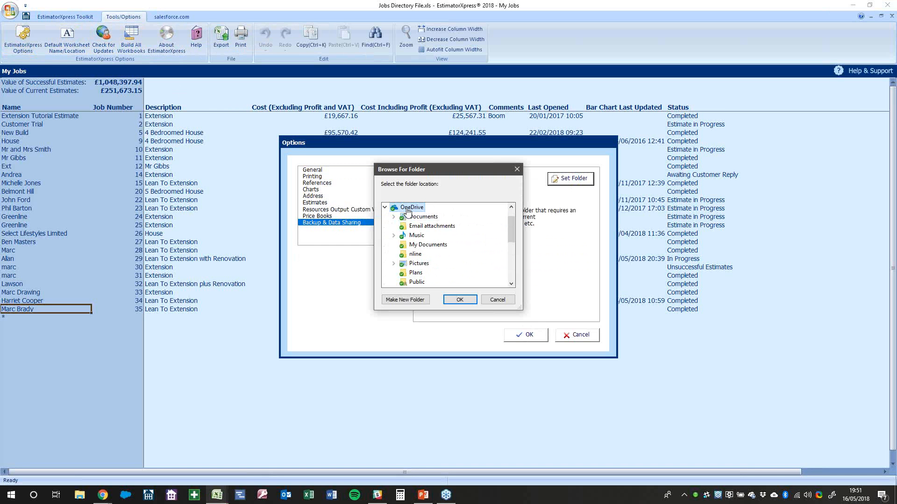
left_click(498, 299)
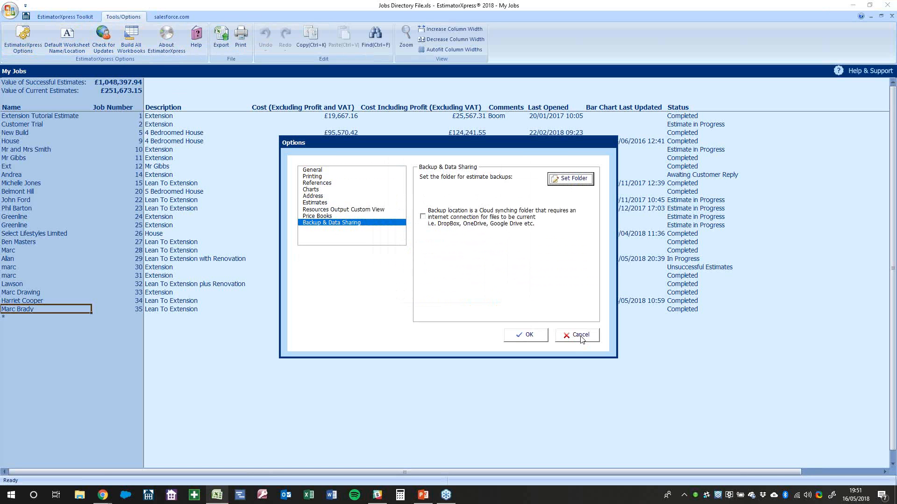
left_click(579, 335)
left_click(44, 299)
Open job 35 and delete the Cut Roof Attic Interior Conversion workbook
double_click(41, 309)
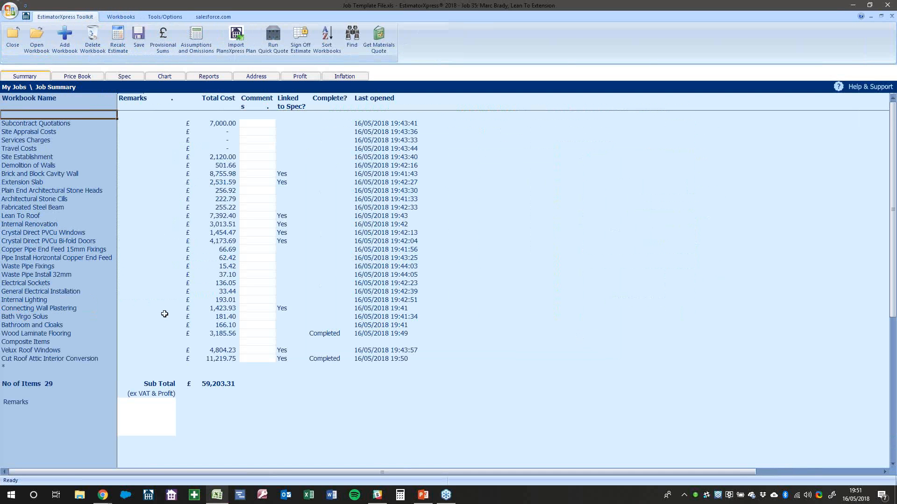
left_click(79, 359)
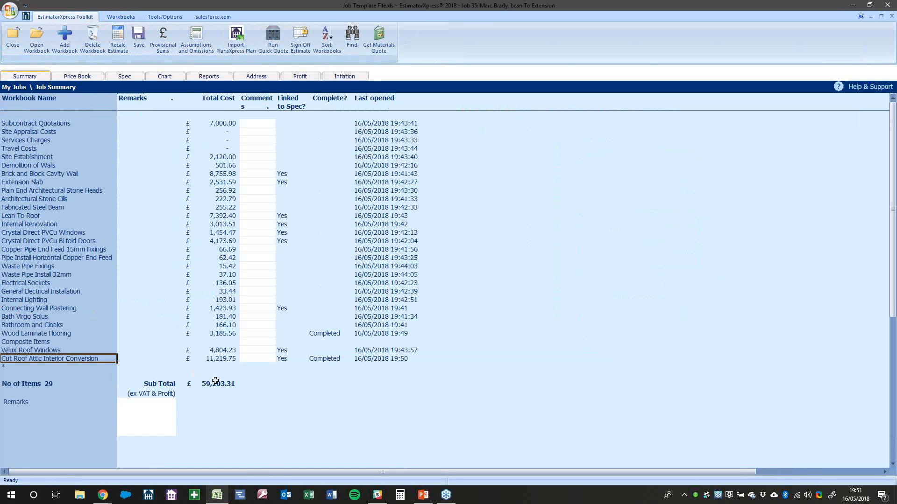
right_click(71, 361)
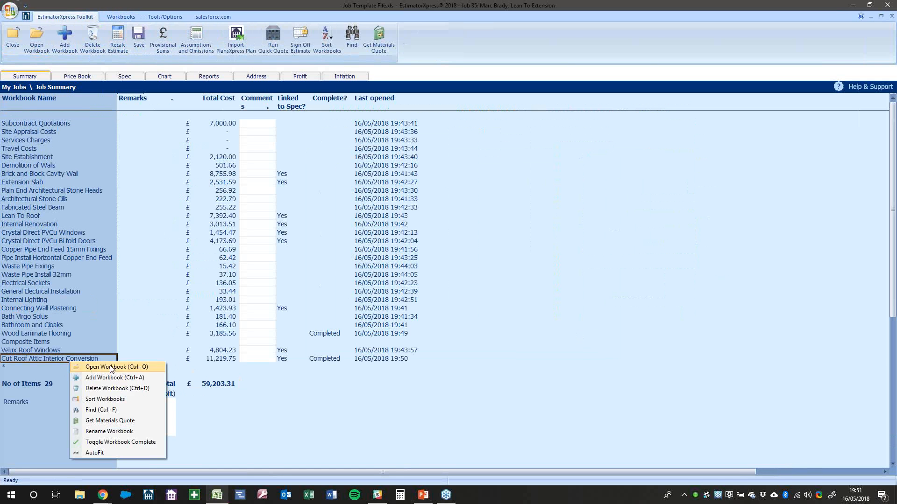
left_click(99, 389)
left_click(423, 260)
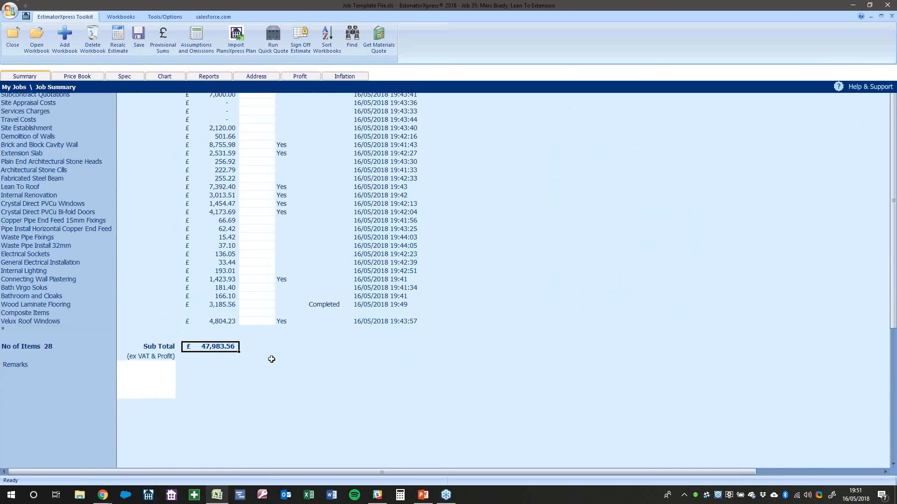
left_click(207, 77)
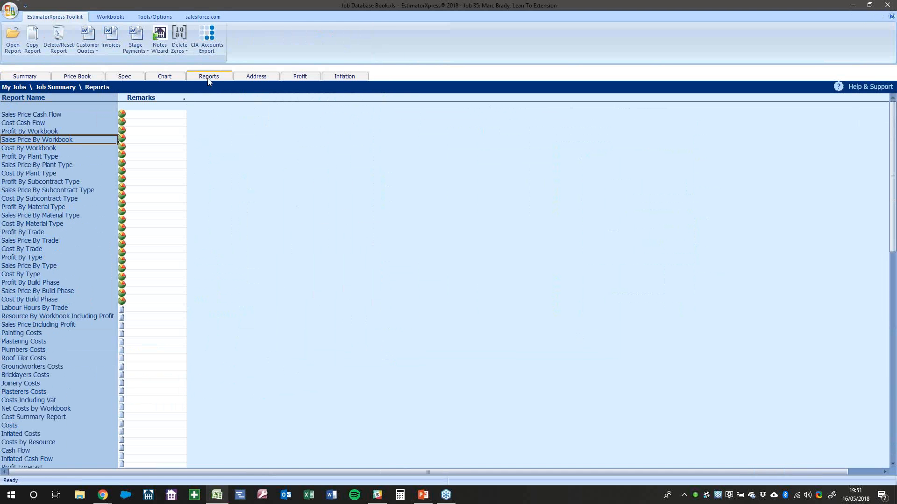
Open the Sales Price Including Profit report, check £47,983.56 cost and £16,794.25 profit, then close it
scroll(79, 182, "down", 1)
scroll(79, 182, "down", 9)
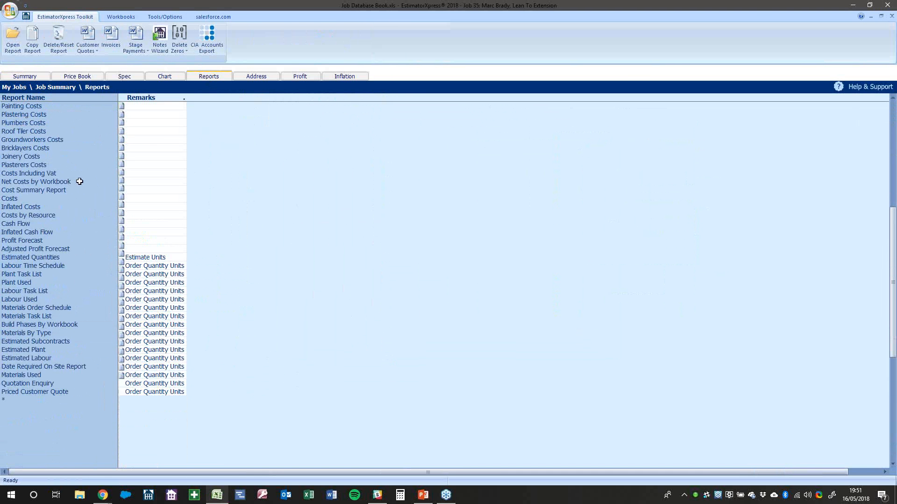
scroll(80, 181, "up", 8)
left_click(52, 276)
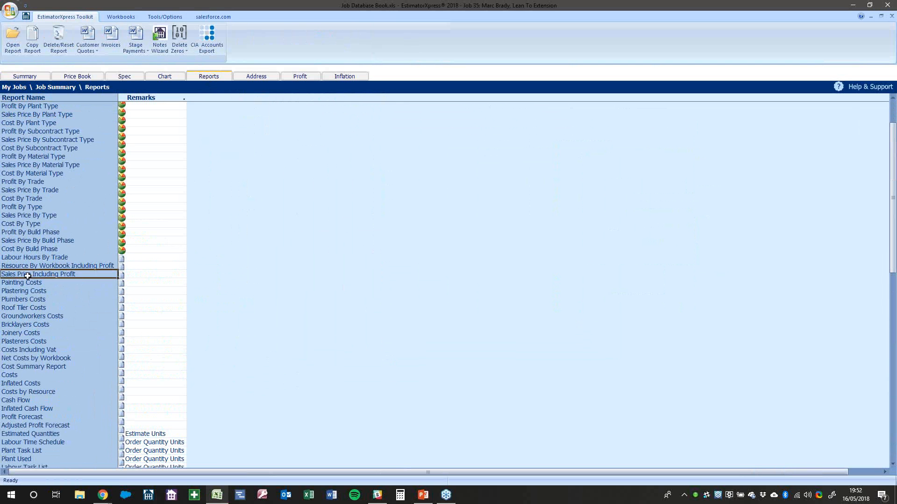
double_click(79, 274)
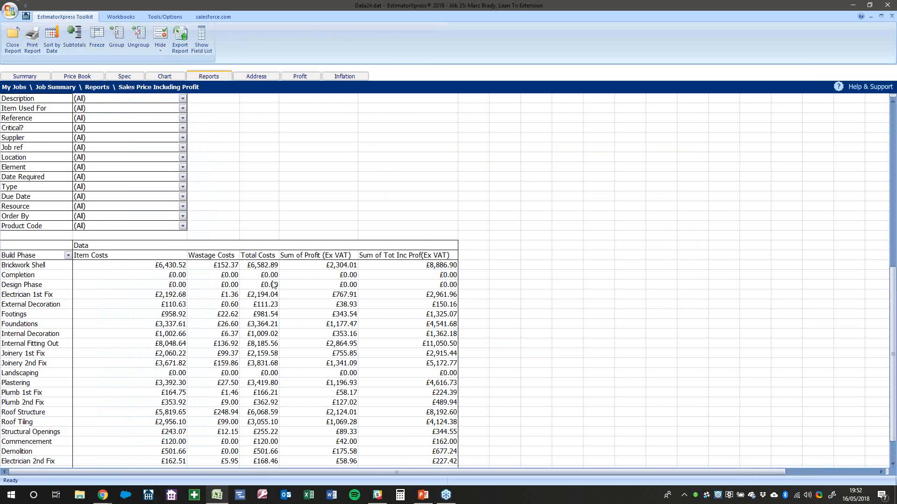
scroll(355, 356, "down", 6)
left_click(355, 356)
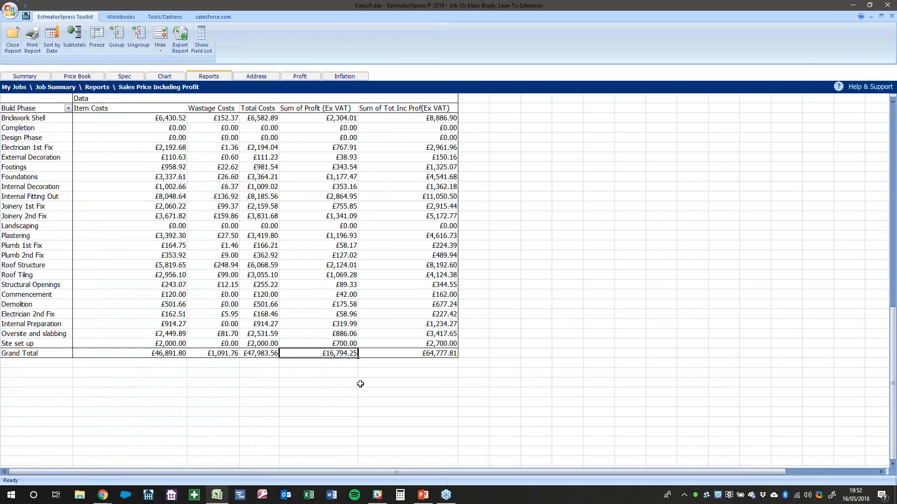
left_click(269, 353)
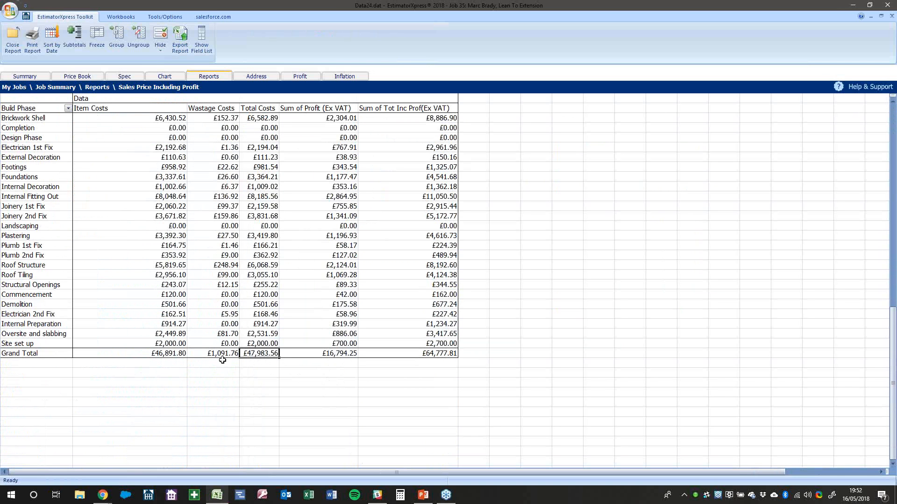
scroll(226, 362, "up", 3)
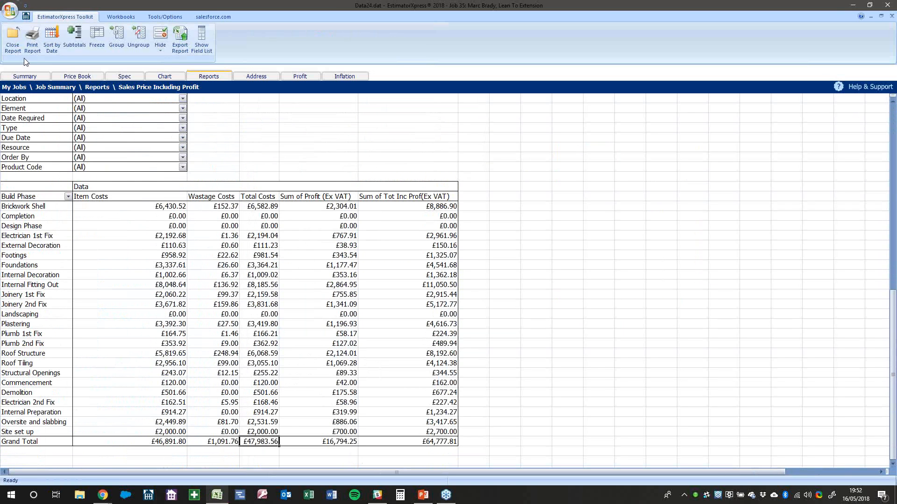
left_click(13, 40)
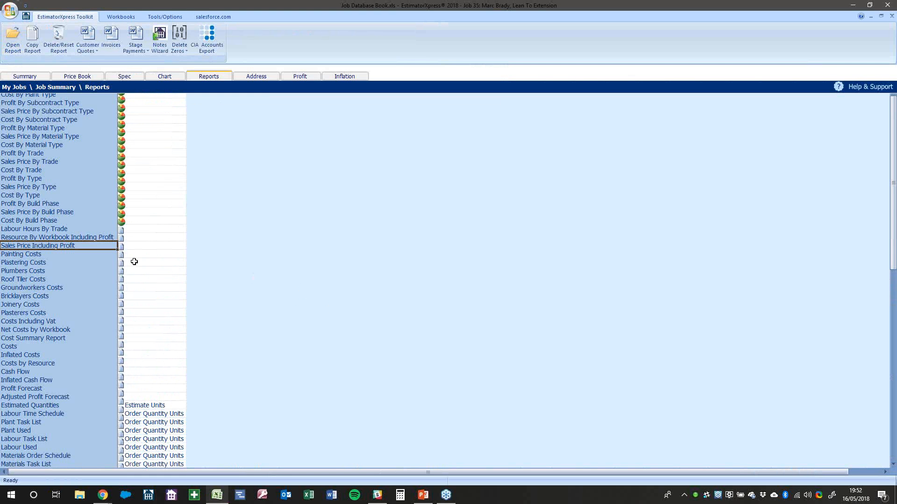
Select the Resource By Workbook Including Profit report
scroll(134, 261, "down", 2)
scroll(135, 260, "up", 4)
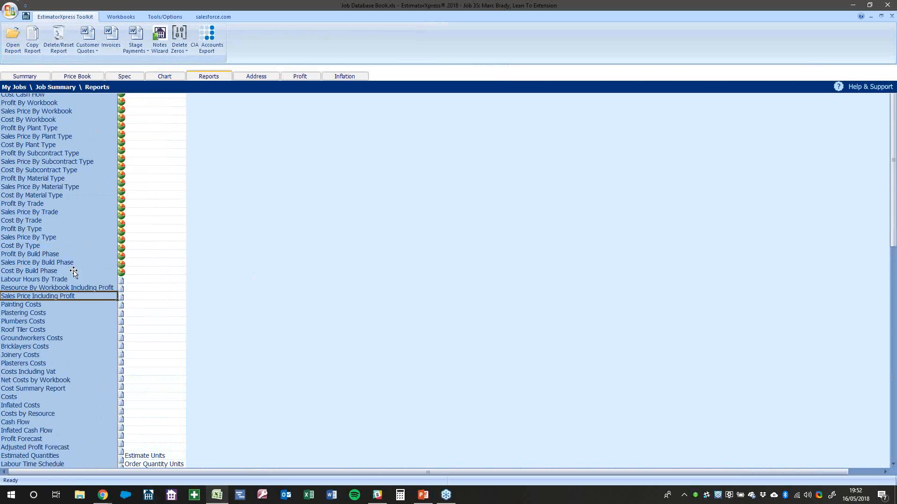
left_click(93, 289)
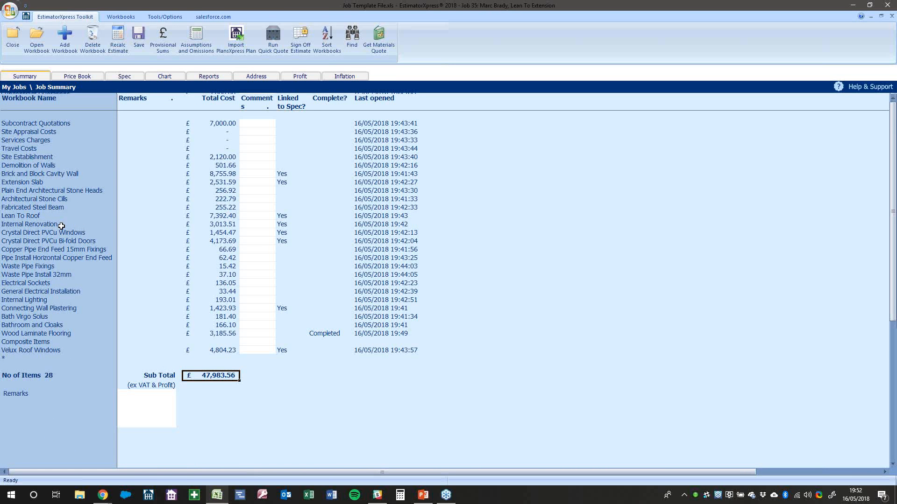
Open the Brick and Block Cavity Wall workbook from the job summary
left_click(57, 243)
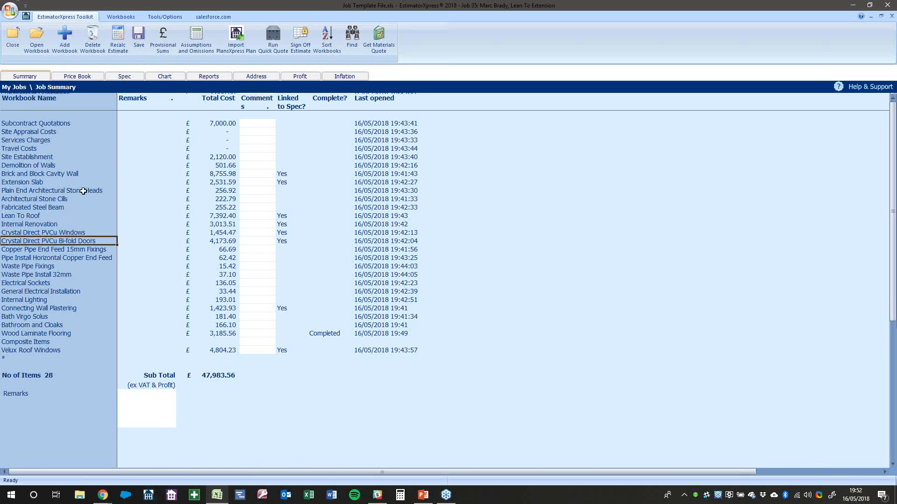
left_click(52, 218)
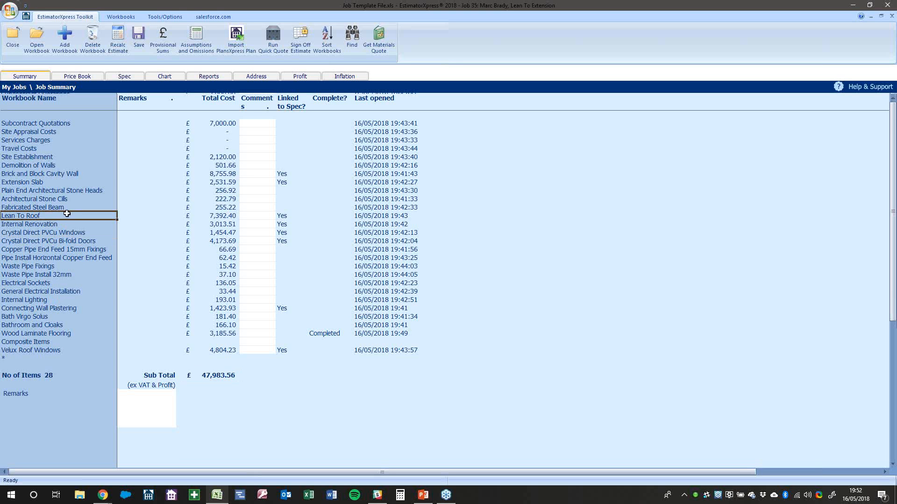
left_click(56, 174)
left_click(218, 174)
left_click(45, 175)
right_click(48, 174)
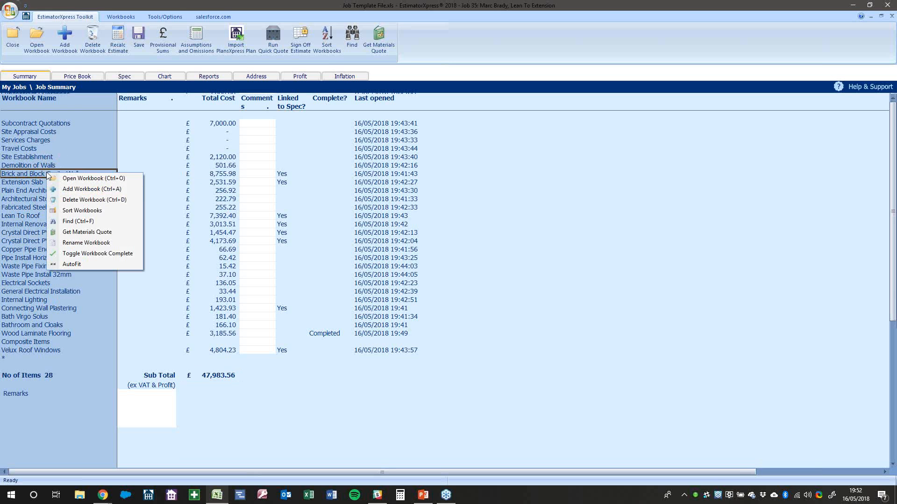
left_click(77, 178)
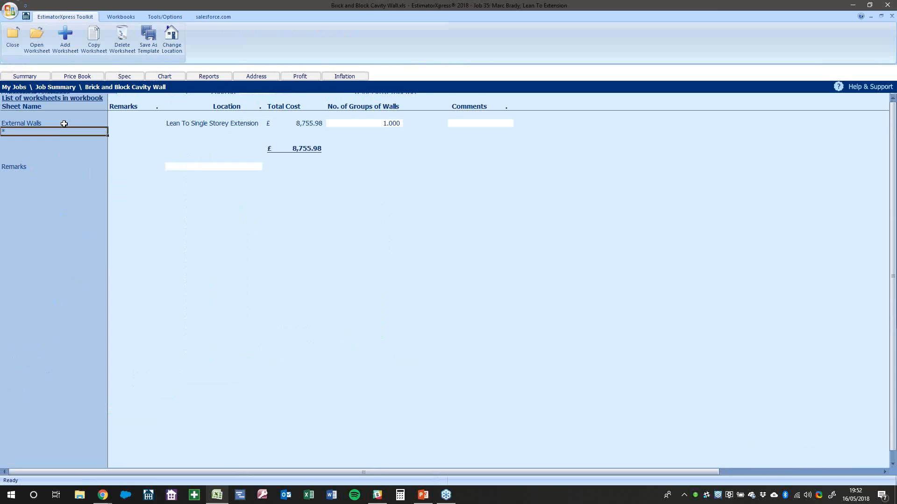
Open the External Walls sheet and show its resources as quantities only, totalling £8,755.98
double_click(64, 124)
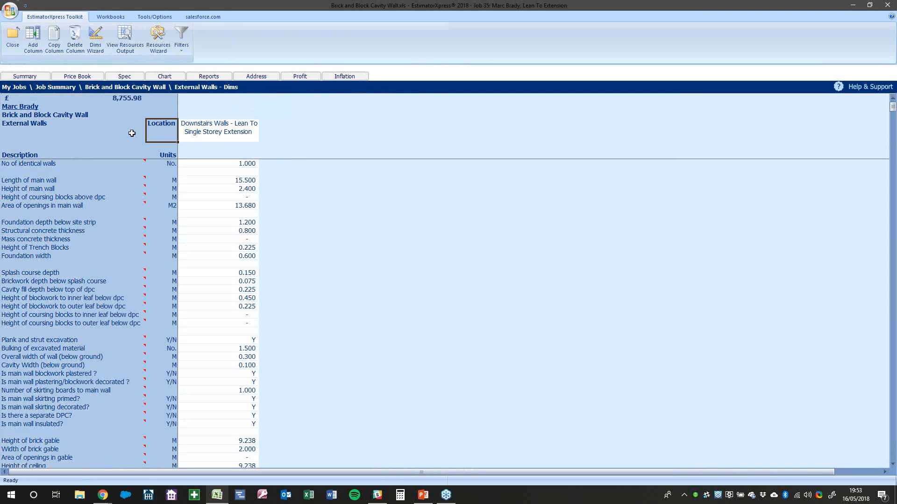
left_click(237, 206)
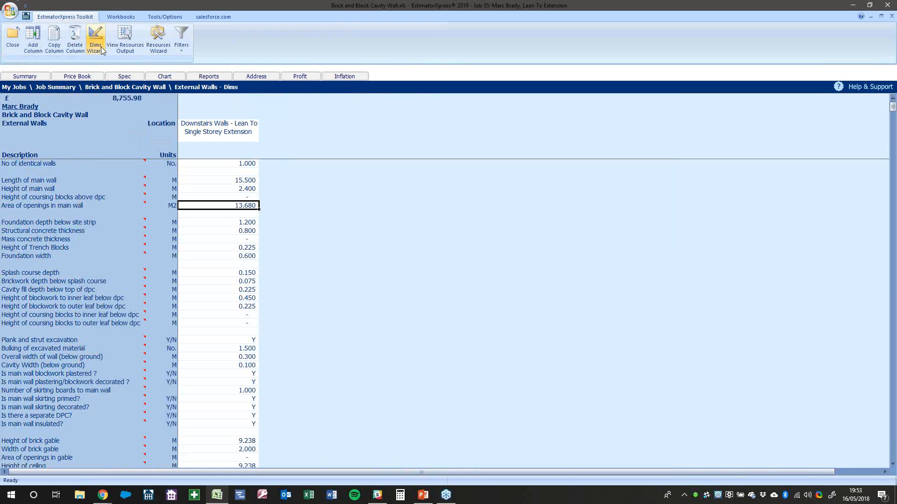
left_click(119, 47)
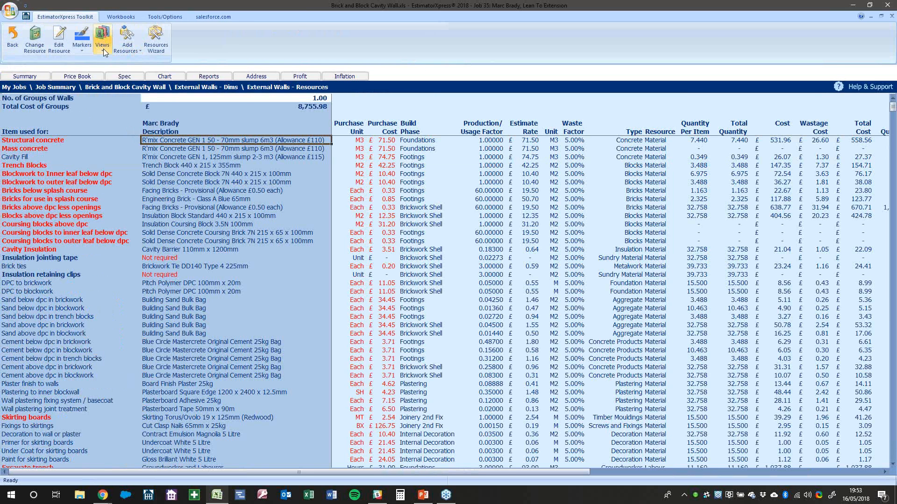
left_click(102, 48)
left_click(121, 165)
left_click(378, 207)
left_click(184, 207)
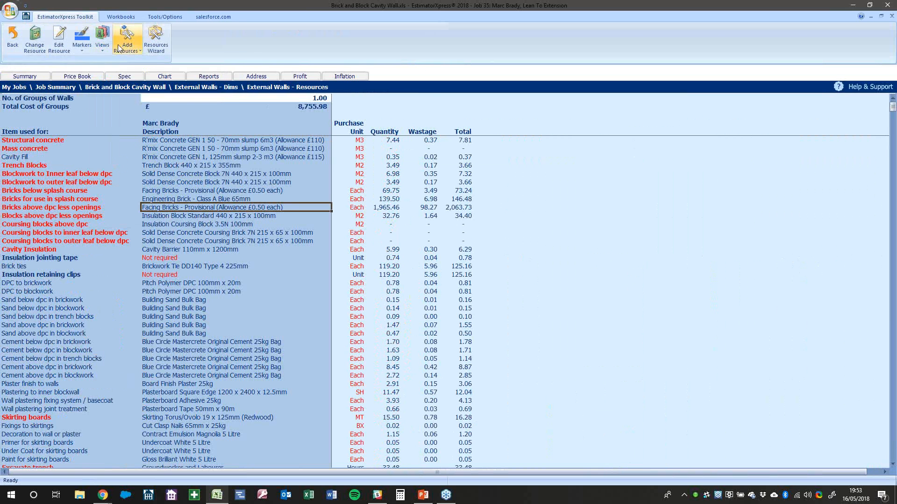
left_click(126, 49)
left_click(103, 49)
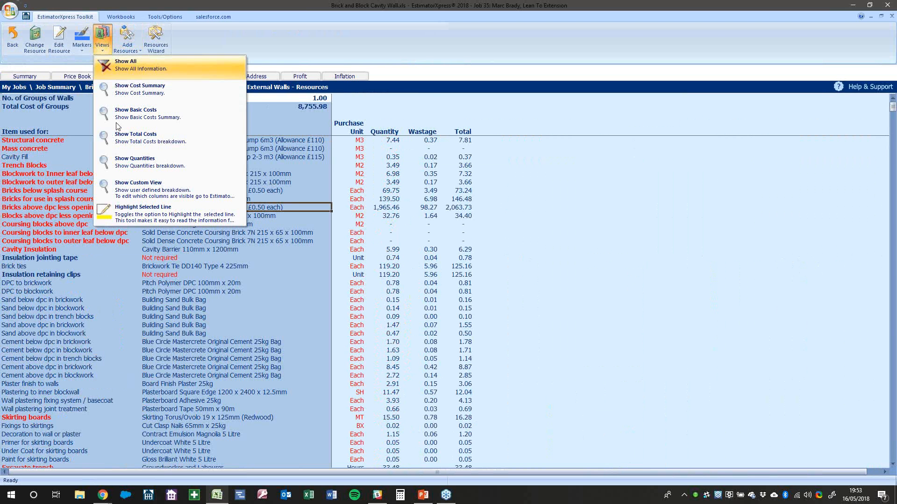
left_click(118, 209)
left_click(166, 209)
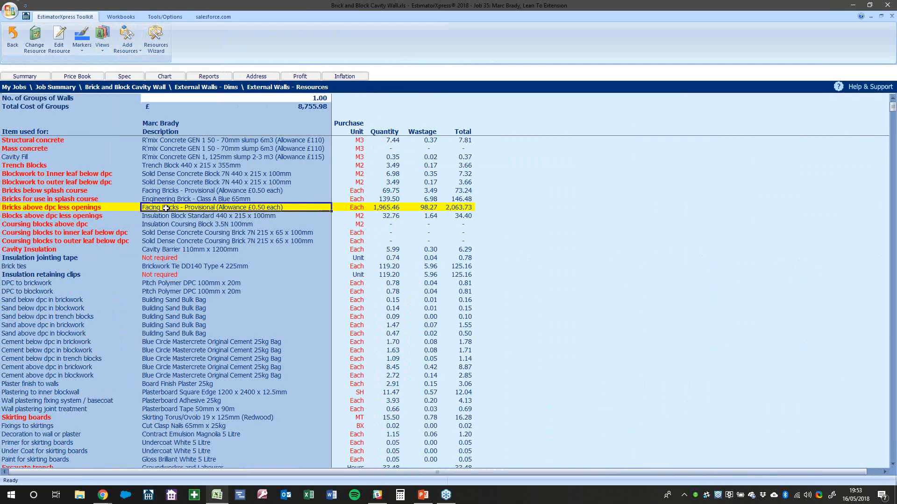
left_click(462, 208)
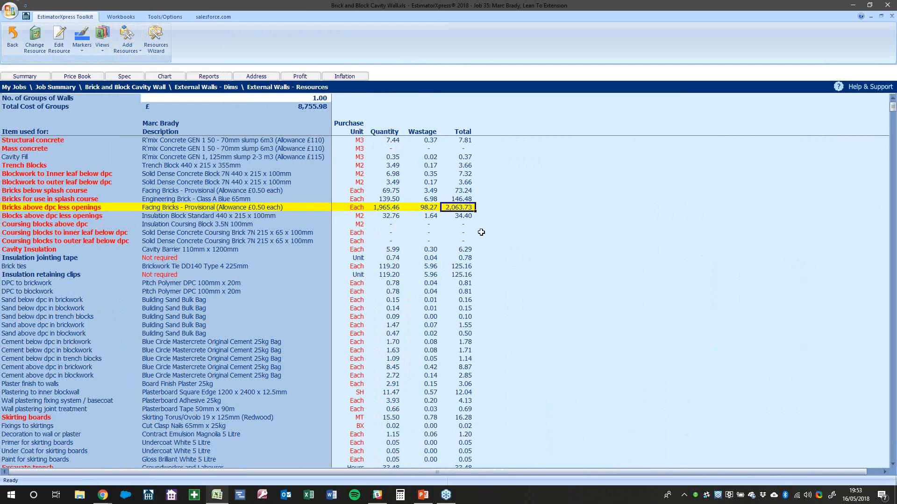
left_click(428, 207)
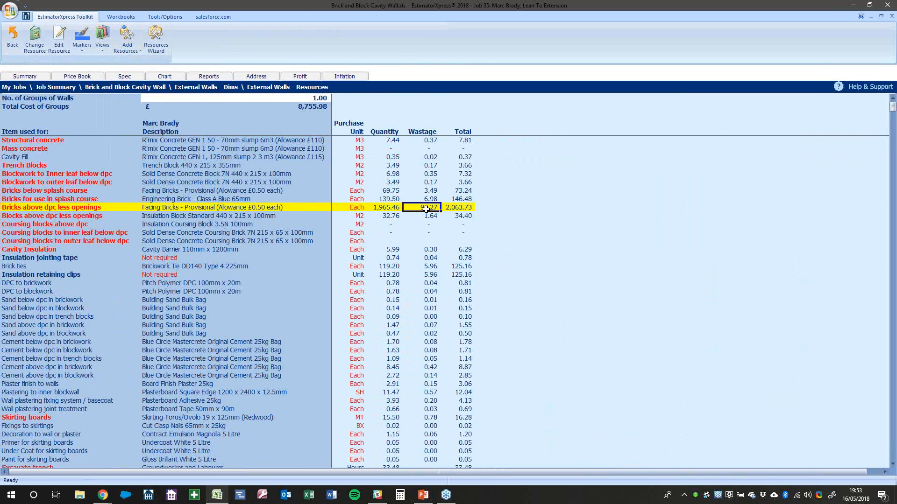
left_click(254, 206)
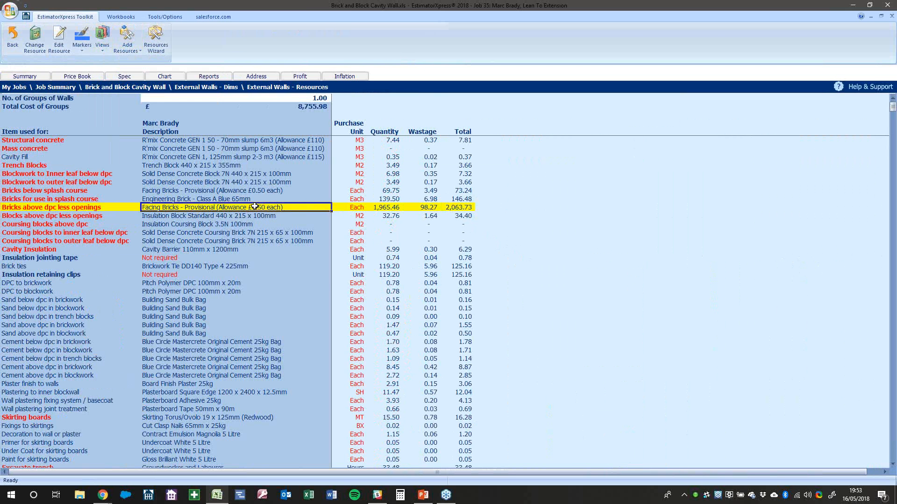
right_click(255, 207)
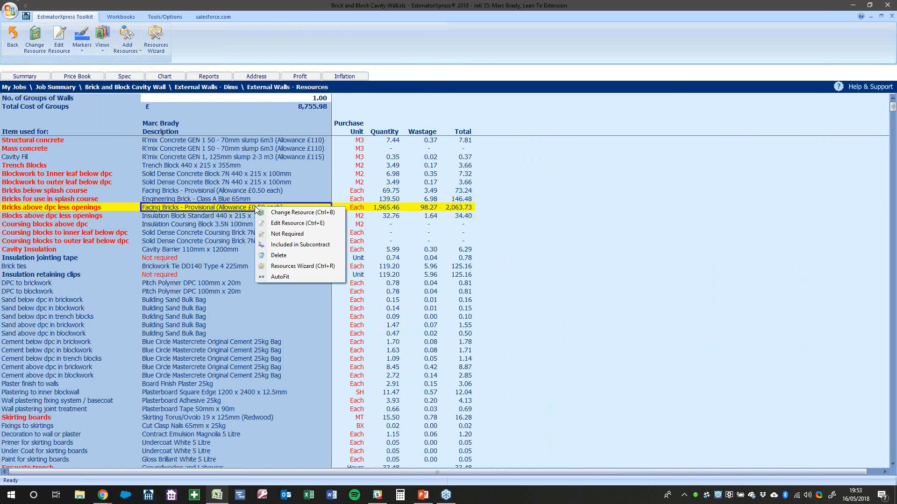
left_click(280, 224)
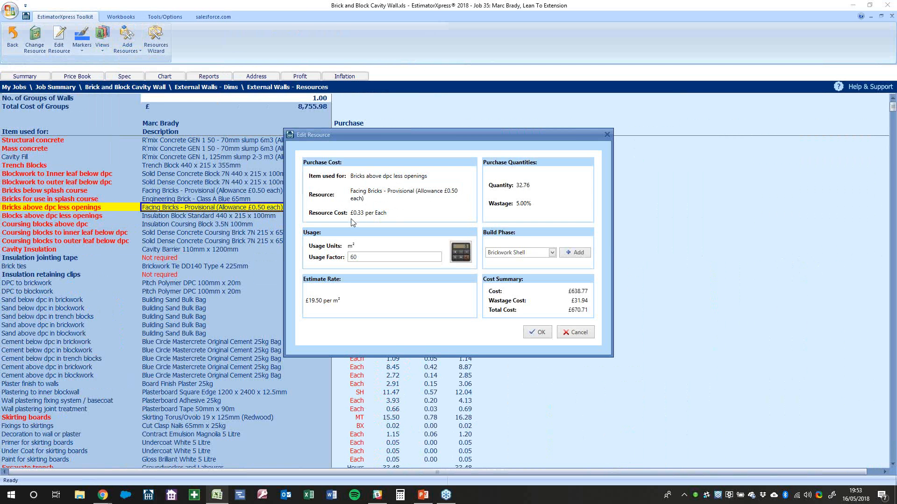
left_click(466, 258)
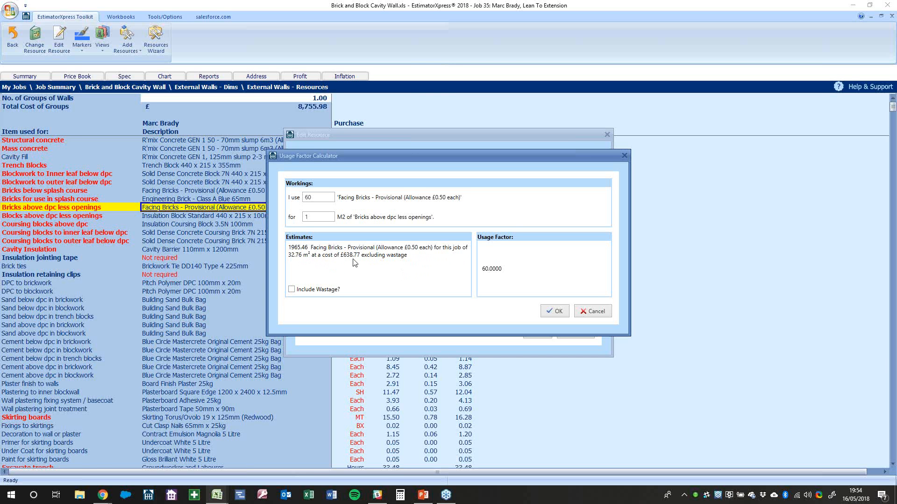
left_click(321, 290)
left_click(545, 312)
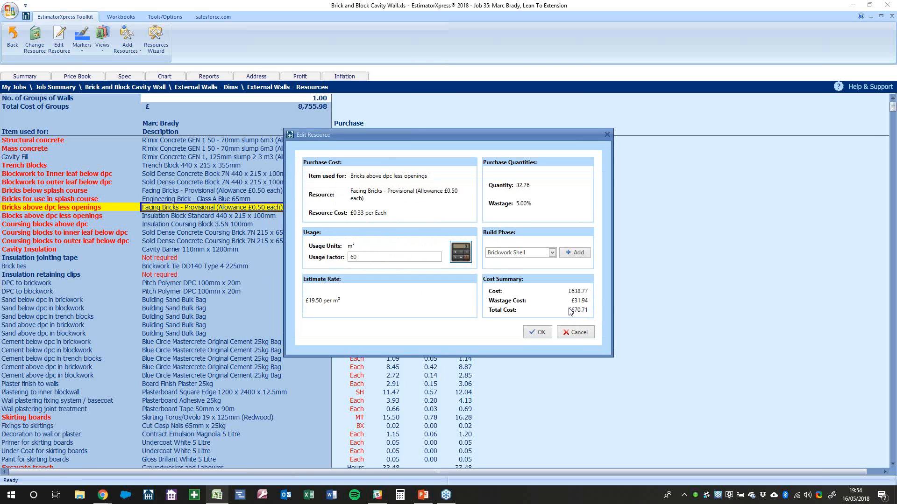
left_click(532, 332)
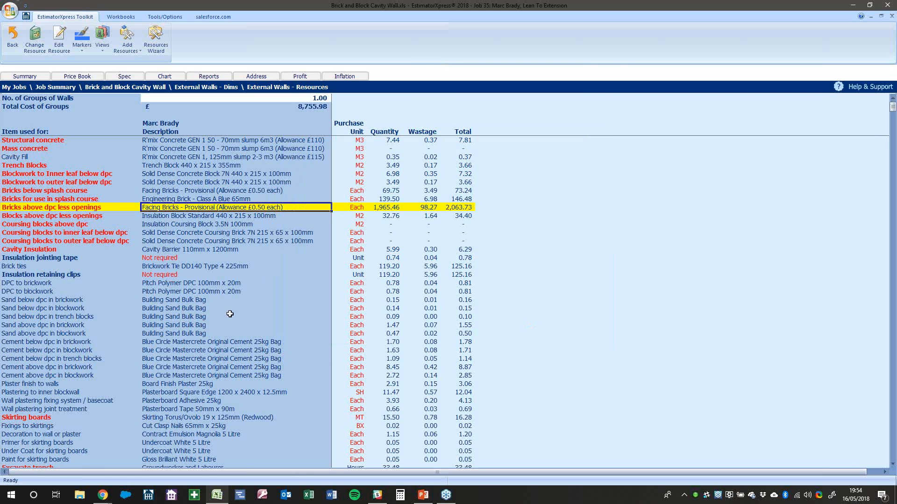
scroll(197, 313, "down", 11)
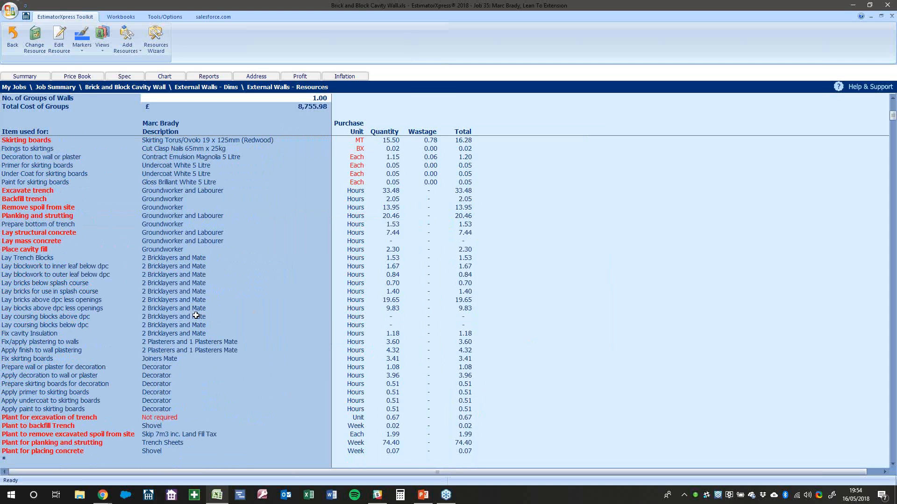
left_click(178, 283)
left_click(182, 300)
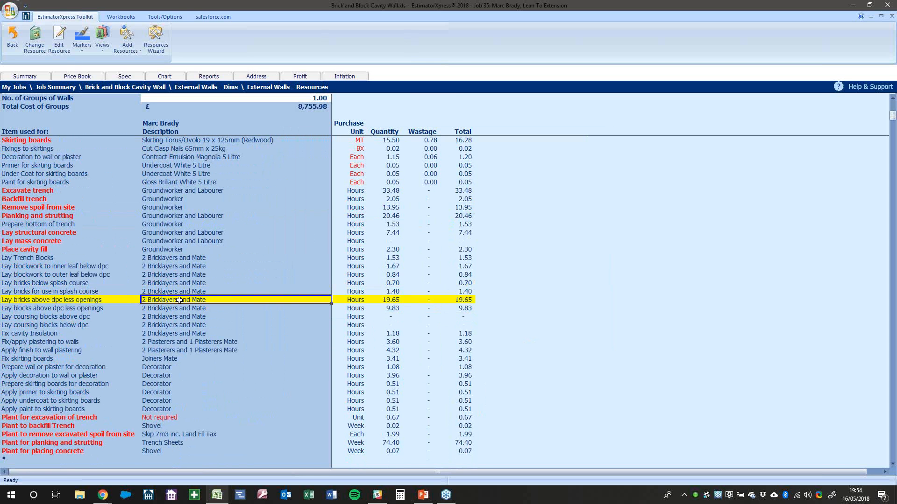
right_click(181, 310)
left_click(220, 315)
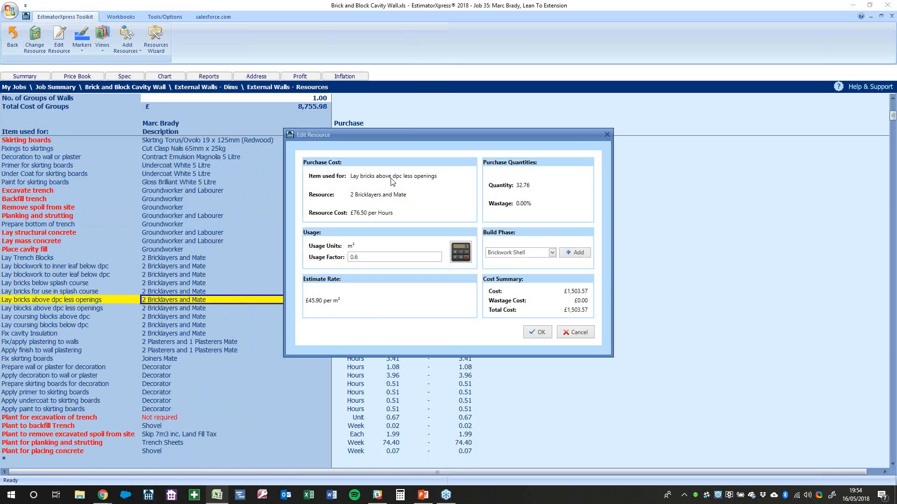
left_click(459, 255)
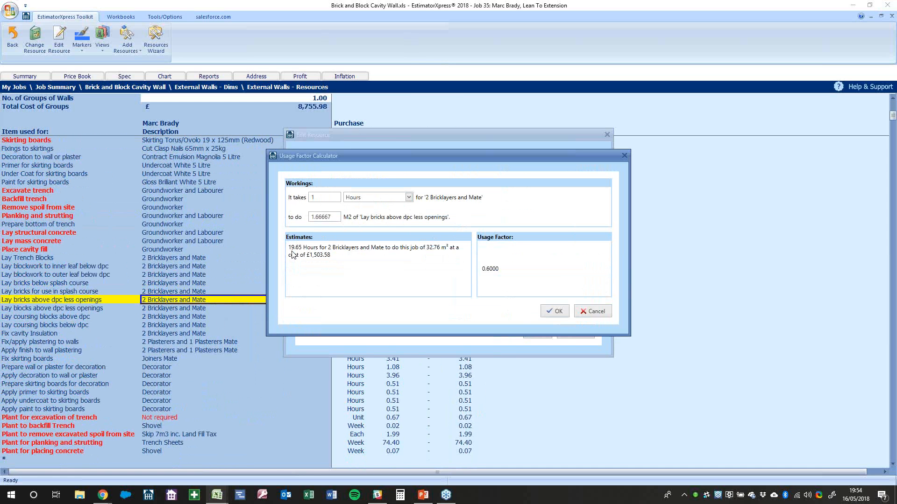
left_click(590, 311)
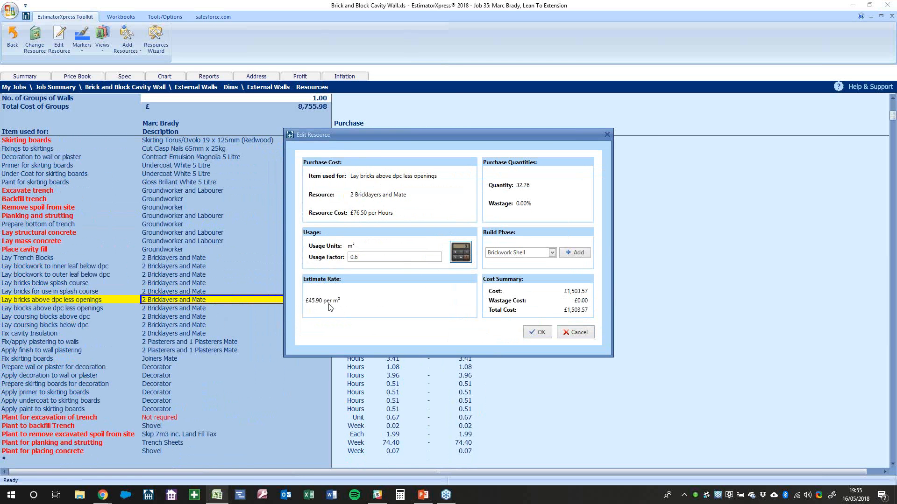
left_click(567, 332)
left_click(175, 343)
left_click(185, 310)
left_click(187, 275)
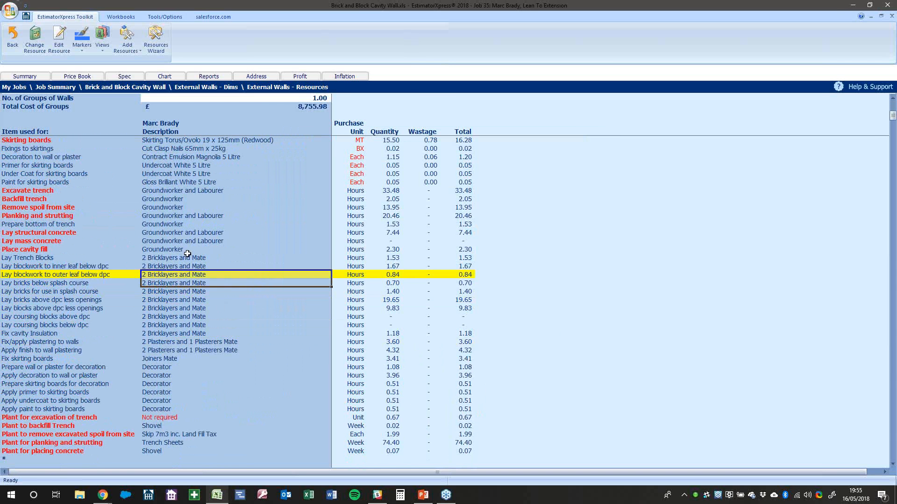
left_click(187, 257)
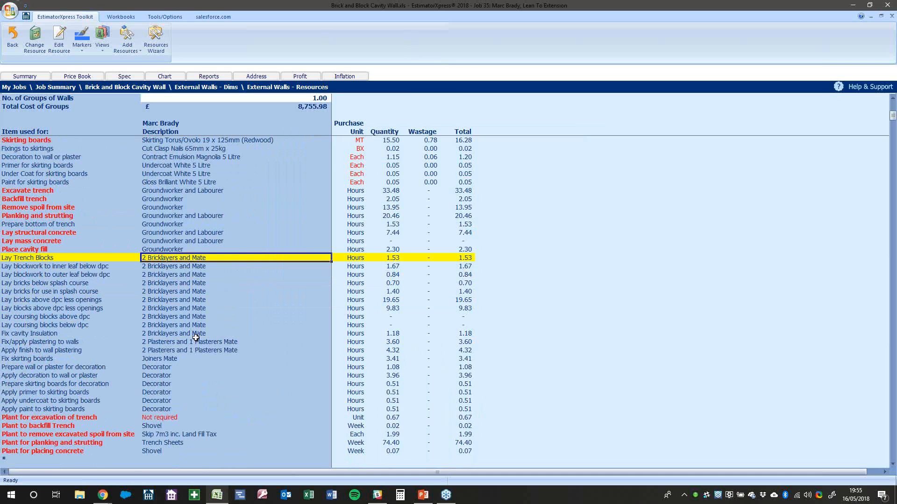
scroll(171, 414, "down", 3)
left_click(164, 343)
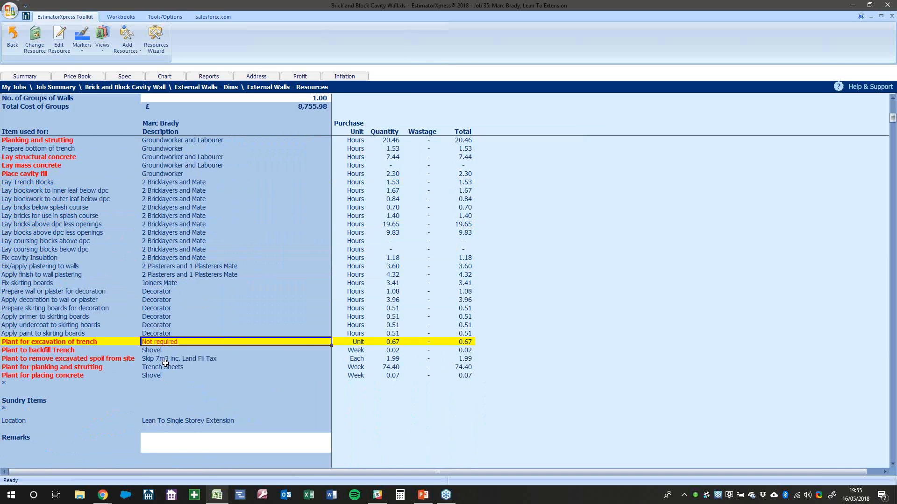
scroll(168, 355, "up", 4)
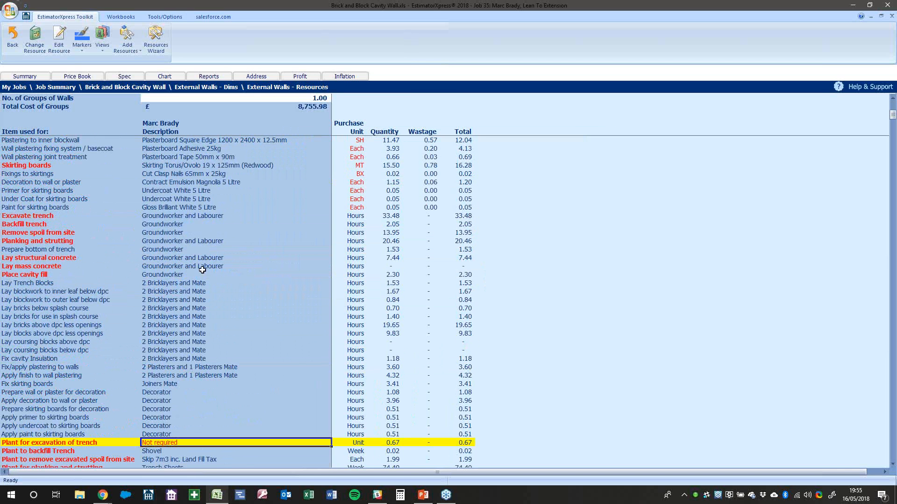
left_click(185, 217)
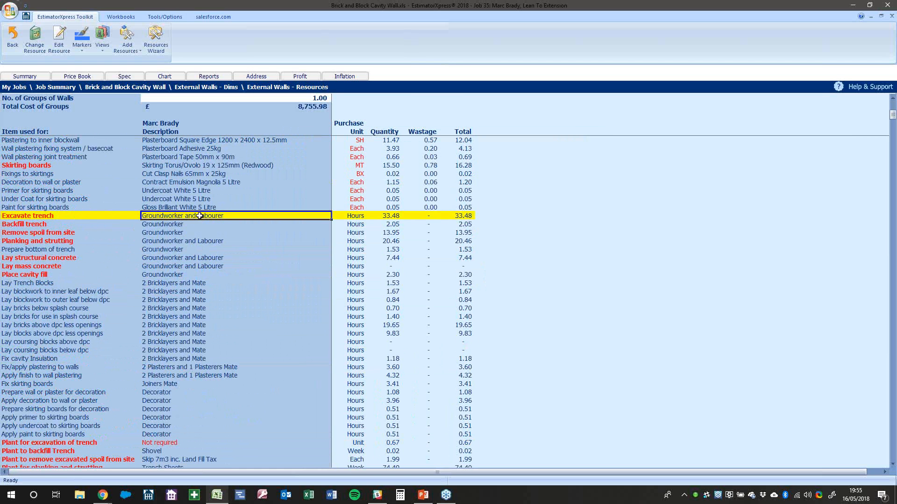
left_click(388, 216)
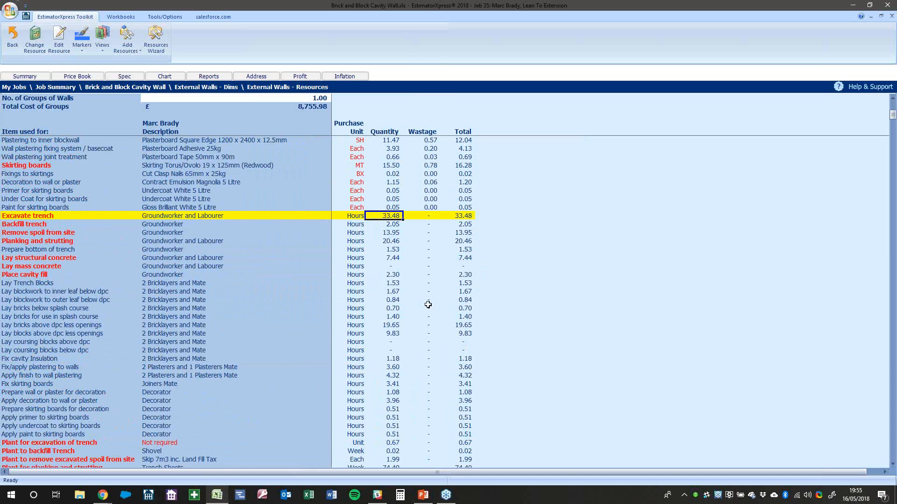
scroll(327, 346, "down", 7)
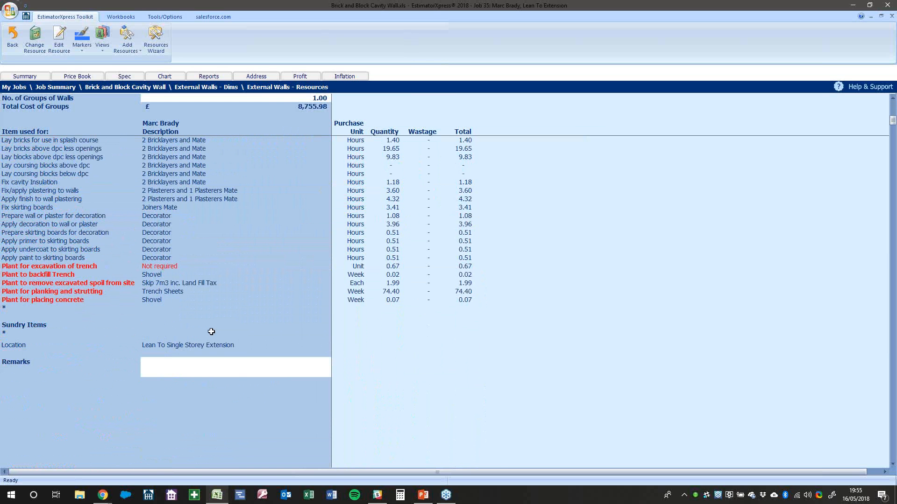
left_click(198, 269)
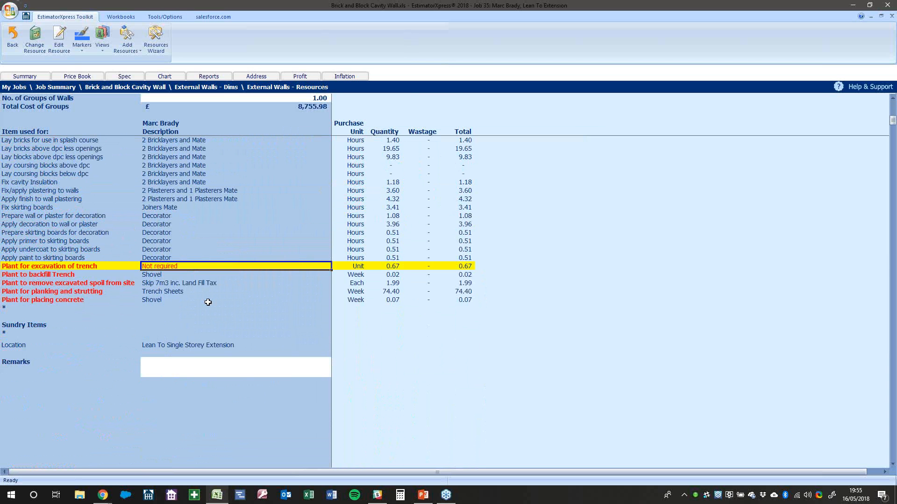
scroll(207, 303, "up", 7)
left_click(302, 110)
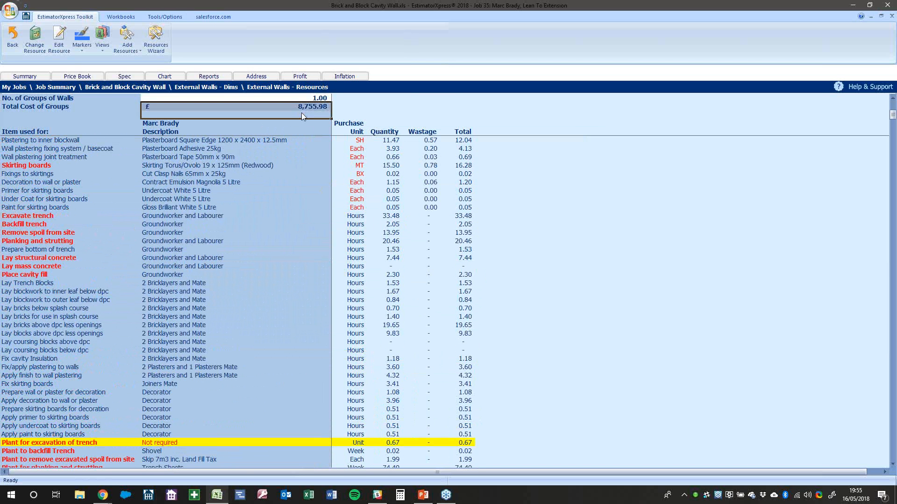
Back out of the wall sheets and close the Brick and Block Cavity Wall workbook as complete
left_click(14, 46)
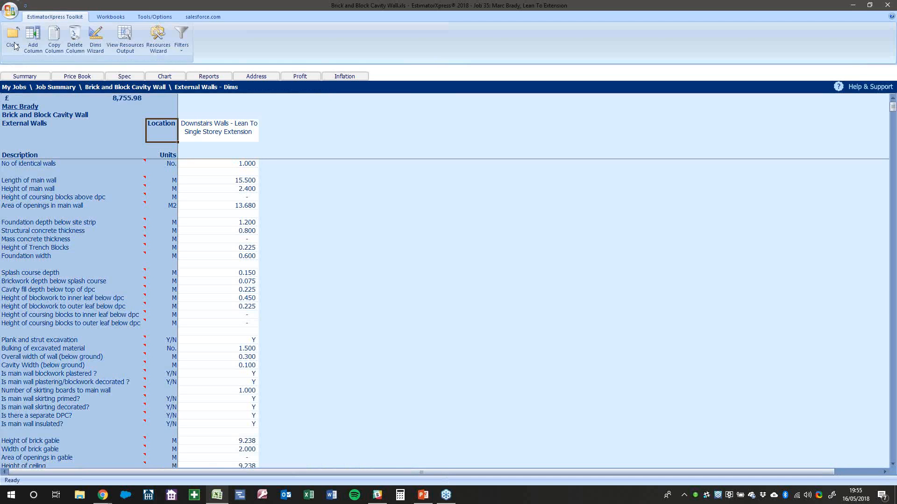
left_click(14, 45)
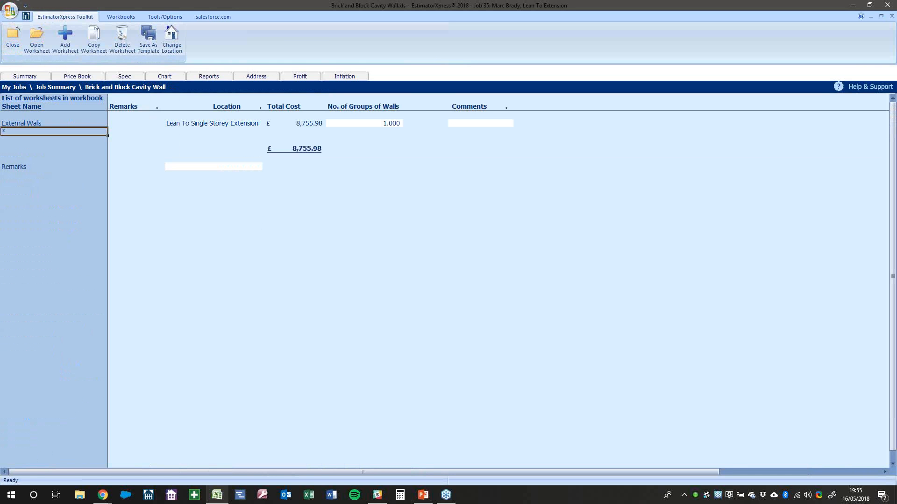
left_click(230, 124)
left_click(13, 40)
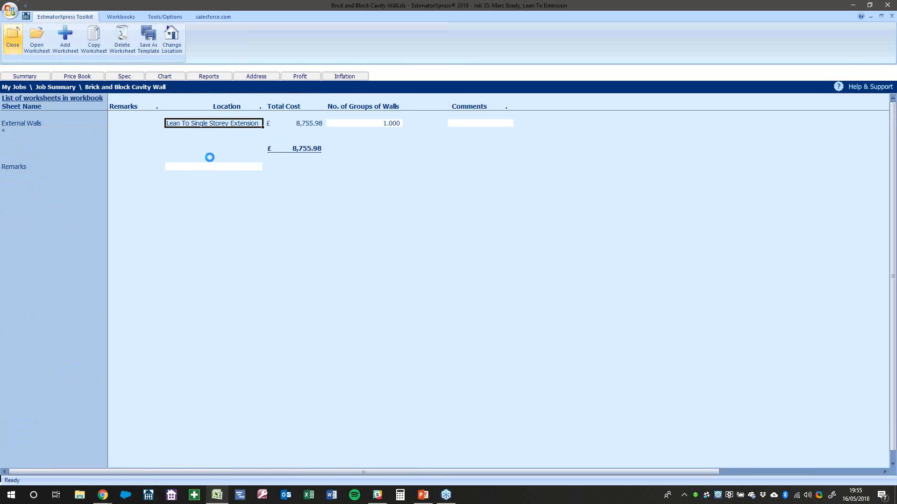
left_click(422, 259)
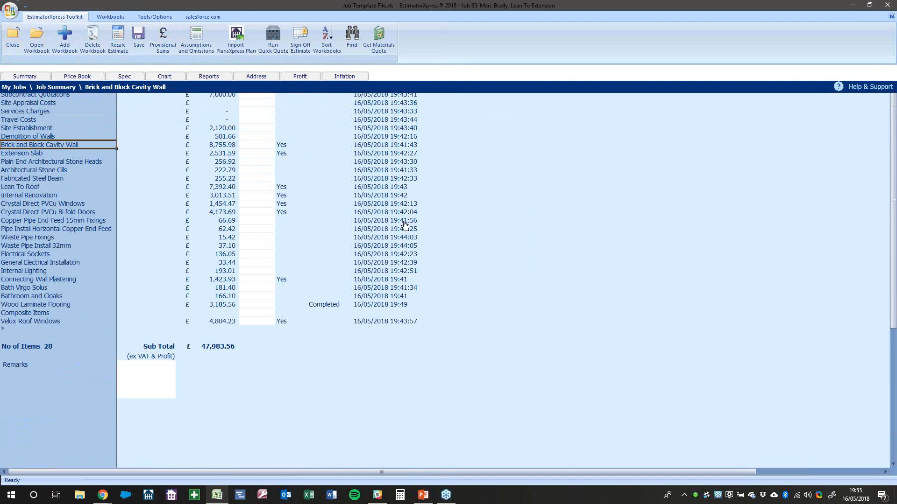
Browse the Stairs workbook templates on the Workbooks tab without adding any
left_click(121, 17)
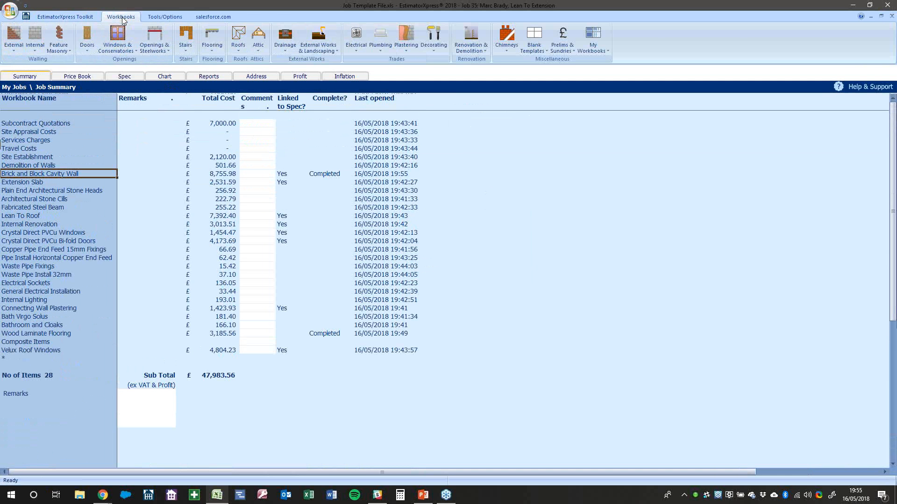
left_click(190, 49)
mouse_move(206, 63)
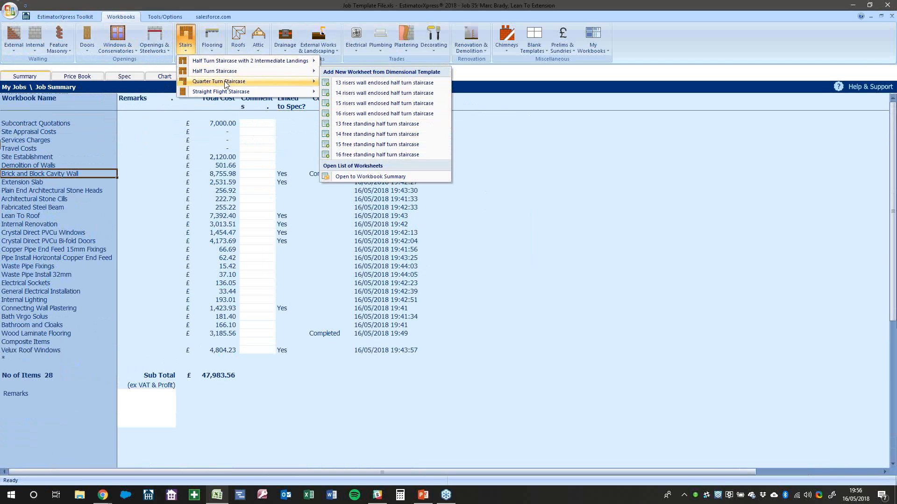
mouse_move(224, 83)
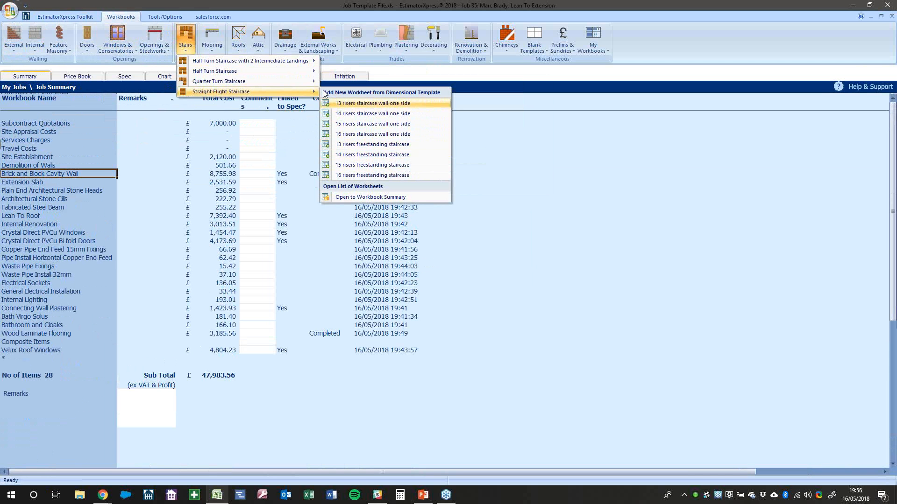
left_click(592, 188)
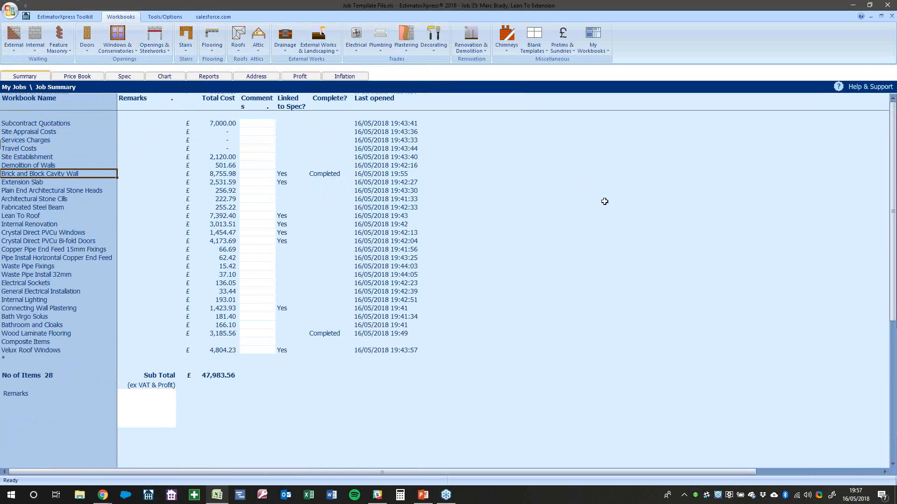
left_click(103, 152)
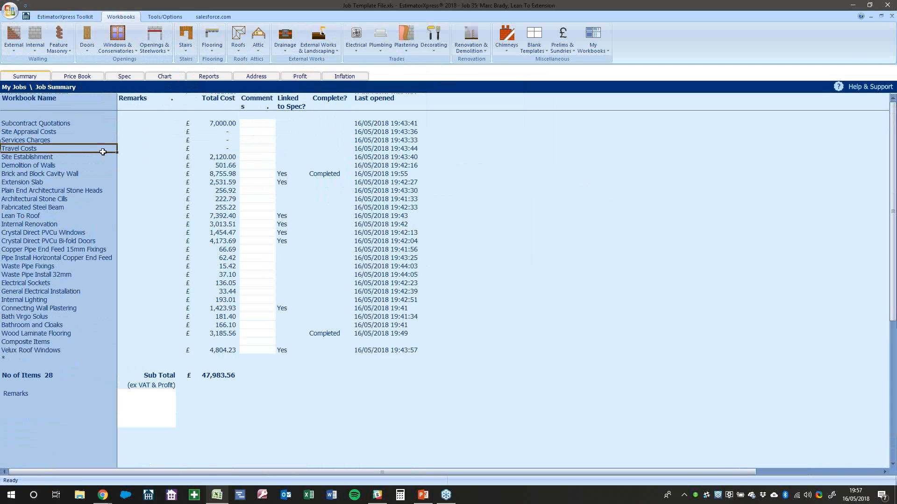
left_click(374, 217)
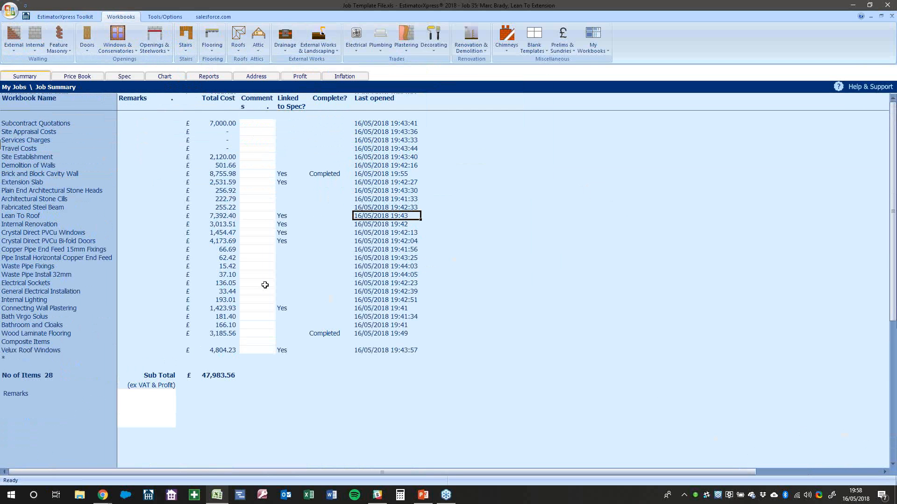
left_click(212, 52)
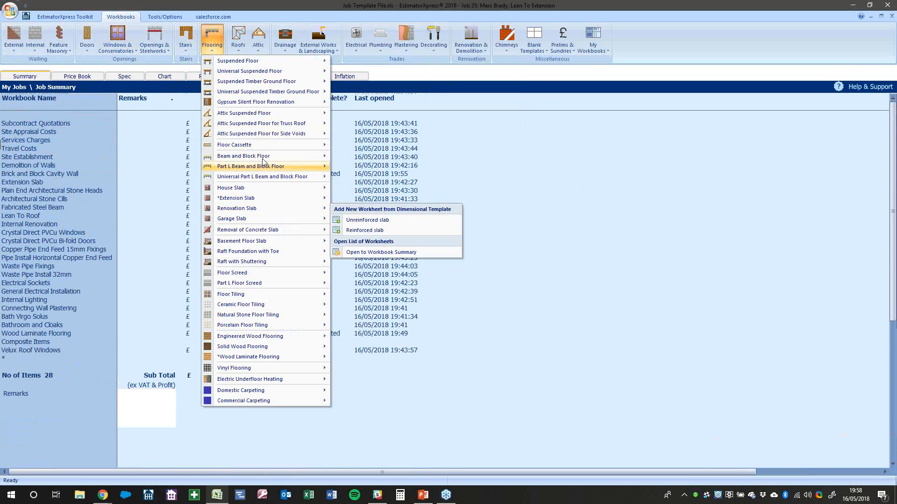
Browse the Flooring and Plumbing workbook templates without adding any
mouse_move(264, 156)
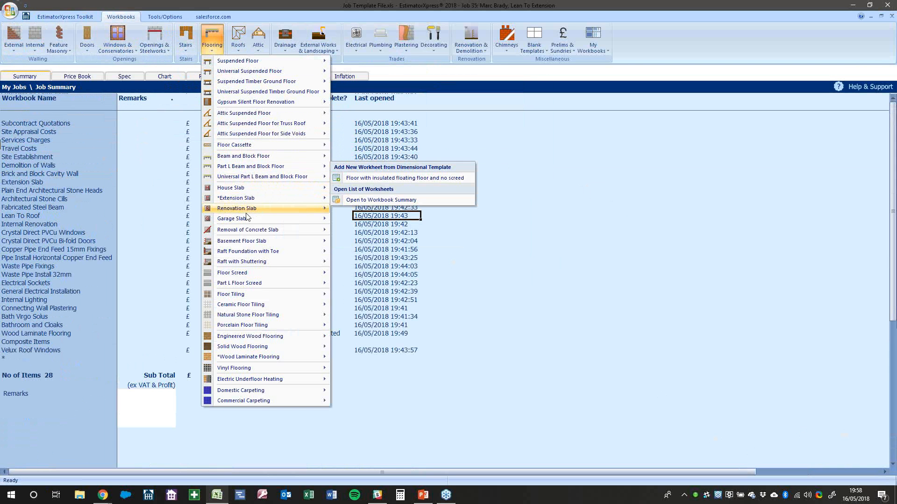
mouse_move(251, 242)
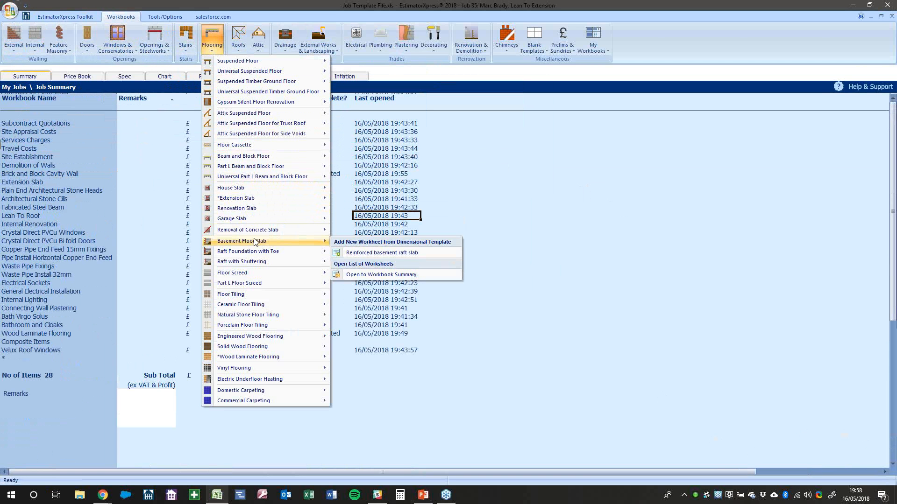
mouse_move(249, 273)
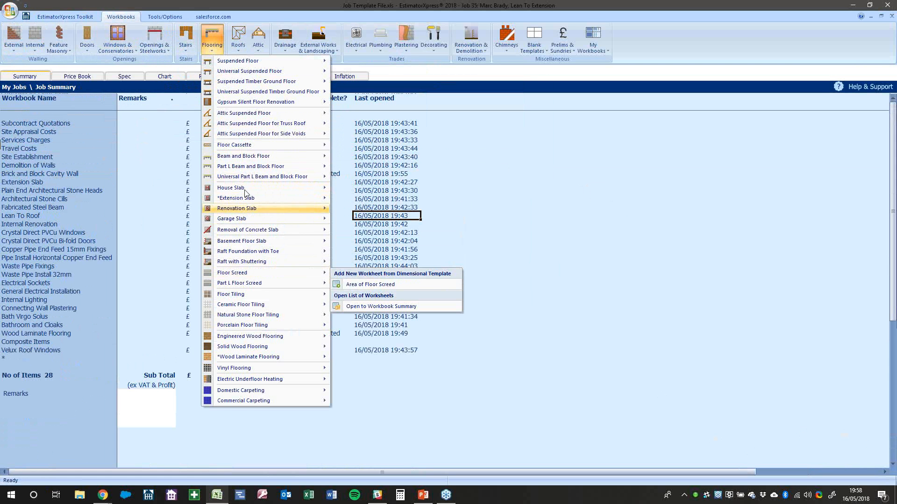
mouse_move(245, 61)
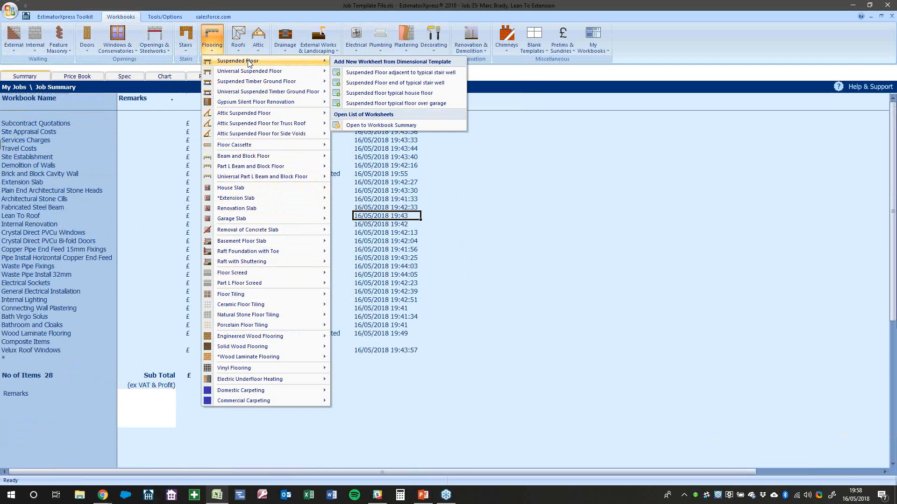
mouse_move(255, 95)
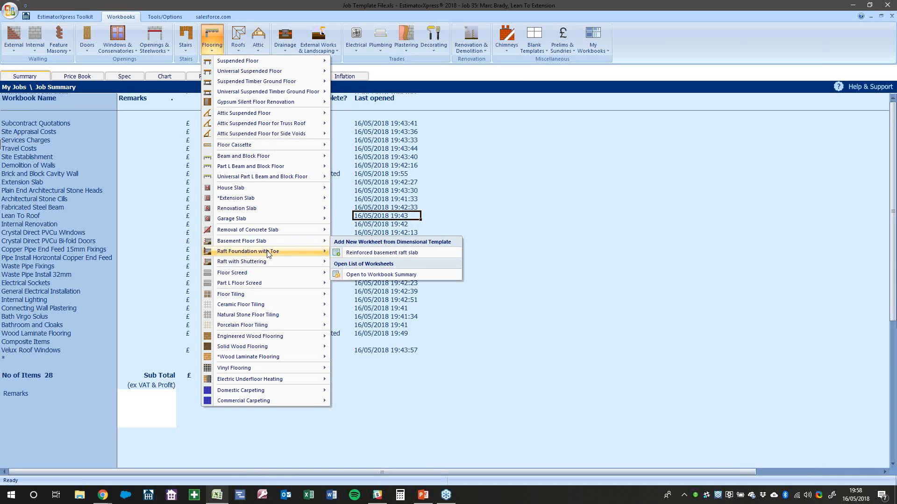
mouse_move(277, 267)
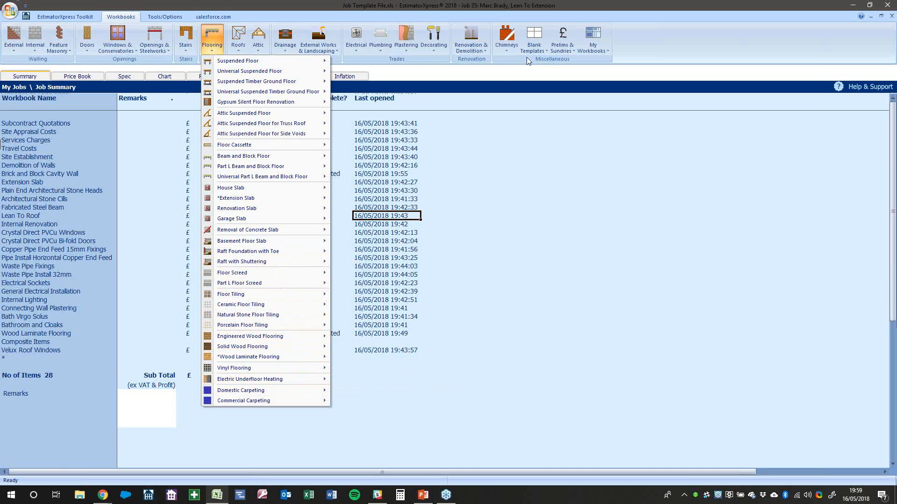
left_click(375, 49)
left_click(376, 48)
mouse_move(408, 71)
mouse_move(515, 84)
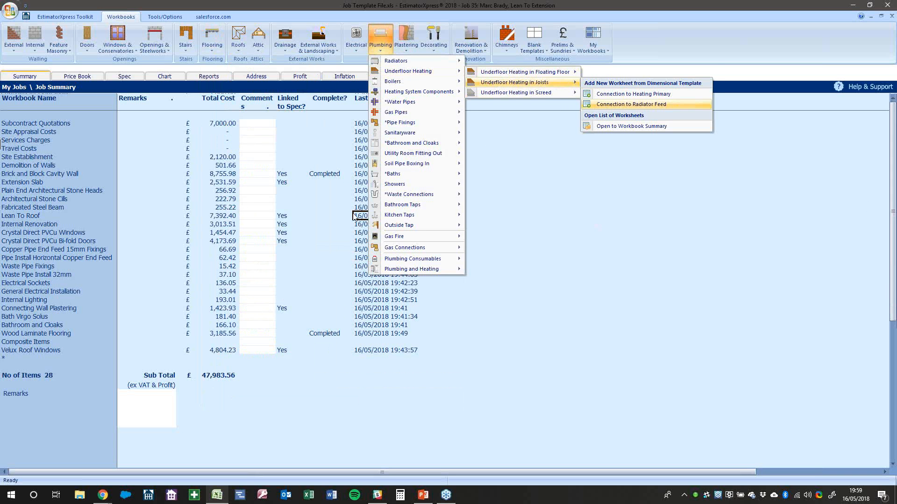
left_click(299, 171)
left_click(208, 49)
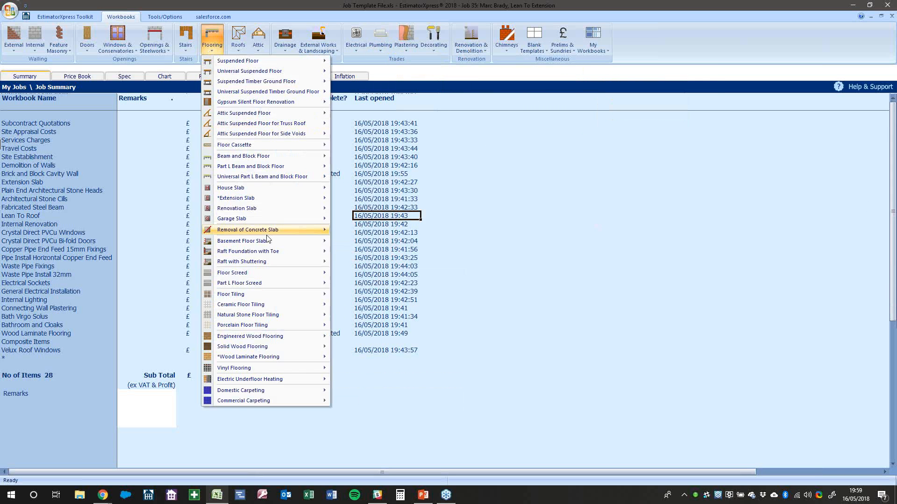
mouse_move(262, 191)
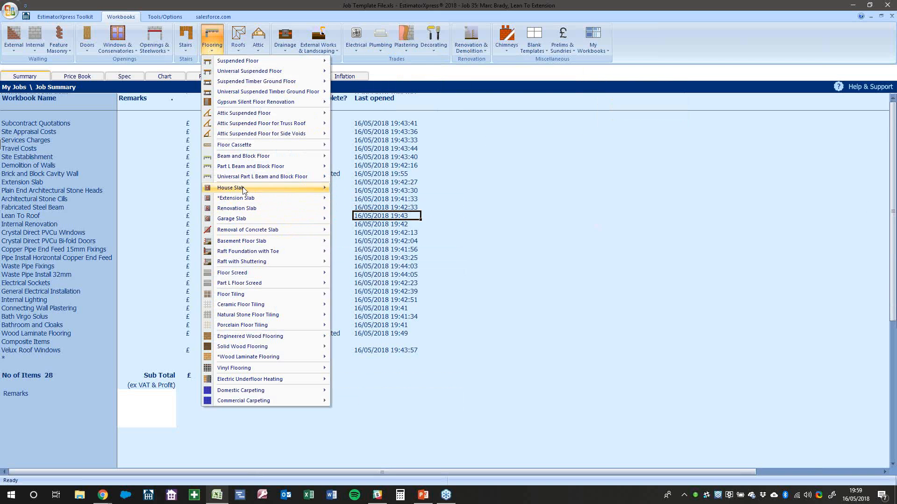
mouse_move(269, 219)
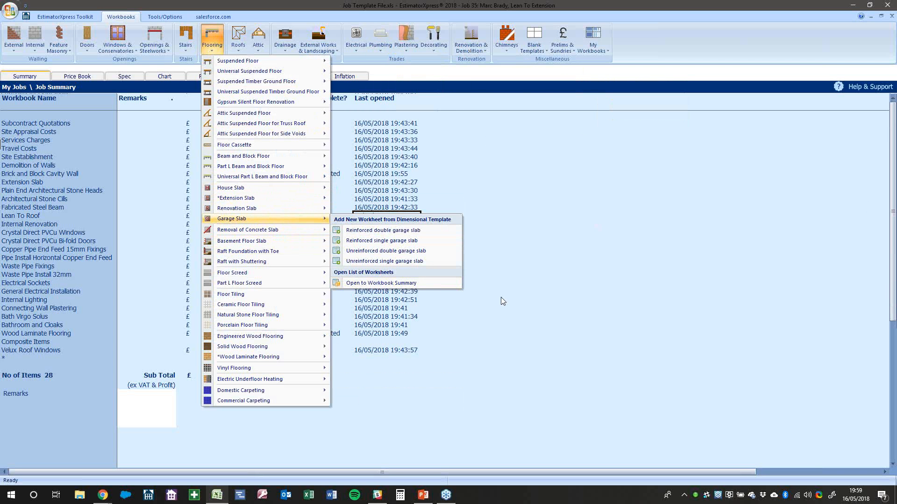
left_click(533, 297)
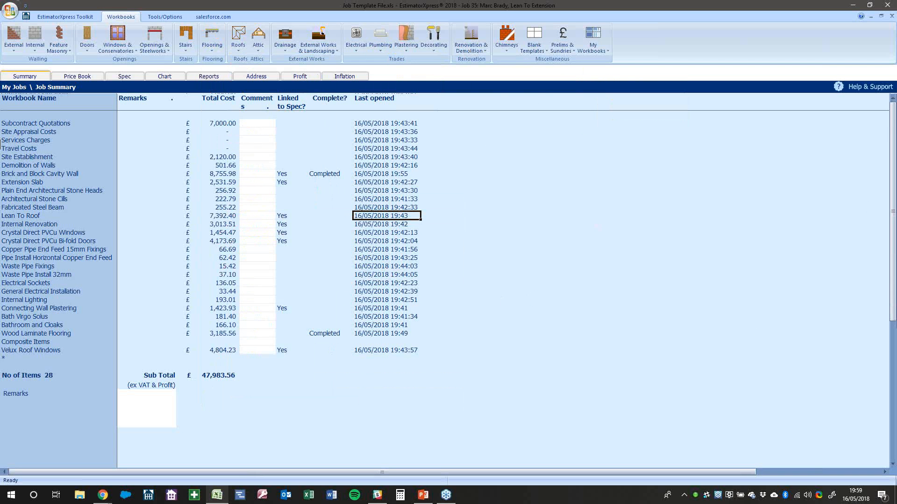
Check the £47,983.56 sub total, then recalculate the estimate from the EstimatorXpress Toolkit
left_click(498, 199)
left_click(293, 167)
left_click(224, 157)
left_click(204, 377)
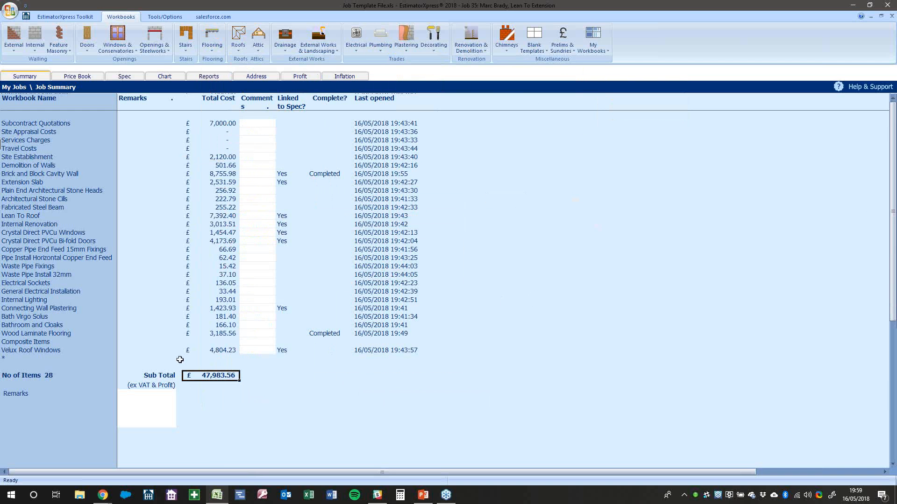
left_click(84, 19)
left_click(125, 52)
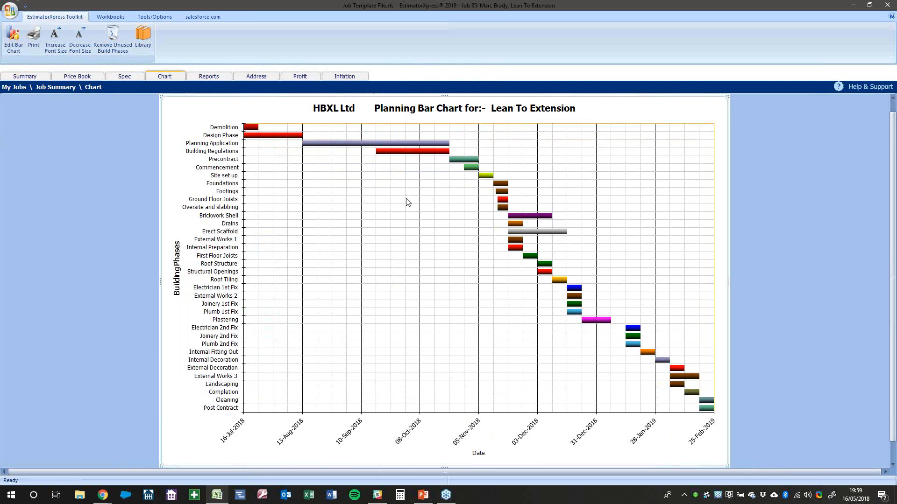
Remove the unused build phases from the Lean To Extension bar chart
left_click(224, 443)
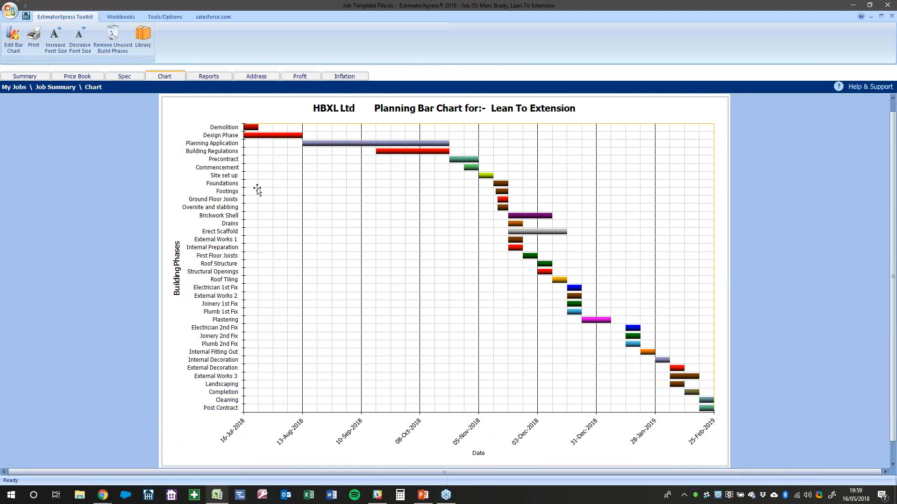
left_click(117, 46)
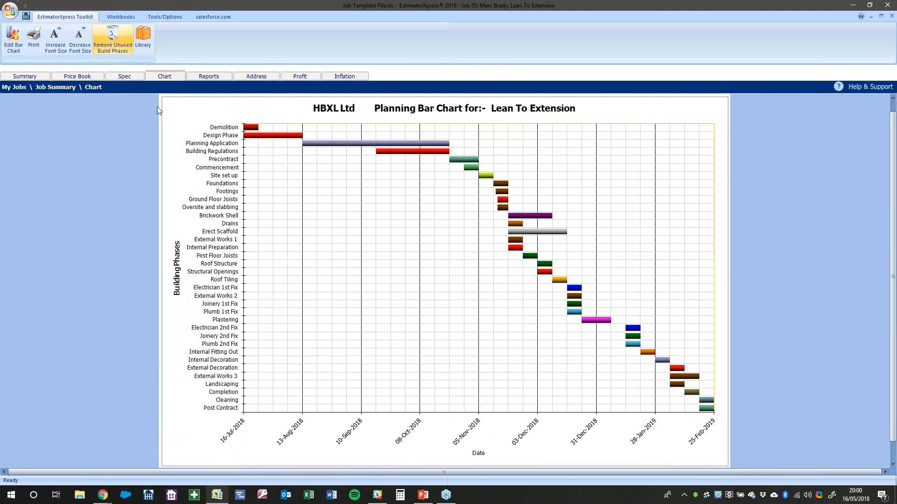
left_click(414, 311)
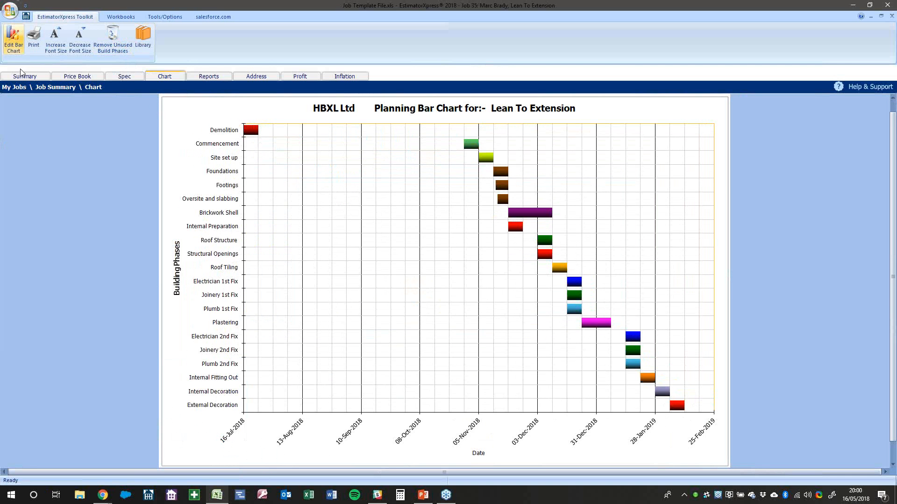
Start Commencement at week 1, cascade and refresh the chart, then open the reports list
left_click(13, 40)
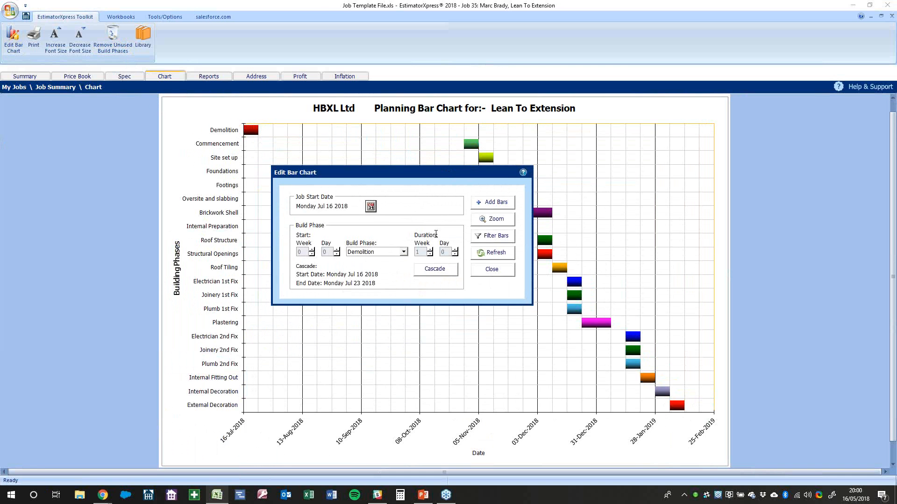
left_click(404, 252)
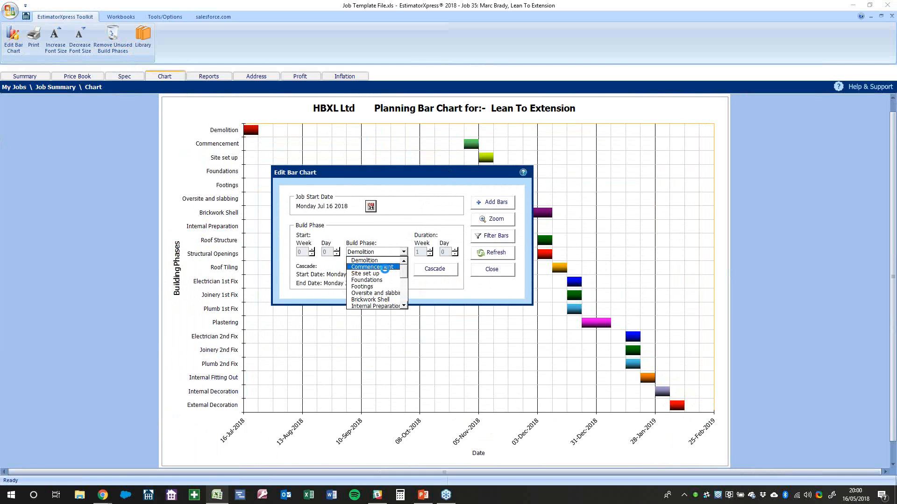
left_click(382, 268)
left_click(312, 254)
left_click(312, 254)
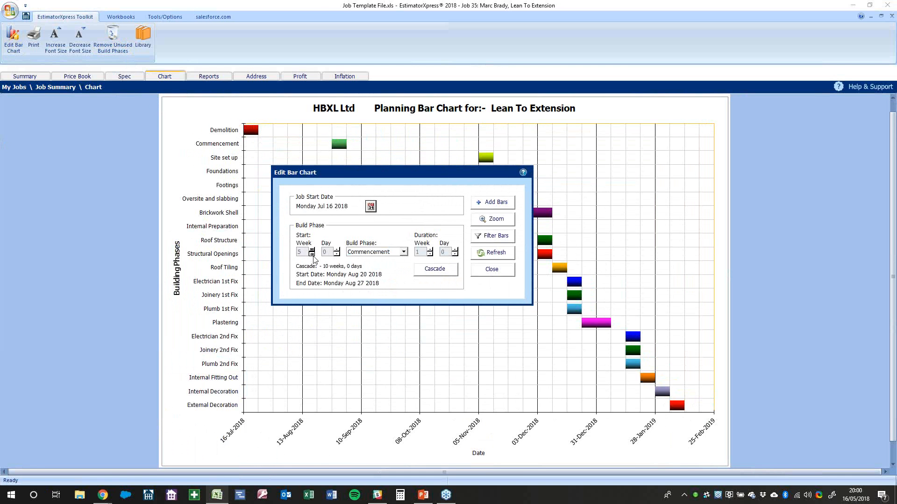
left_click(435, 269)
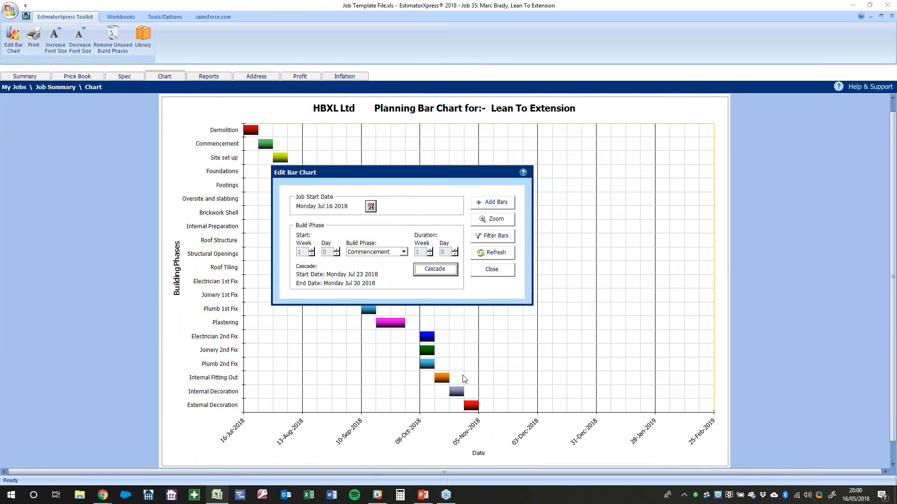
left_click(493, 253)
left_click(496, 271)
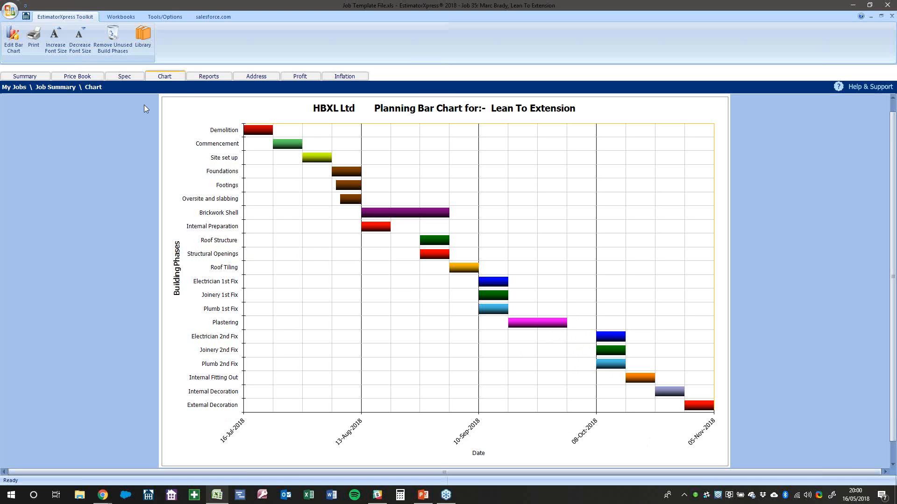
left_click(201, 79)
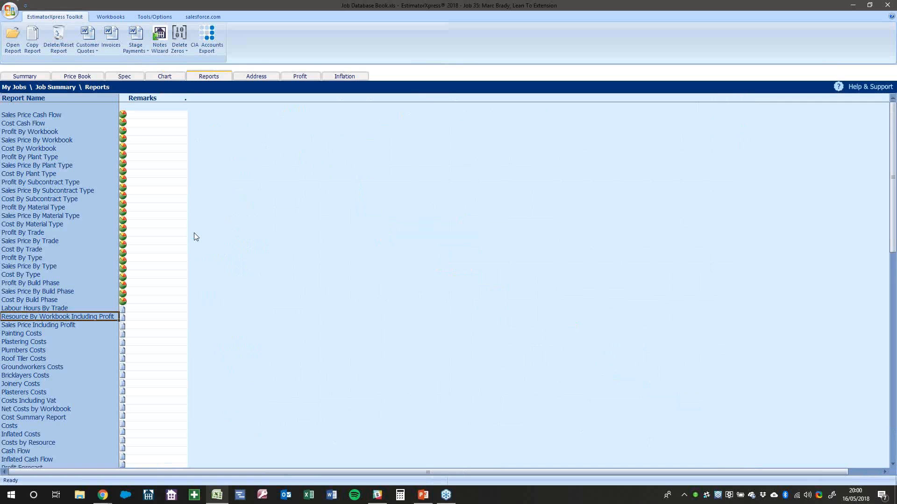
scroll(194, 233, "down", 3)
Open the Materials Order Schedule report from the reports list
left_click(79, 248)
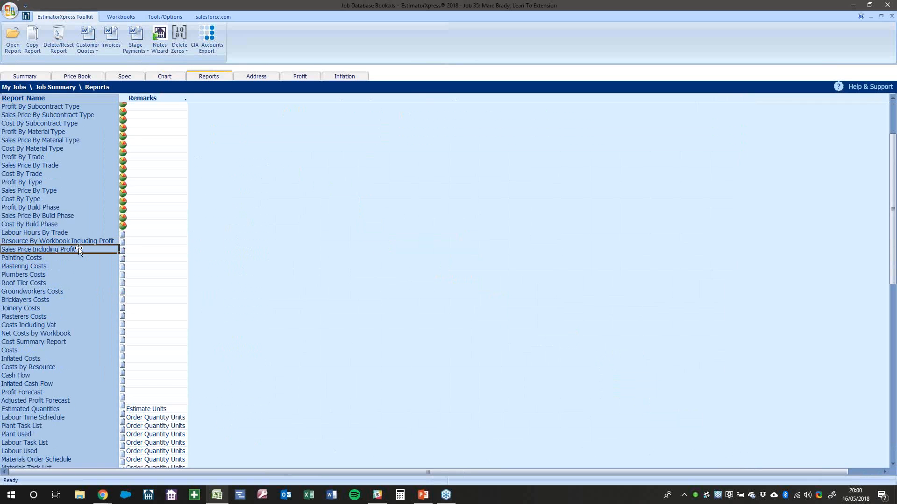
scroll(79, 248, "down", 5)
scroll(79, 248, "down", 2)
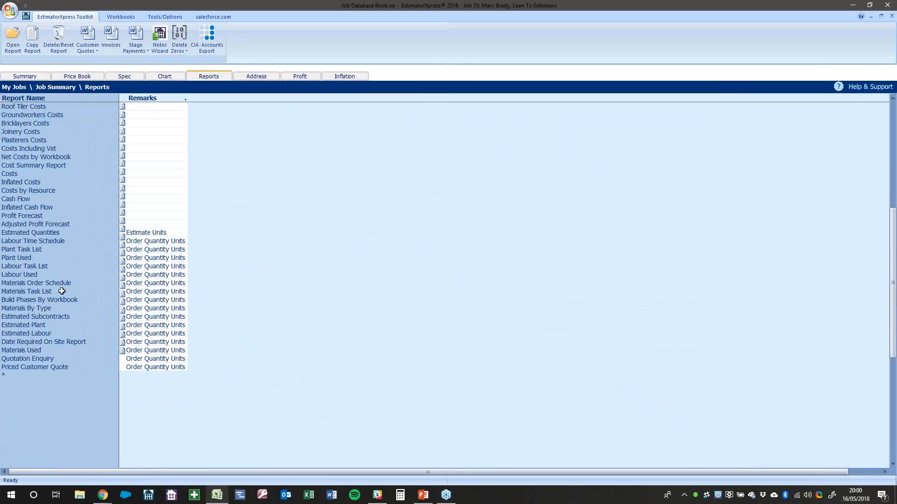
left_click(66, 285)
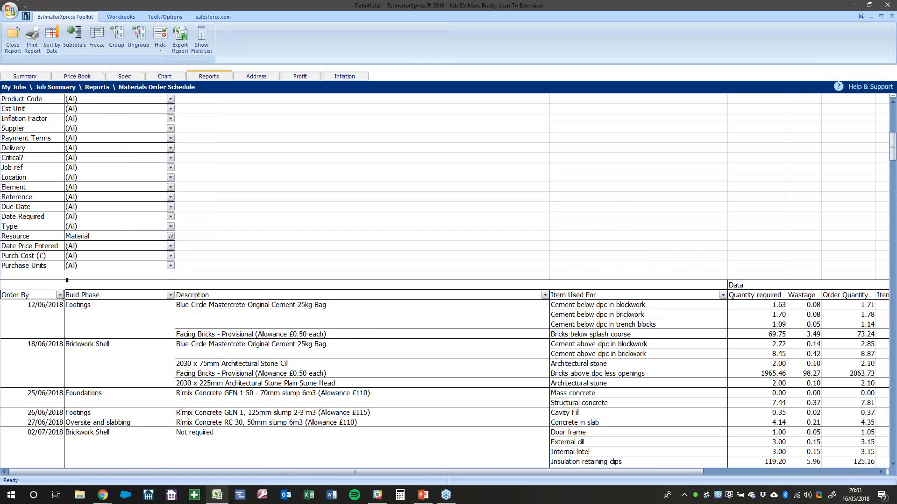
scroll(46, 222, "down", 3)
left_click(48, 216)
left_click(111, 218)
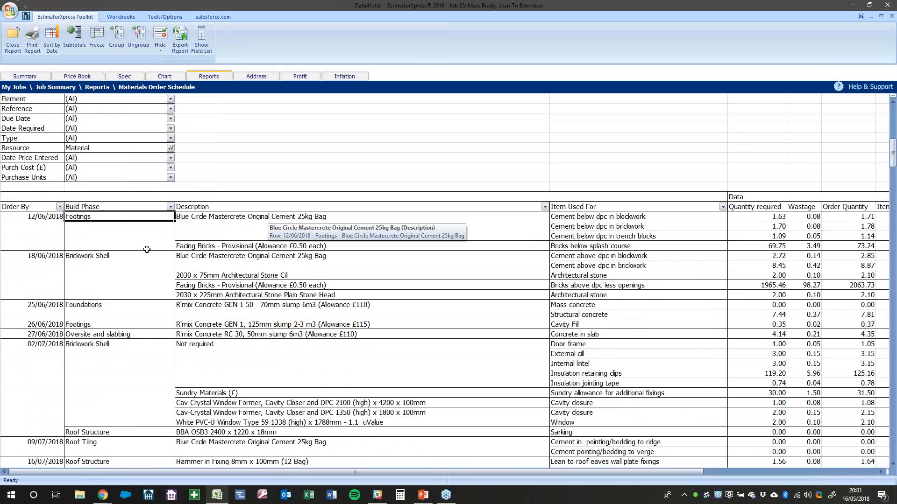
left_click(170, 207)
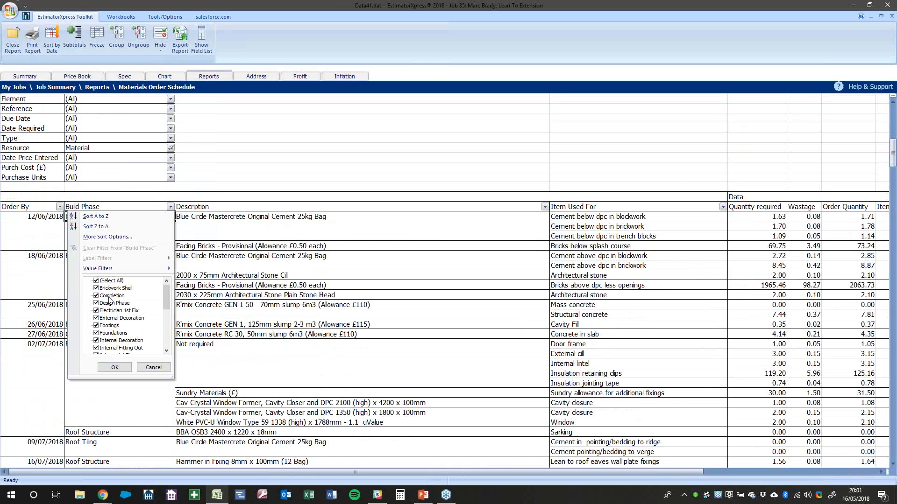
left_click(152, 368)
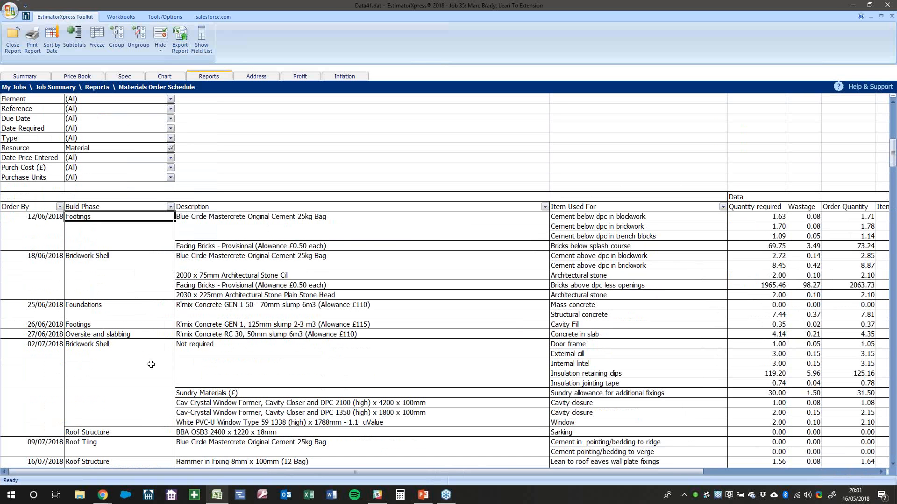
Filter Order By to the dates 12/06/2018 through 30/07/2018
left_click(59, 206)
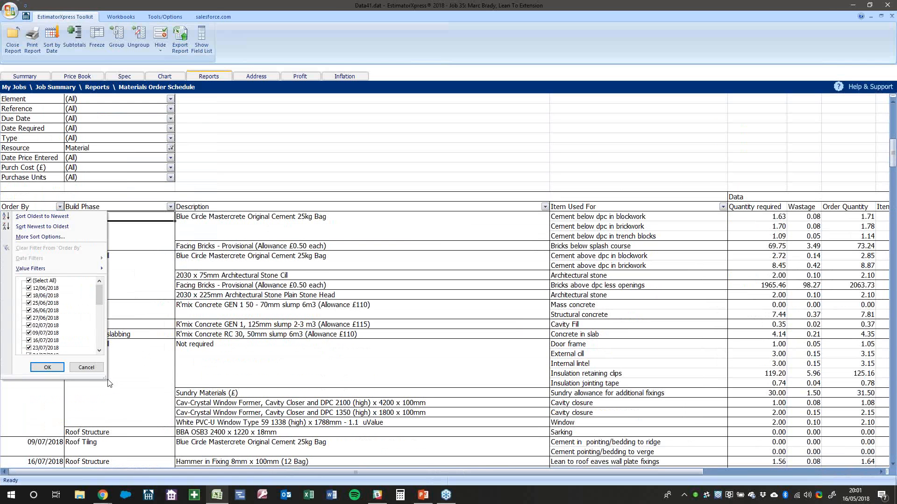
left_click_drag(105, 378, 205, 422)
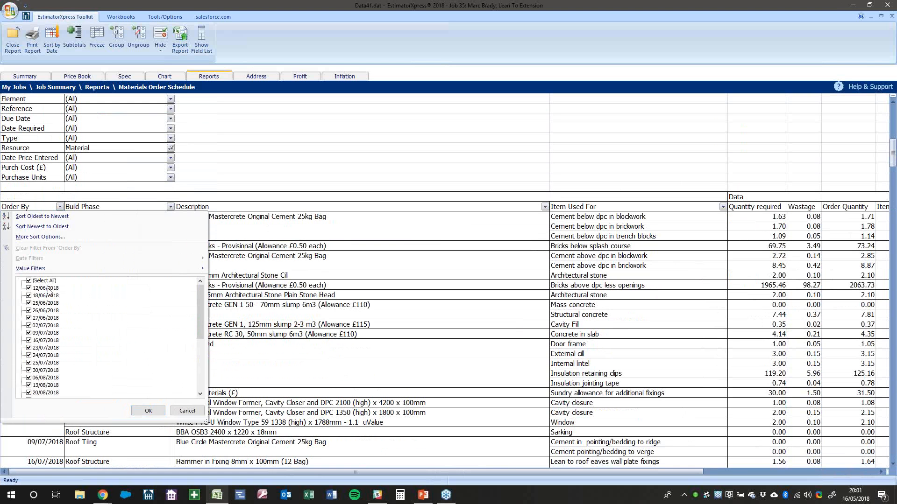
left_click(28, 280)
left_click(28, 287)
left_click(29, 295)
left_click(29, 304)
left_click(29, 310)
left_click(28, 304)
left_click(28, 303)
left_click(28, 310)
left_click(28, 318)
left_click(29, 325)
left_click(28, 333)
left_click(29, 341)
left_click(29, 348)
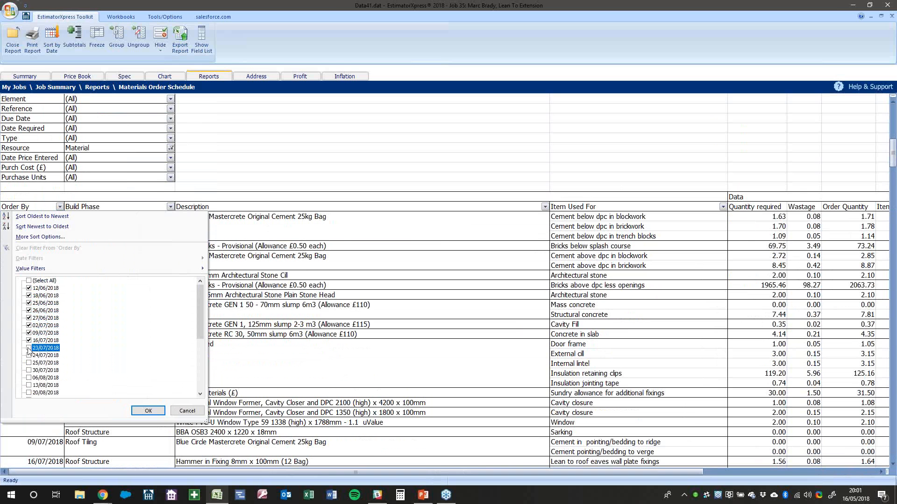
left_click(29, 355)
left_click(29, 363)
left_click(28, 371)
left_click(147, 411)
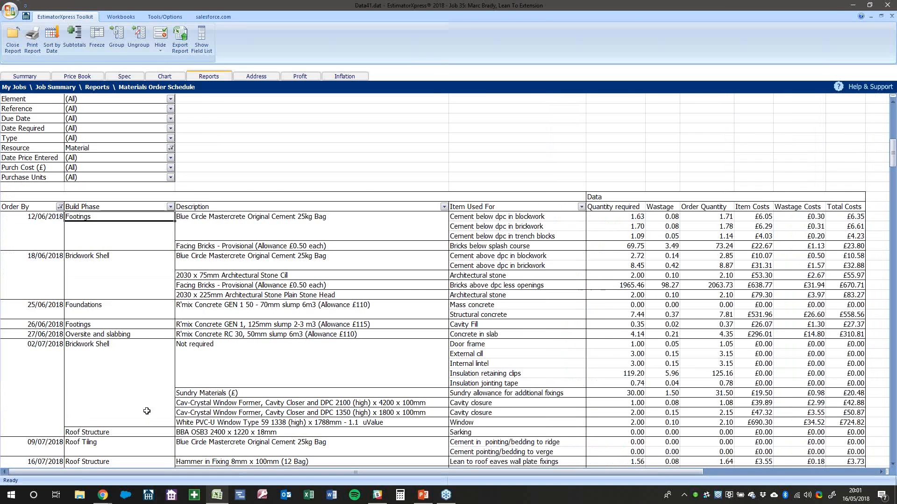
Filter the schedule to supplier Crystal Direct and reapply the order date filter
scroll(146, 306, "down", 20)
scroll(147, 306, "up", 20)
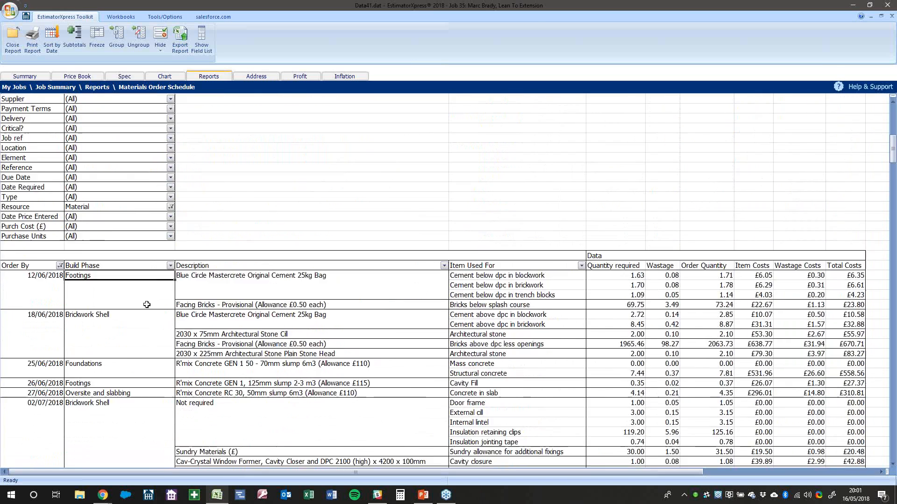
scroll(147, 304, "up", 1)
left_click(170, 128)
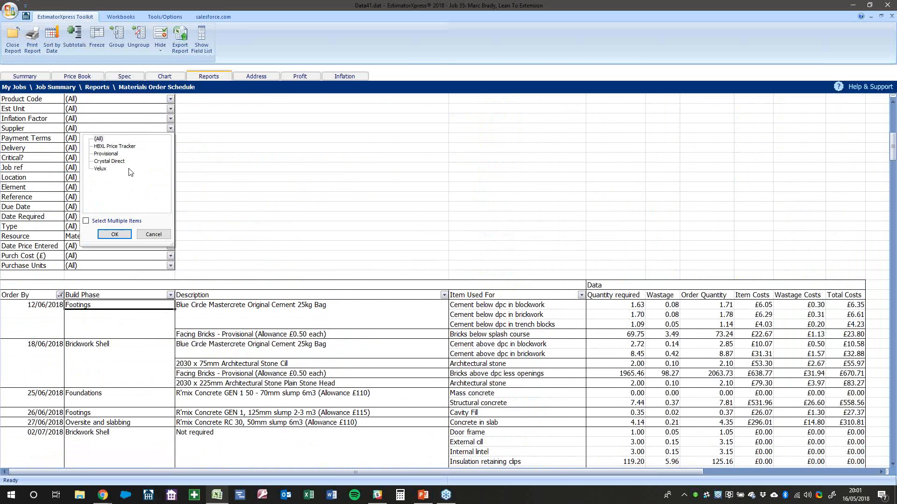
left_click(111, 161)
left_click(124, 236)
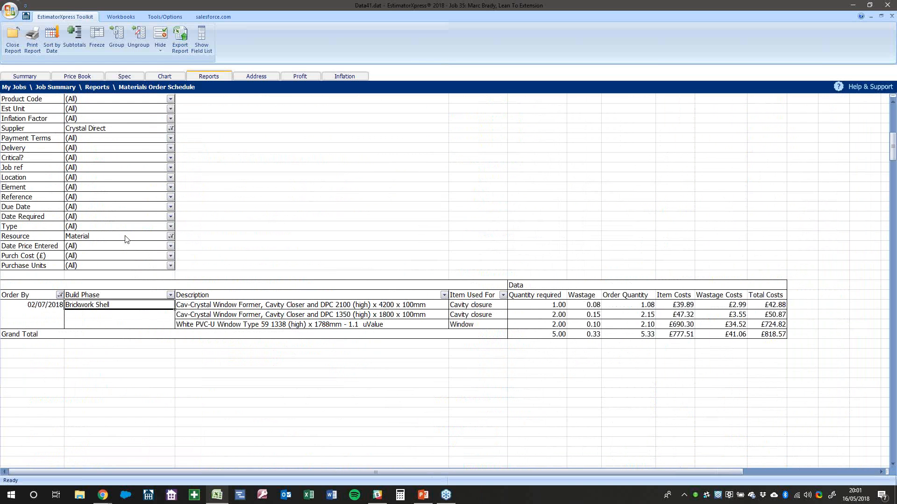
left_click(60, 295)
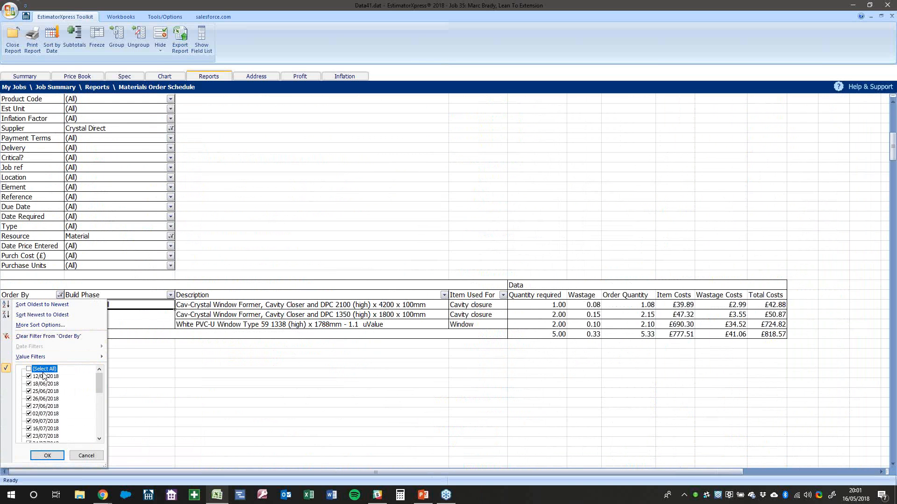
left_click(45, 456)
Check the £3,967.57 Crystal Direct total and close the report
left_click(361, 324)
left_click(557, 315)
left_click(684, 346)
left_click(12, 42)
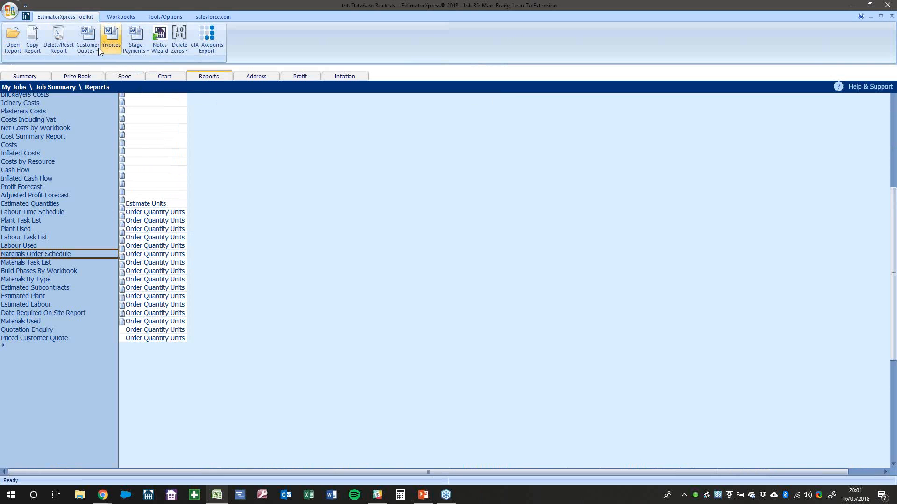
Start a Quote Wizard by Build Phase listing all resources specified
left_click(94, 47)
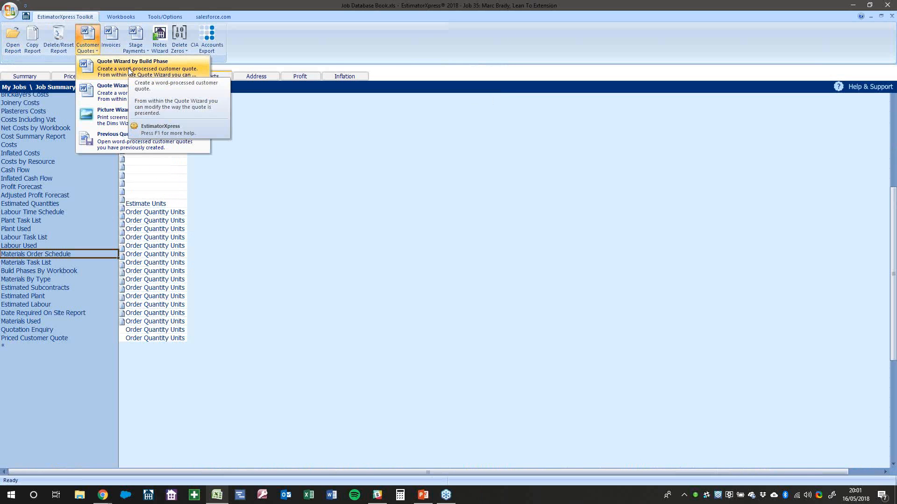
left_click(130, 71)
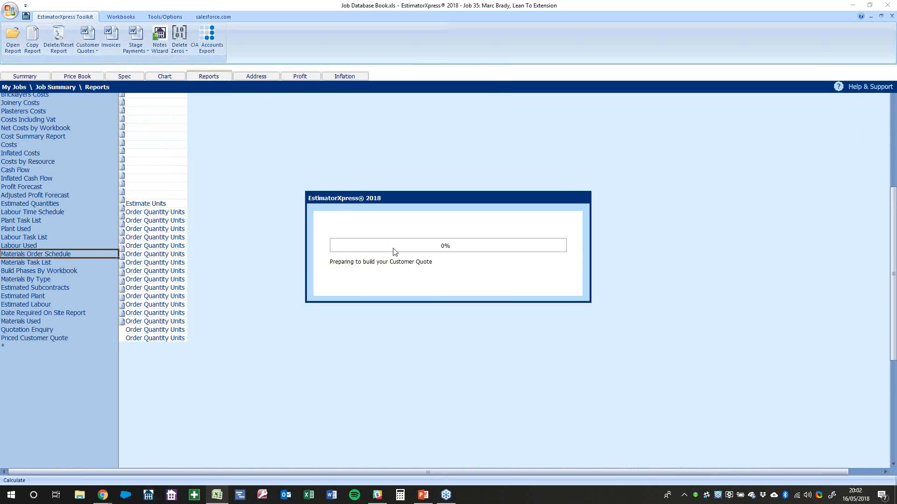
left_click(334, 290)
left_click(334, 280)
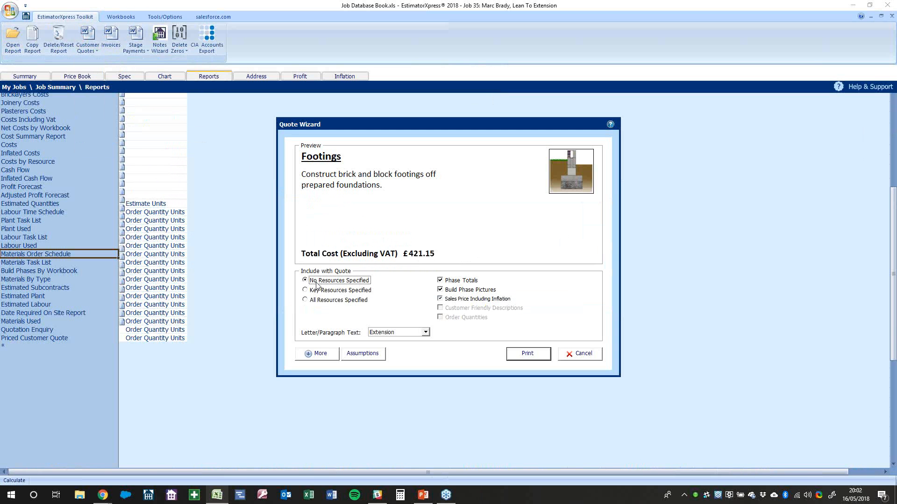
left_click(346, 300)
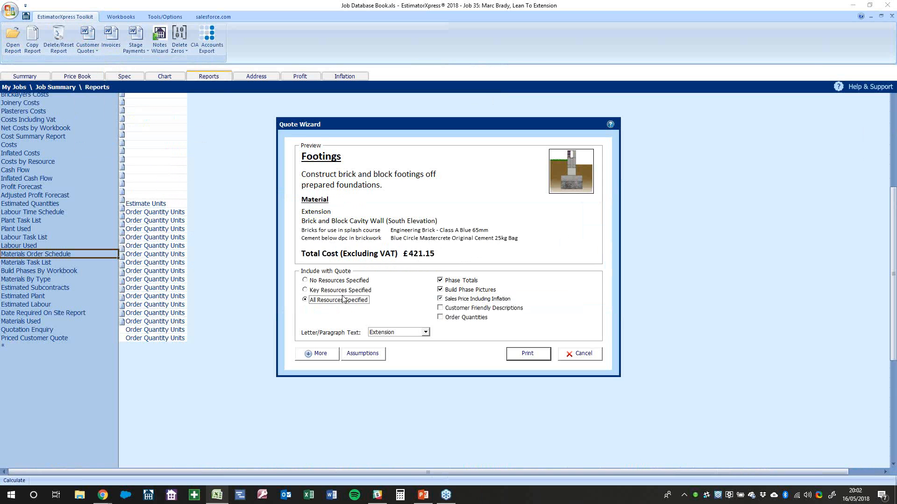
left_click(342, 282)
left_click(342, 291)
left_click(341, 301)
left_click(344, 281)
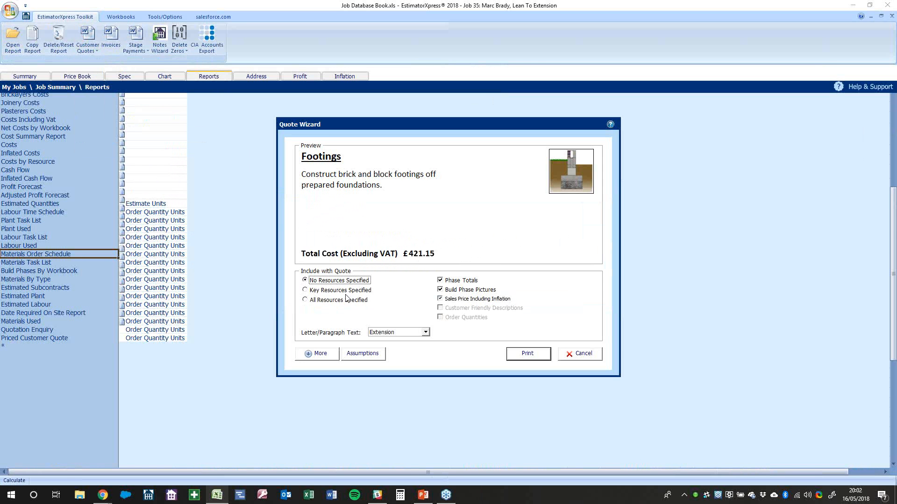
left_click(338, 294)
left_click(339, 300)
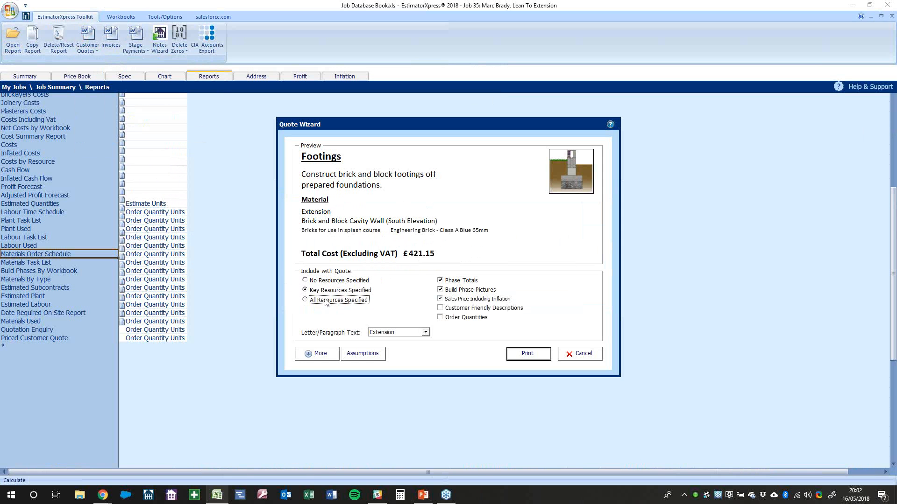
Keep phase totals and build phase pictures, and enable customer-friendly descriptions
left_click(466, 282)
left_click(466, 282)
left_click(466, 290)
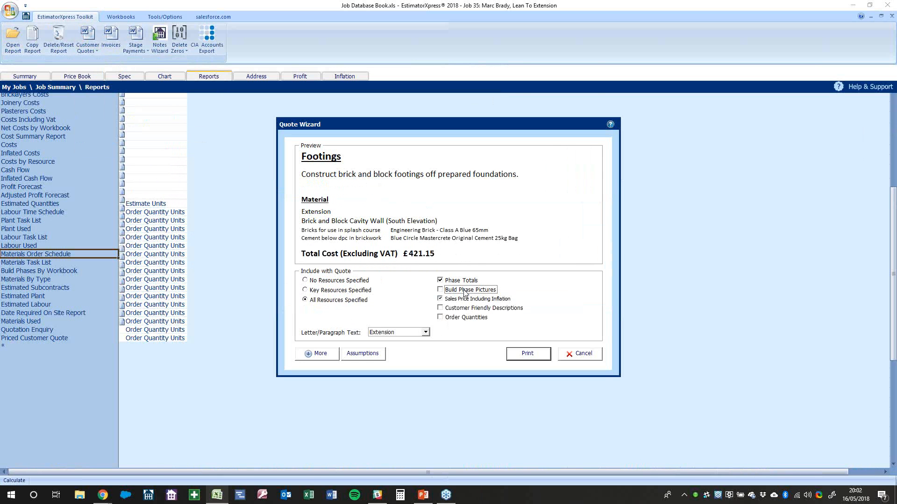
left_click(465, 291)
left_click(465, 308)
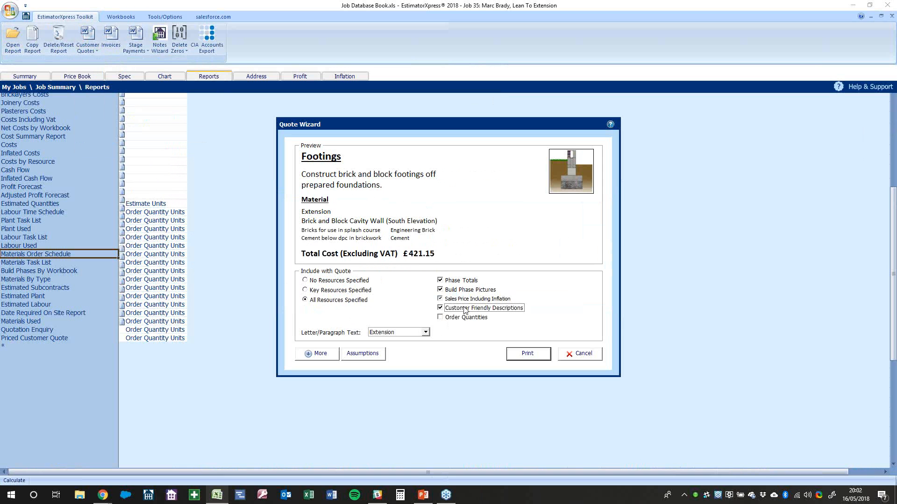
left_click(465, 310)
left_click(465, 309)
Keep inflated sales prices, leave order quantities off, and open Assumptions & Omissions
left_click(481, 300)
left_click(482, 301)
left_click(482, 302)
left_click(481, 303)
left_click(480, 303)
left_click(481, 318)
left_click(481, 320)
left_click(319, 354)
left_click(364, 400)
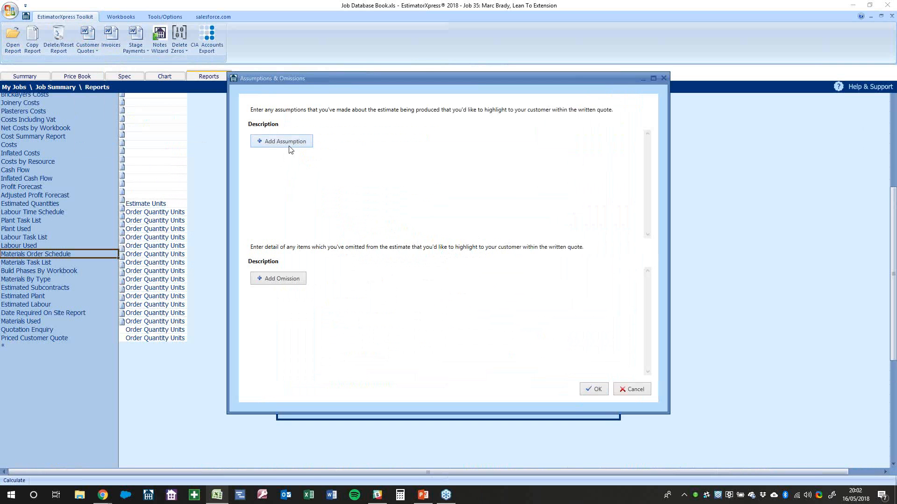
Add four blank assumption lines, then delete them all
left_click(290, 147)
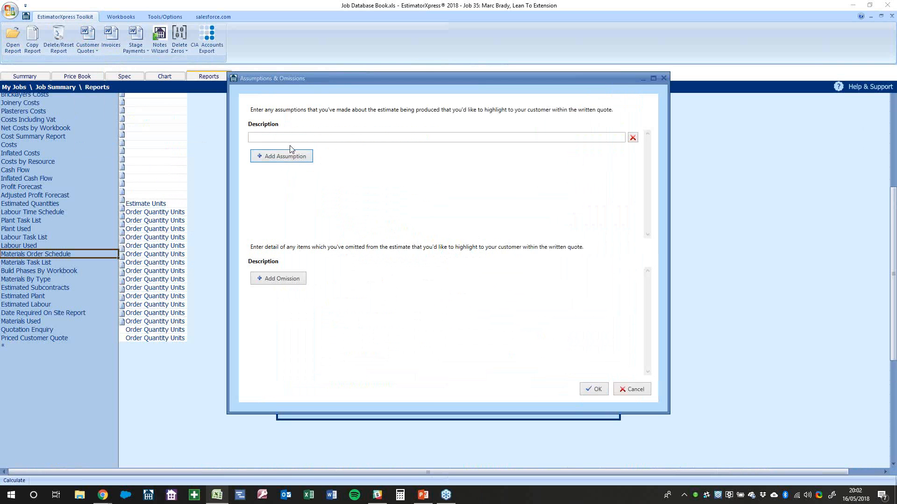
left_click(291, 158)
left_click(292, 172)
left_click(290, 186)
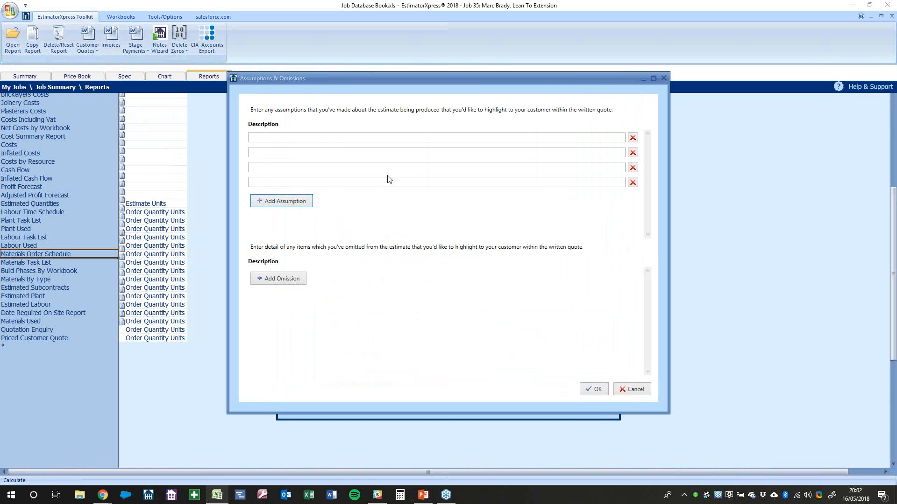
left_click(635, 183)
left_click(632, 167)
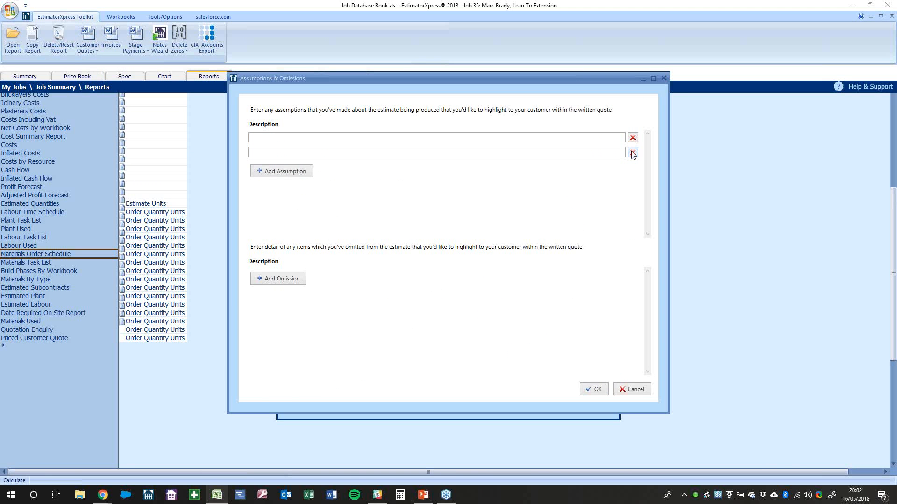
left_click(633, 152)
left_click(632, 137)
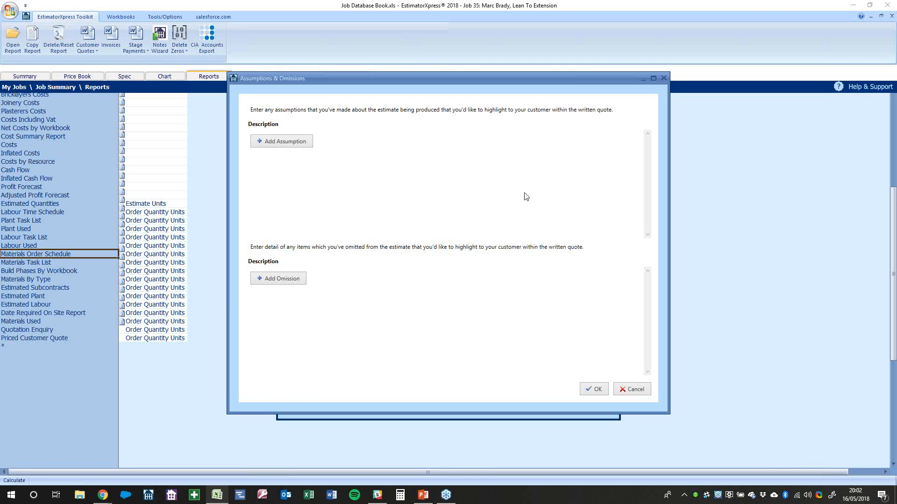
Add two blank omission lines, discard the changes, and open the quote Preferences
left_click(284, 283)
left_click(289, 299)
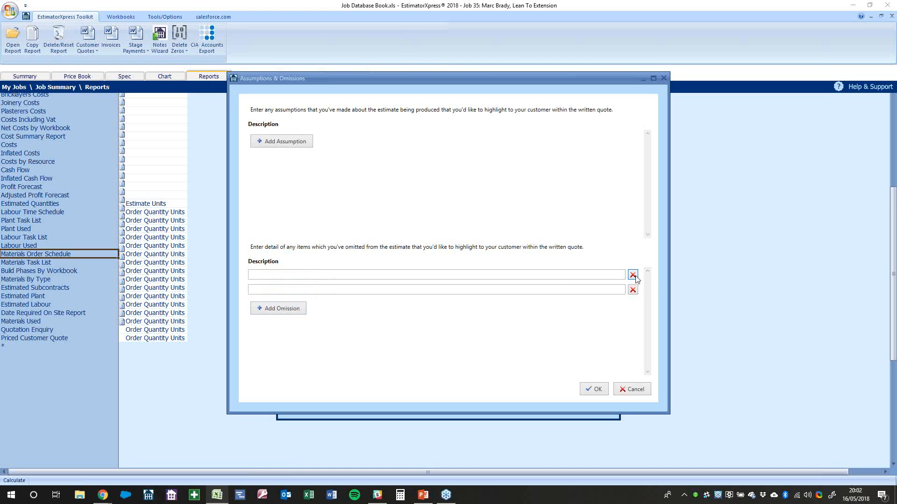
left_click(631, 390)
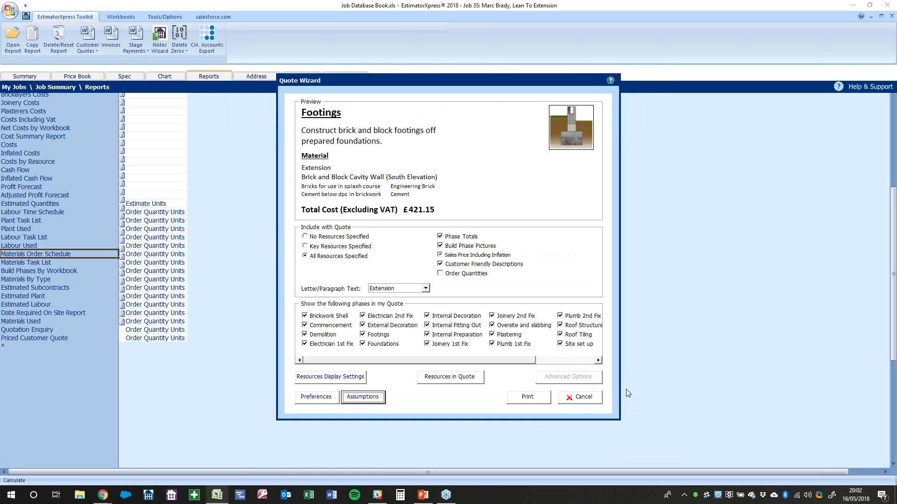
left_click(316, 395)
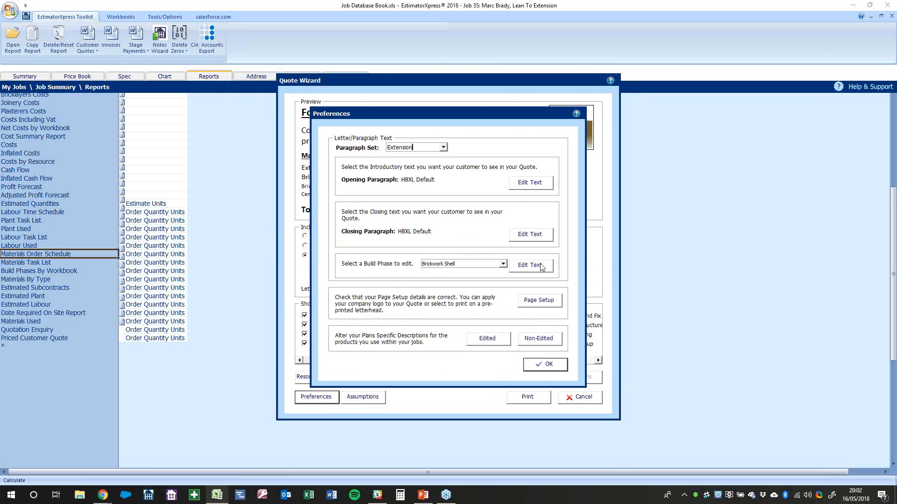
Review the Brickwork Shell phase text and quote page setup, leaving both unchanged
left_click(541, 266)
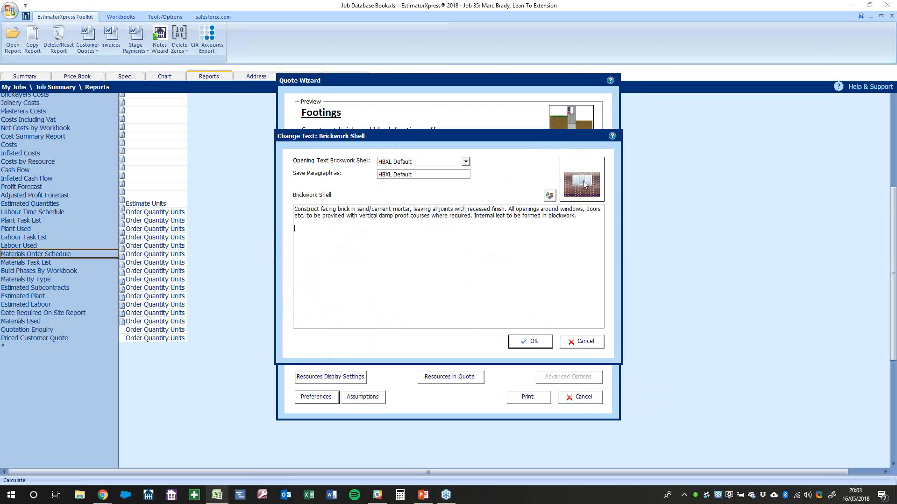
left_click(582, 343)
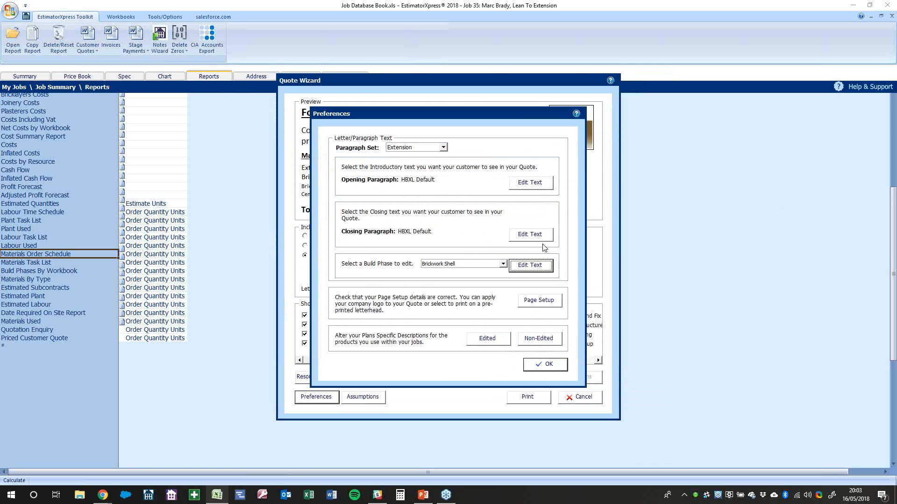
left_click(539, 305)
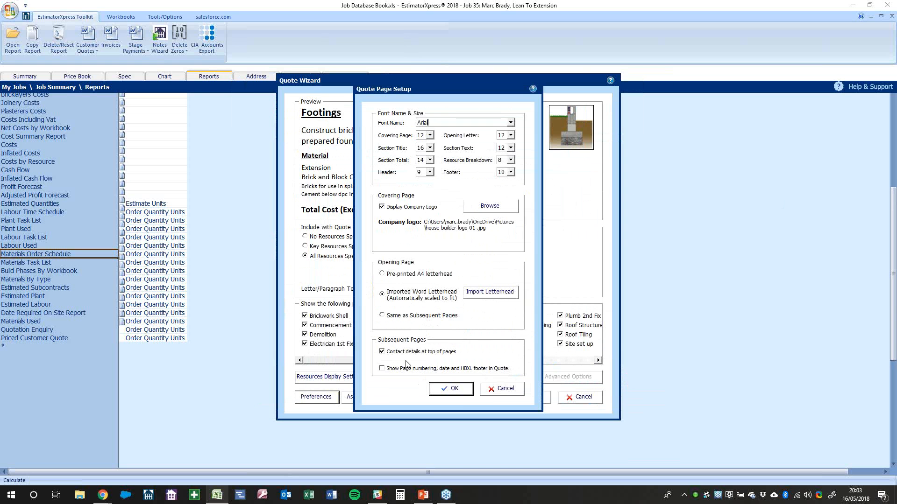
left_click(452, 394)
Look at the quote's opening paragraph and cancel without saving changes
left_click(529, 182)
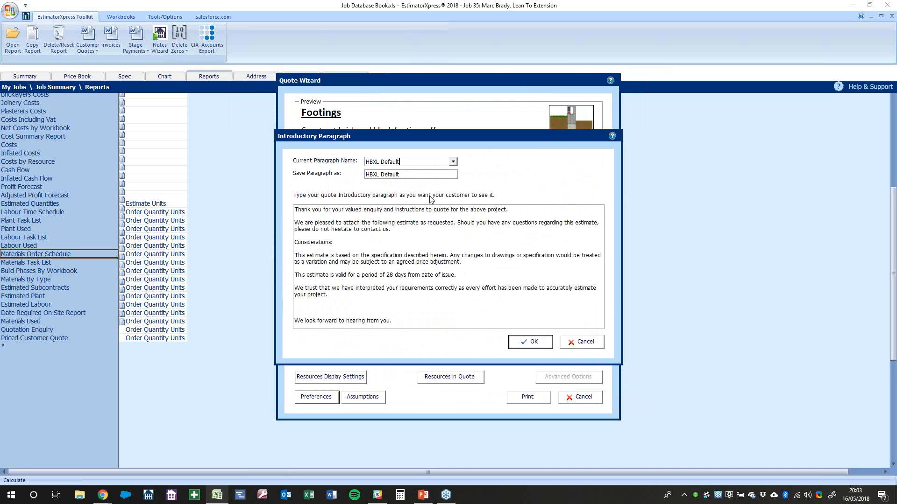
scroll(424, 276, "down", 1)
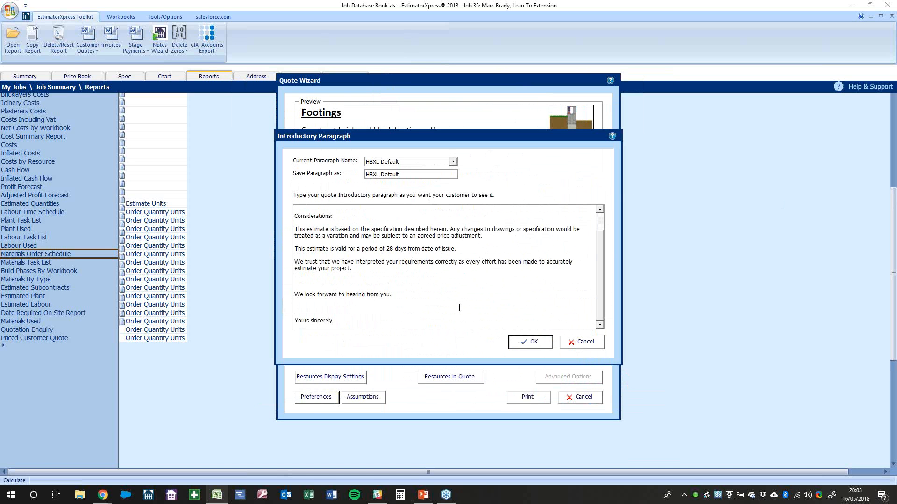
left_click(543, 347)
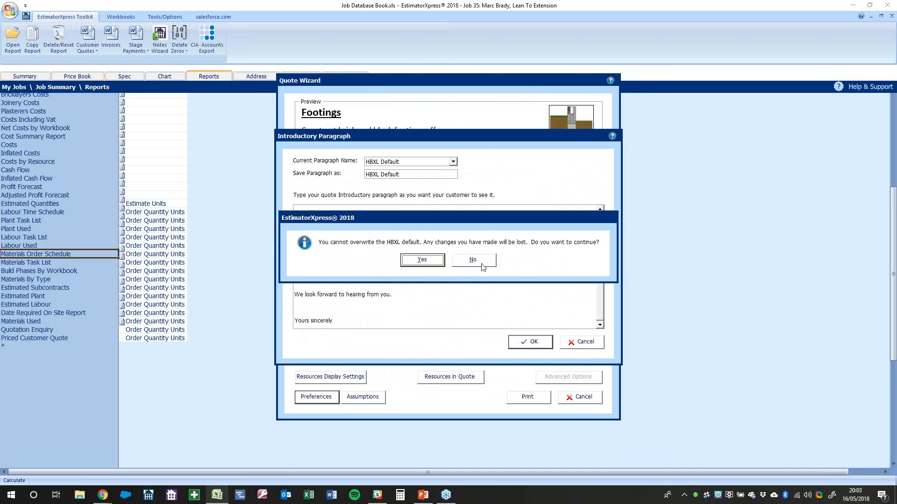
key("Return")
left_click(576, 342)
Leave the closing paragraph unchanged, then print the quote and confirm the VAT method
left_click(528, 239)
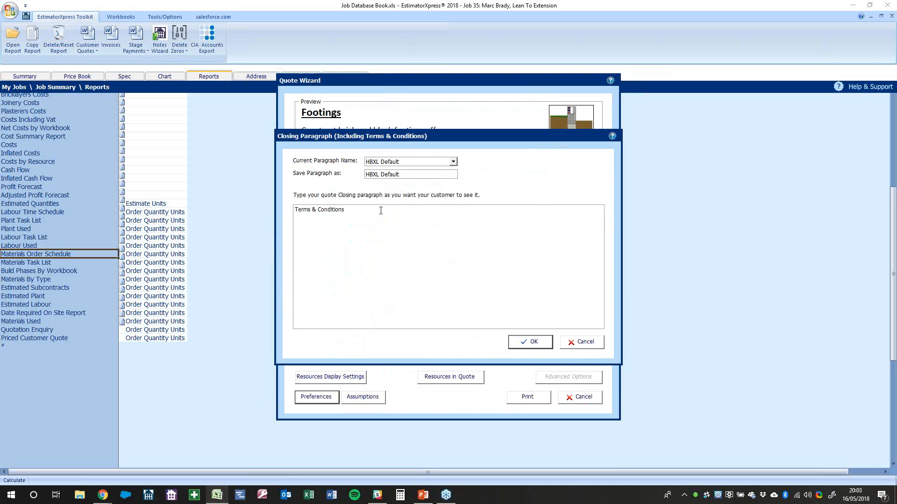
left_click(596, 346)
left_click(546, 365)
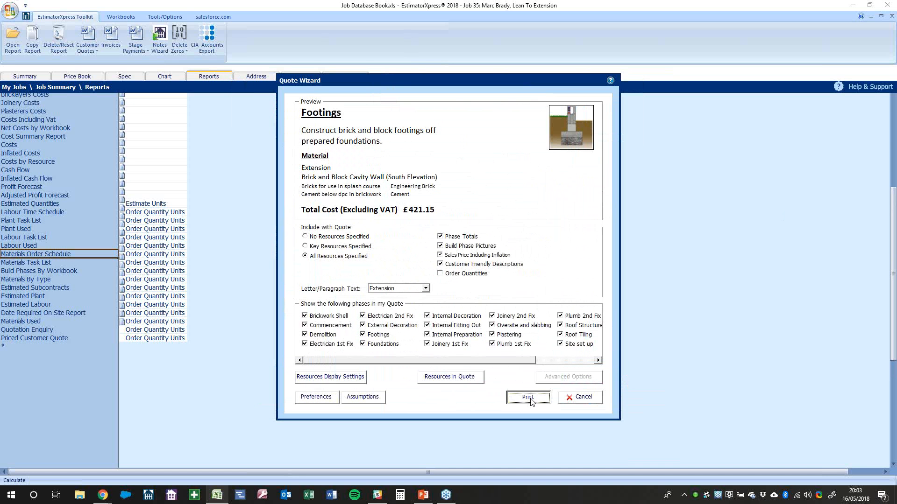
left_click(530, 399)
Let the Lean To Extension quote generate in Word, read its cover page and letter, then minimise Word
left_click(473, 295)
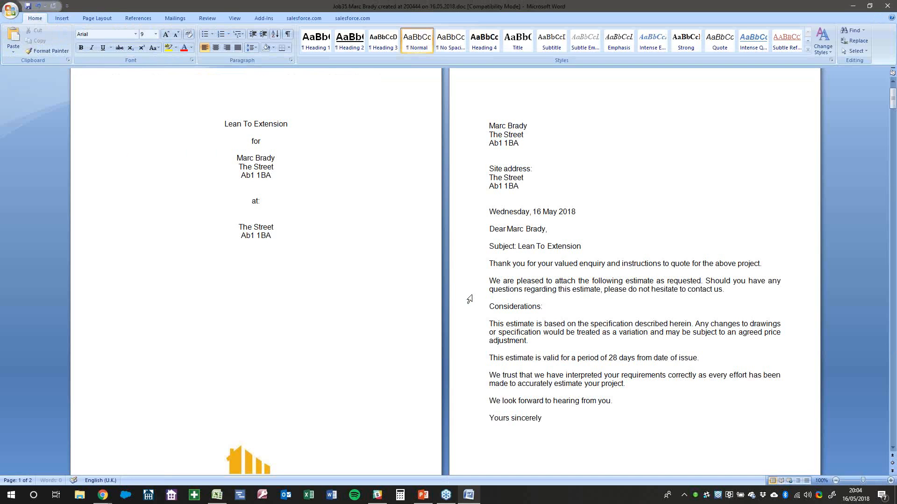
left_click(853, 6)
Open the Material price book section and filter it by supplier
left_click(84, 77)
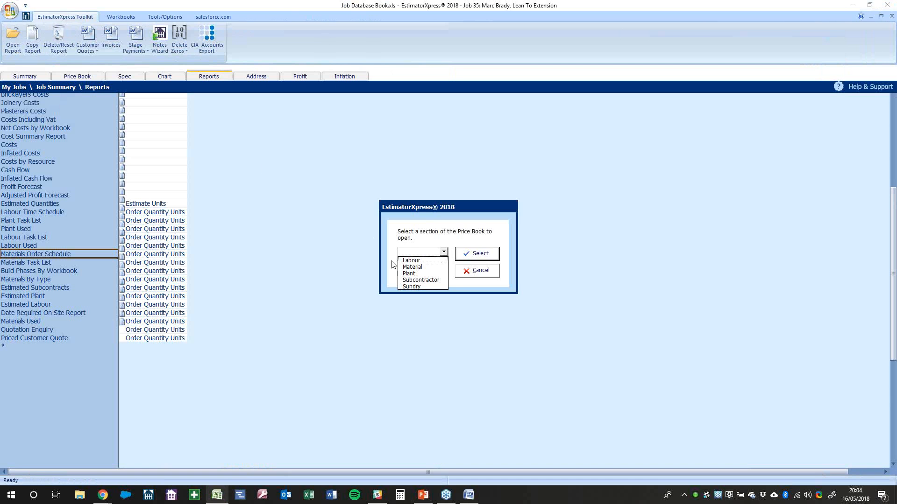
left_click(412, 267)
left_click(481, 254)
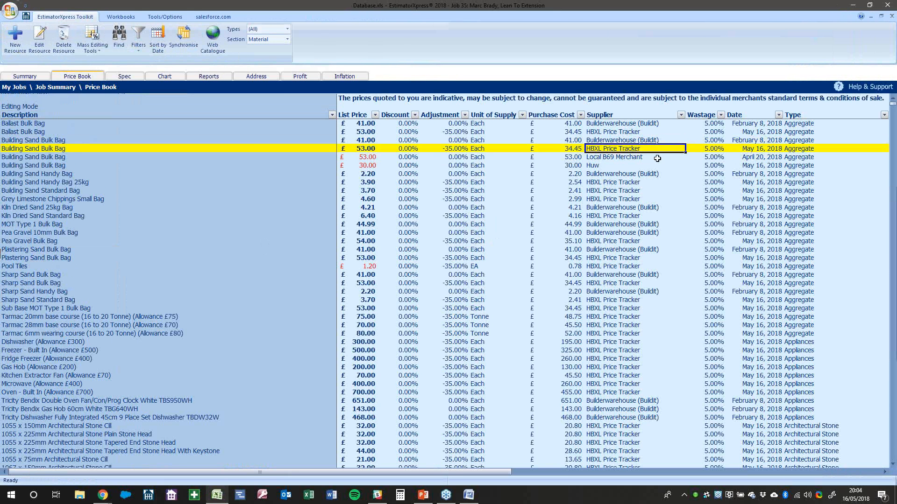
left_click(138, 51)
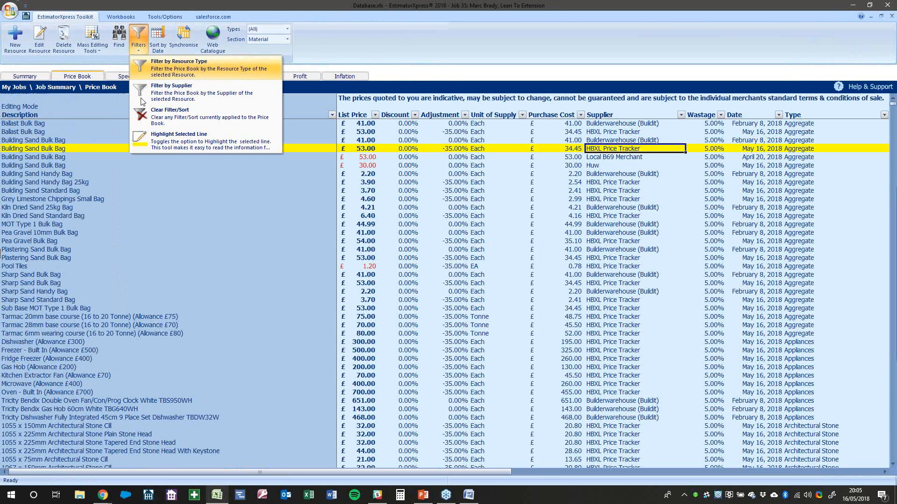
left_click(173, 90)
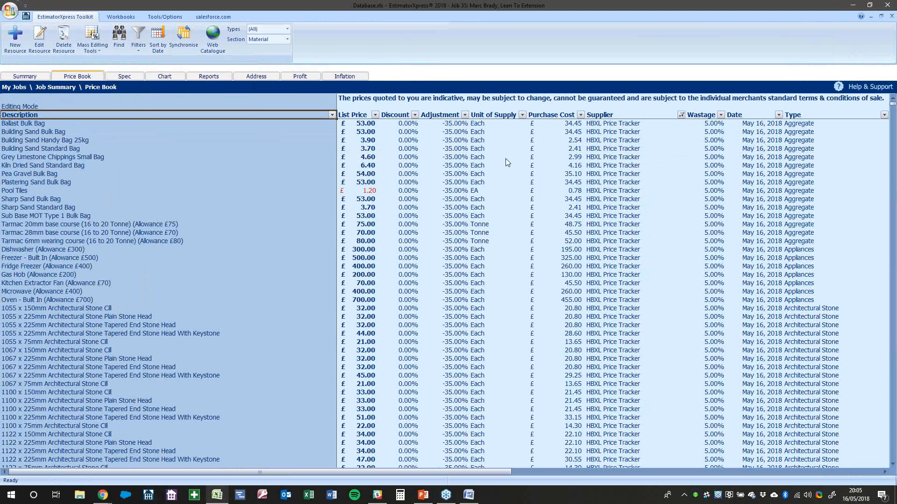
Inspect the Building Sand Bulk Bag row's list price and purchase cost
left_click(580, 133)
left_click(369, 133)
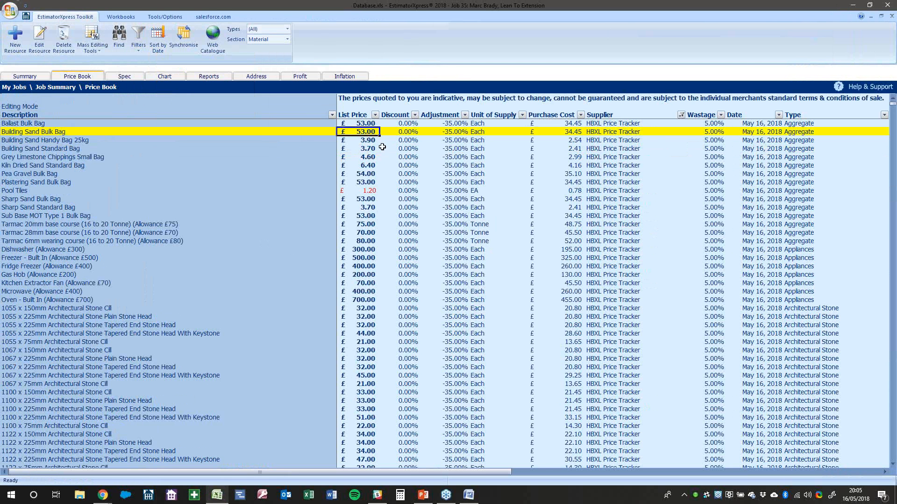
left_click(592, 126)
left_click(562, 133)
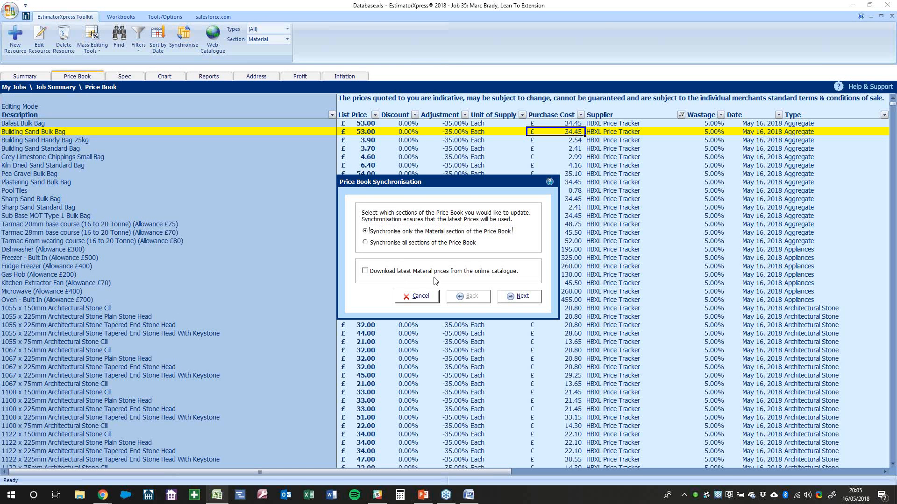
Cancel price book synchronisation and select the Building Sand Bulk Bag row
left_click(430, 297)
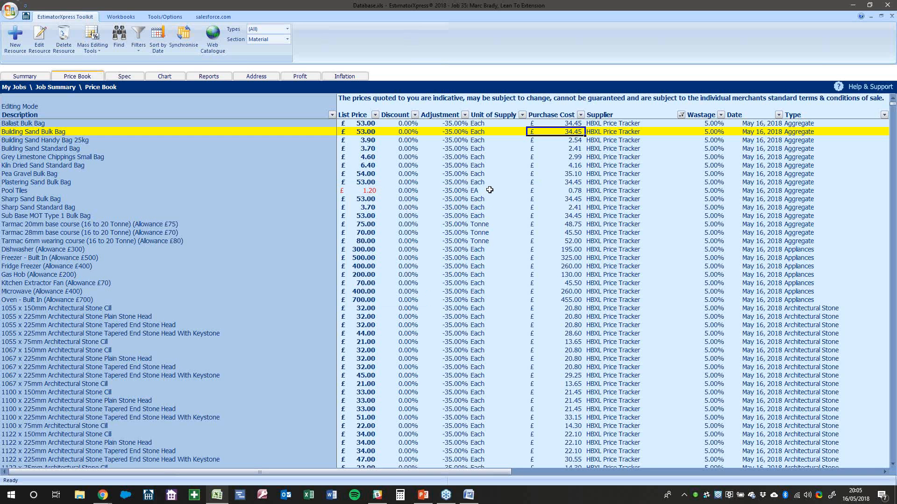
left_click(413, 135)
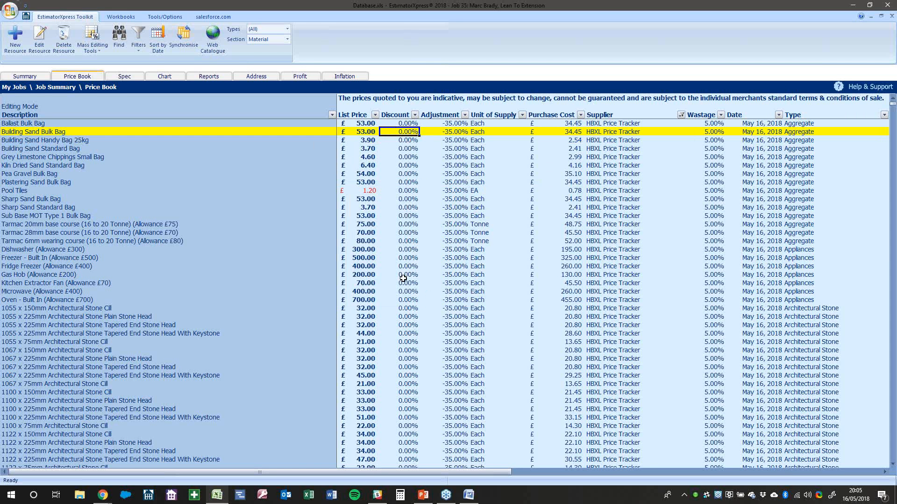
left_click(132, 132)
Walk through Building Sand Bulk Bag's £53.00 list price, −35% adjustment and £34.45 purchase cost
left_click(360, 140)
left_click(359, 132)
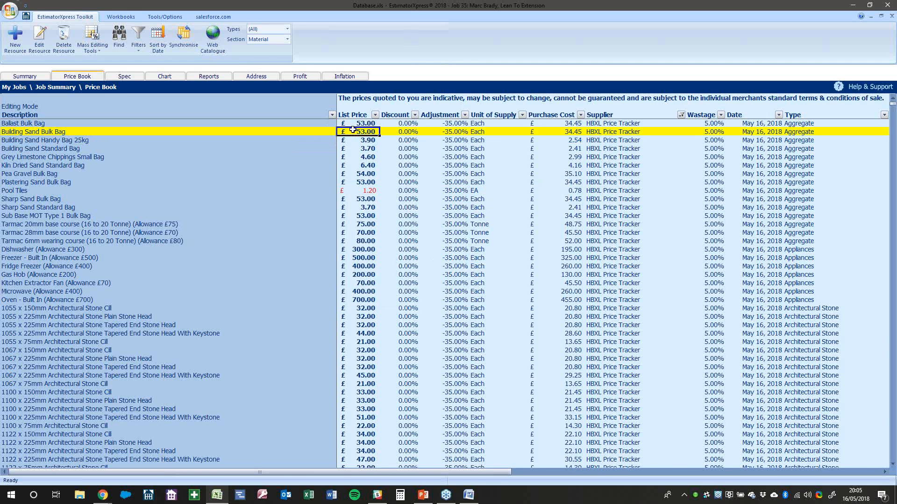
left_click(452, 132)
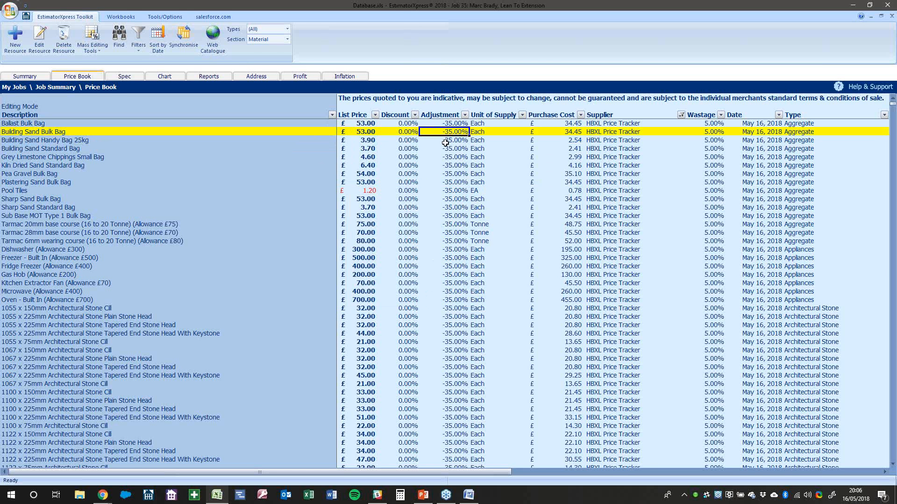
left_click(366, 132)
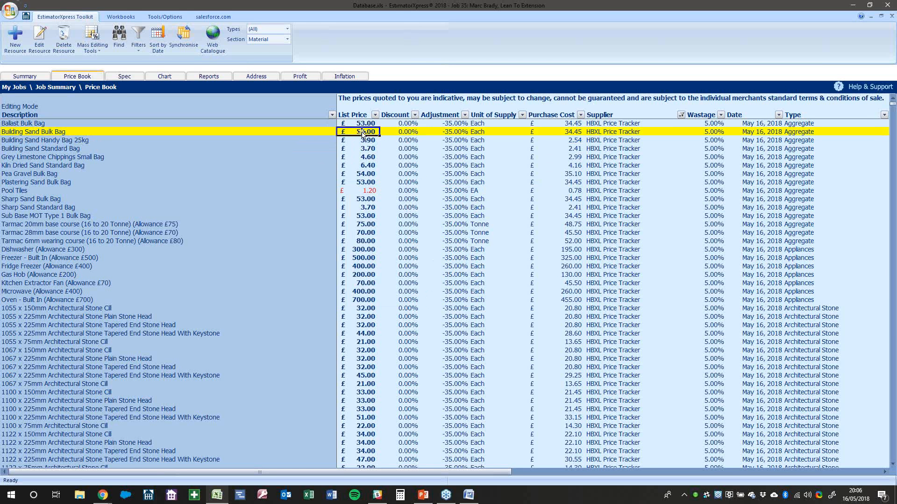
left_click(560, 132)
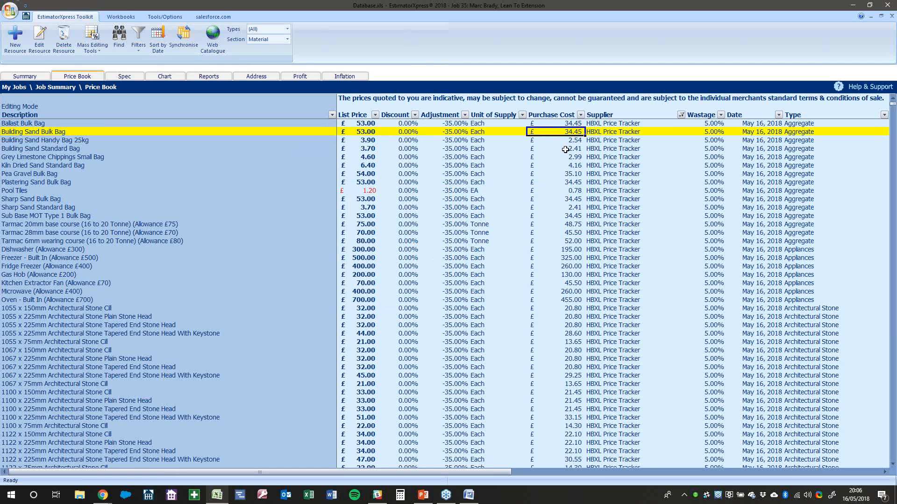
left_click(376, 132)
left_click(463, 132)
left_click(561, 132)
left_click(107, 132)
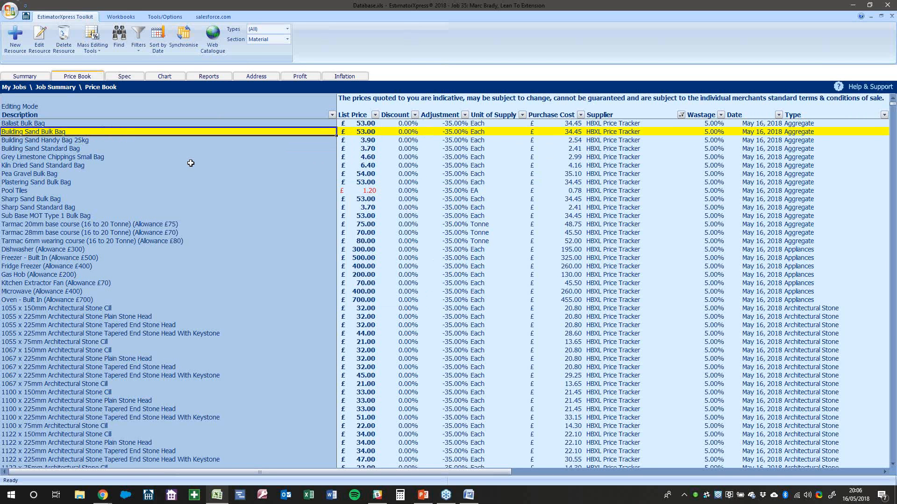
Filter the Material price list to show only Flooring items
left_click(288, 29)
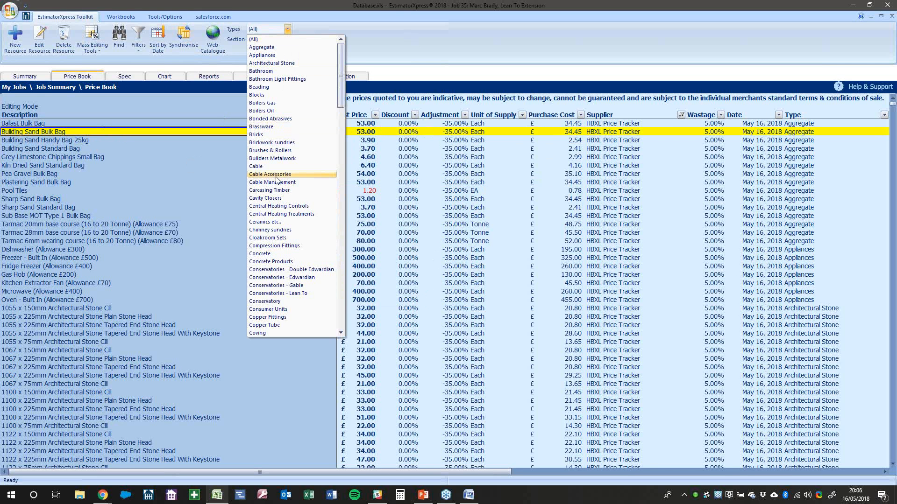
scroll(295, 225, "down", 13)
scroll(295, 224, "down", 4)
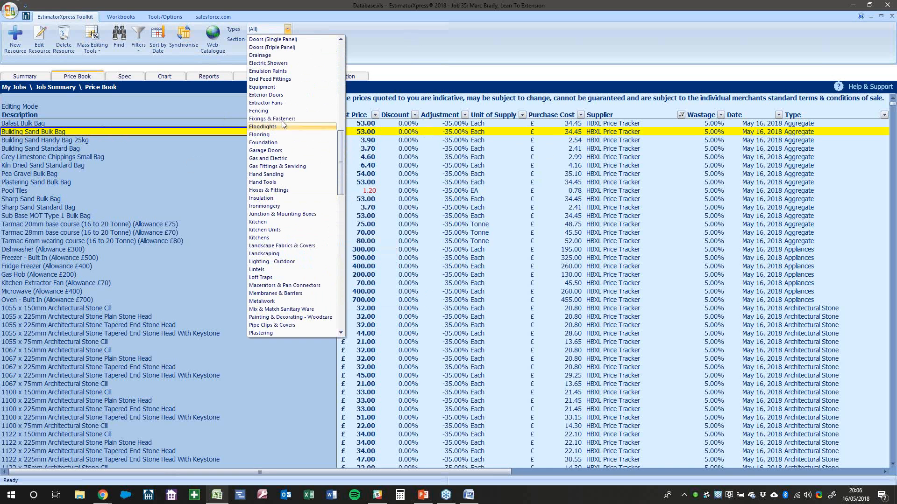
left_click(264, 135)
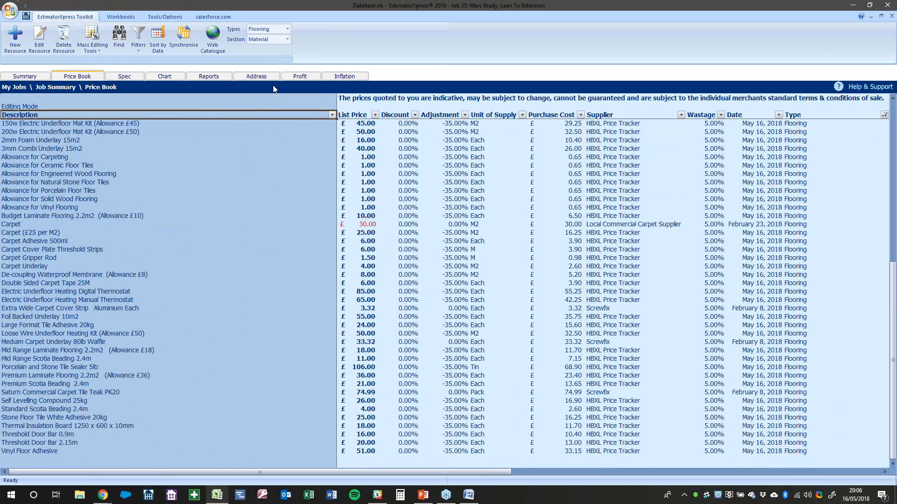
left_click(287, 30)
left_click(287, 31)
Switch the price book to the Labour section and select the 2 Bricklayers and Mate rate
left_click(287, 39)
left_click(265, 57)
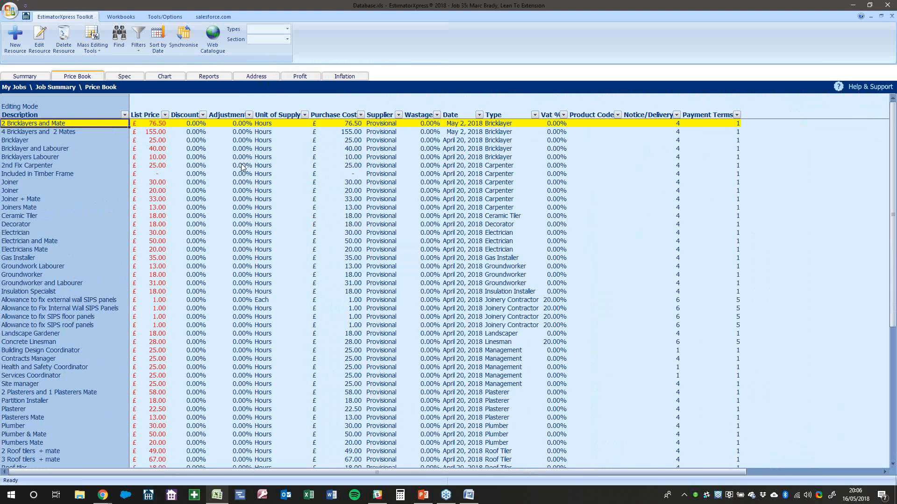
left_click(154, 132)
left_click(156, 123)
Enable direct price editing and set the 2 Bricklayers and Mate purchase cost to 77
left_click(259, 133)
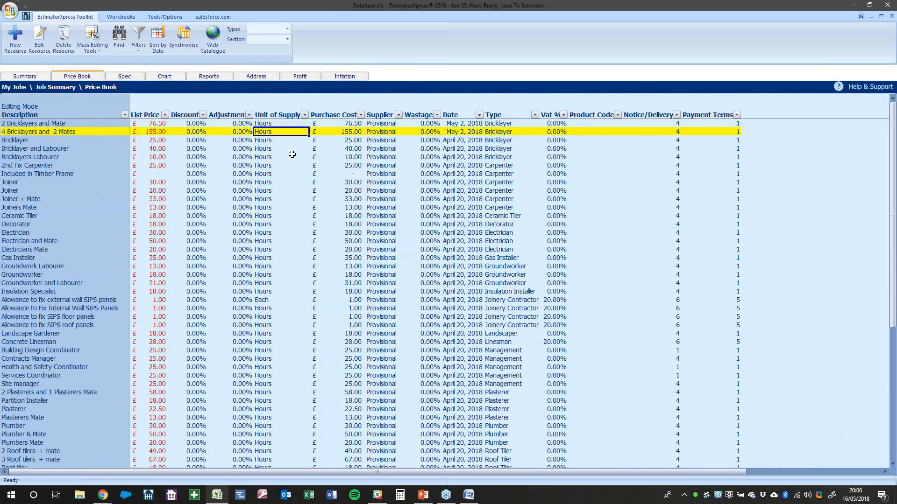
left_click(93, 48)
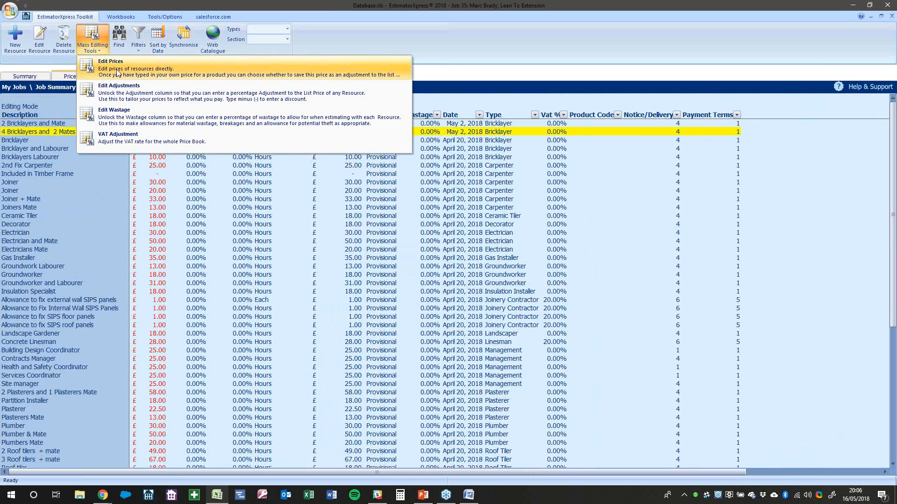
left_click(116, 71)
left_click(328, 123)
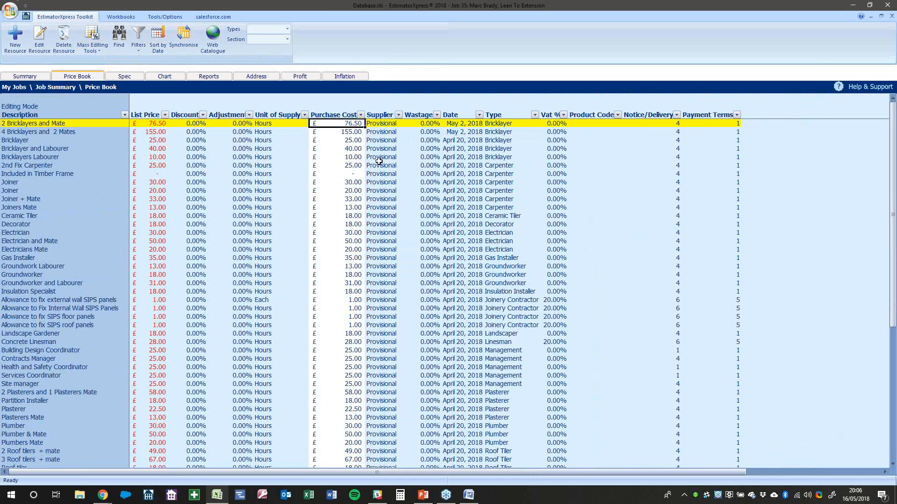
type("77")
key("Return")
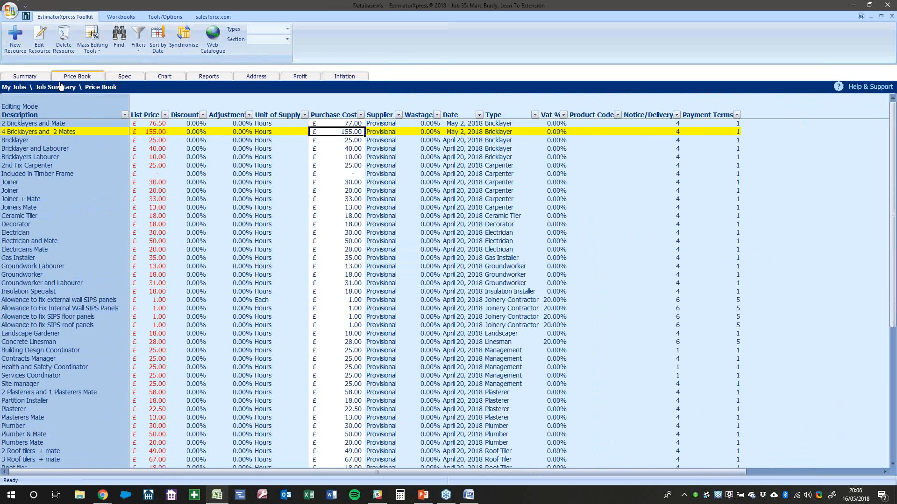
Apply the 77.00 price to the list price and return to the job's workbook summary
left_click(347, 123)
left_click(91, 49)
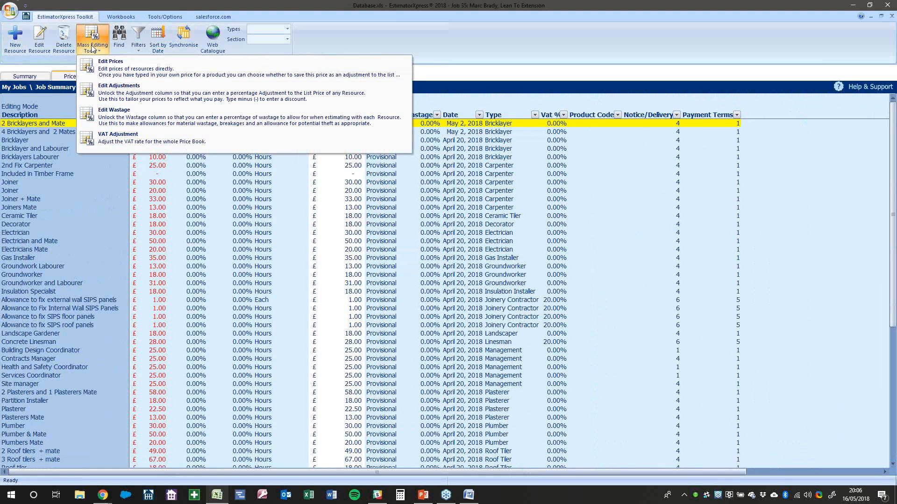
left_click(131, 76)
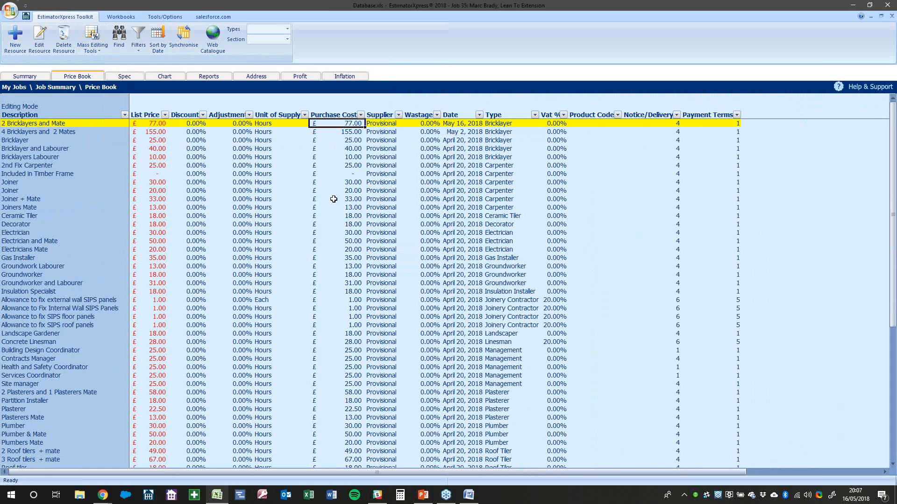
left_click(18, 39)
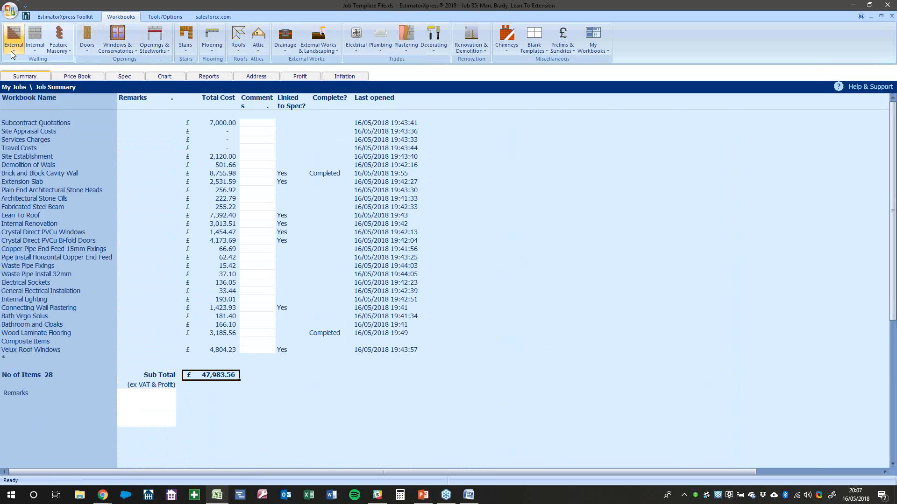
left_click(10, 51)
mouse_move(30, 178)
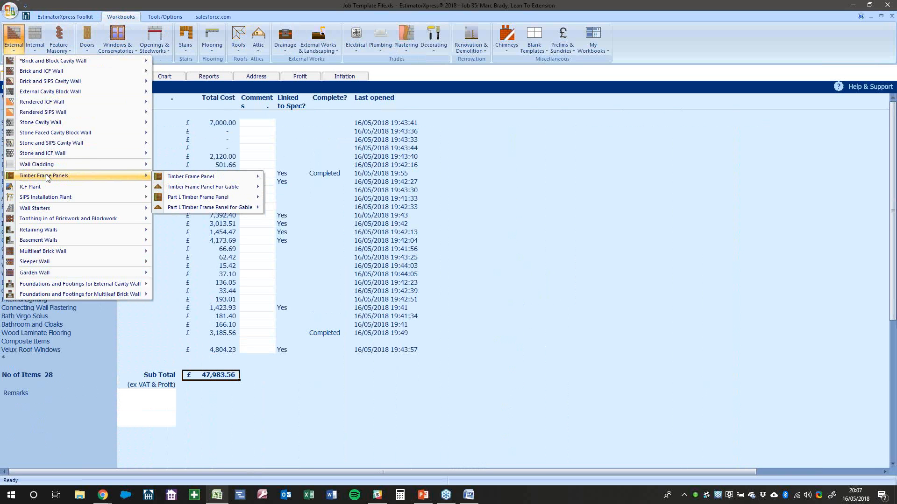
mouse_move(188, 177)
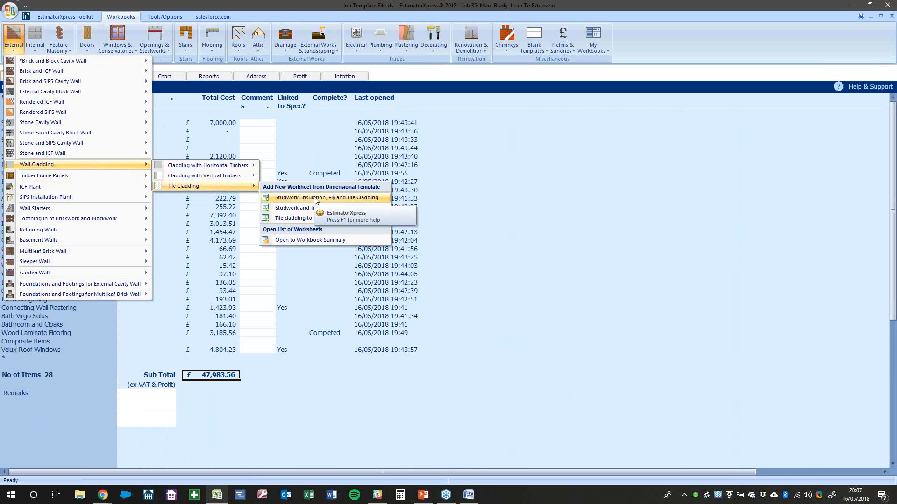
left_click(312, 167)
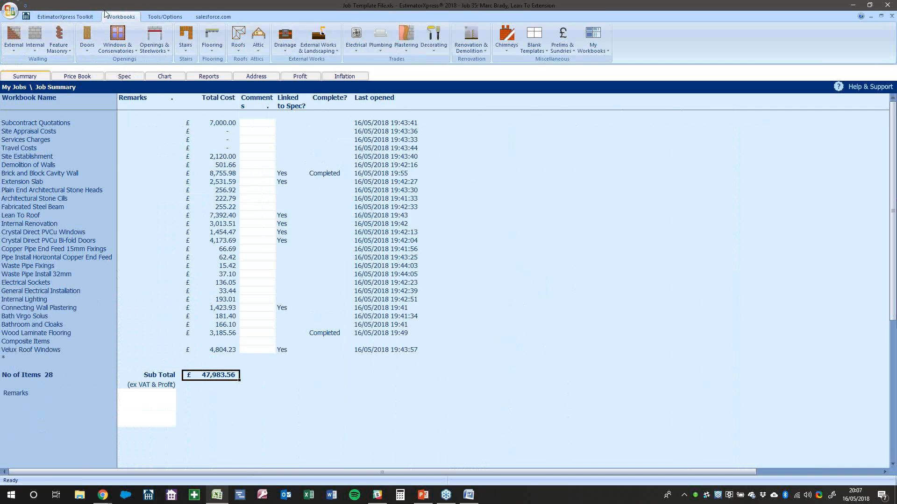
left_click(80, 17)
Close the current job, saving it and acknowledging the status and PVC-U notices
left_click(13, 39)
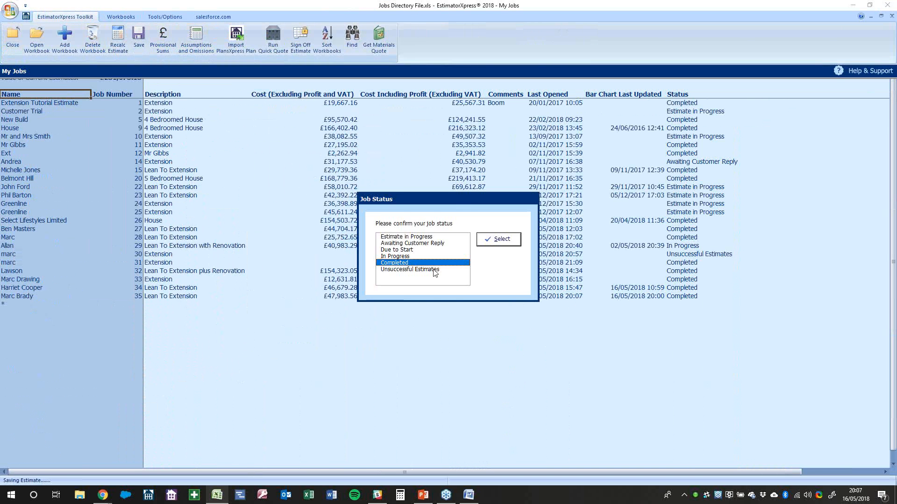
left_click(499, 239)
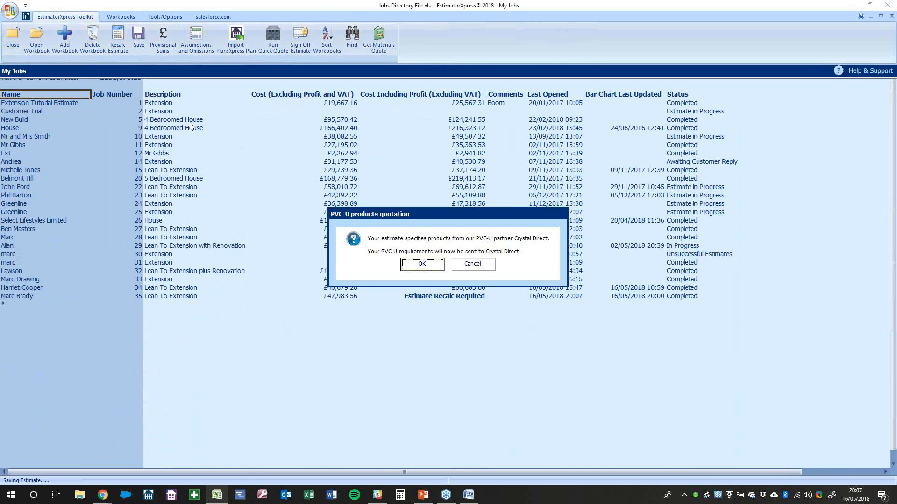
left_click(467, 269)
Create a Quick Quote estimate with a job name, description 'Extension', Large Extension chart and Extension Specification
left_click(55, 47)
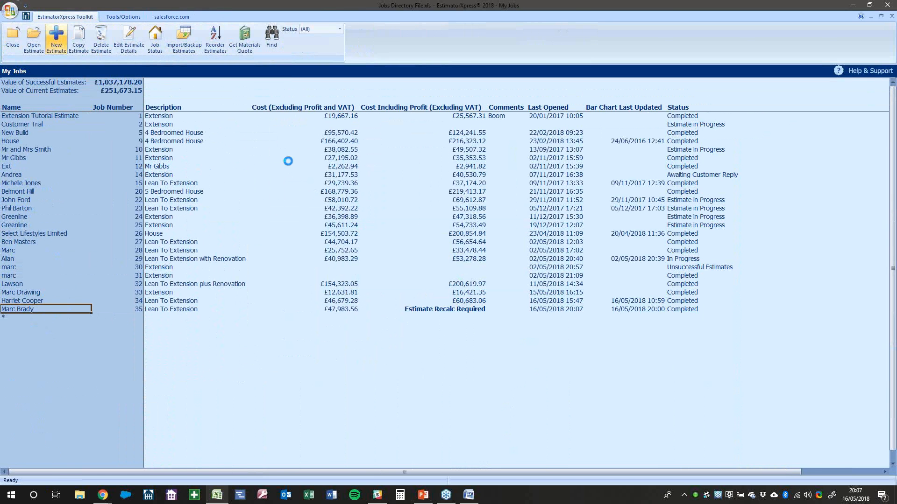
left_click(413, 154)
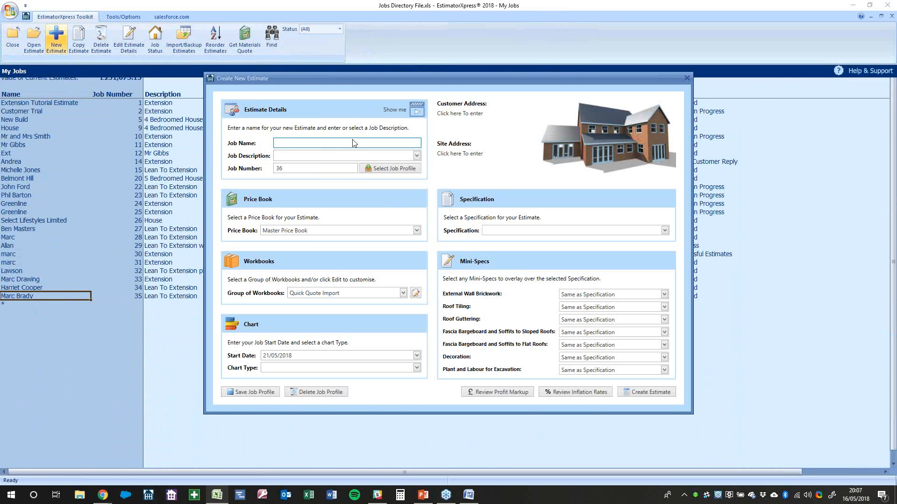
type("Marc")
key("Tab")
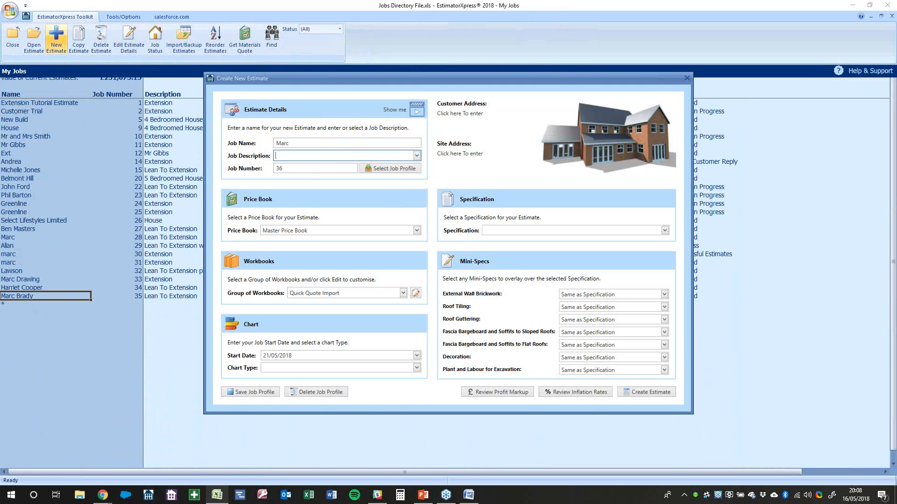
type("Extension")
key("Tab")
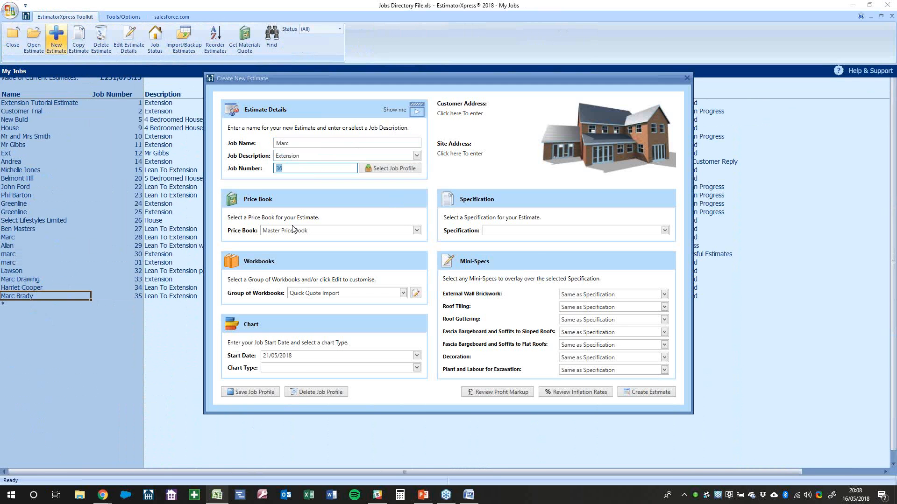
left_click(307, 369)
left_click(290, 426)
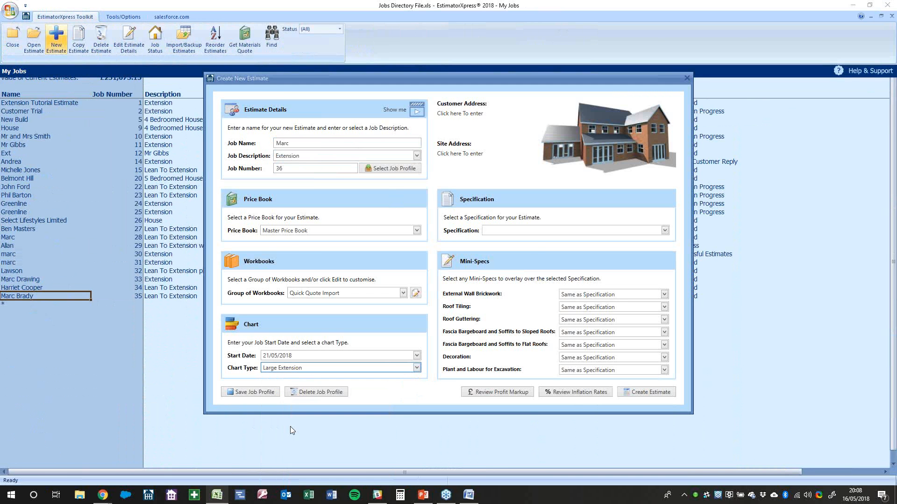
left_click(527, 230)
left_click(520, 242)
left_click(640, 393)
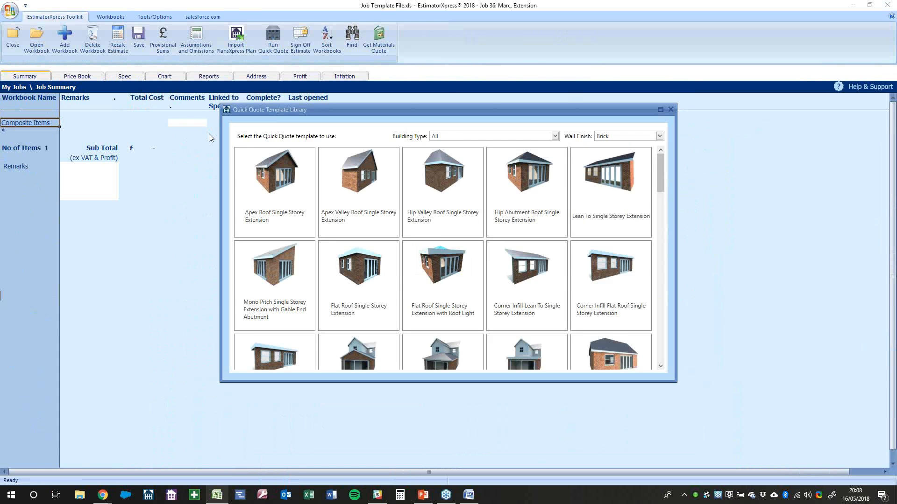
Choose the Apex Valley Roof Double Storey Extension template with default specification and all sections
scroll(408, 296, "down", 4)
scroll(408, 295, "down", 4)
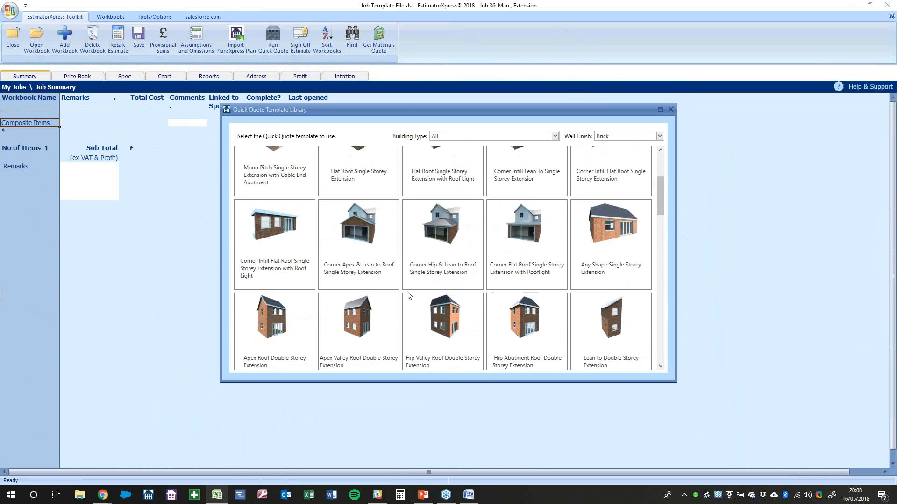
double_click(378, 290)
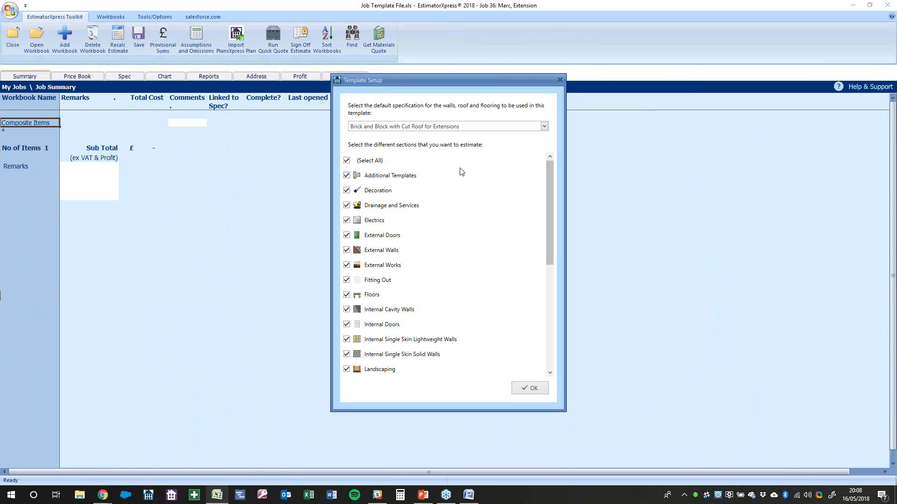
left_click(532, 387)
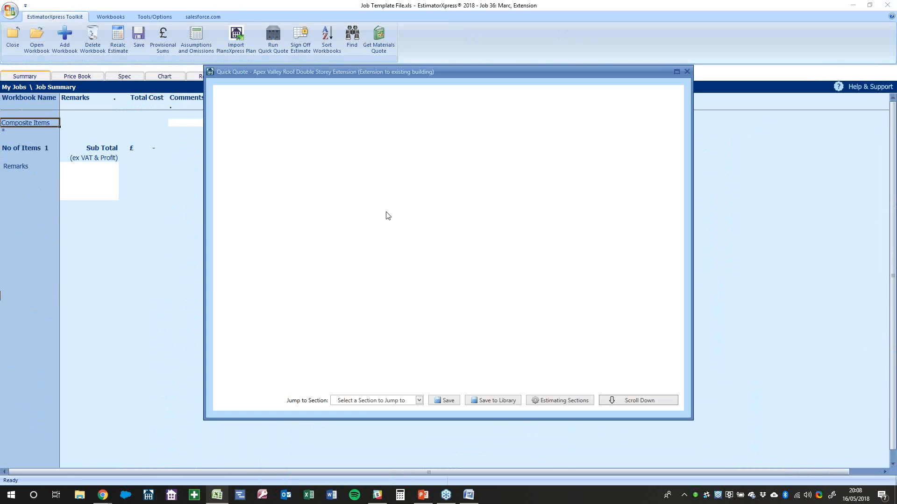
Set the upstairs external walls to External Cavity Block Wall
scroll(422, 252, "down", 2)
scroll(421, 251, "down", 5)
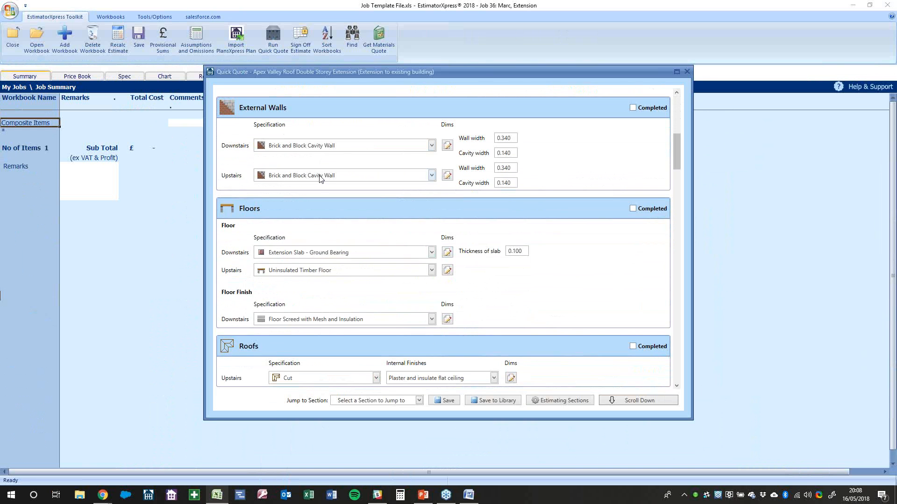
left_click(323, 176)
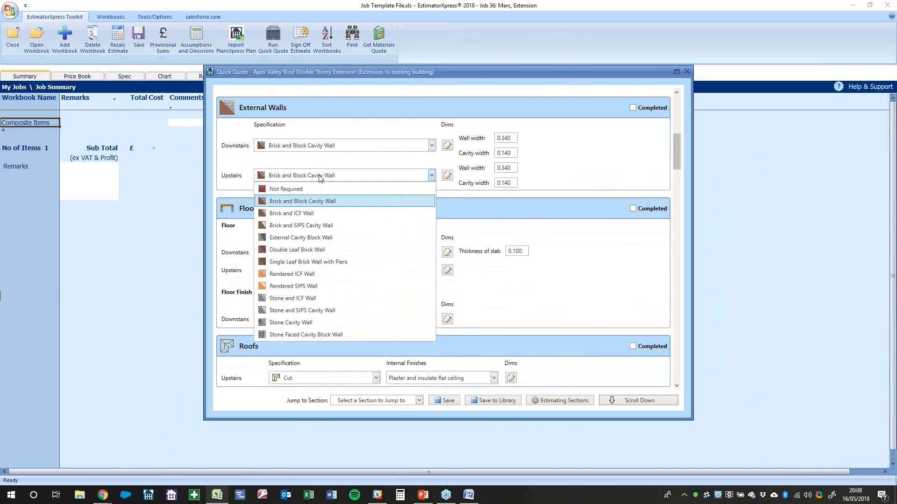
left_click(306, 238)
Scroll down to Walling Sundries and add workbooks to that section
scroll(256, 188, "up", 1)
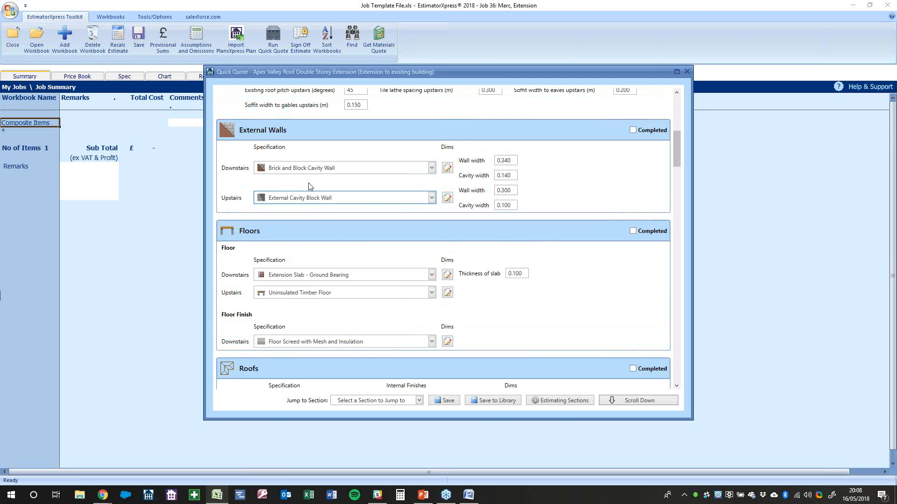
scroll(337, 222, "down", 10)
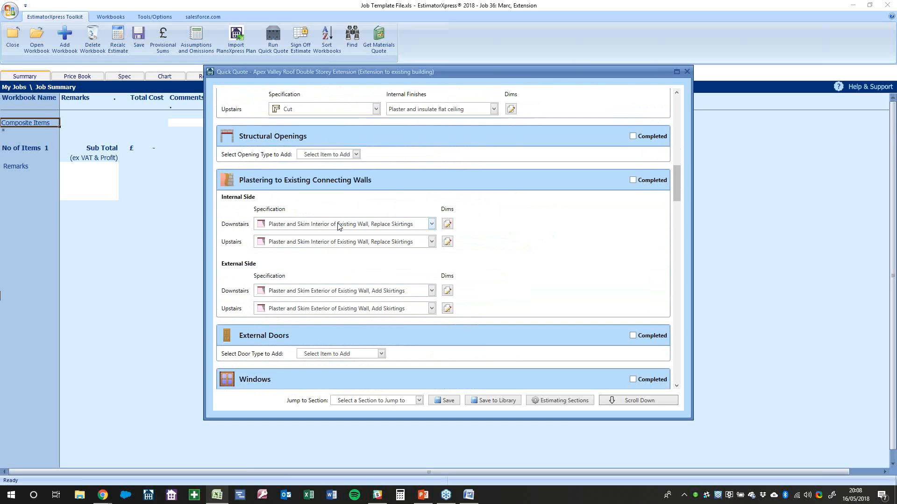
scroll(337, 223, "down", 5)
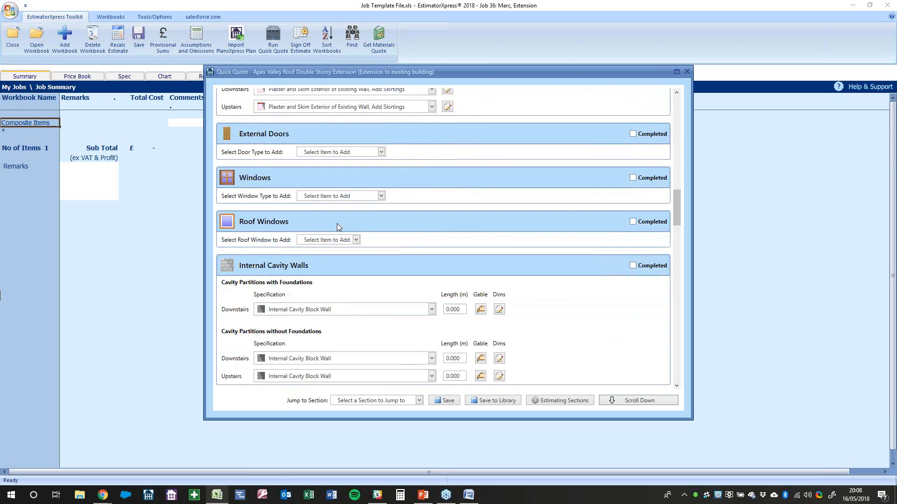
scroll(392, 245, "down", 12)
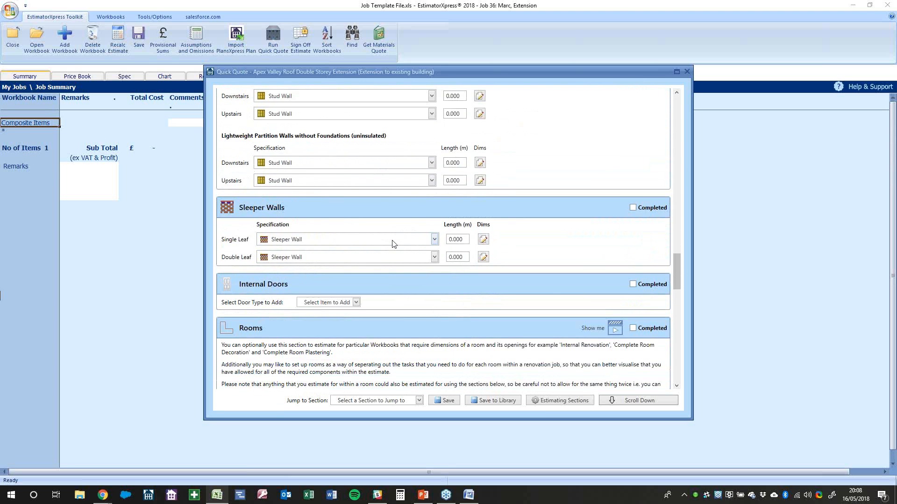
scroll(392, 244, "down", 10)
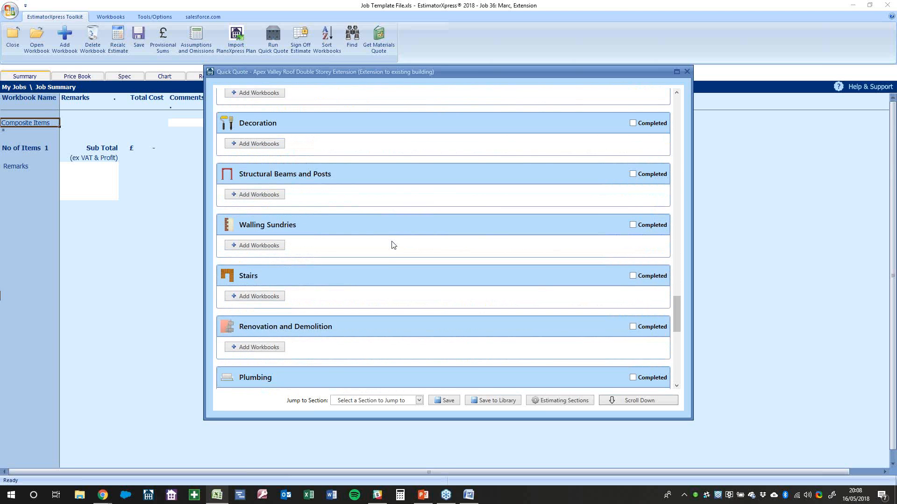
left_click(281, 181)
Add Cladding with Horizontal Timbers using the Studwork and Cladding (Decorated) template at 2.4 height
left_click(403, 186)
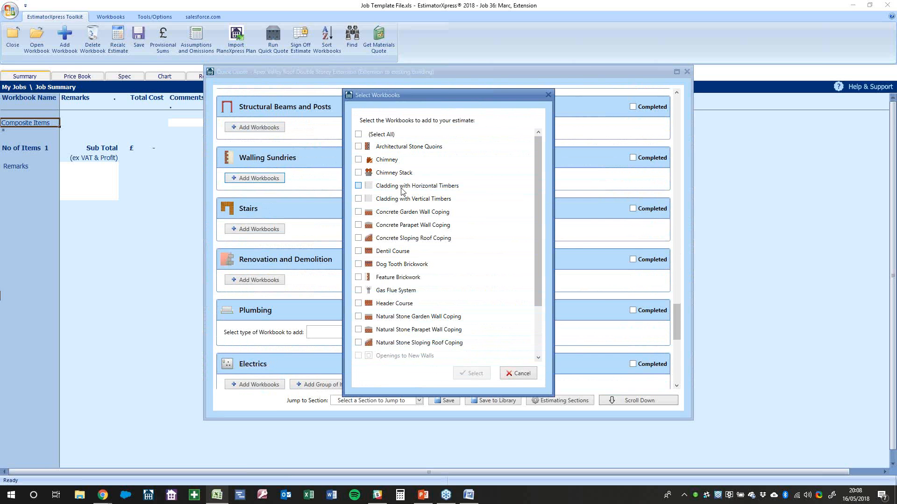
left_click(473, 374)
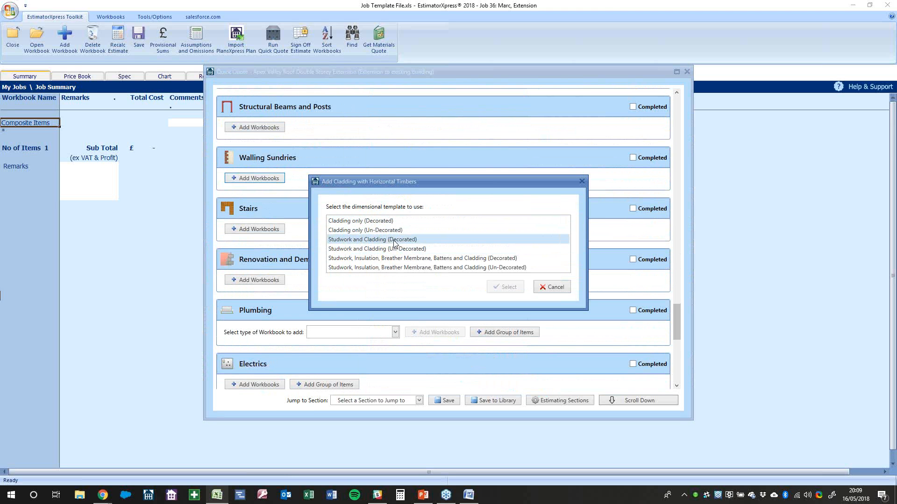
left_click(395, 240)
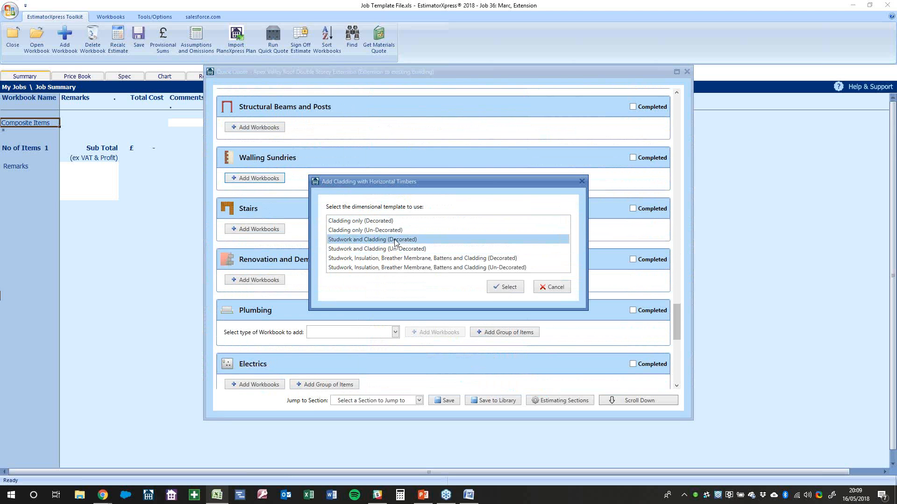
left_click(506, 289)
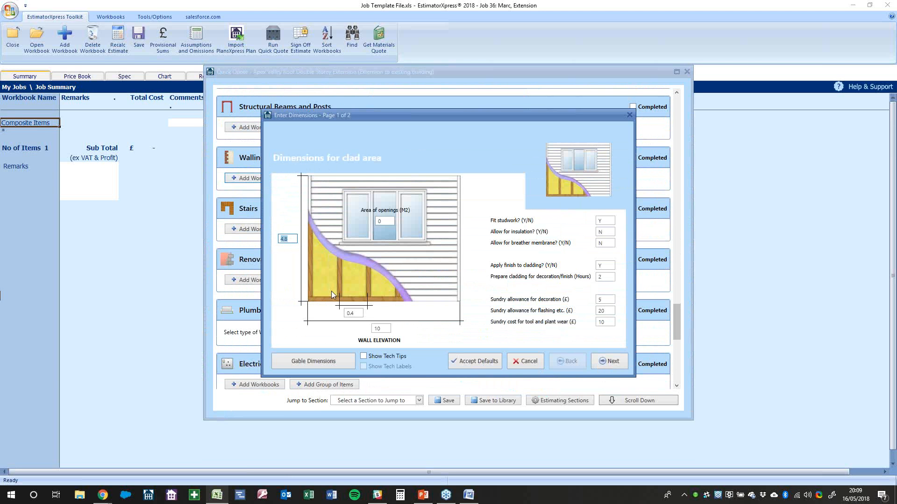
type("2.4")
left_click(615, 363)
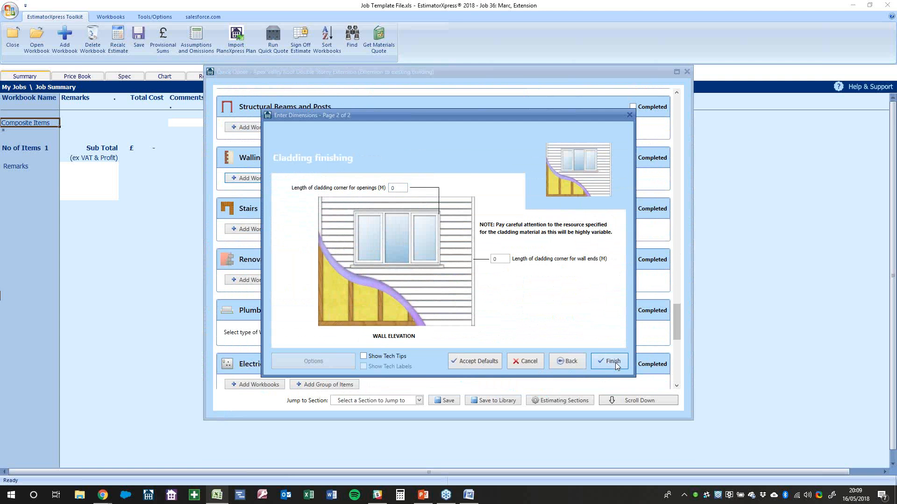
left_click(616, 362)
scroll(298, 186, "up", 10)
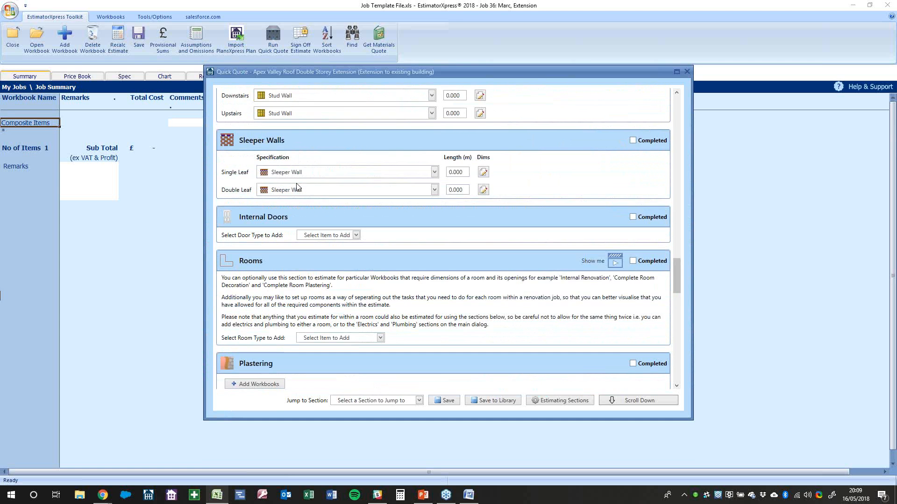
Check the downstairs and upstairs ceiling heights and upper floor thickness values
scroll(297, 186, "up", 10)
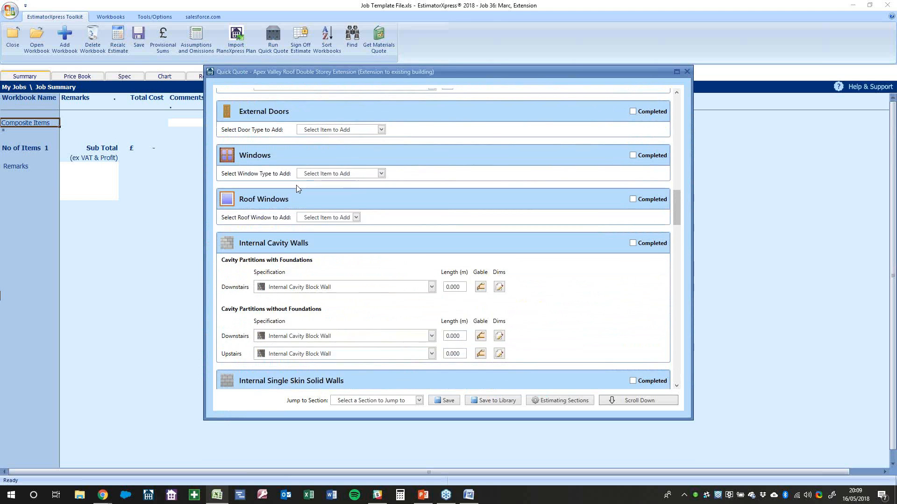
scroll(297, 190, "up", 10)
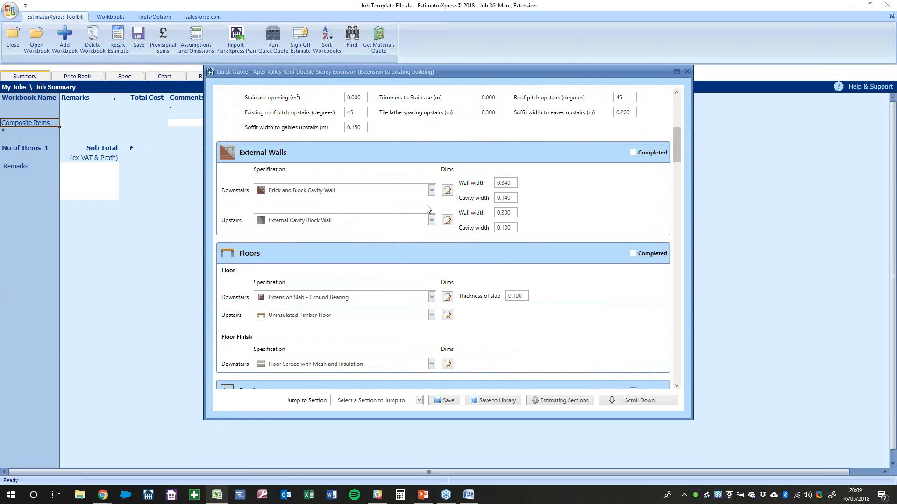
scroll(327, 198, "up", 2)
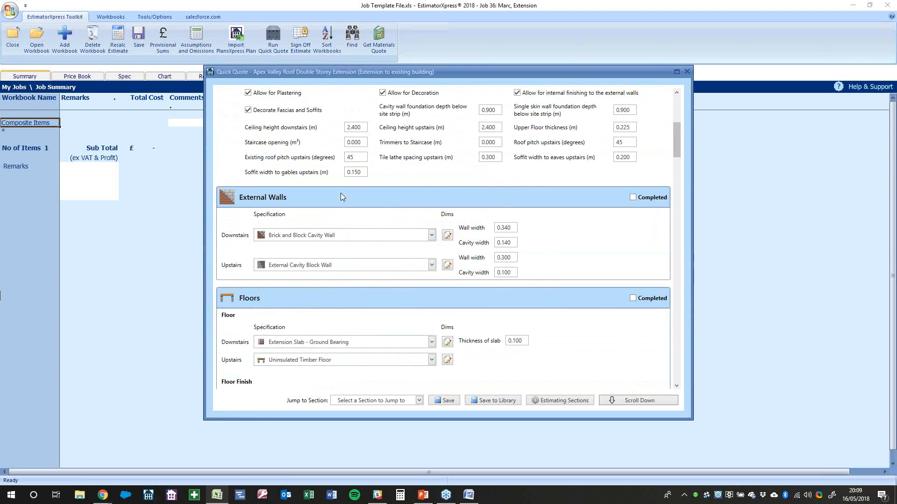
left_click(361, 128)
left_click(497, 130)
left_click(631, 131)
Scroll through the Quick Quote's section specifications to review them
scroll(639, 169, "up", 4)
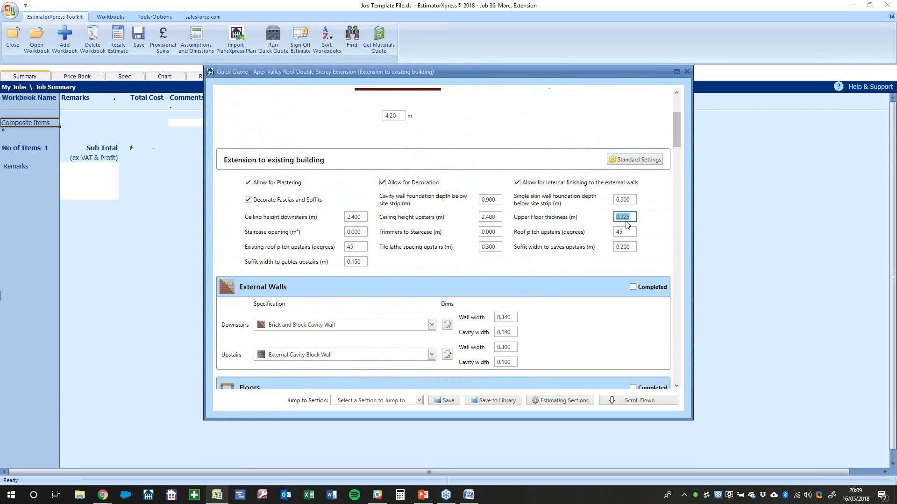
scroll(627, 225, "up", 6)
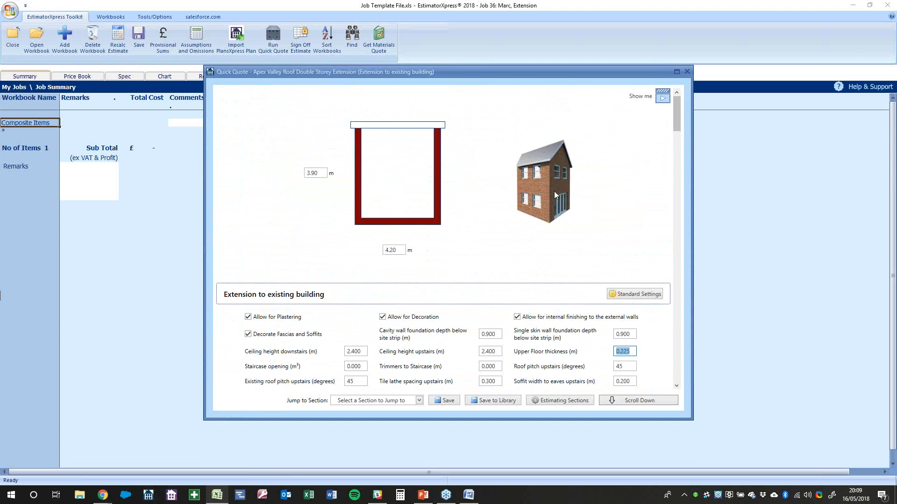
scroll(547, 218, "down", 17)
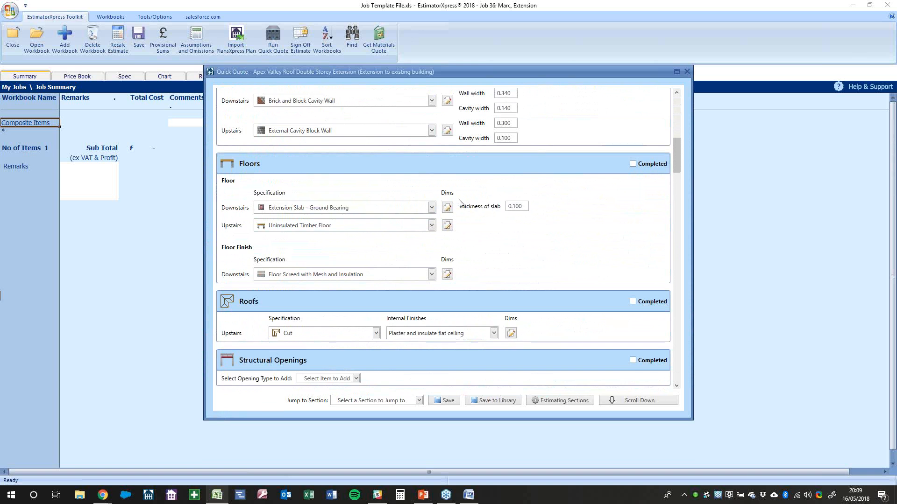
scroll(461, 204, "down", 2)
scroll(461, 204, "down", 1)
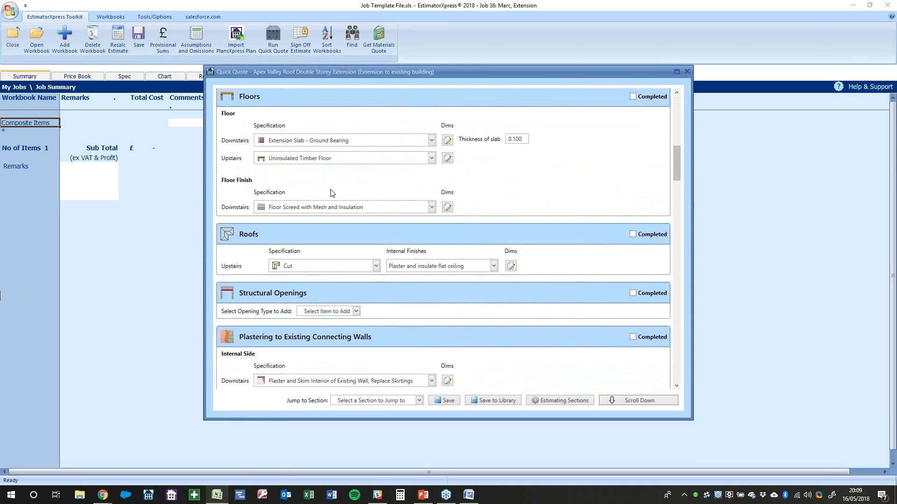
scroll(318, 162, "down", 3)
scroll(341, 250, "down", 3)
scroll(355, 253, "down", 15)
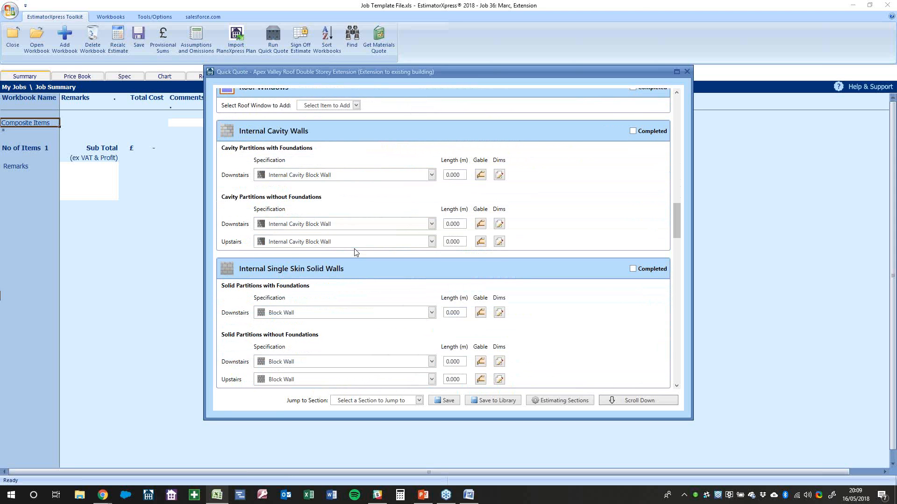
scroll(356, 253, "down", 10)
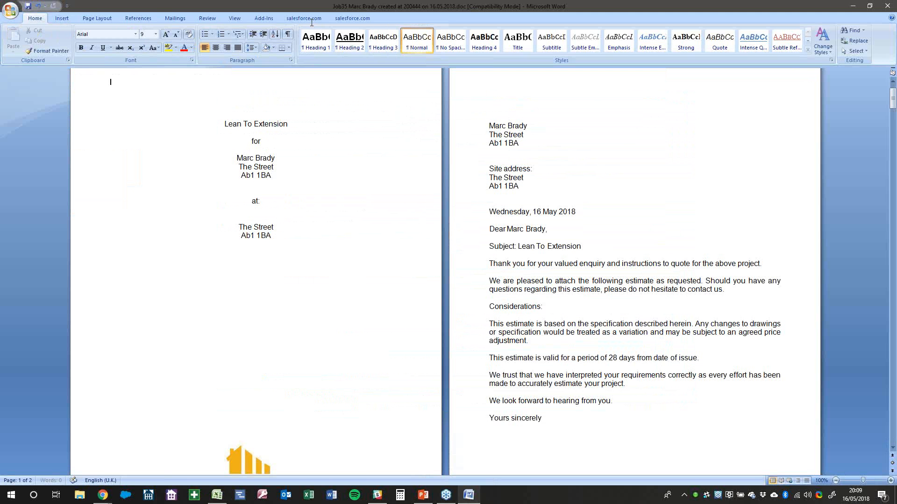
Scroll the estimate from the site address to the Acceptance page totalling £80,038.65 inc VAT
left_click(577, 189)
scroll(577, 189, "down", 2)
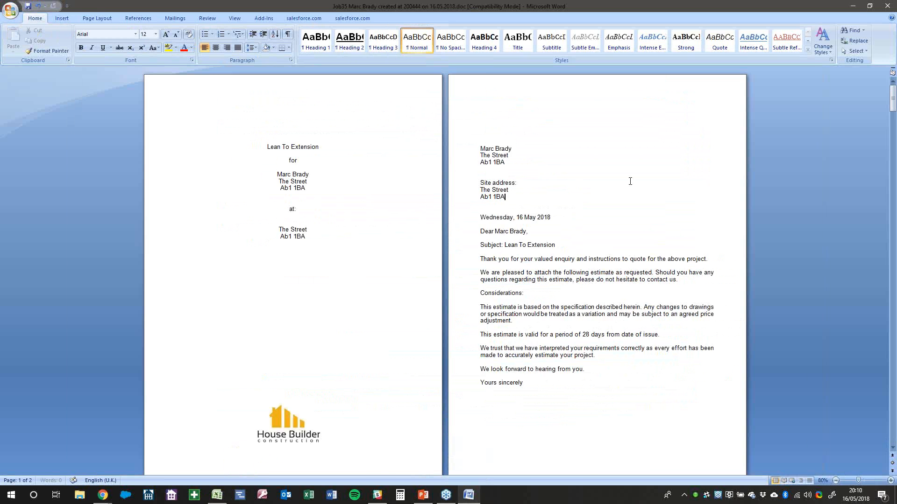
scroll(576, 189, "down", 3)
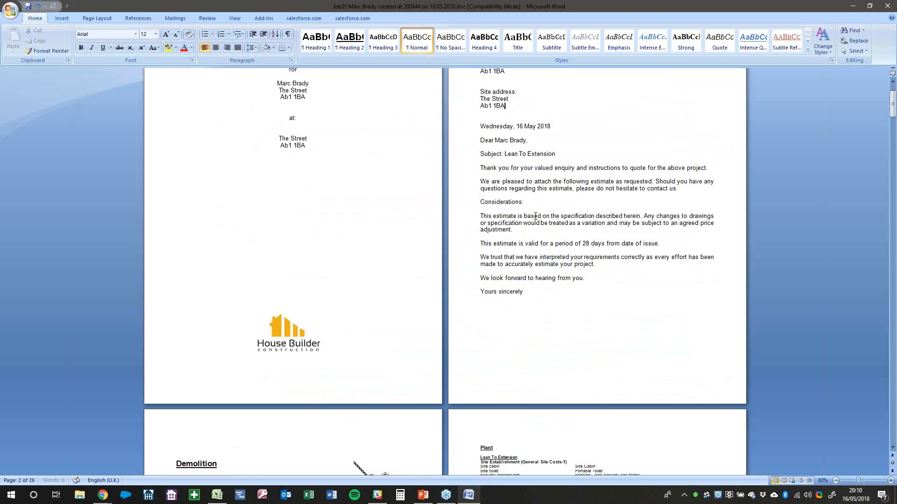
scroll(606, 229, "up", 3)
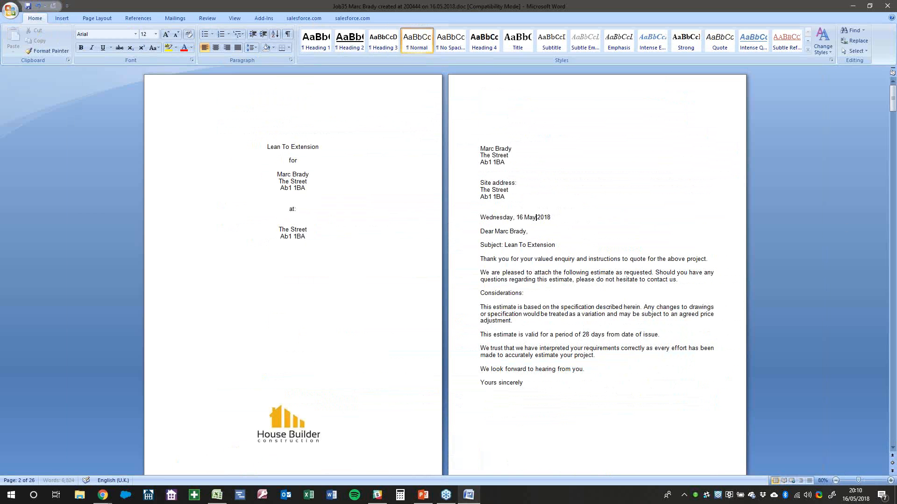
scroll(607, 229, "down", 4)
scroll(606, 229, "up", 1)
scroll(607, 229, "down", 8)
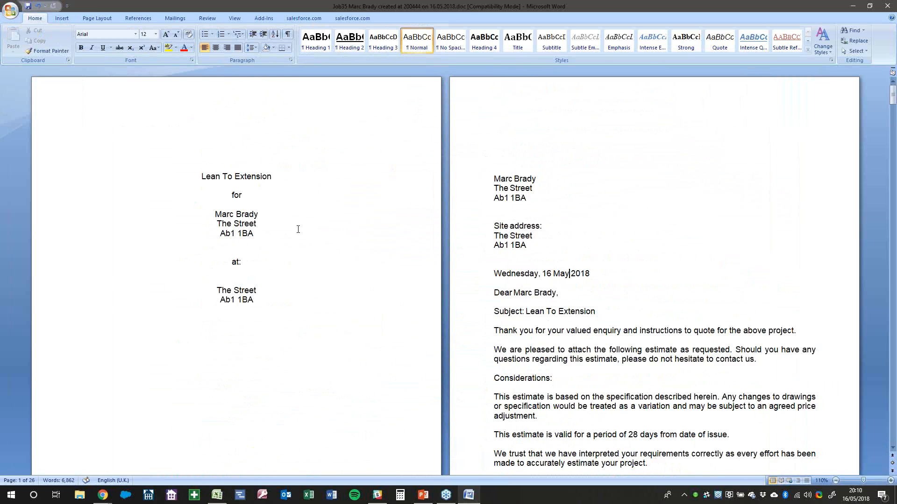
scroll(298, 229, "down", 20)
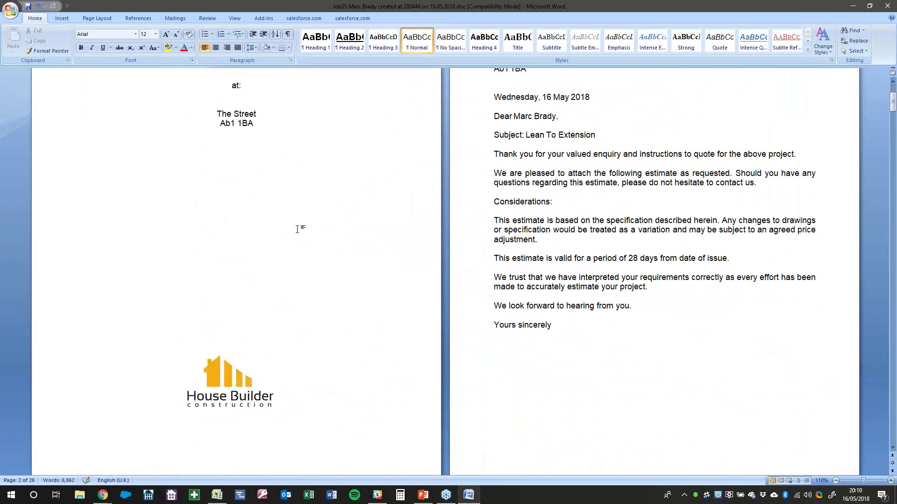
scroll(298, 230, "up", 5, "ctrl")
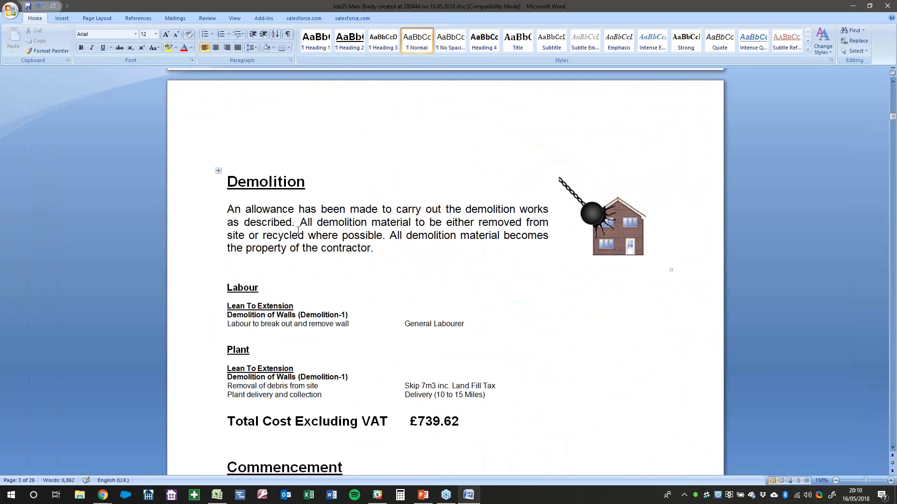
scroll(298, 230, "down", 3)
scroll(298, 230, "down", 20)
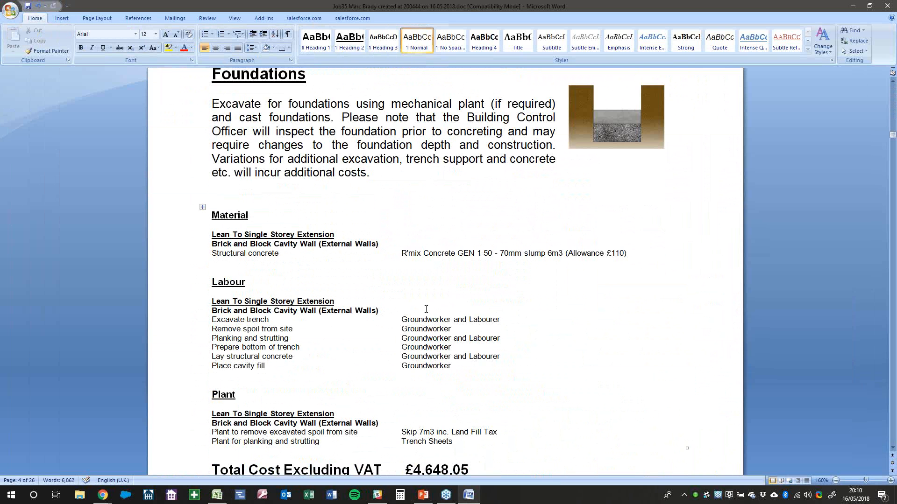
scroll(348, 338, "down", 15)
scroll(348, 338, "down", 5)
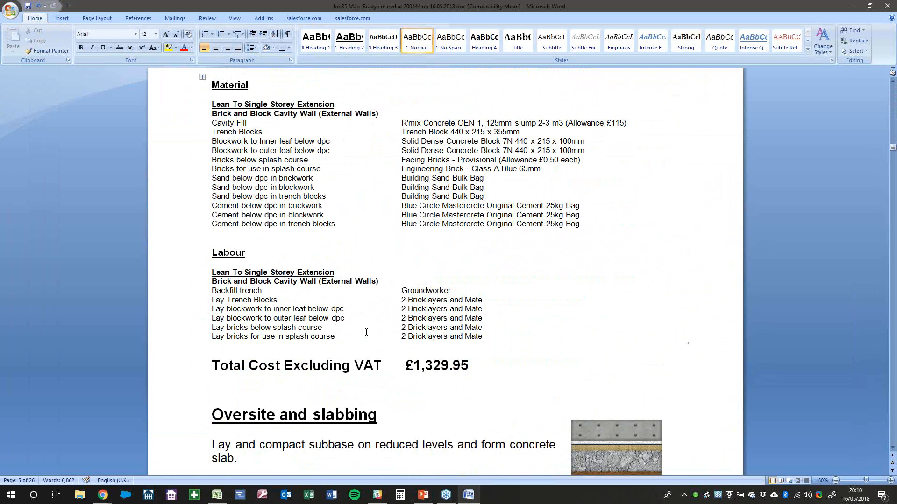
scroll(367, 332, "down", 13)
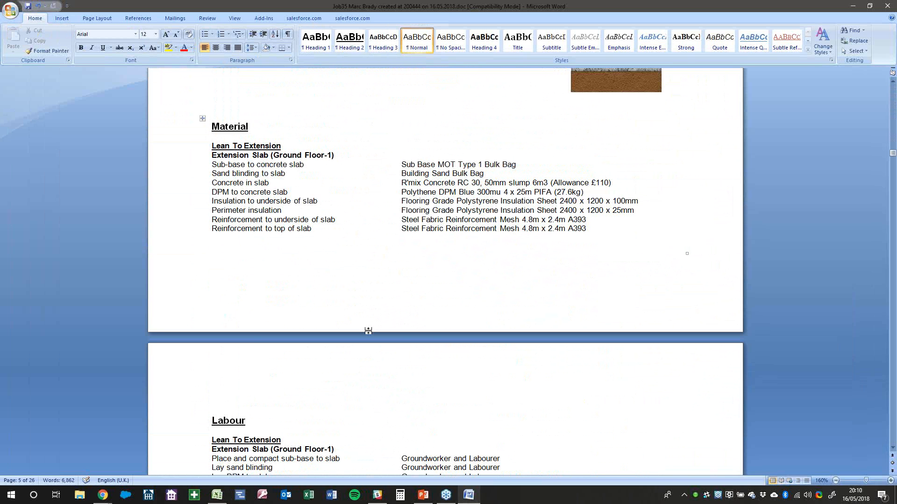
scroll(368, 330, "down", 20)
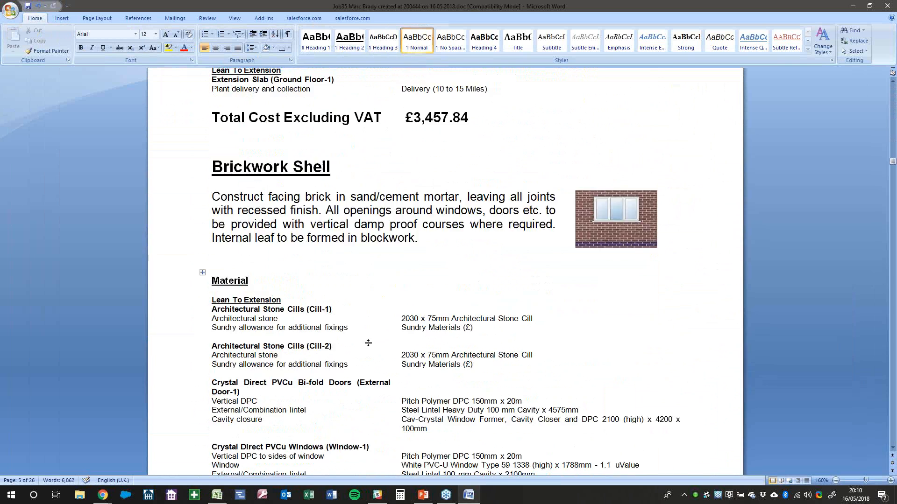
scroll(370, 343, "down", 20)
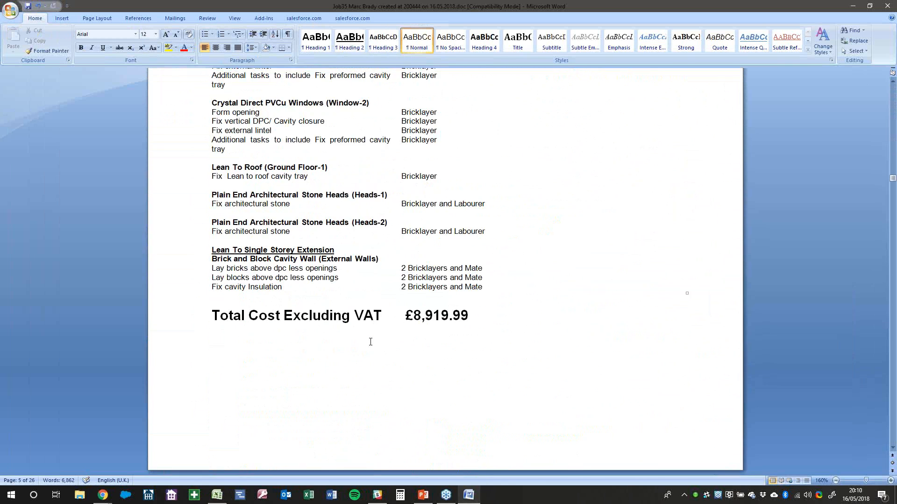
scroll(370, 343, "down", 20)
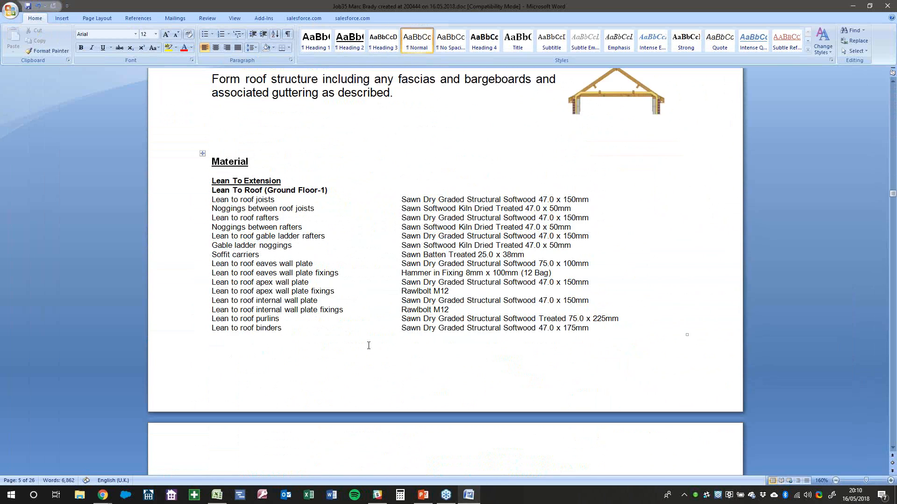
scroll(368, 345, "down", 20)
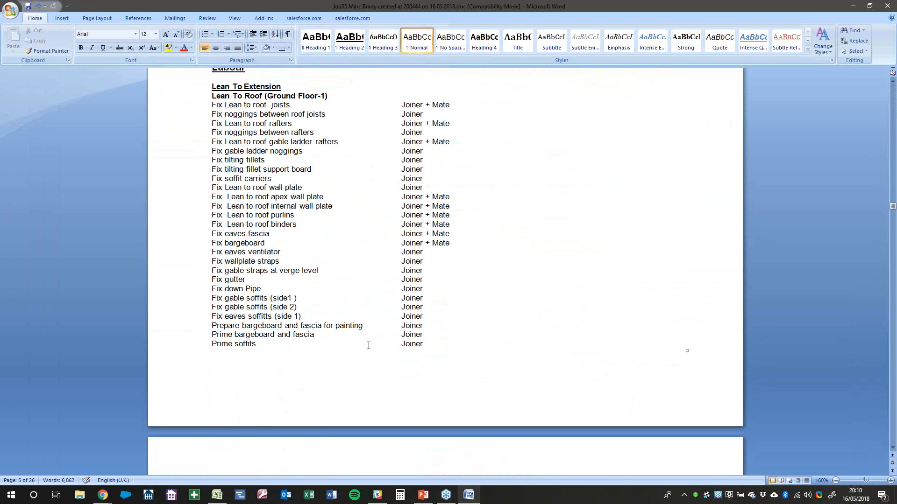
scroll(369, 345, "up", 5)
scroll(290, 387, "down", 20)
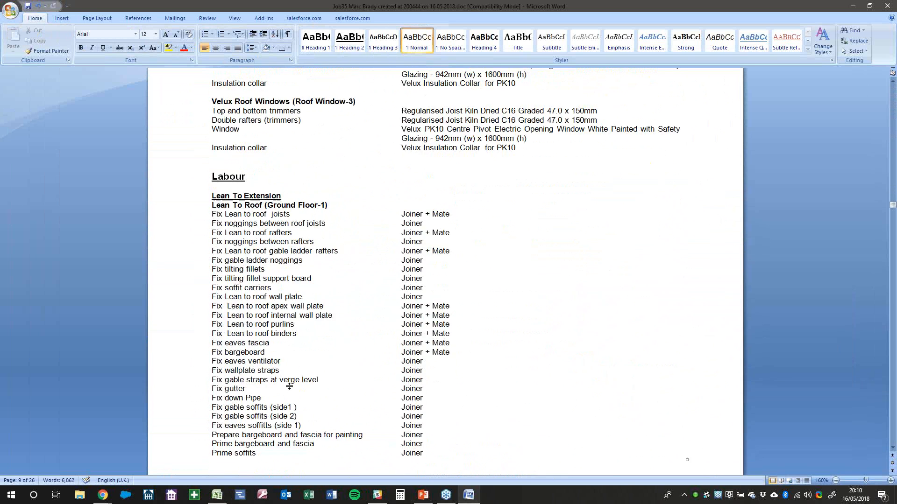
scroll(290, 386, "down", 13)
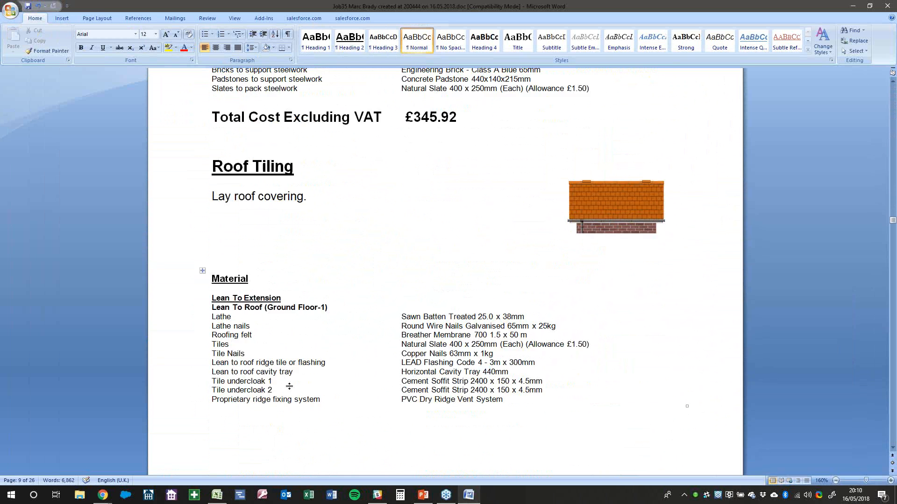
scroll(290, 387, "down", 18)
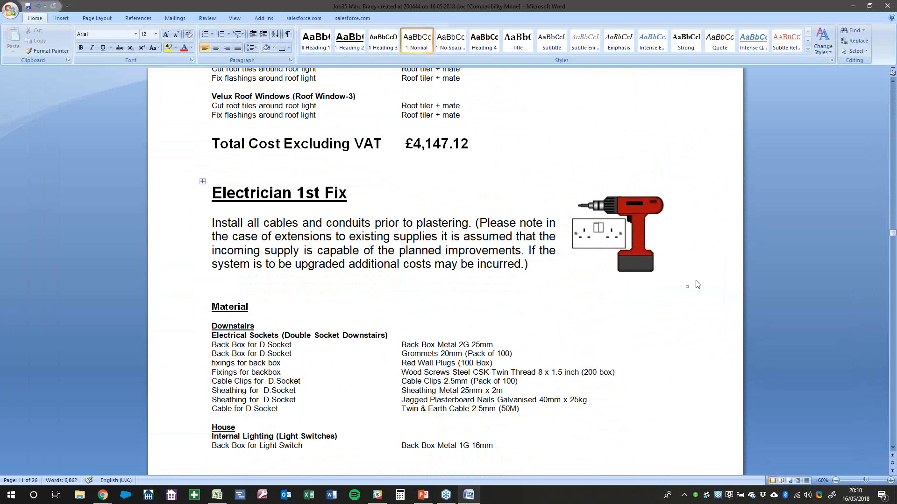
left_click_drag(892, 234, 876, 392)
scroll(546, 420, "down", 20)
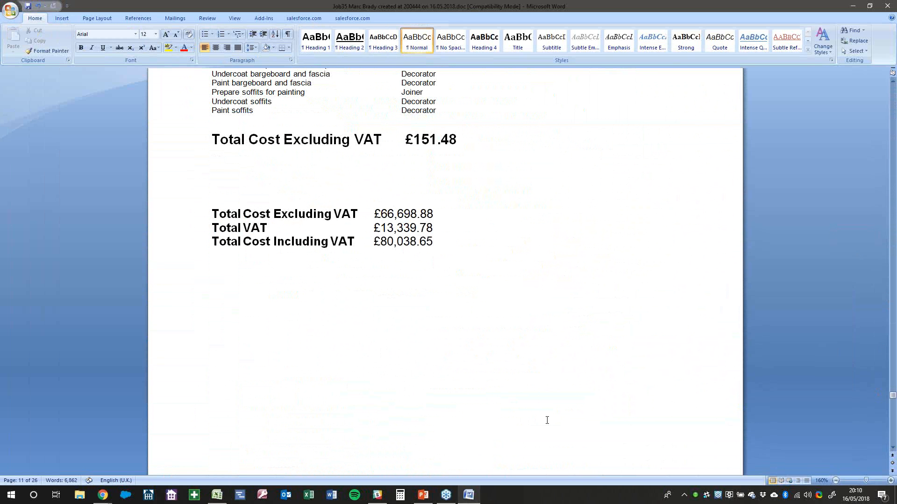
scroll(547, 420, "up", 1)
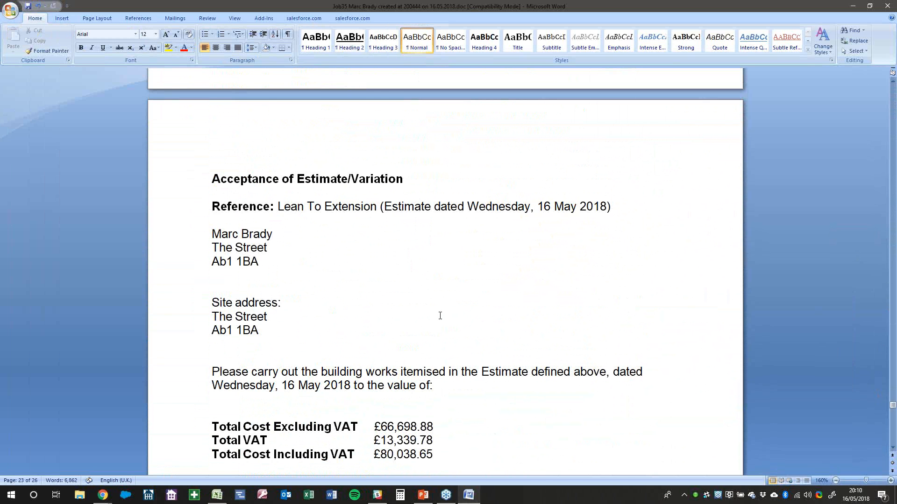
Check the VAT and grand total lines, then scroll down to the Terms & Conditions page
scroll(442, 314, "down", 7)
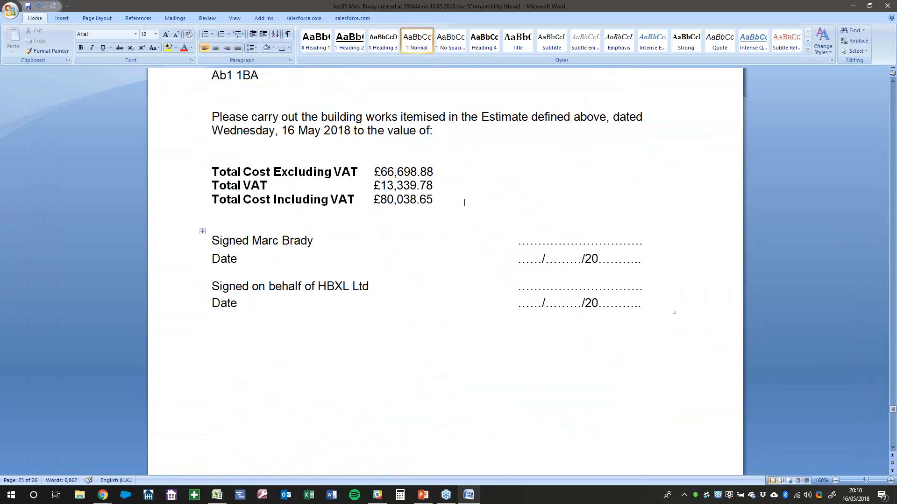
left_click_drag(464, 202, 213, 178)
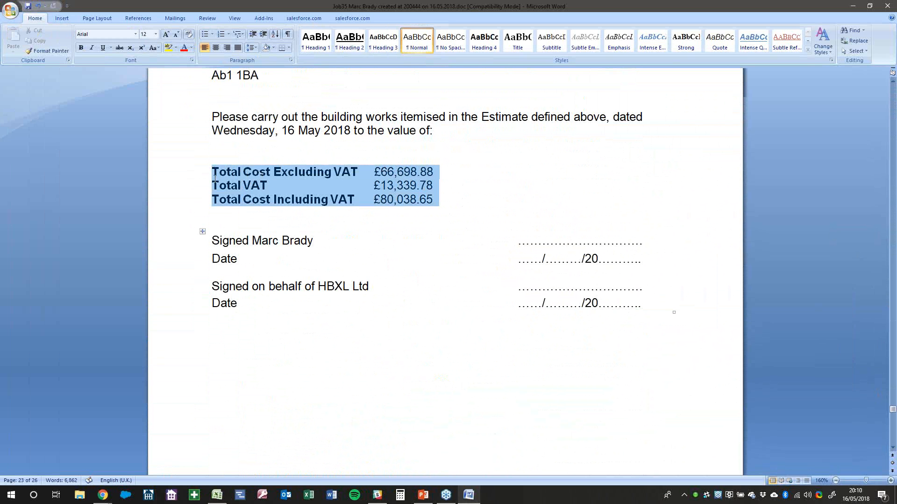
left_click(370, 200)
key("ctrl+shift+Left")
scroll(588, 316, "down", 2)
scroll(588, 316, "down", 18)
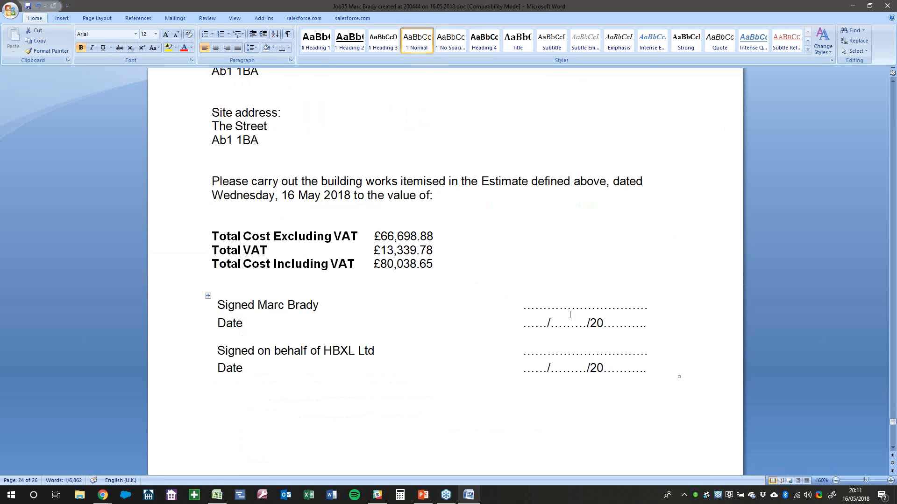
scroll(550, 342, "down", 10)
left_click(551, 313)
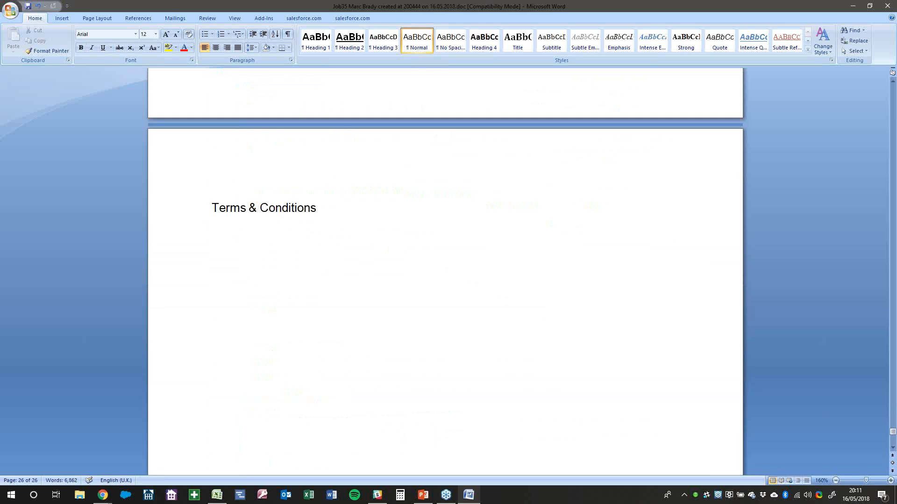
Switch to the webinar in PowerPoint and present from the current slide to Any questions?
key("alt+Tab")
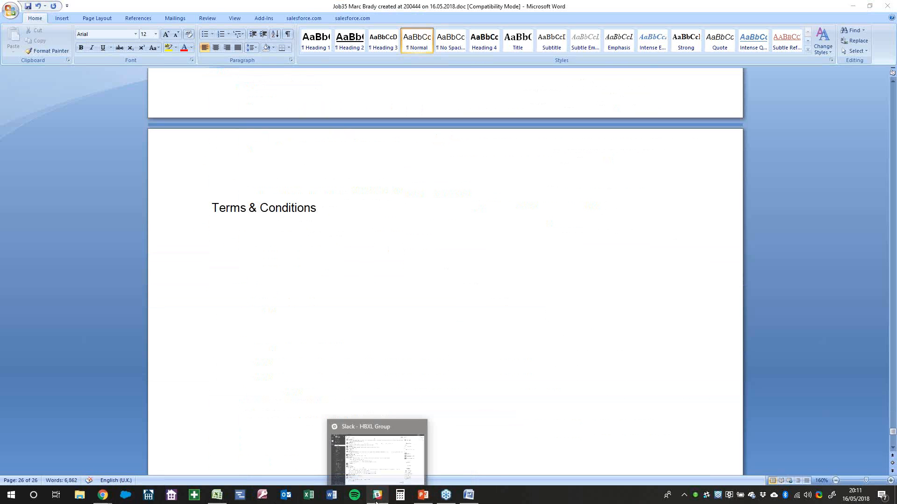
left_click(423, 496)
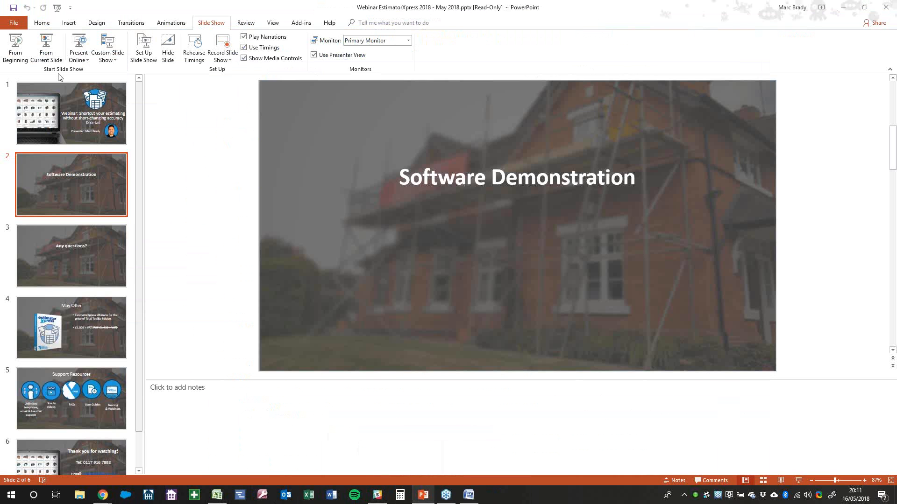
left_click(48, 52)
left_click(527, 260)
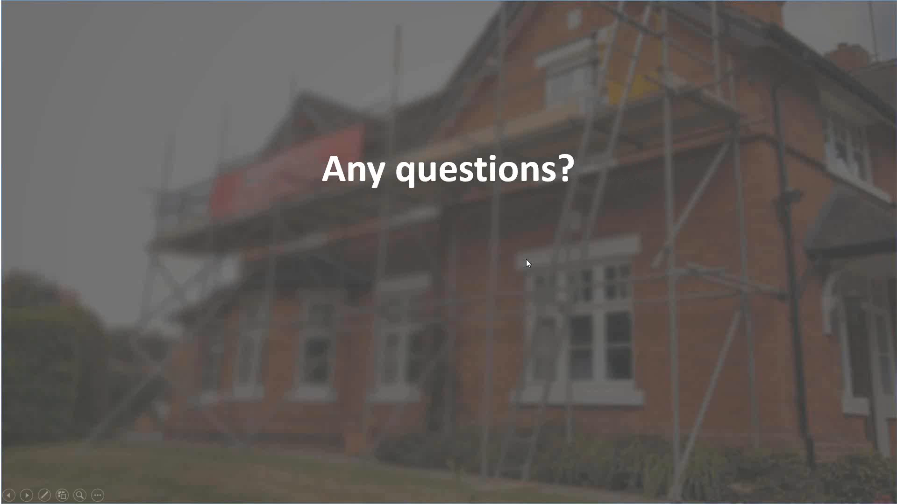